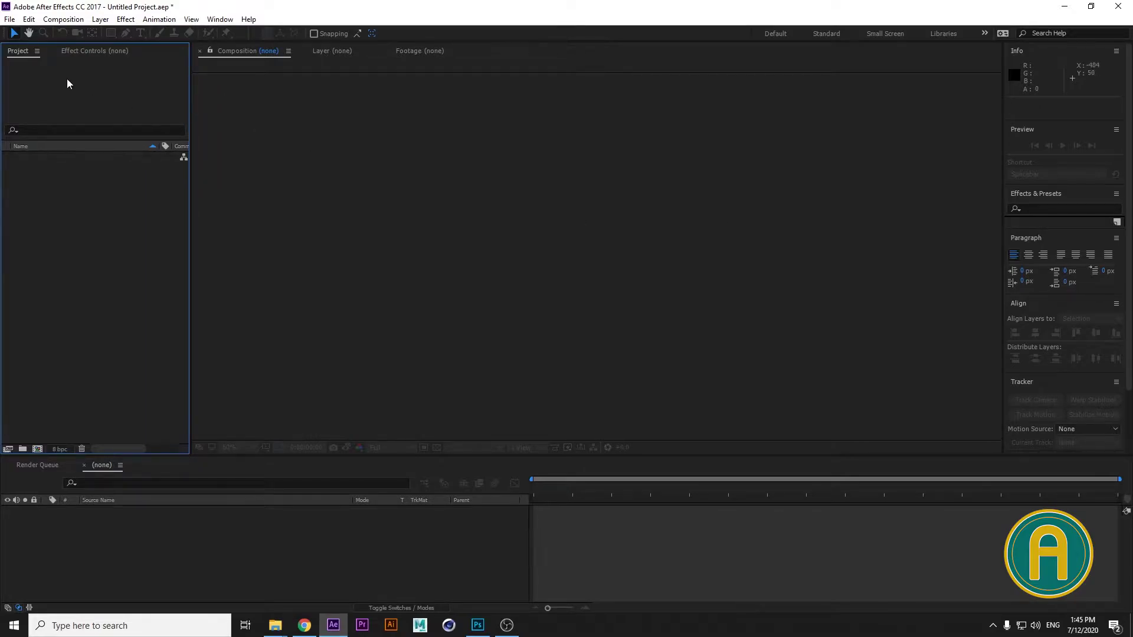
left_click(7, 17)
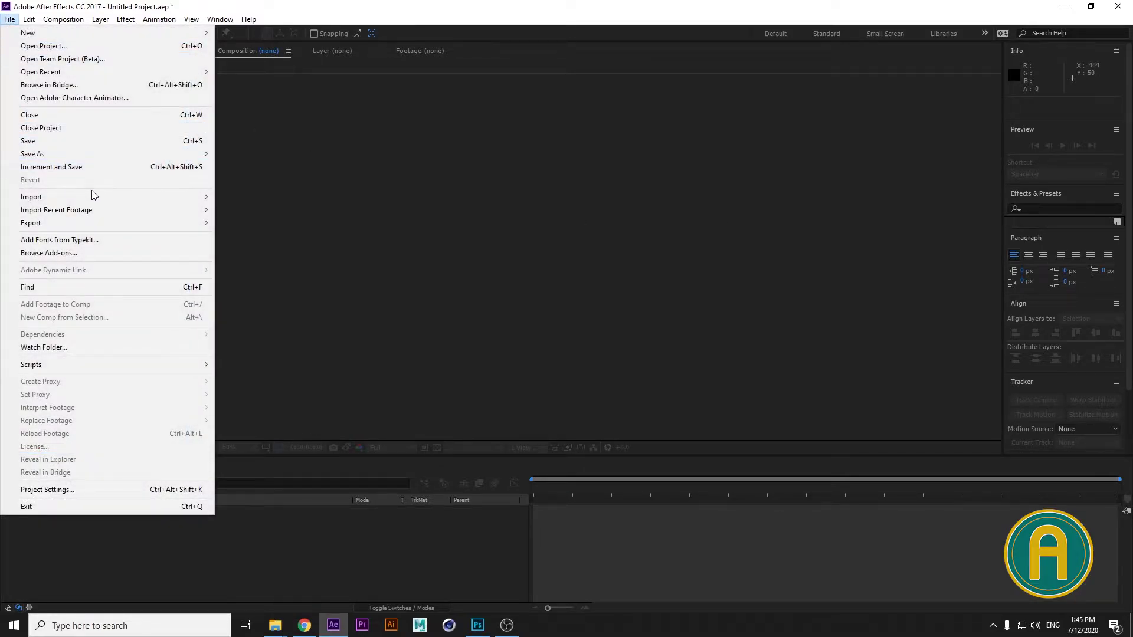
mouse_move(99, 197)
left_click(231, 199)
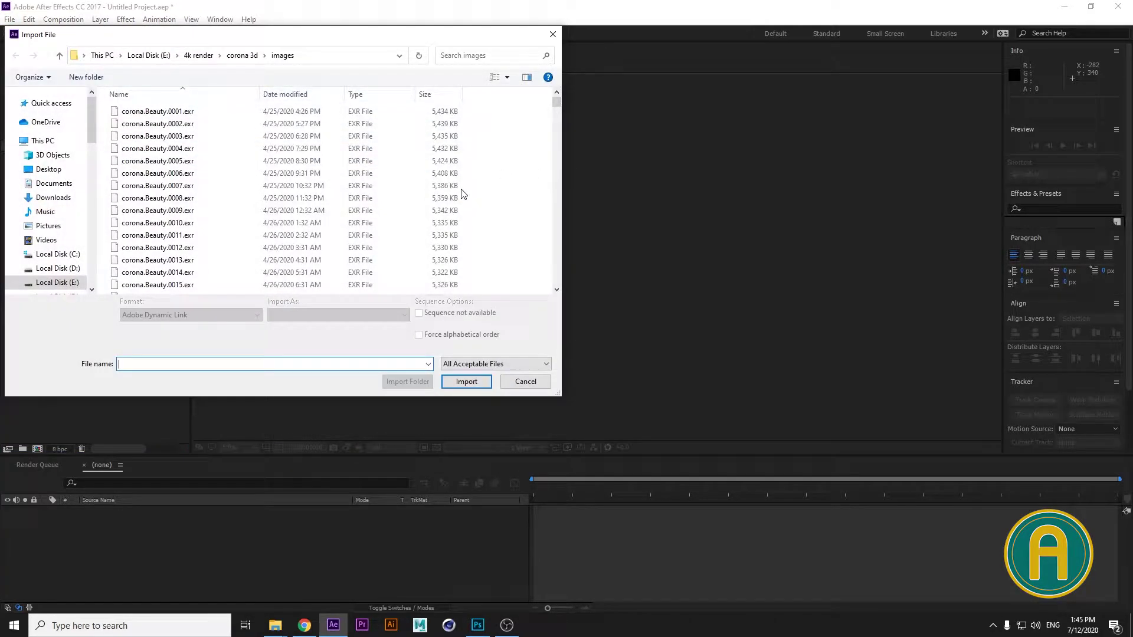
left_click(525, 382)
double_click(115, 267)
left_click(525, 381)
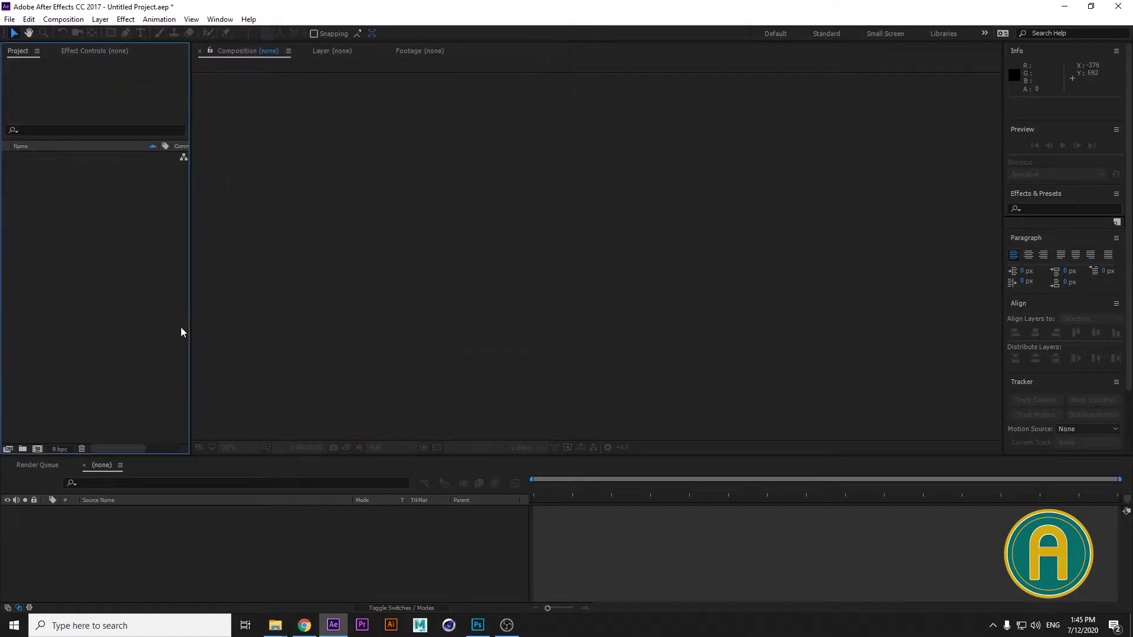
Import Andamati.psd from the tutorial 1 folder as a composition with layer styles merged into footage, and open the Andamati composition
mouse_move(276, 624)
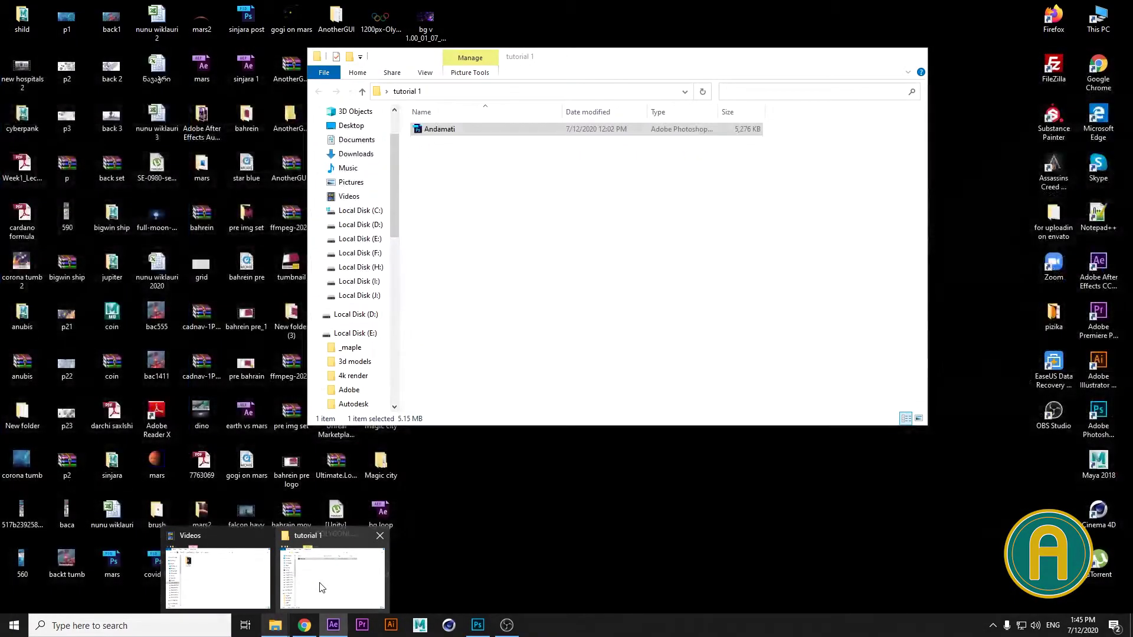
left_click(310, 603)
left_click_drag(471, 167, 129, 253)
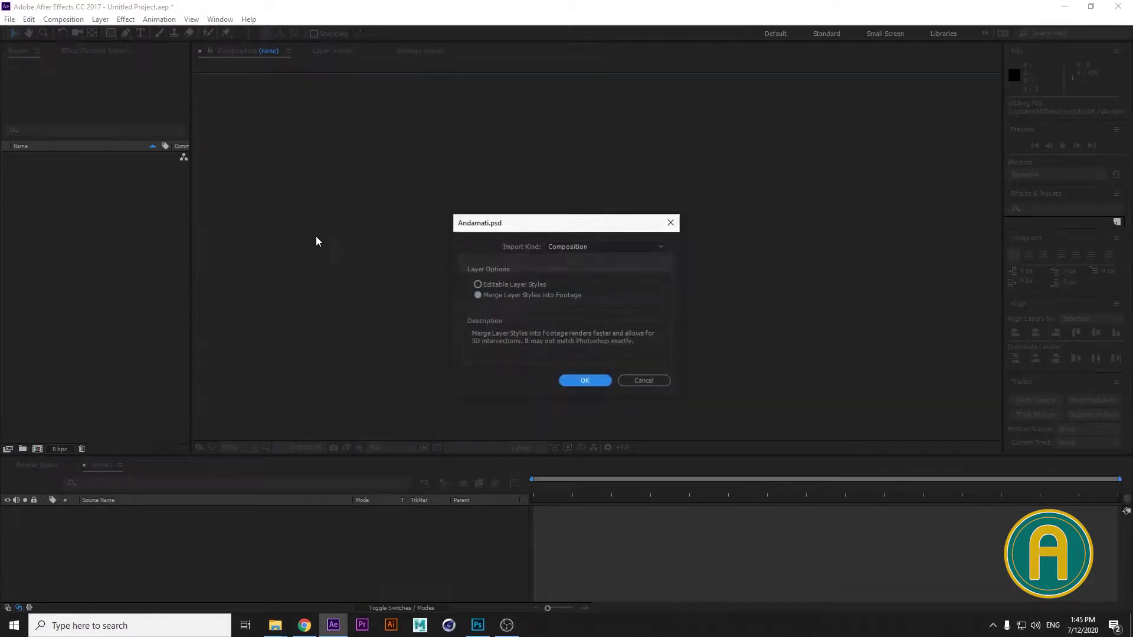
left_click(563, 247)
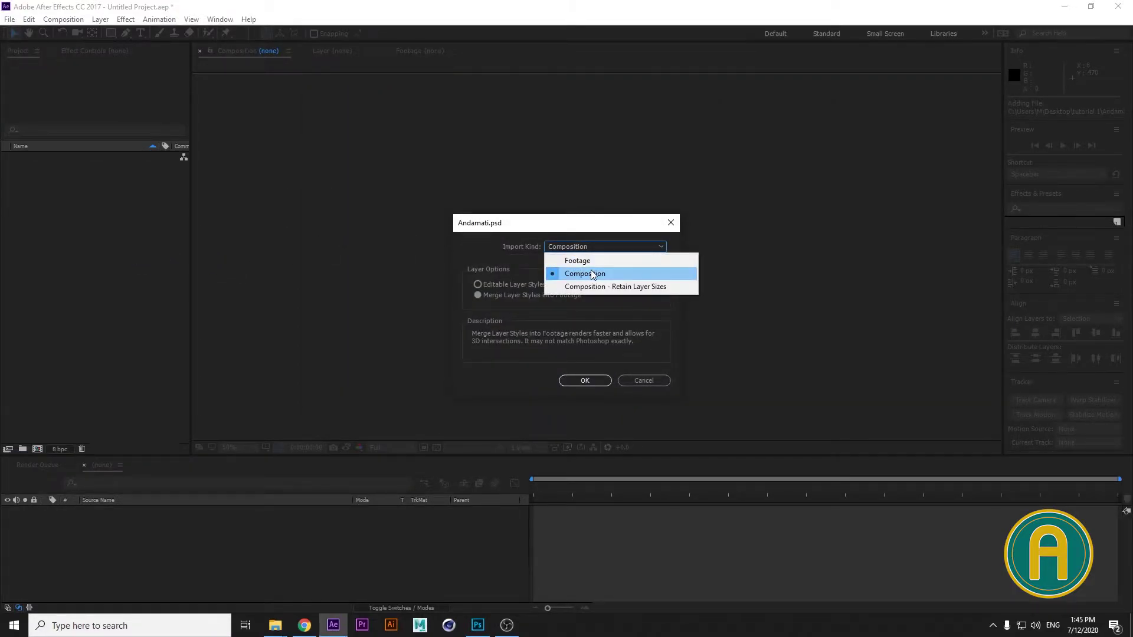
left_click(592, 273)
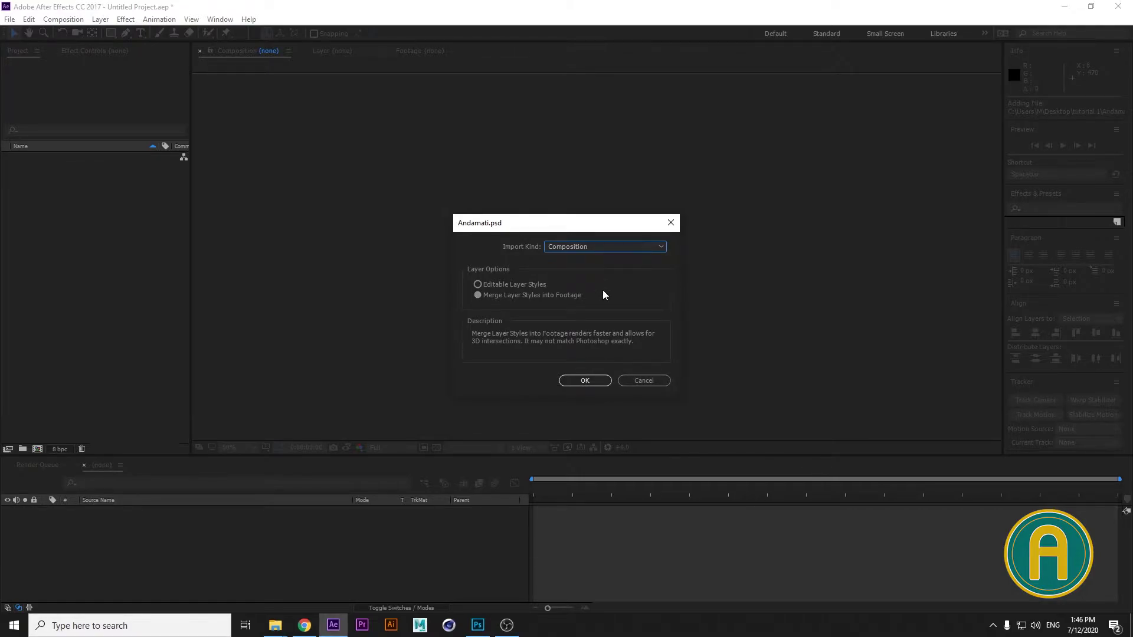
left_click(586, 380)
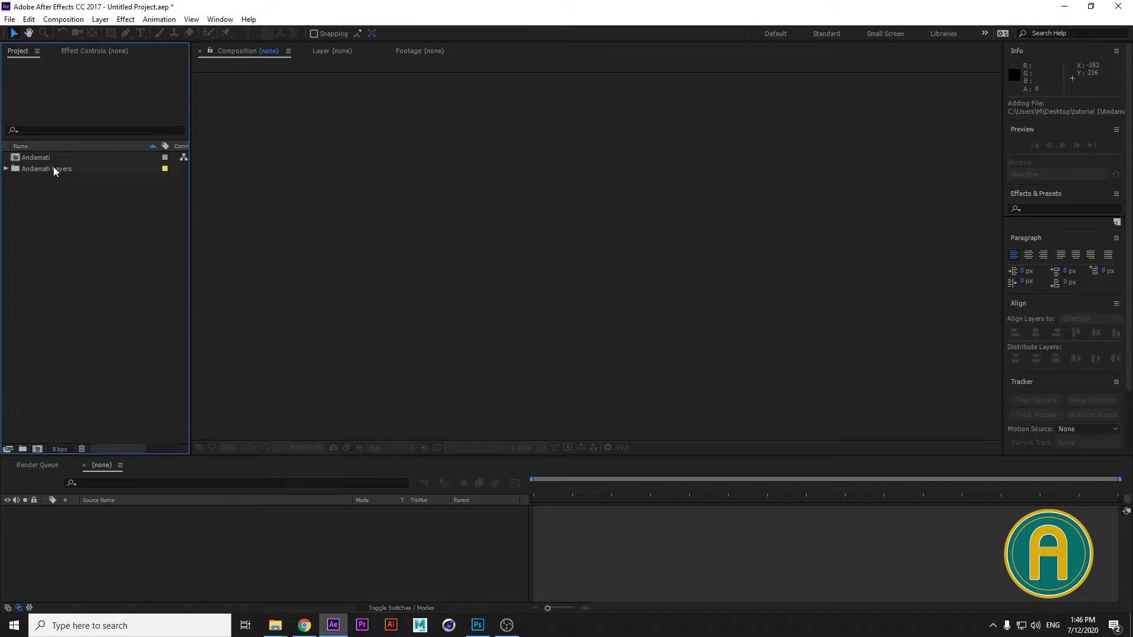
double_click(49, 158)
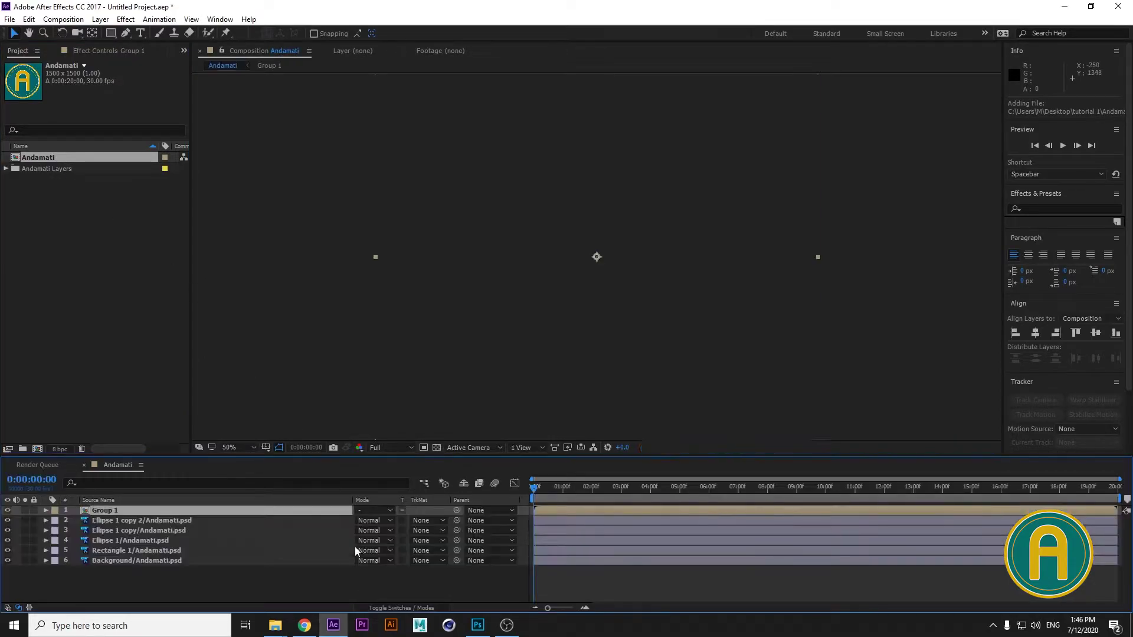
left_click(202, 583)
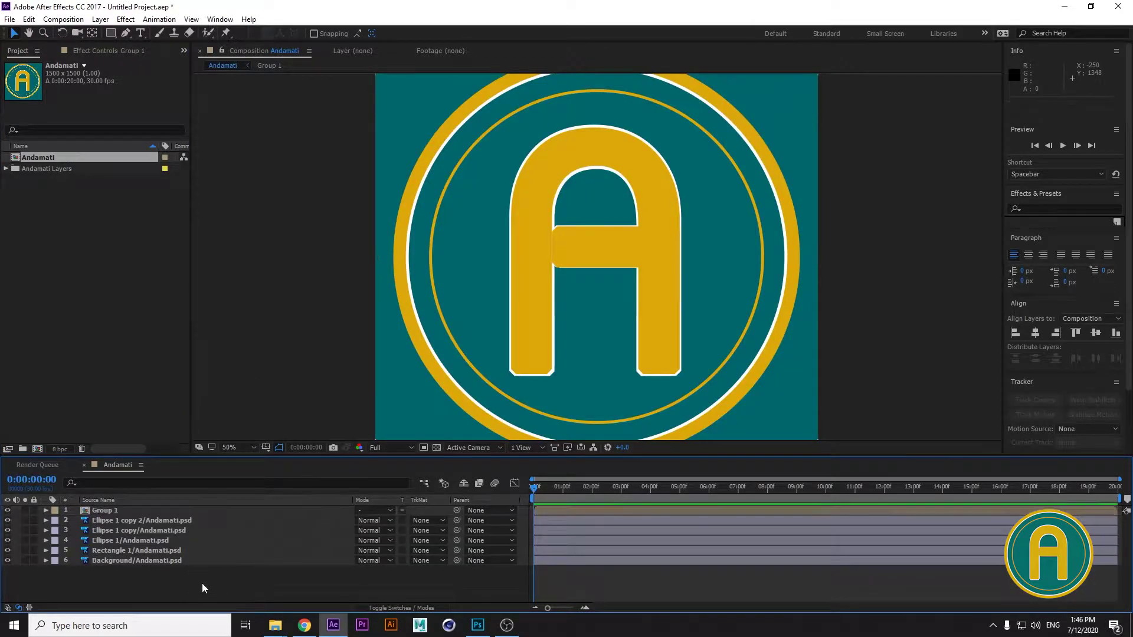
Delete the Background and Rectangle 1 layers from the Andamati composition
left_click(169, 561)
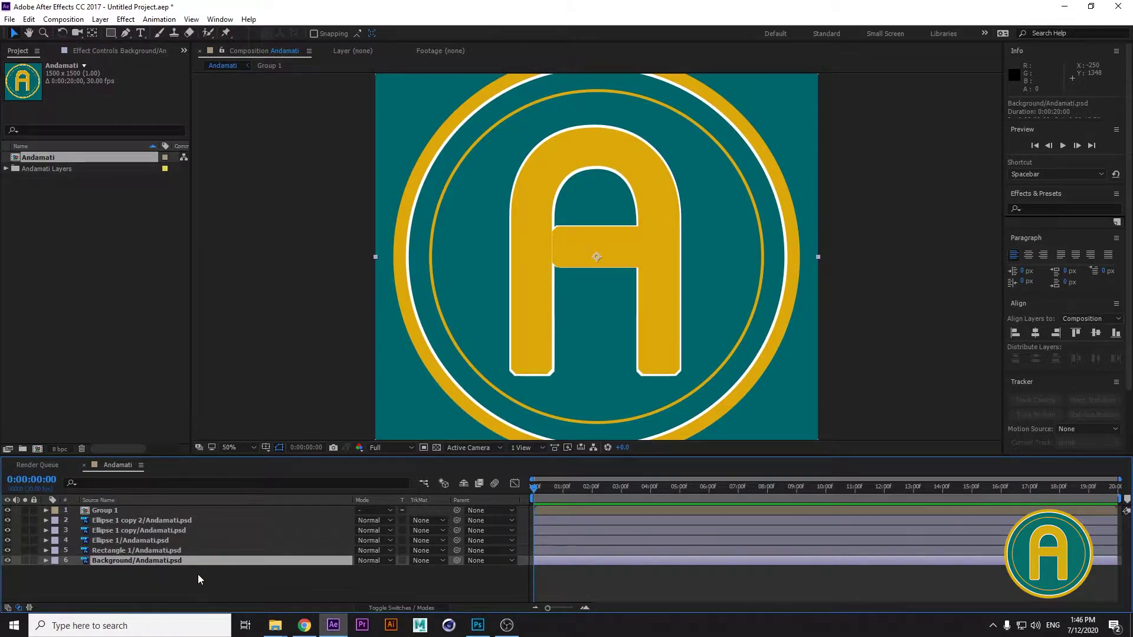
left_click(154, 550, "shift")
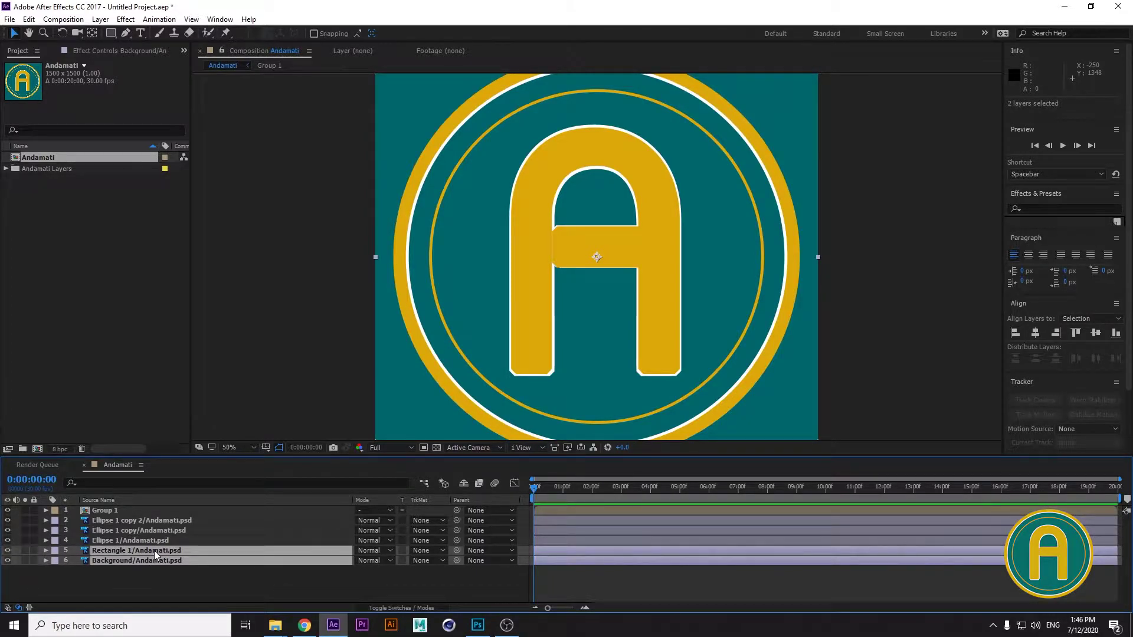
key("Delete")
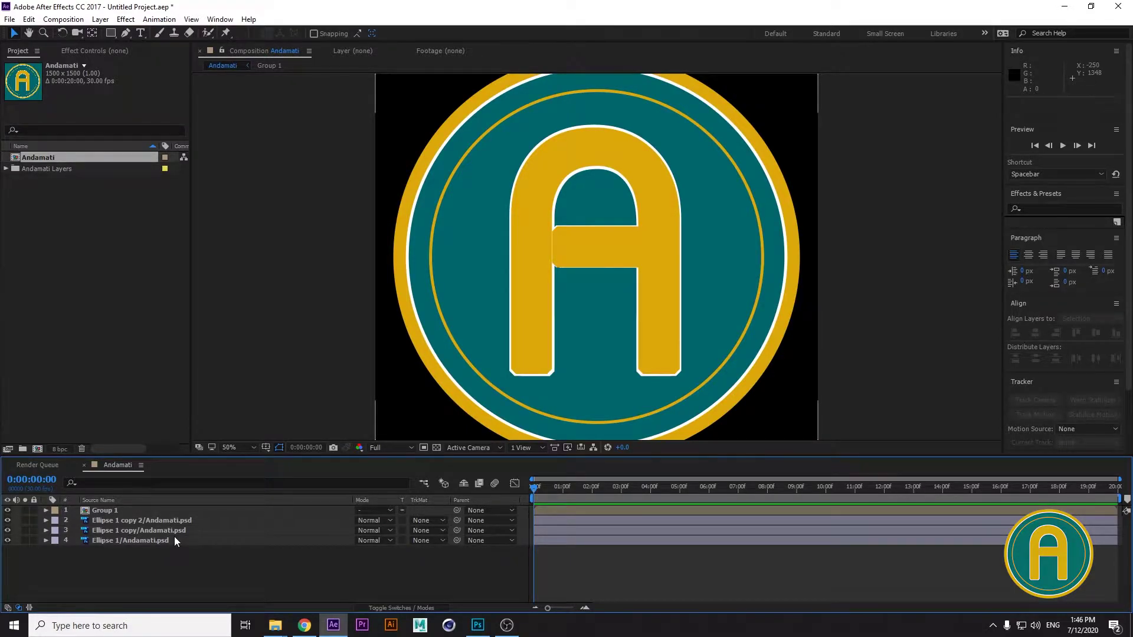
Examine the three ellipse layers and the contents of the Group 1 precomposition, and return to the Andamati composition
left_click(168, 540)
left_click(175, 530, "ctrl")
left_click(179, 522, "ctrl")
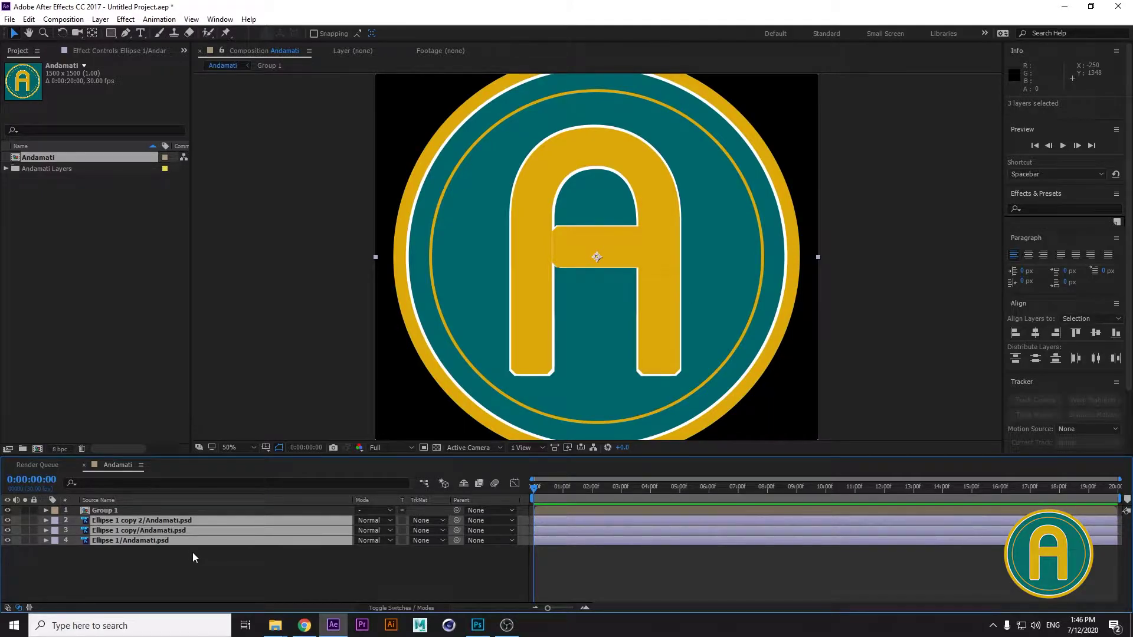
left_click(171, 547)
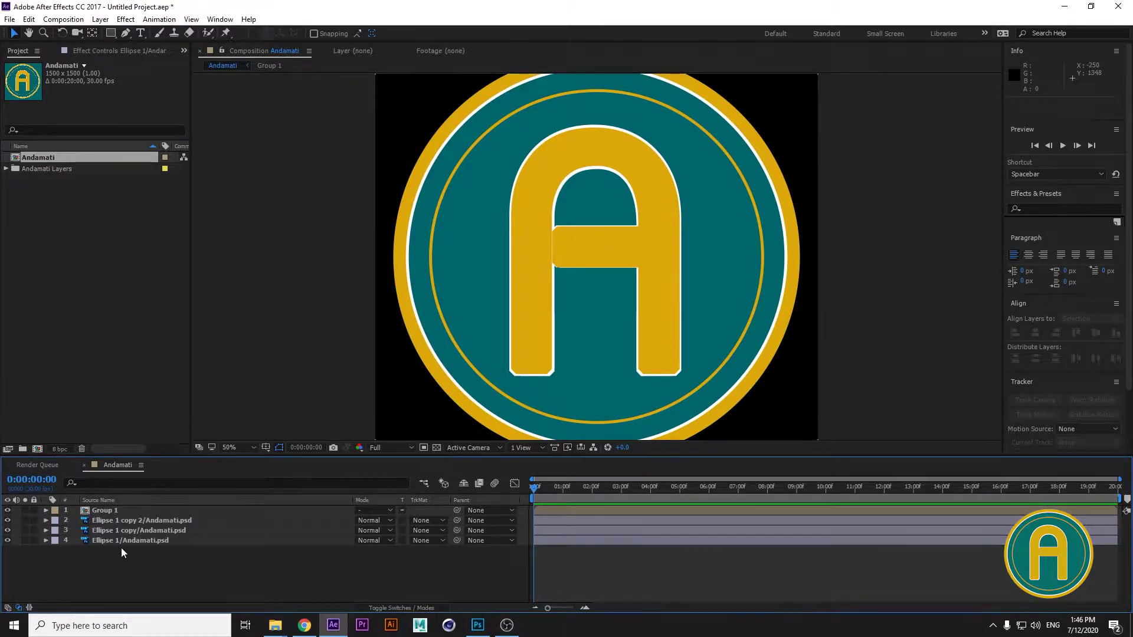
left_click(118, 510)
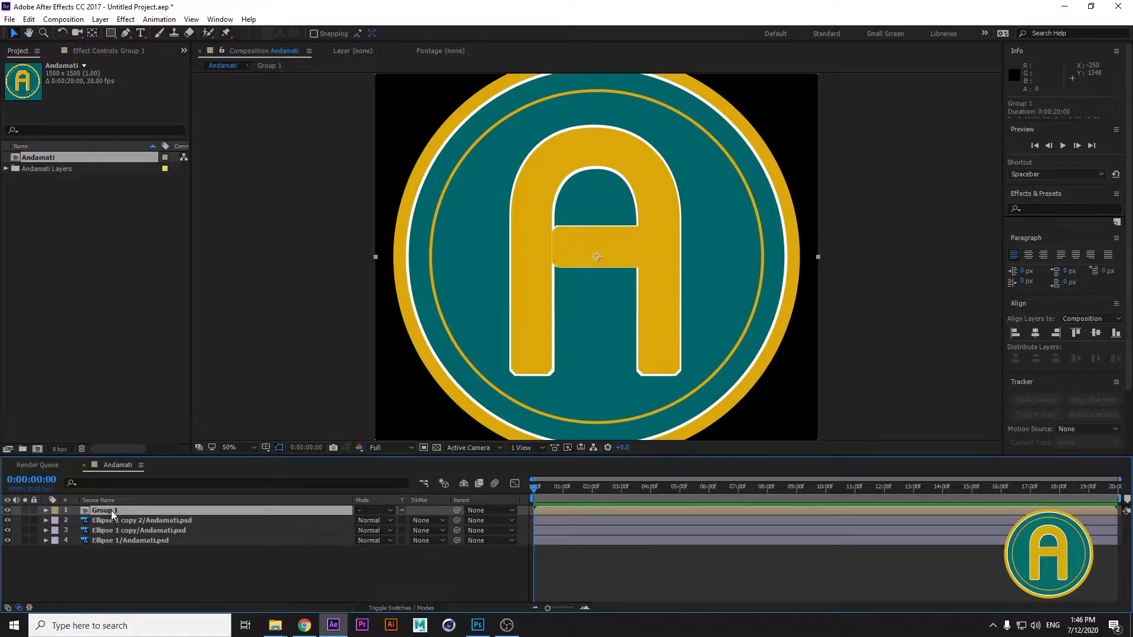
double_click(111, 511)
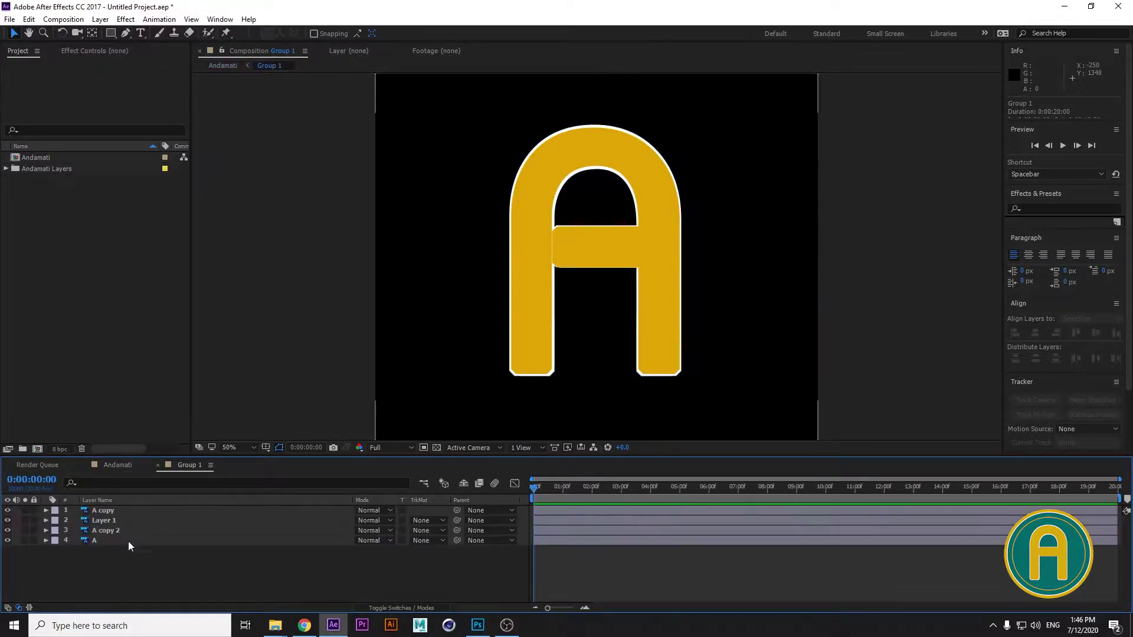
left_click(118, 465)
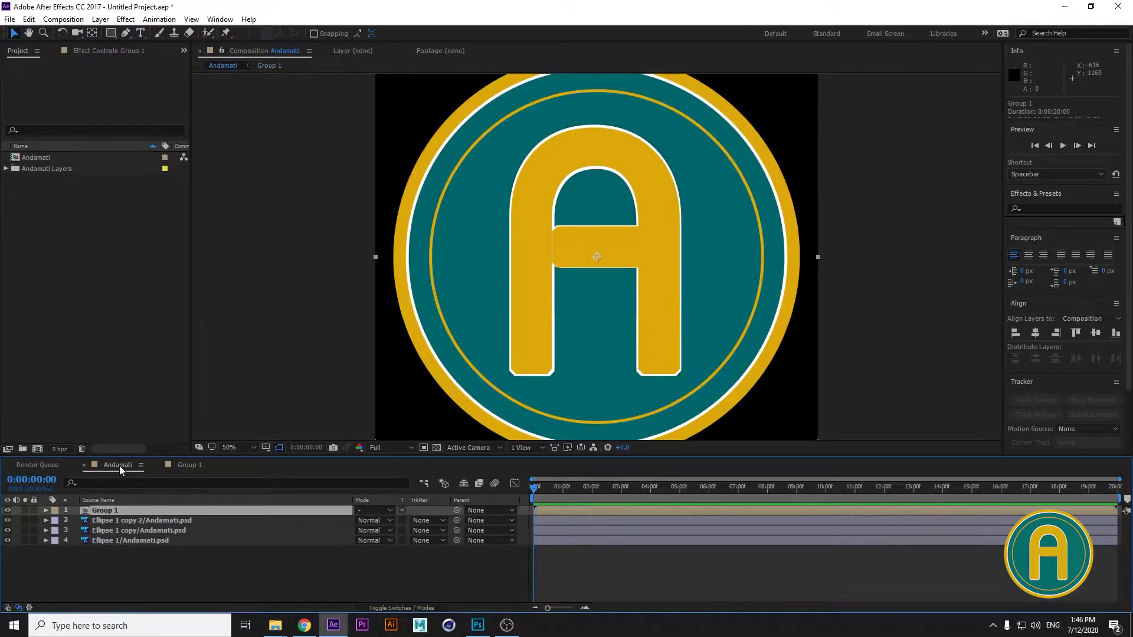
Create a 1920 × 1080 px composition at 30 fps lasting 20 seconds, and rename it Elment 3d
left_click(63, 19)
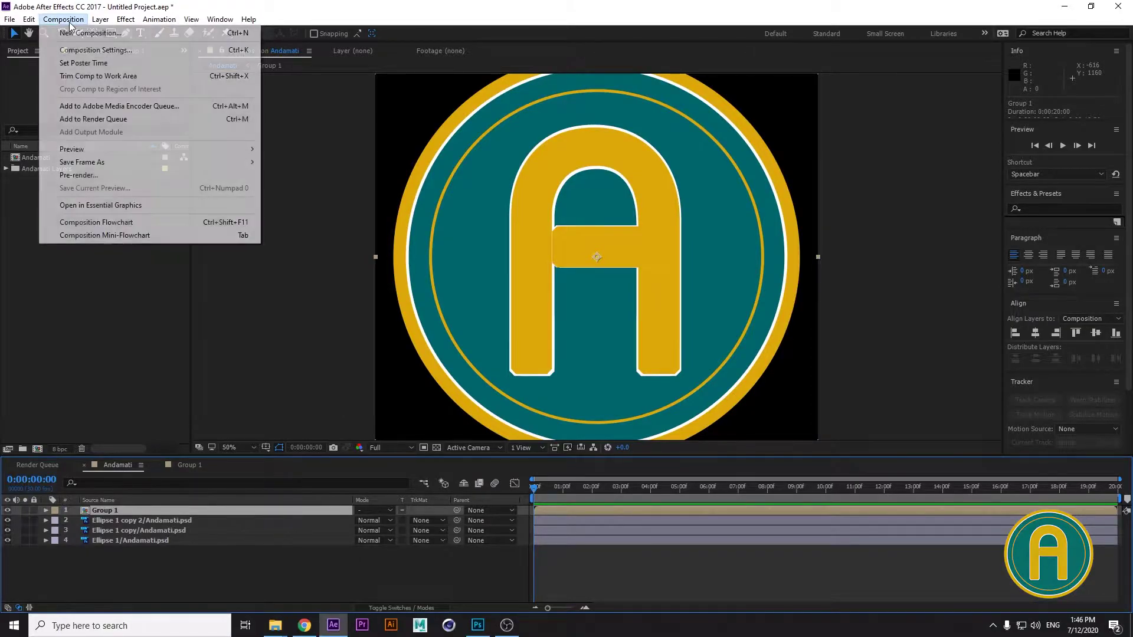
left_click(97, 47)
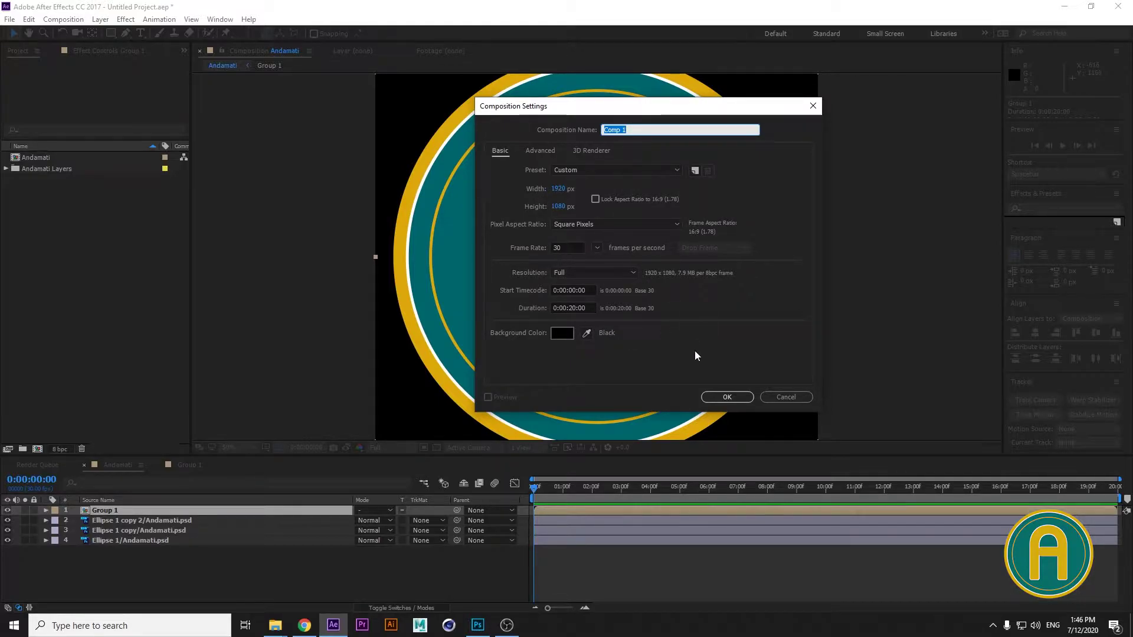
left_click(728, 398)
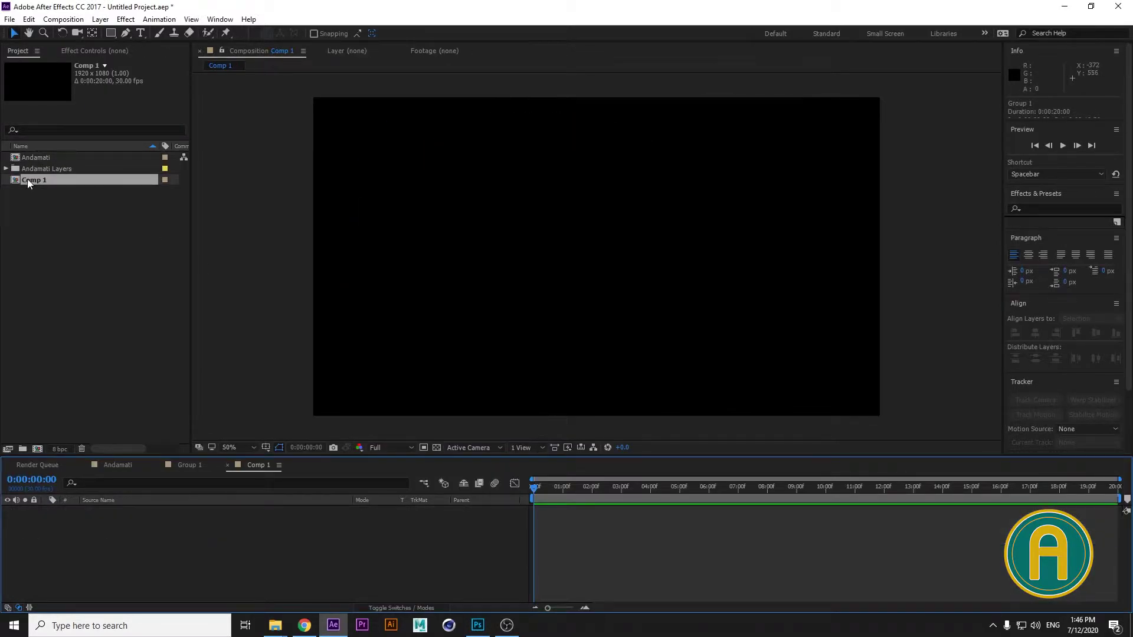
left_click(41, 178)
key("Return")
type("el")
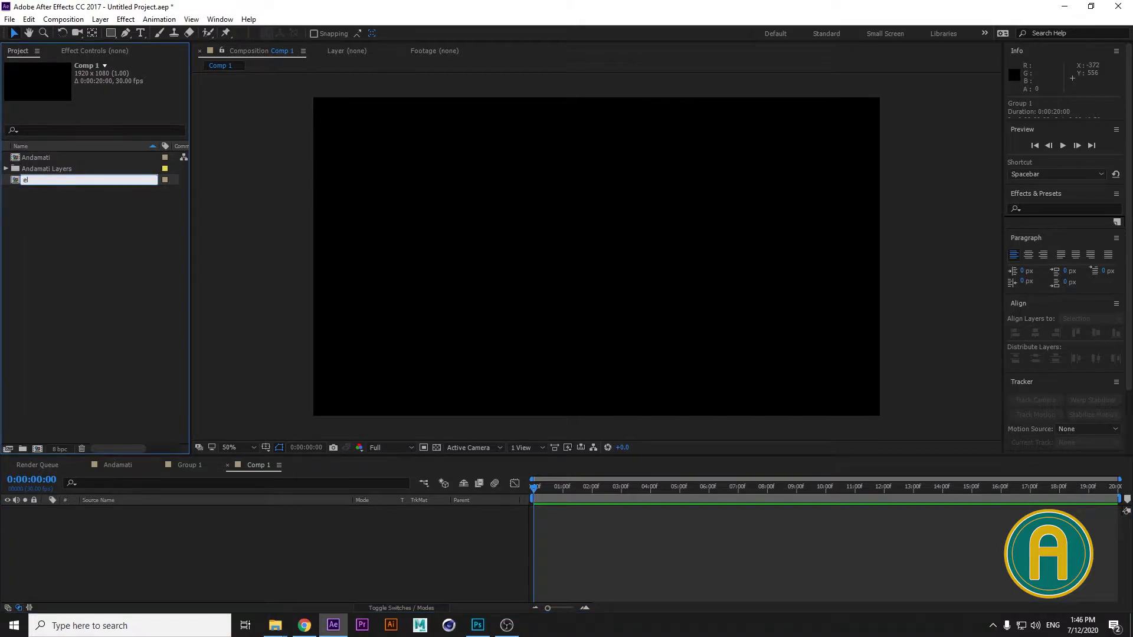
type("ment 3d")
key("Return")
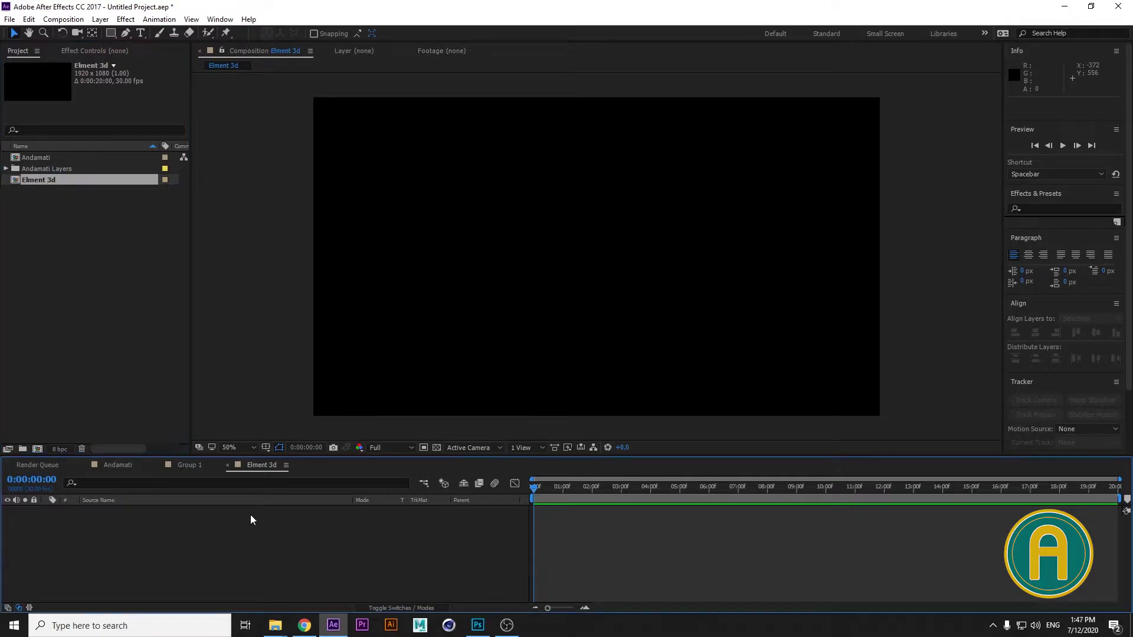
Add a white 1920 × 1080 px solid named Element 3D to the Elment 3d composition
right_click(250, 514)
mouse_move(302, 394)
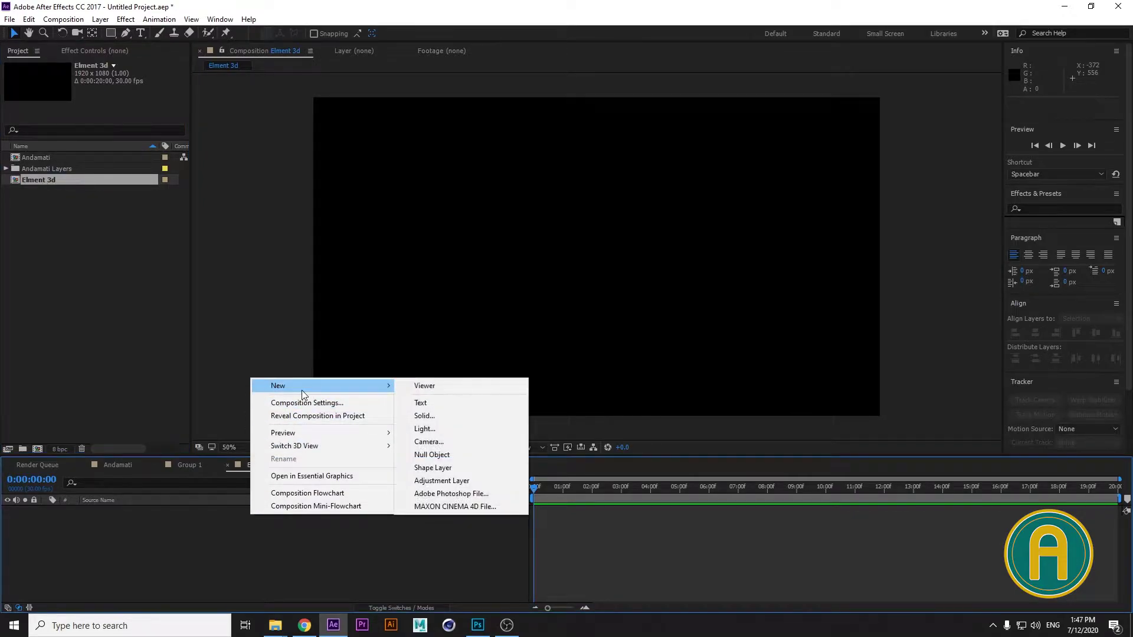
left_click(434, 415)
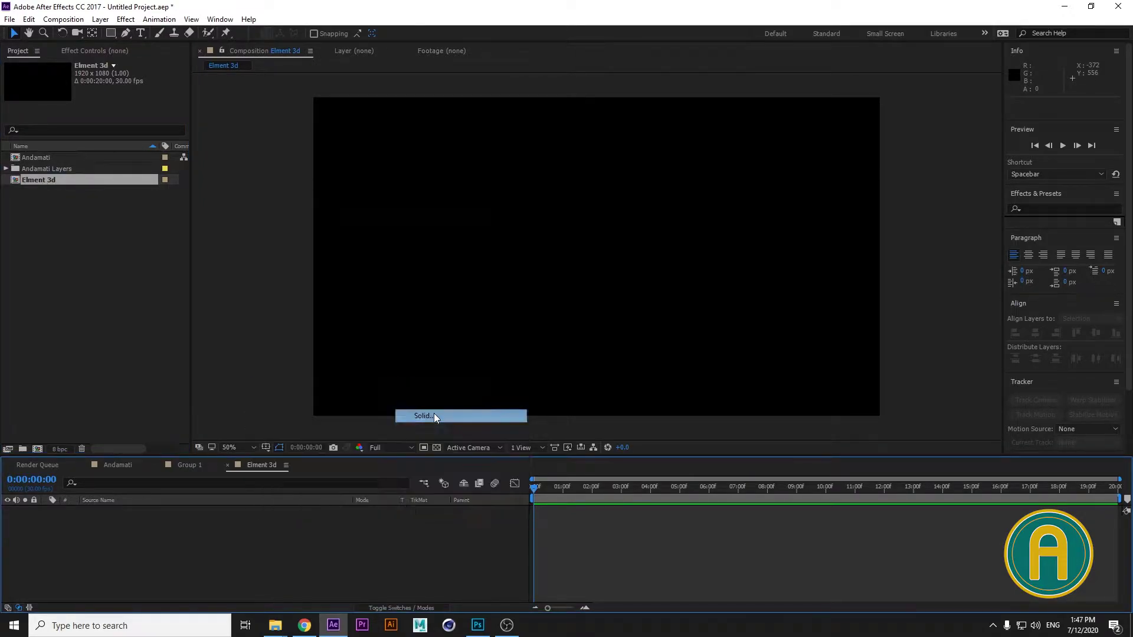
type("Element 3D")
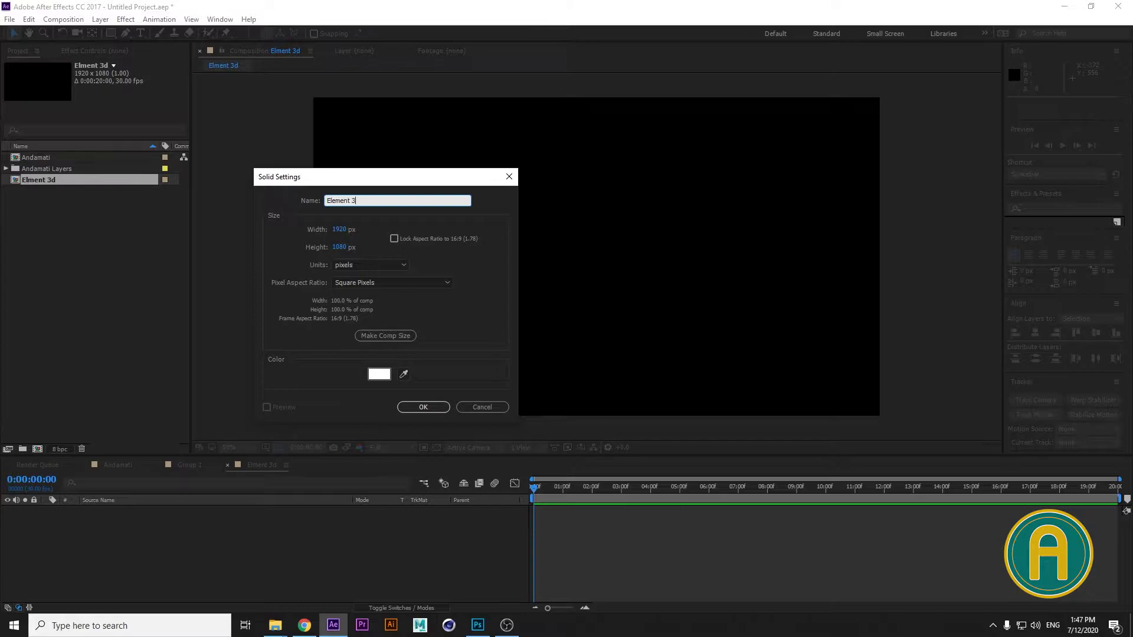
key("Return")
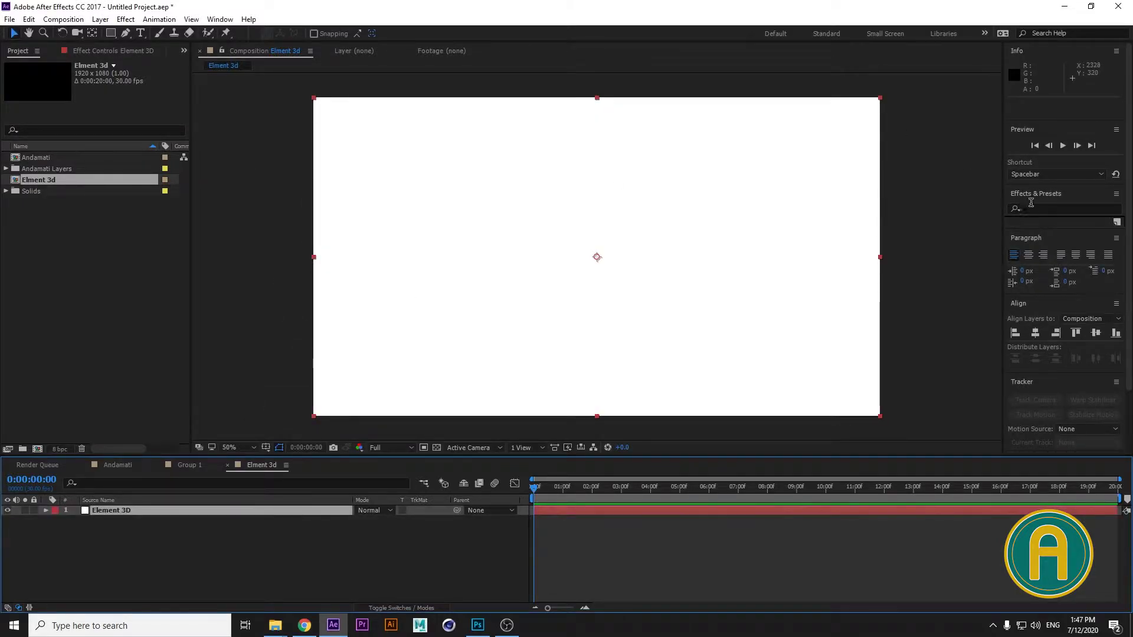
Find the Video Copilot Element effect and apply it to the Element 3D solid
left_click(1034, 209)
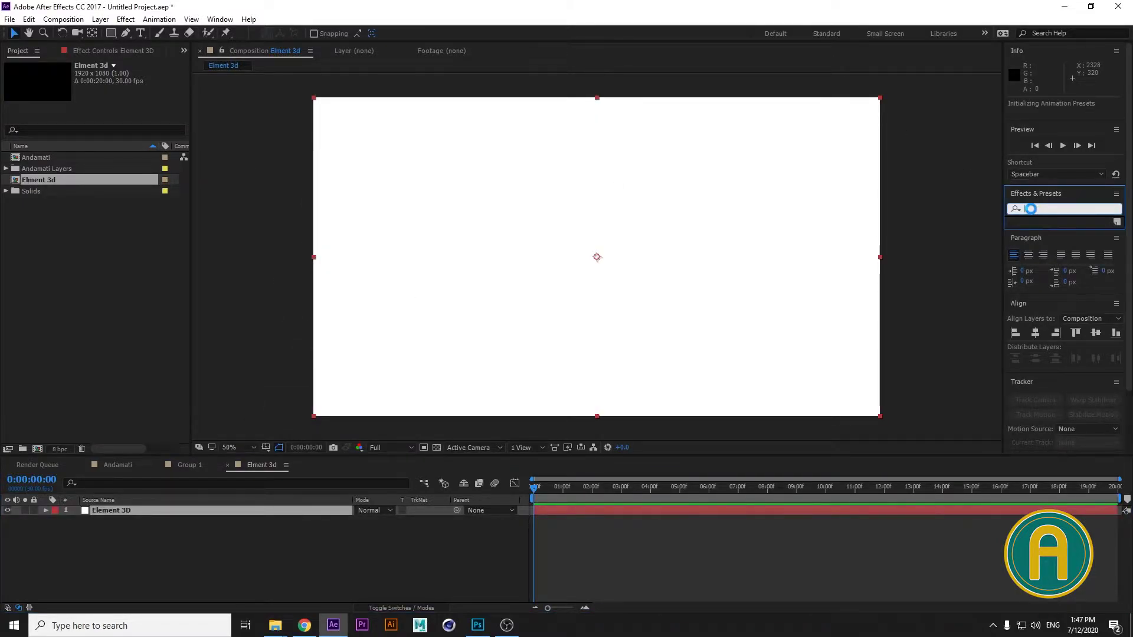
type("elemnt")
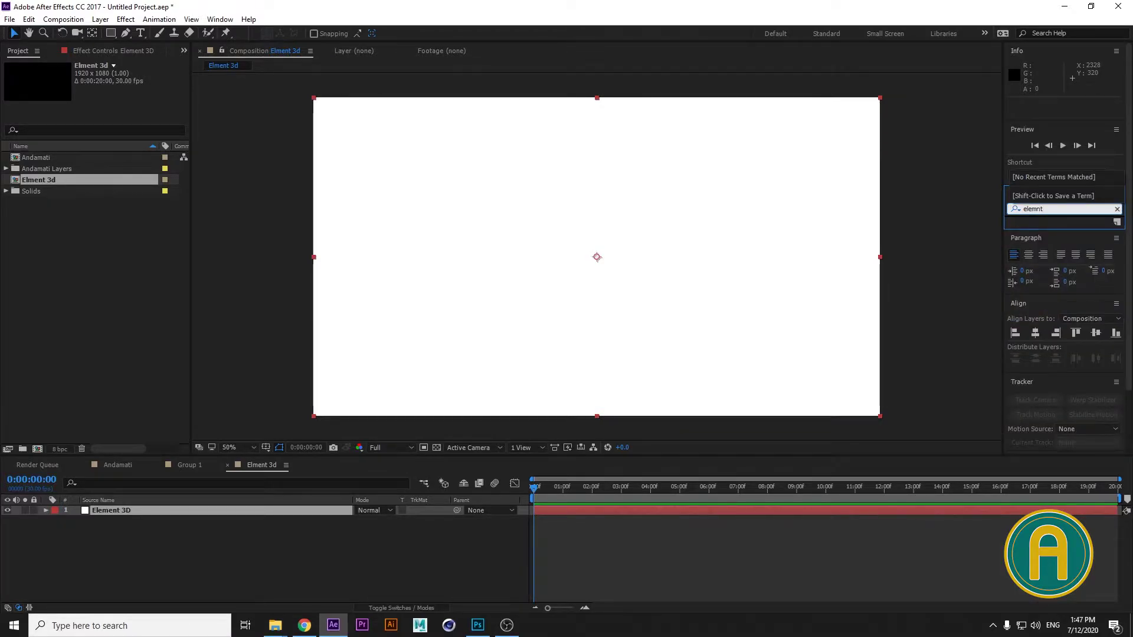
key("BackSpace")
key("BackSpace")
key("BackSpace")
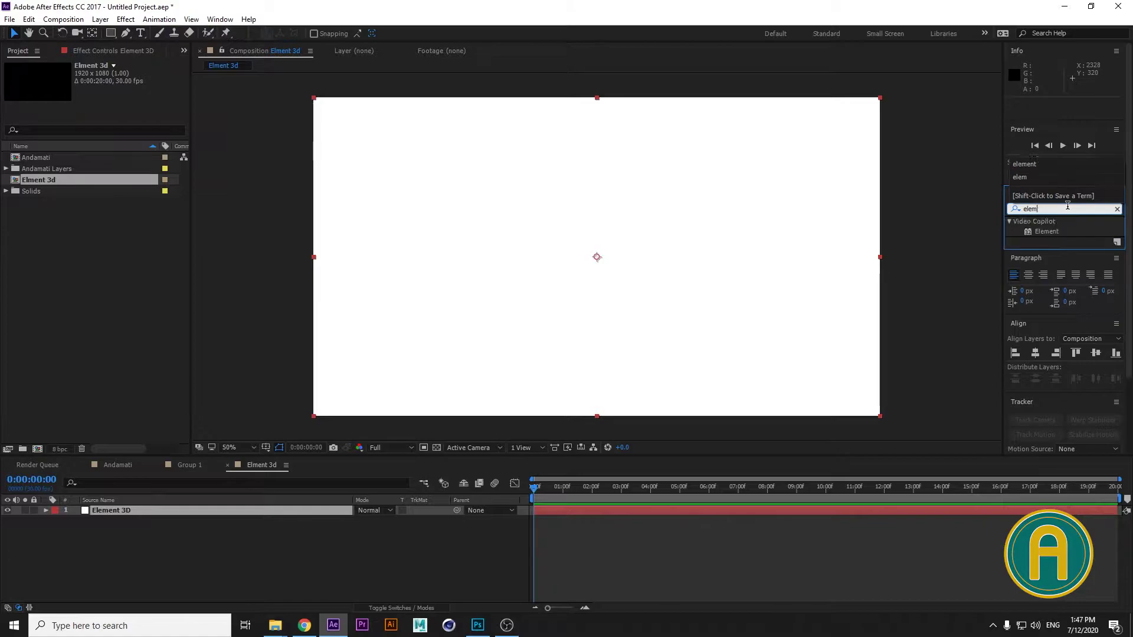
left_click_drag(1047, 321, 655, 284)
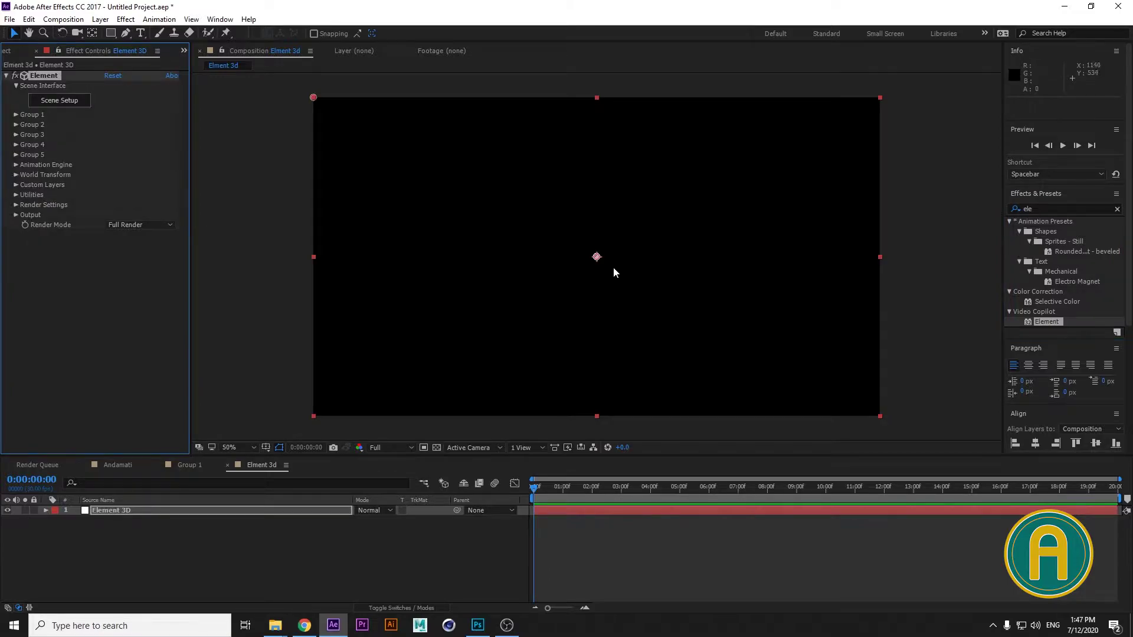
left_click(246, 547)
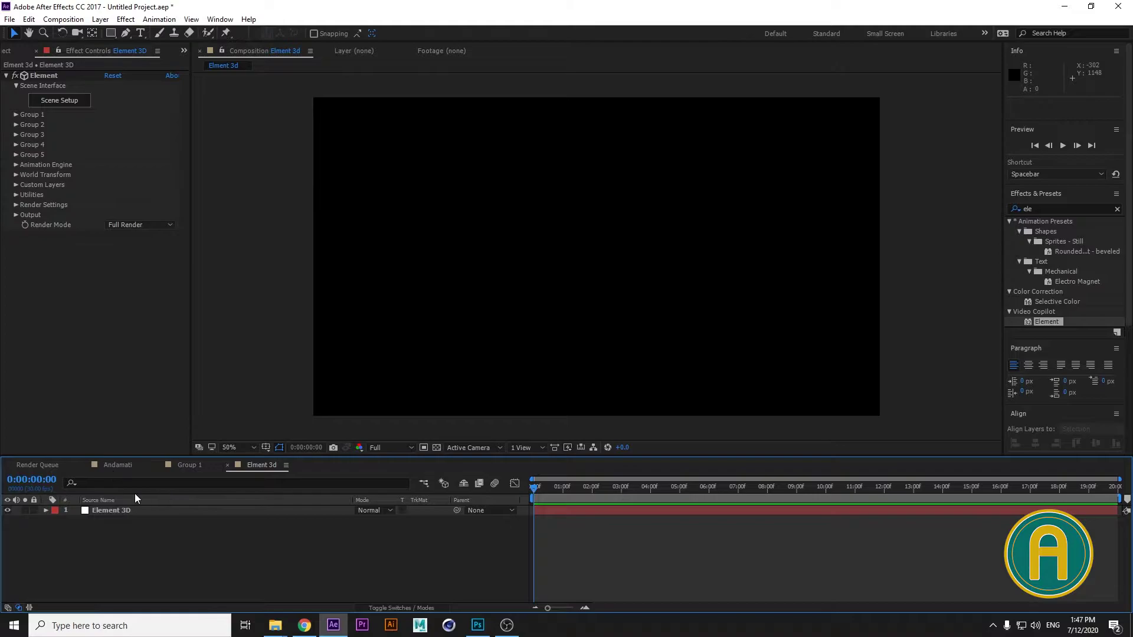
Copy the three ellipse layers from the Andamati composition into the Elment 3d composition, placing them below the Element 3D solid
left_click(122, 467)
left_click(143, 521)
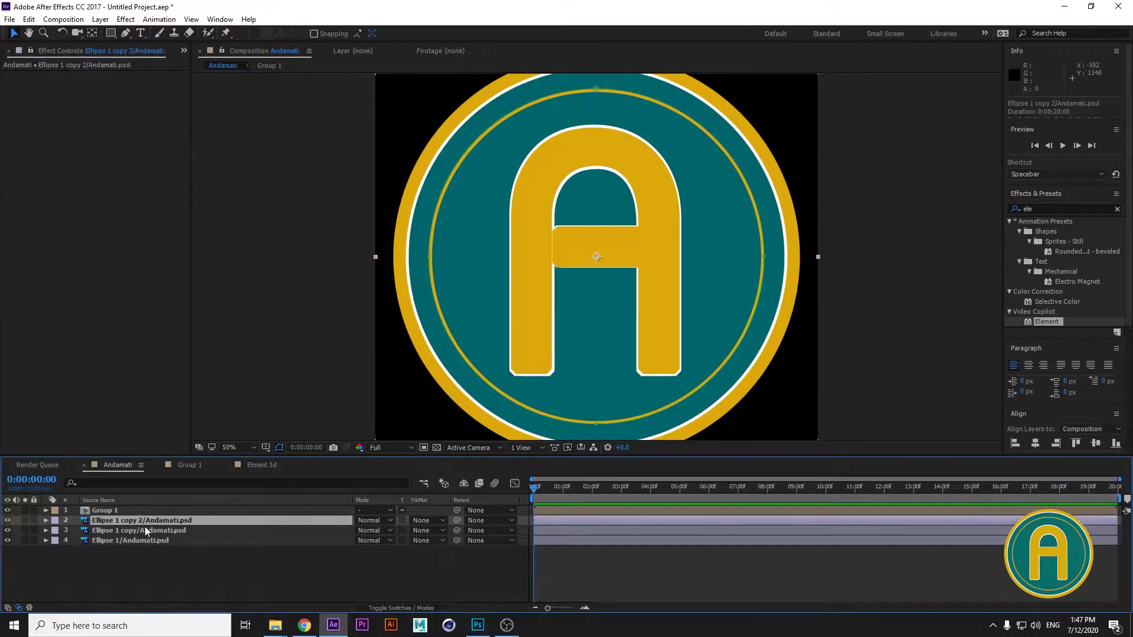
left_click(148, 540, "shift")
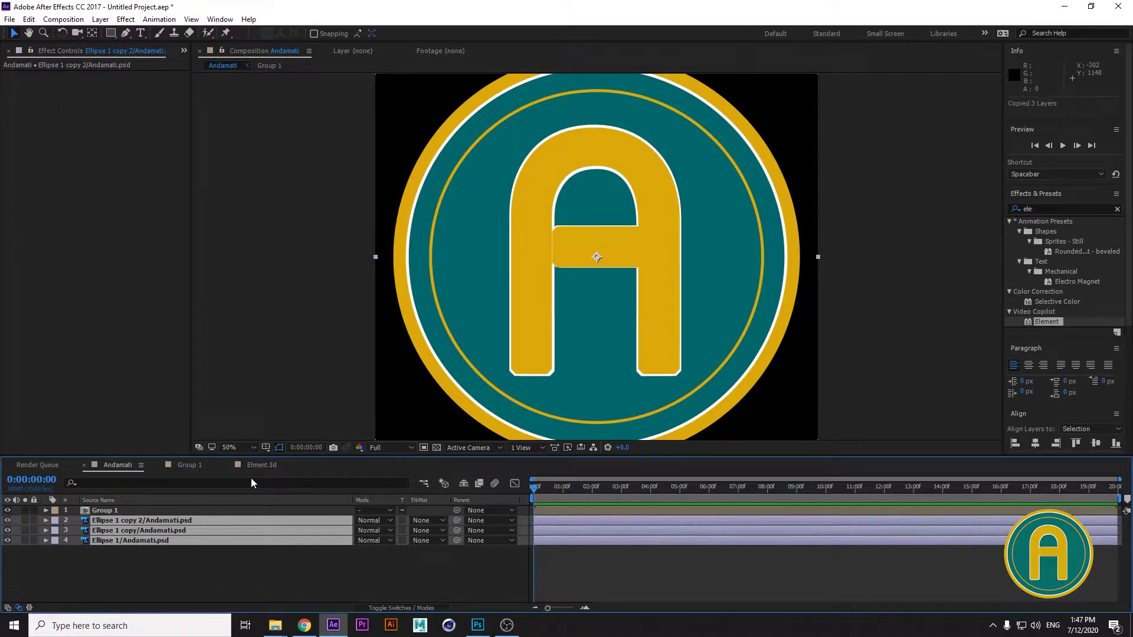
left_click(260, 466)
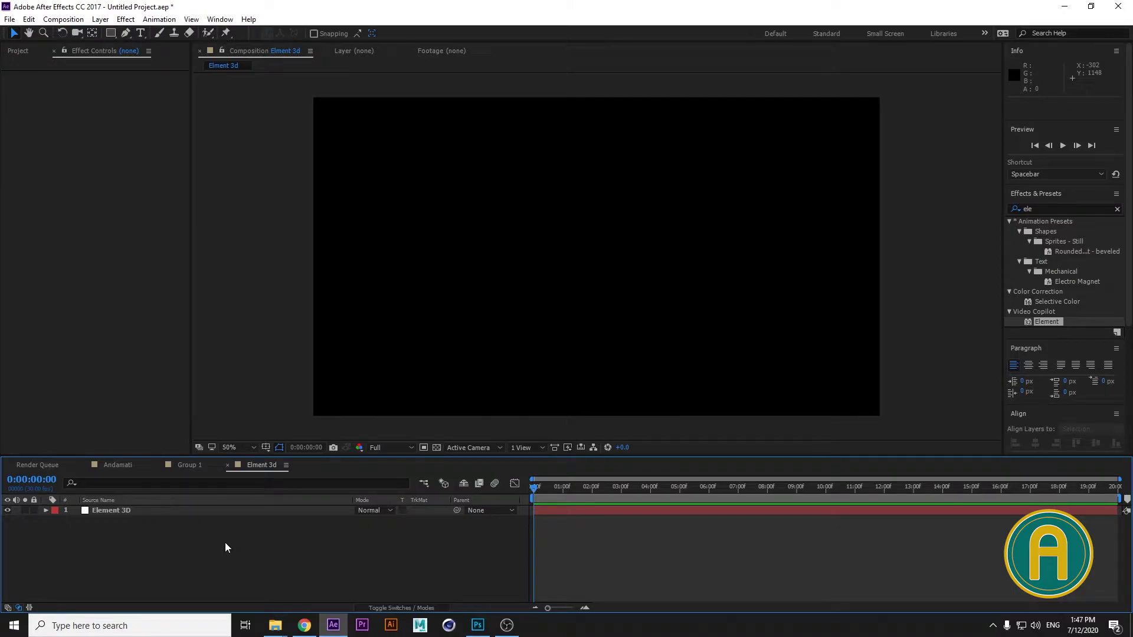
key("ctrl+v")
left_click_drag(151, 521, 151, 563)
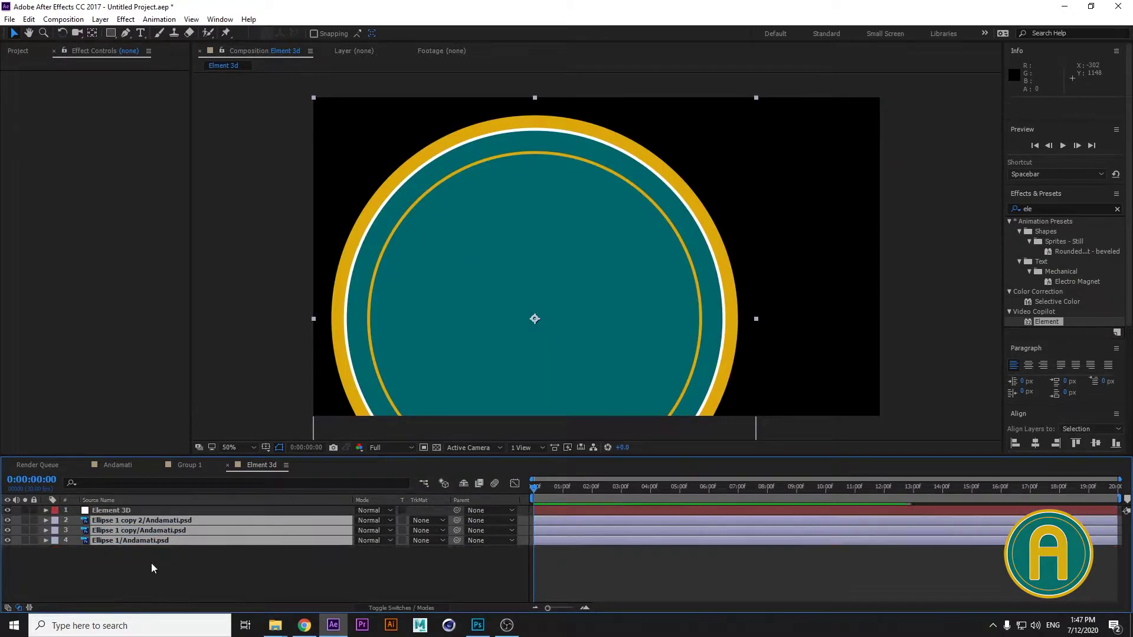
Reveal the position of the three ellipse layers and reset the position of Ellipse 1 copy 2 to the composition centre
left_click(154, 511)
left_click(139, 521)
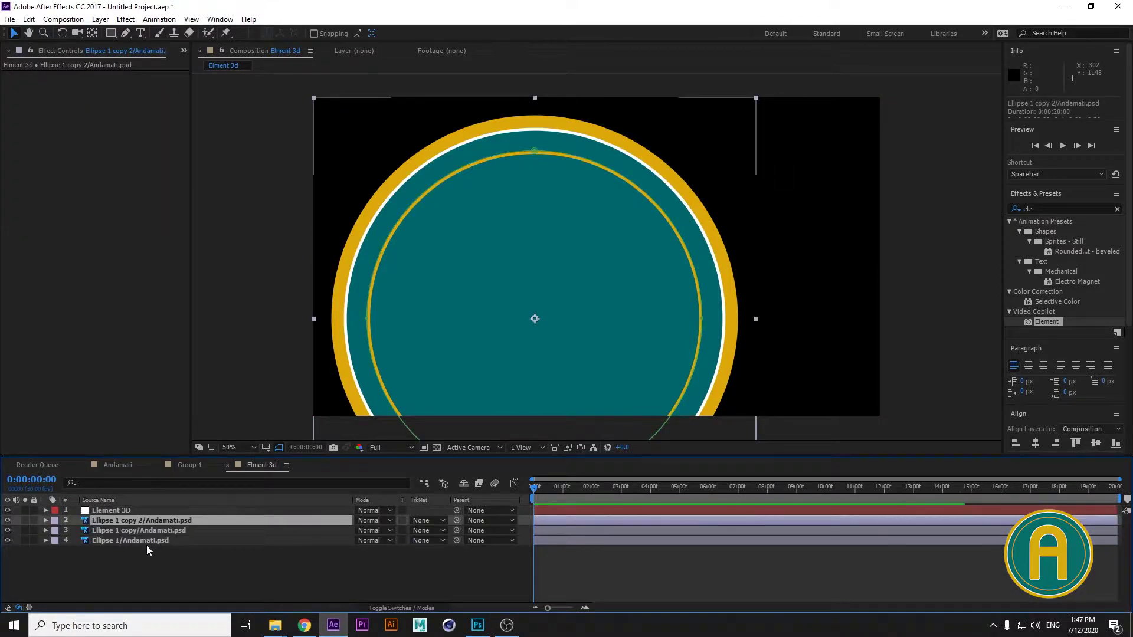
left_click(151, 541, "shift")
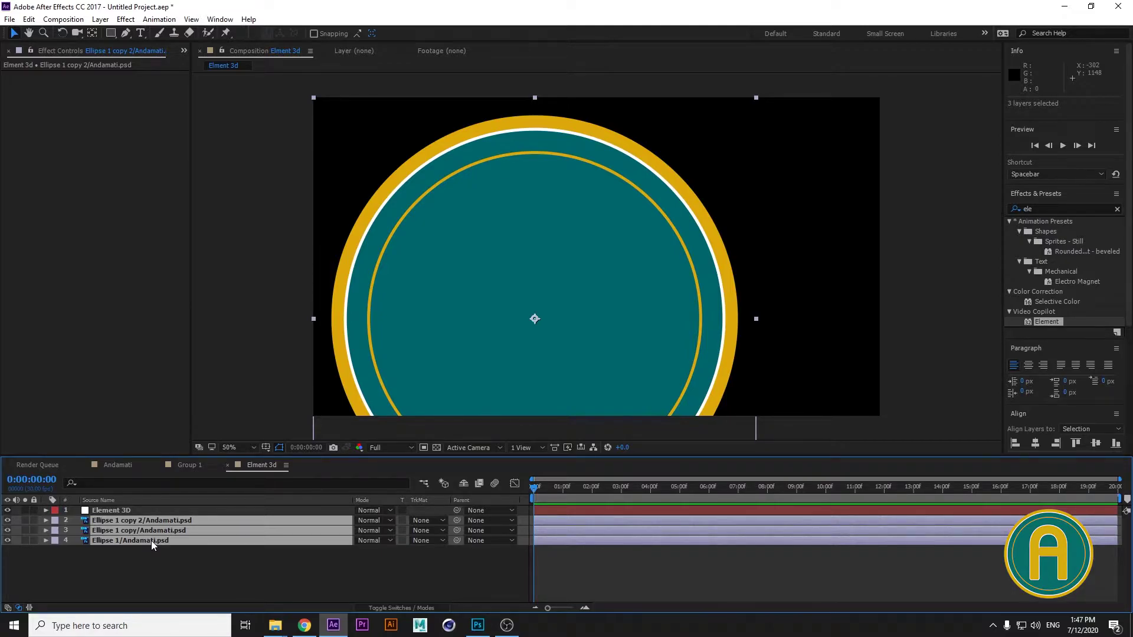
key("p")
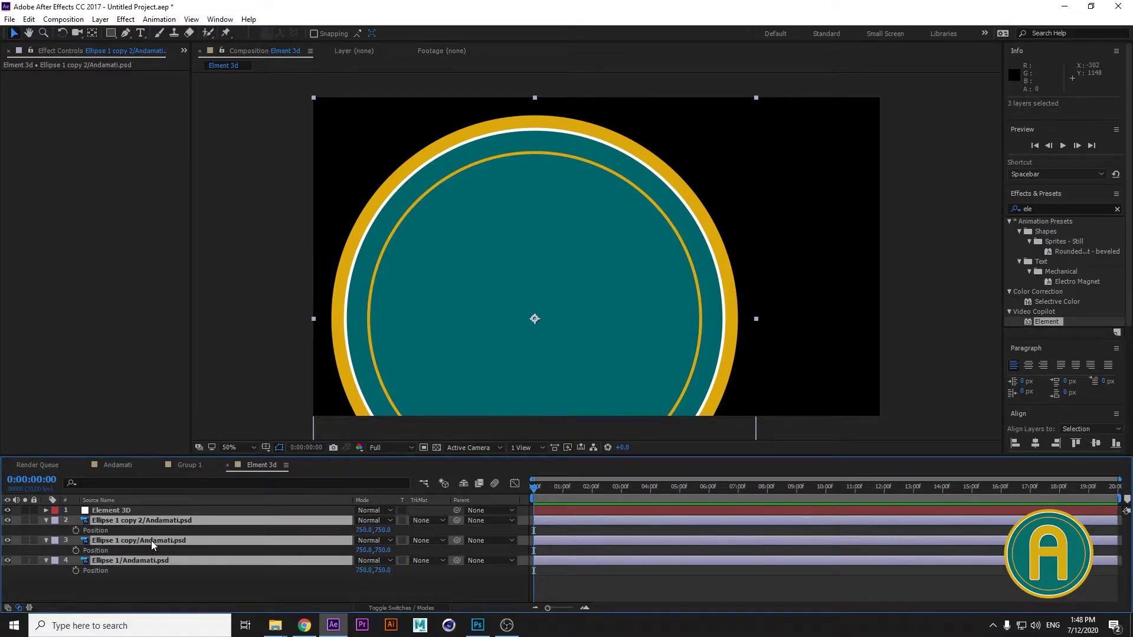
left_click(98, 530)
right_click(98, 531)
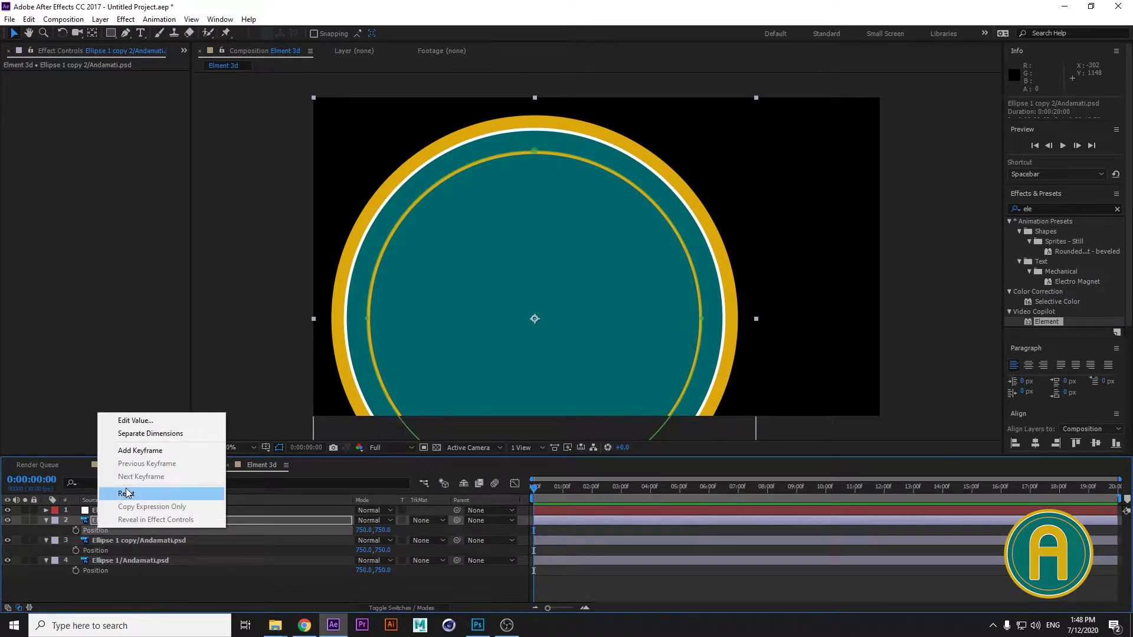
left_click(126, 493)
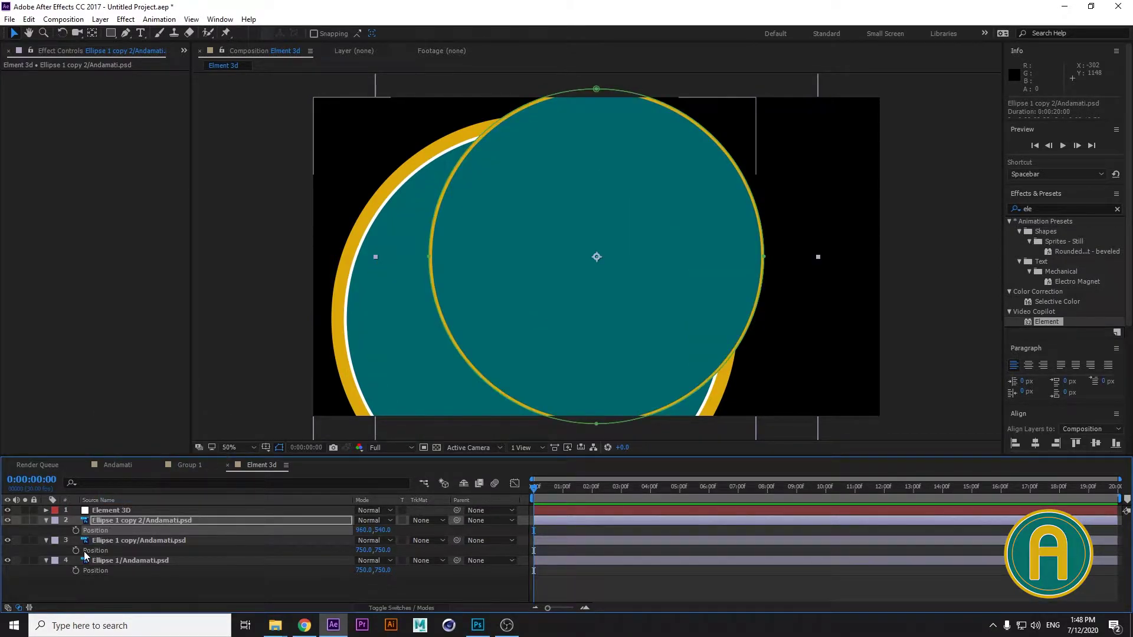
Reset the positions of the Ellipse 1 copy and Ellipse 1 layers so they are centred in the composition
right_click(83, 552)
left_click(115, 517)
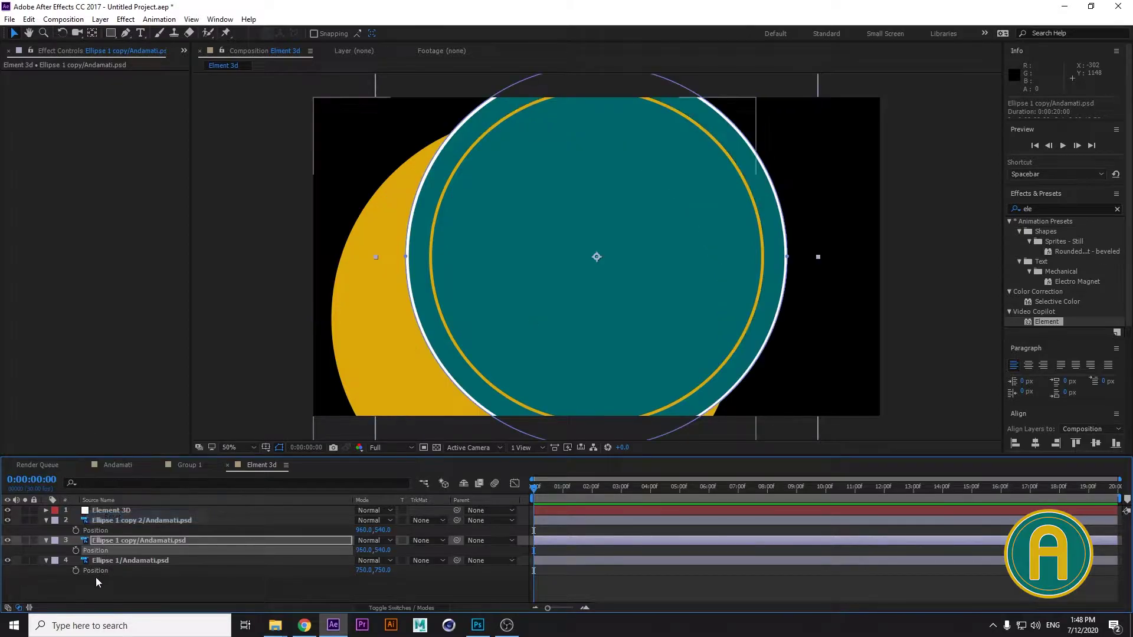
left_click(99, 570)
right_click(99, 570)
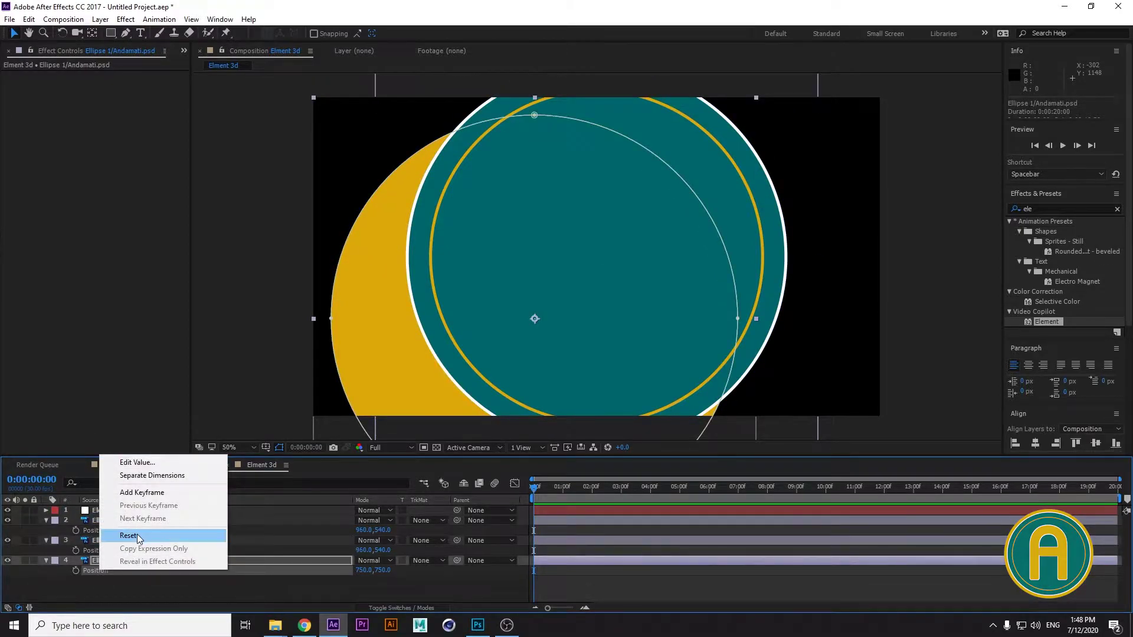
left_click(135, 536)
left_click(189, 582)
scroll(587, 346, "down", 2)
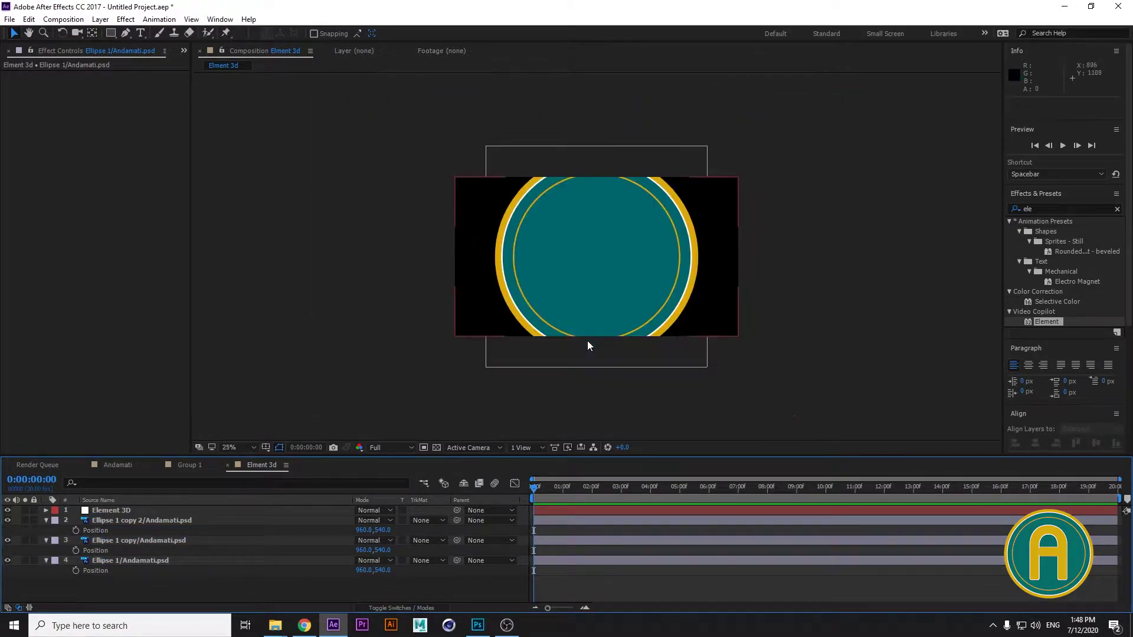
scroll(611, 338, "up", 2)
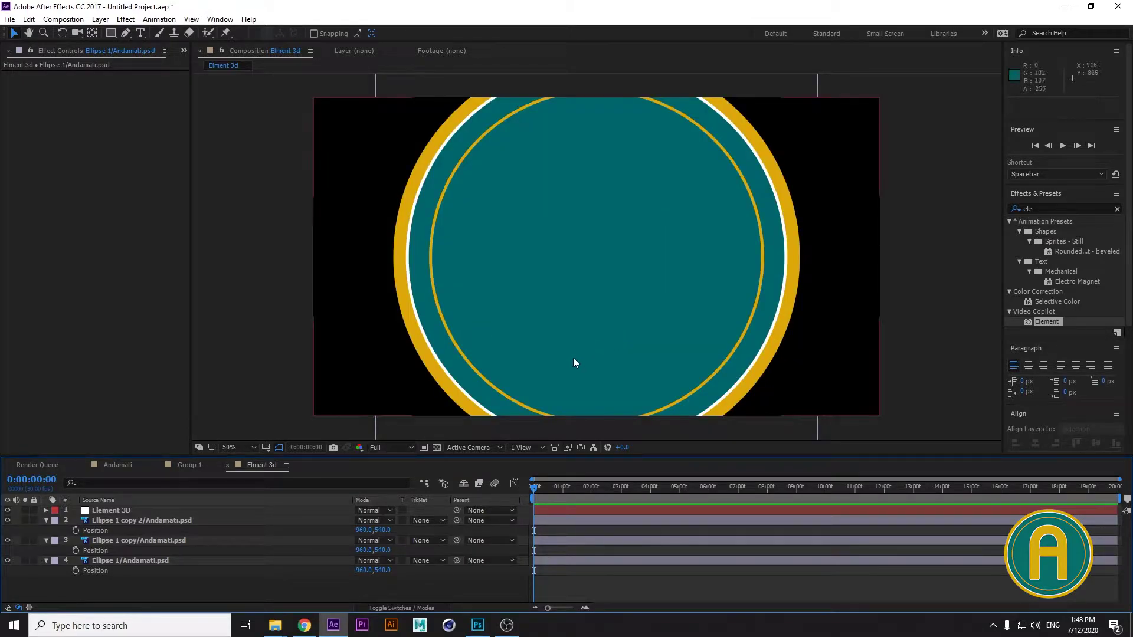
Assign Ellipse 1, Ellipse 1 copy and Ellipse 1 copy 2 as Element's Path Layers 1, 2 and 3, and hide the three ellipse layers
left_click(165, 512)
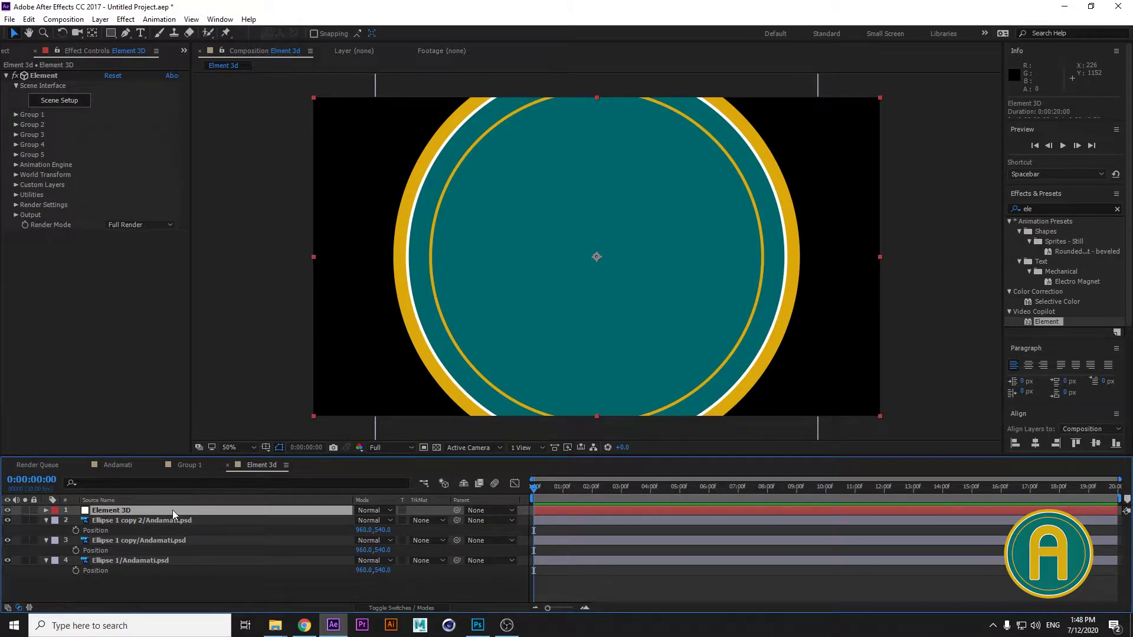
left_click(17, 185)
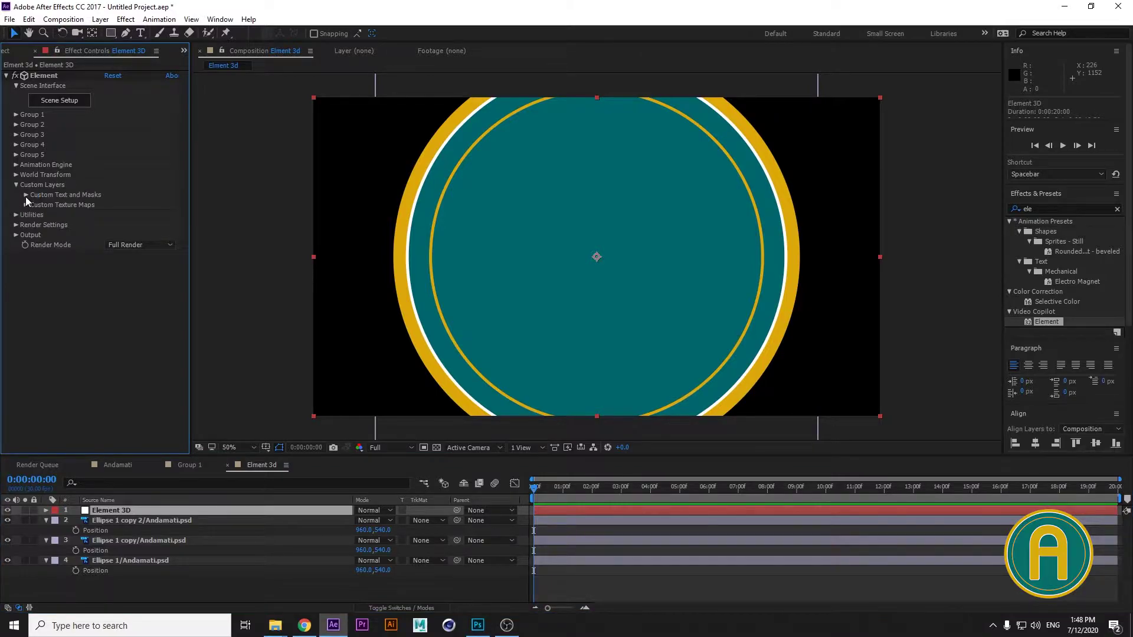
left_click(26, 196)
left_click(121, 205)
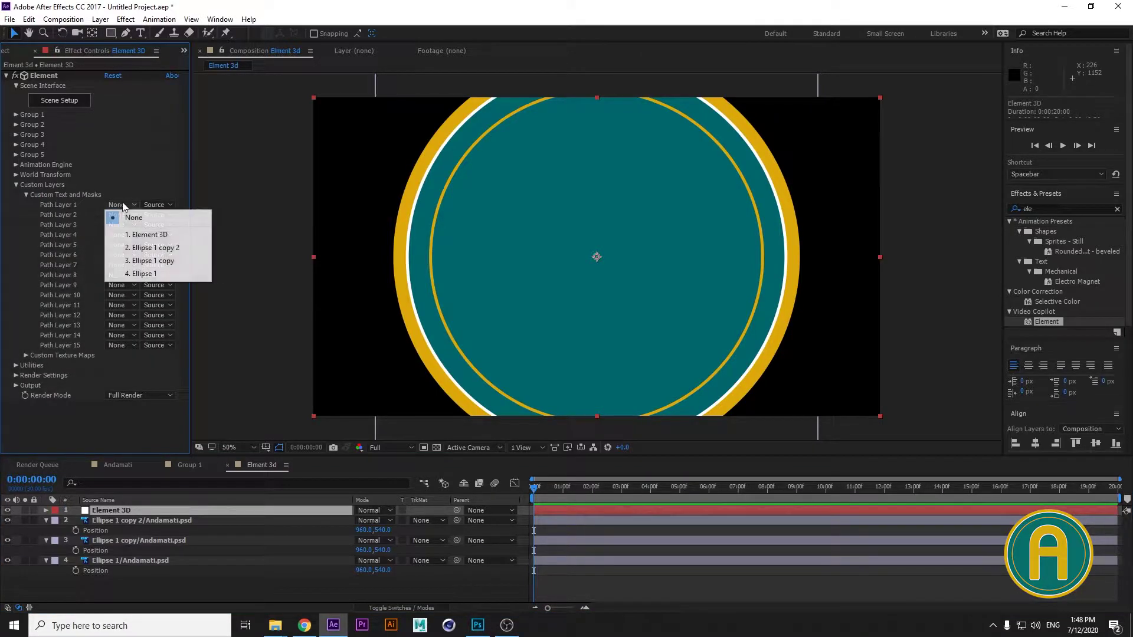
left_click(163, 273)
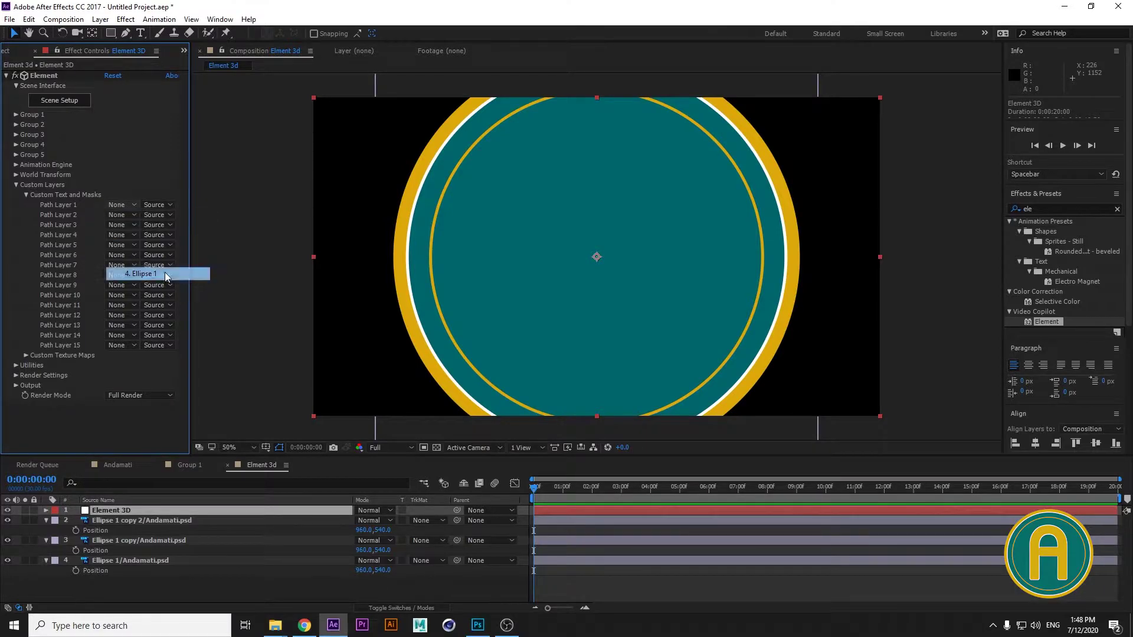
left_click(125, 216)
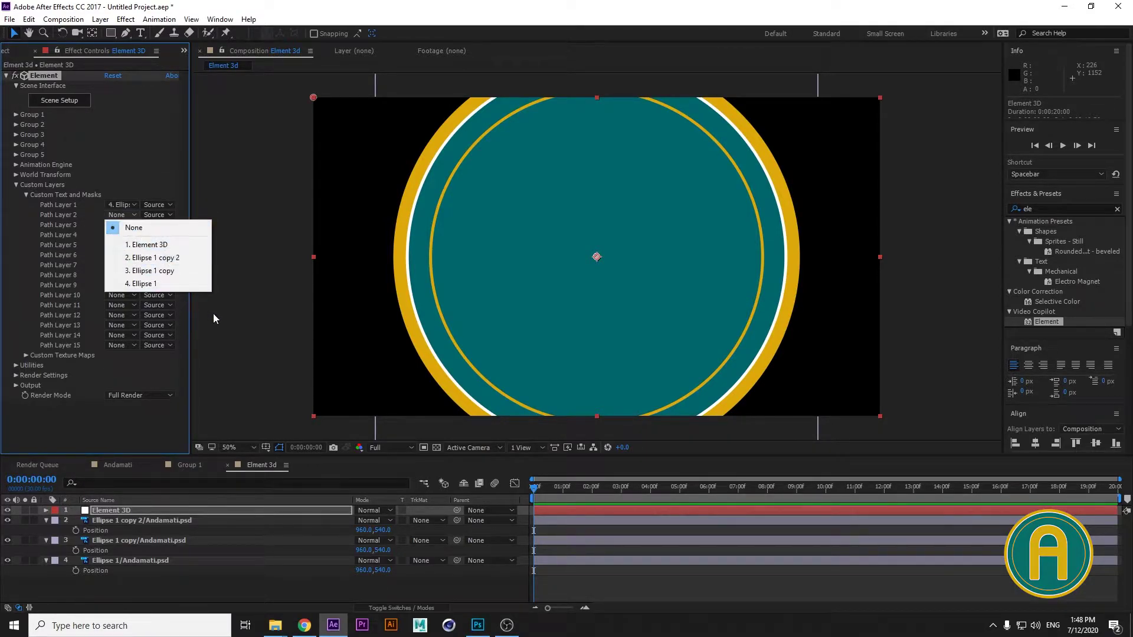
left_click(165, 271)
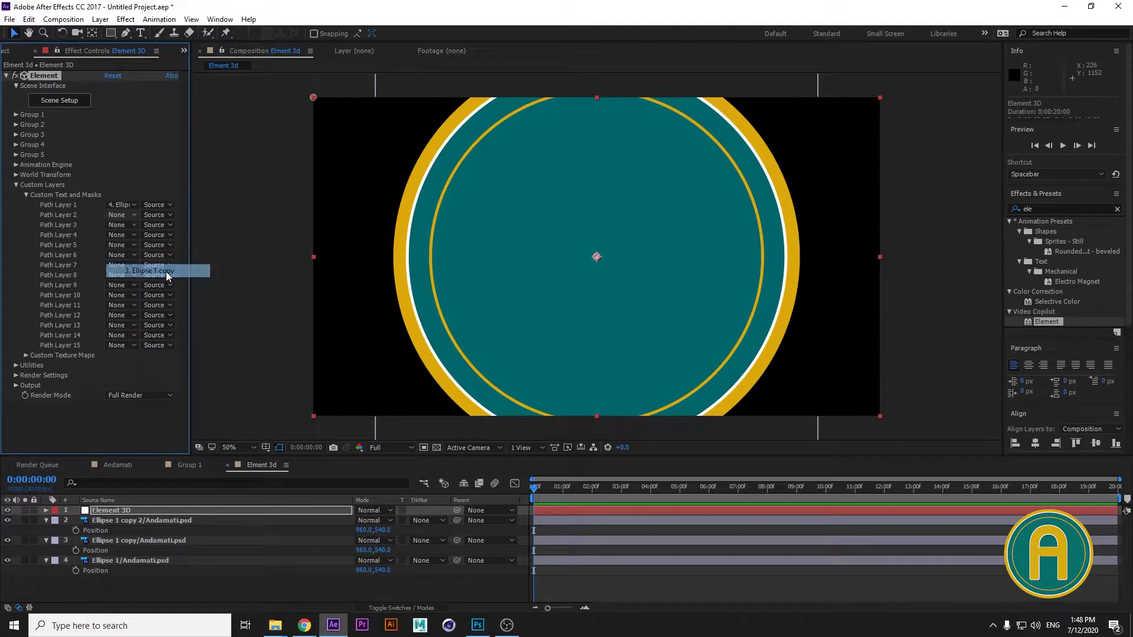
left_click(130, 224)
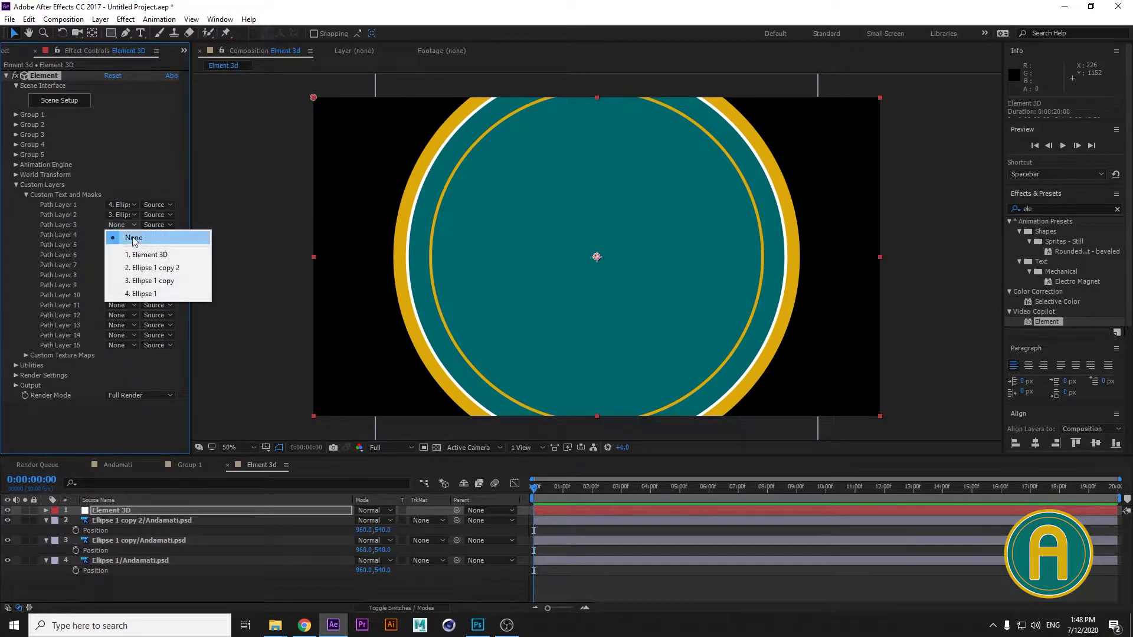
left_click(177, 267)
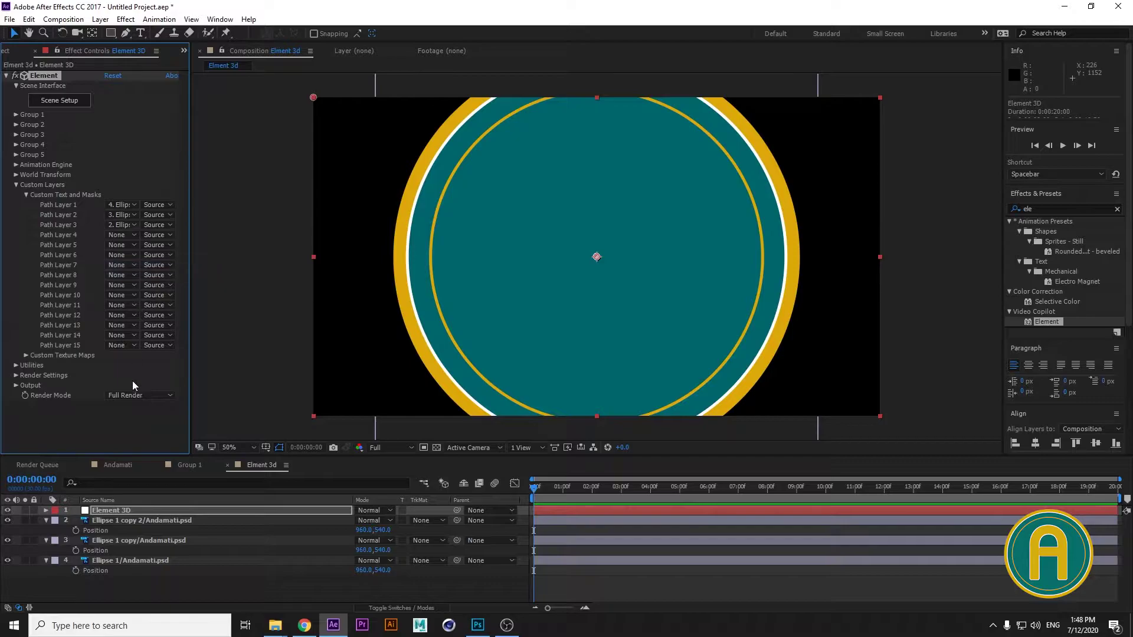
left_click_drag(7, 521, 8, 561)
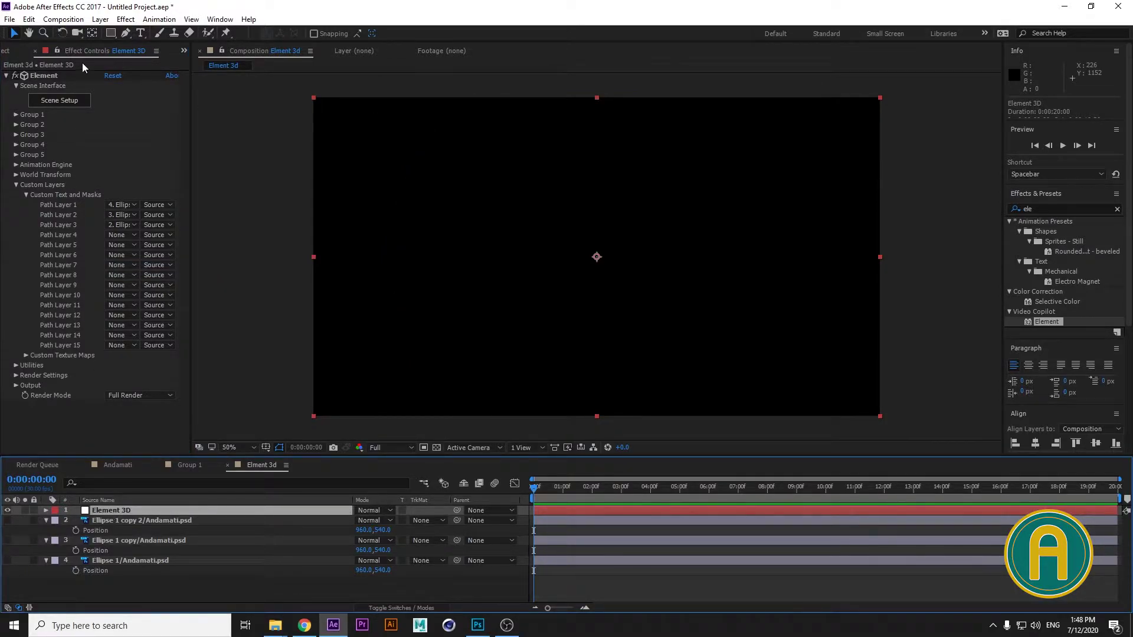
Open Element's Scene Setup and create an extrusion model from Custom Path 1
left_click(65, 100)
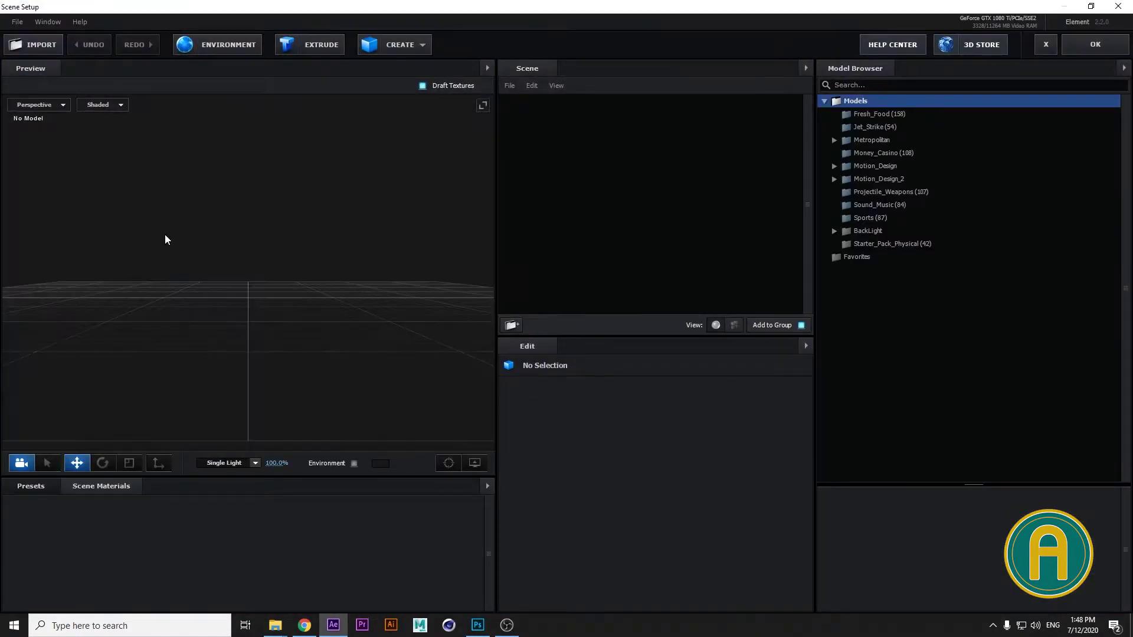
left_click(316, 52)
left_click_drag(339, 246, 406, 281)
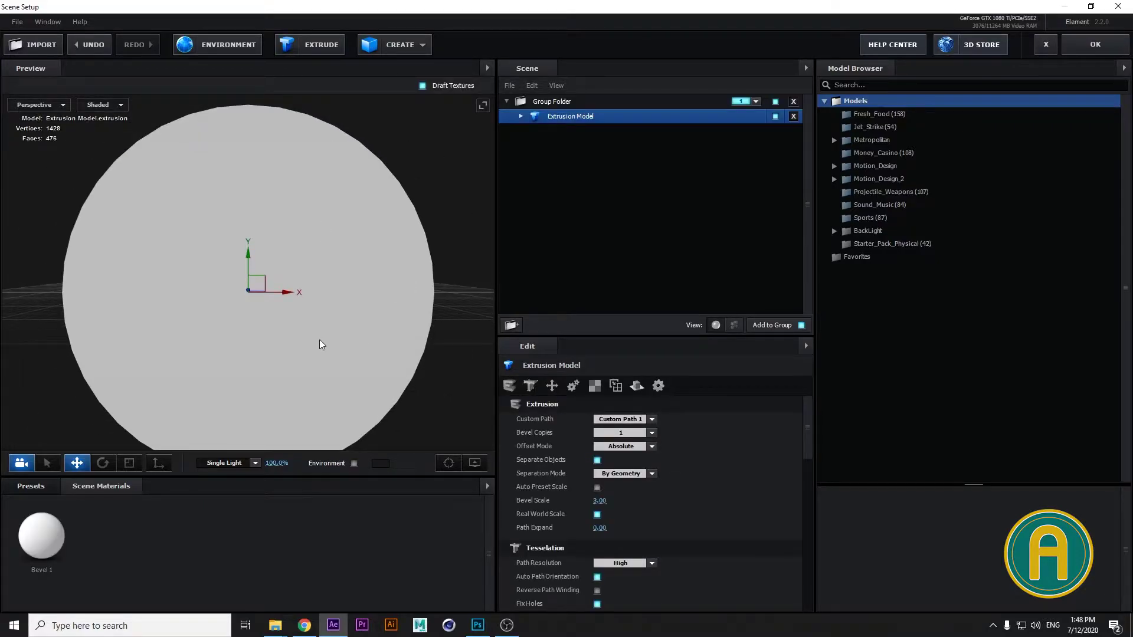
left_click_drag(320, 367, 307, 333)
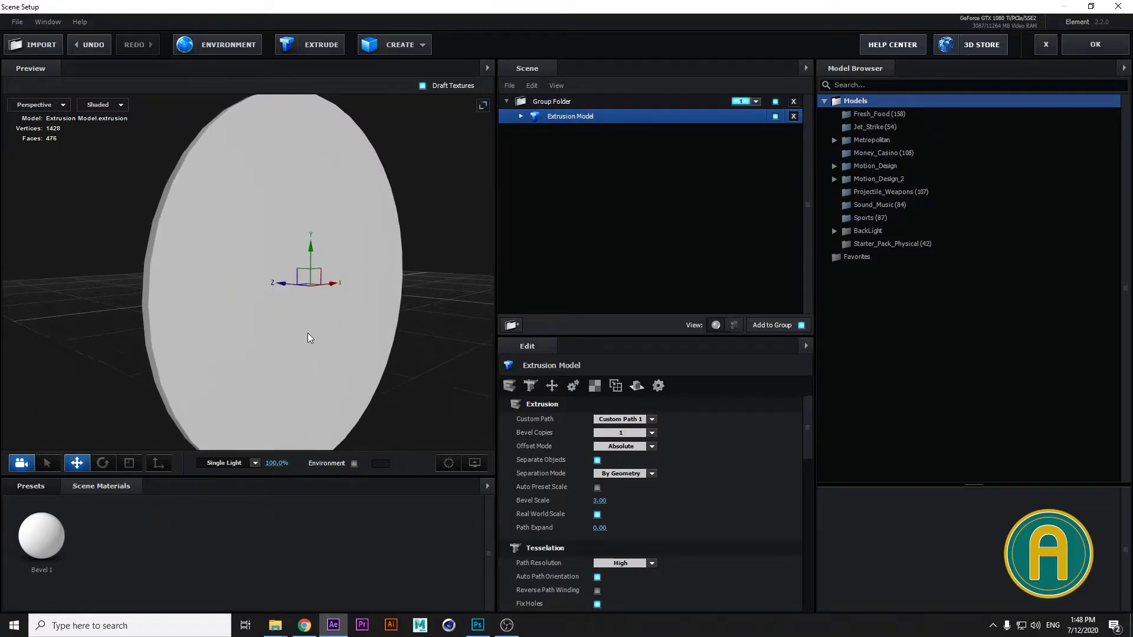
Set the first extrusion's path resolution to Extreme and its bevel scale to 3.84
left_click(636, 564)
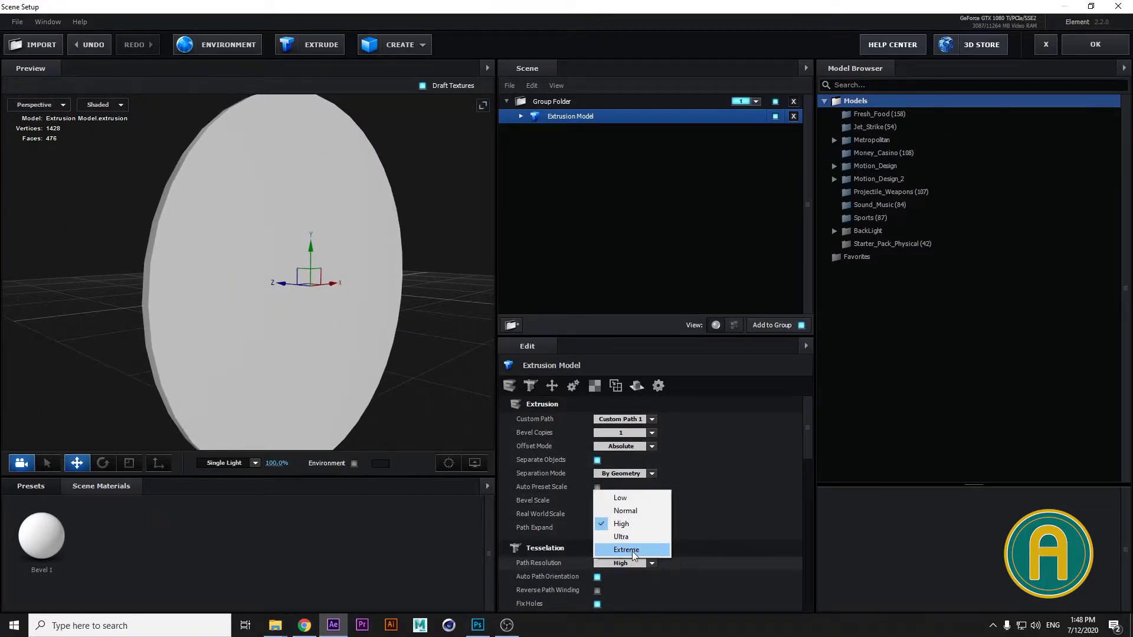
left_click(632, 551)
scroll(334, 380, "up", 3)
left_click_drag(348, 370, 406, 368)
left_click_drag(603, 501, 649, 501)
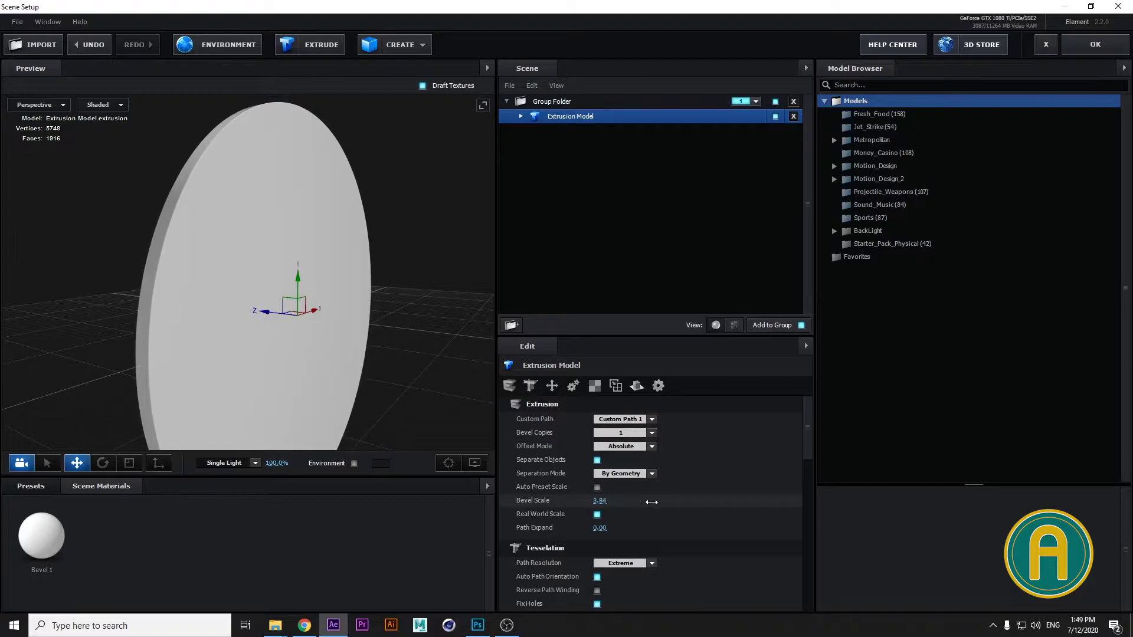
Add a second extrusion model using Custom Path 2 and move it forward along Z in front of the first disc
left_click(316, 47)
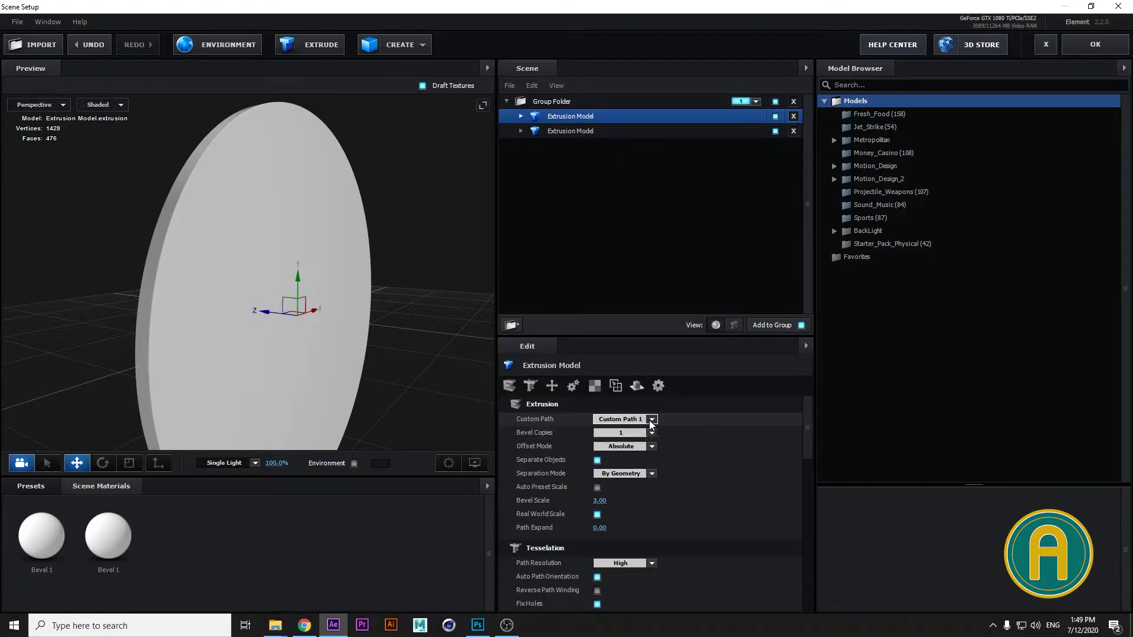
left_click(652, 421)
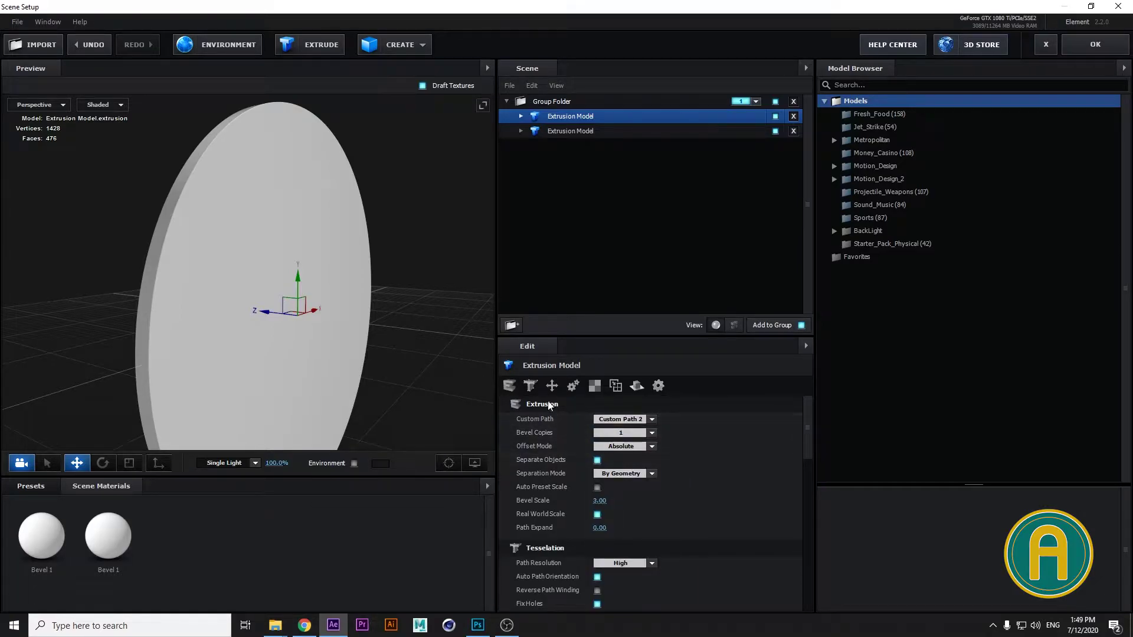
left_click_drag(273, 314, 277, 317)
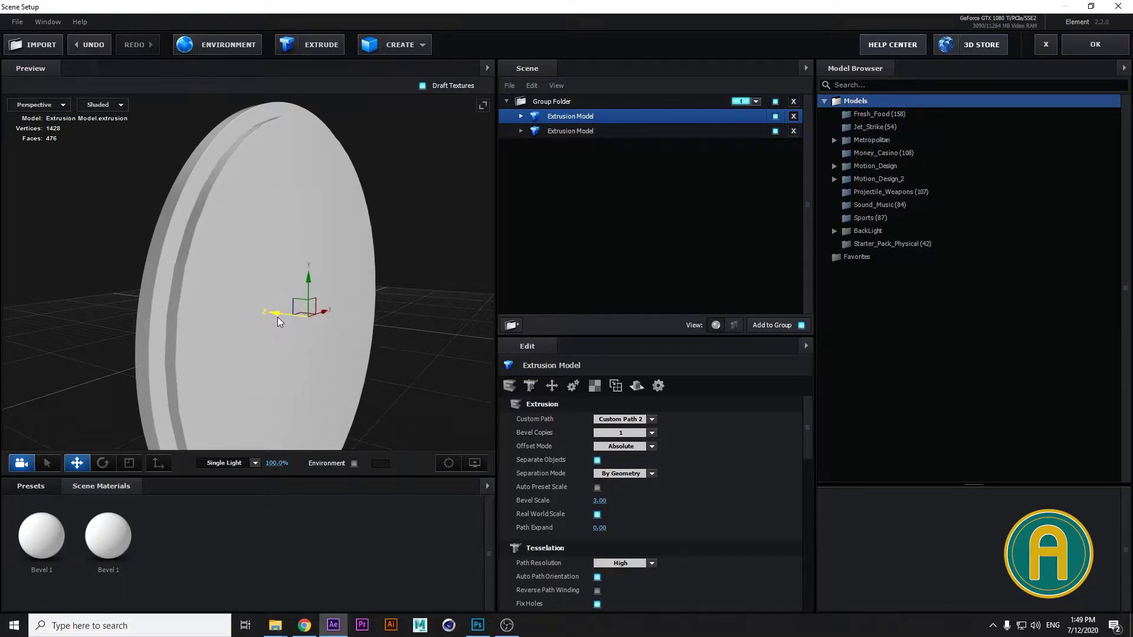
Set the second extrusion's path resolution to Extreme and bevel scale to 3.31, and fine-tune its position along Z
left_click(629, 564)
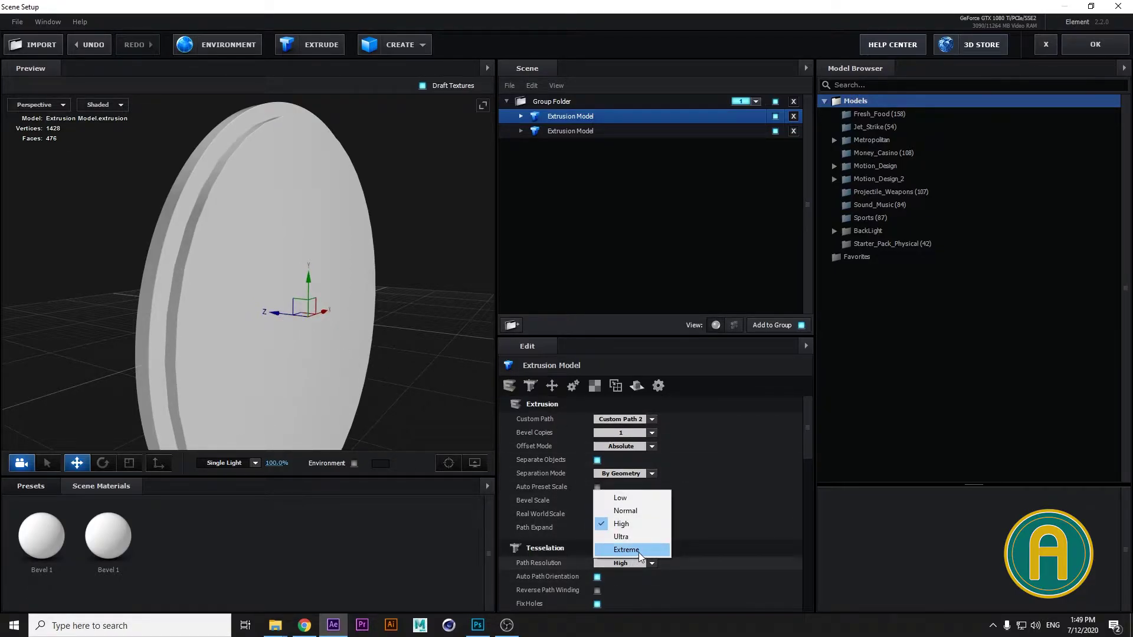
left_click(639, 552)
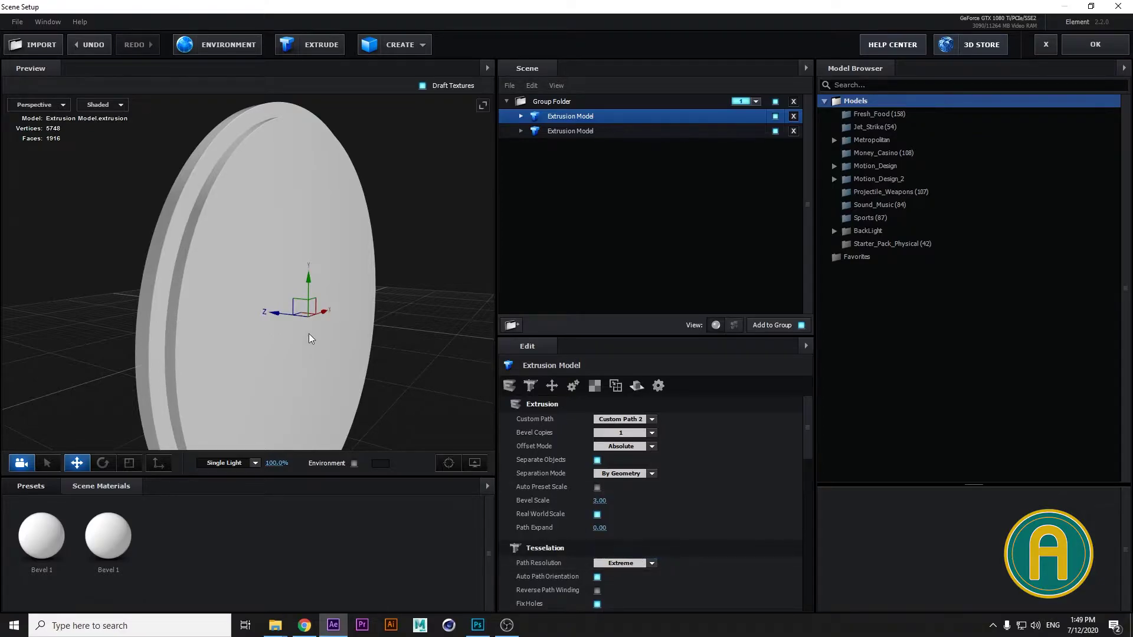
left_click_drag(277, 313, 275, 314)
left_click_drag(600, 501, 620, 506)
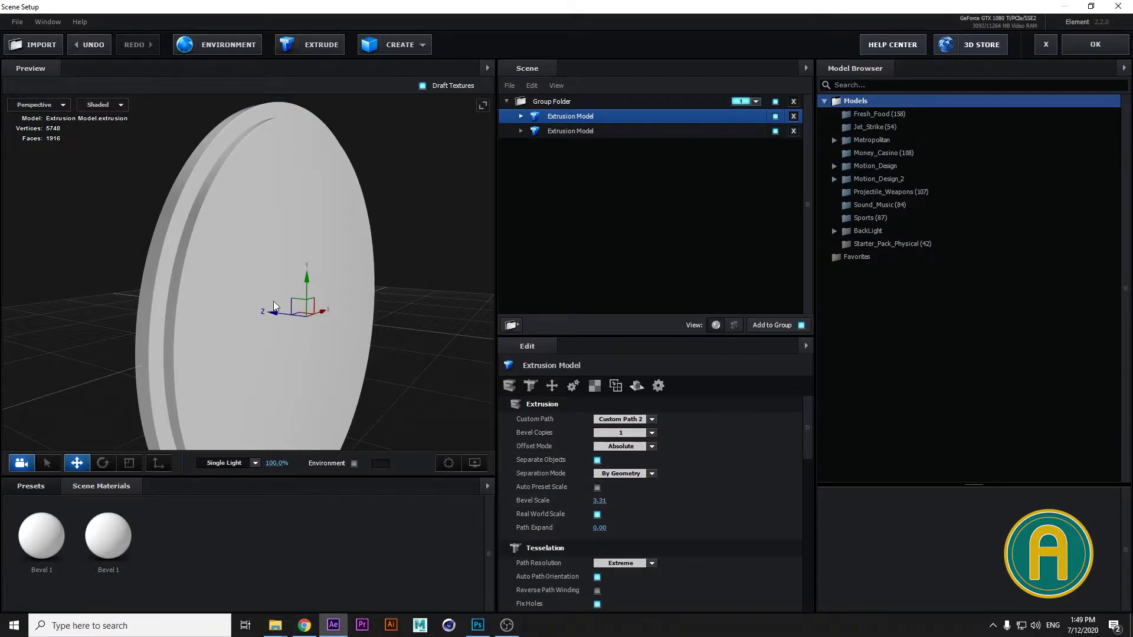
left_click_drag(274, 310, 274, 313)
Add a third extrusion model to the scene and assign Custom Path 3 to it
left_click(322, 37)
left_click(635, 419)
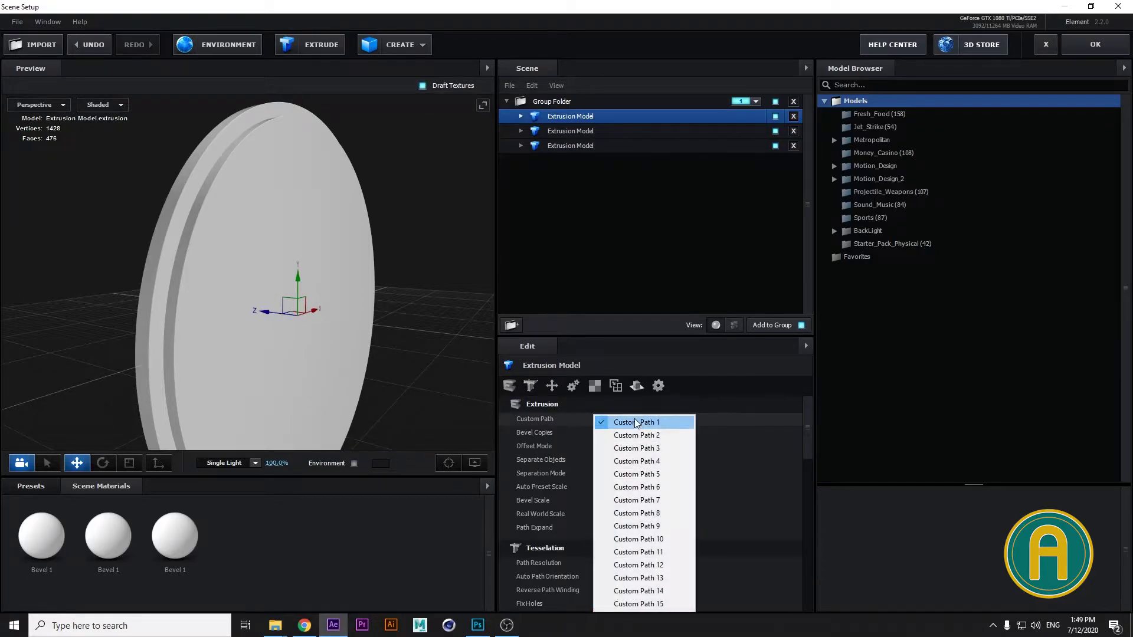
left_click(660, 449)
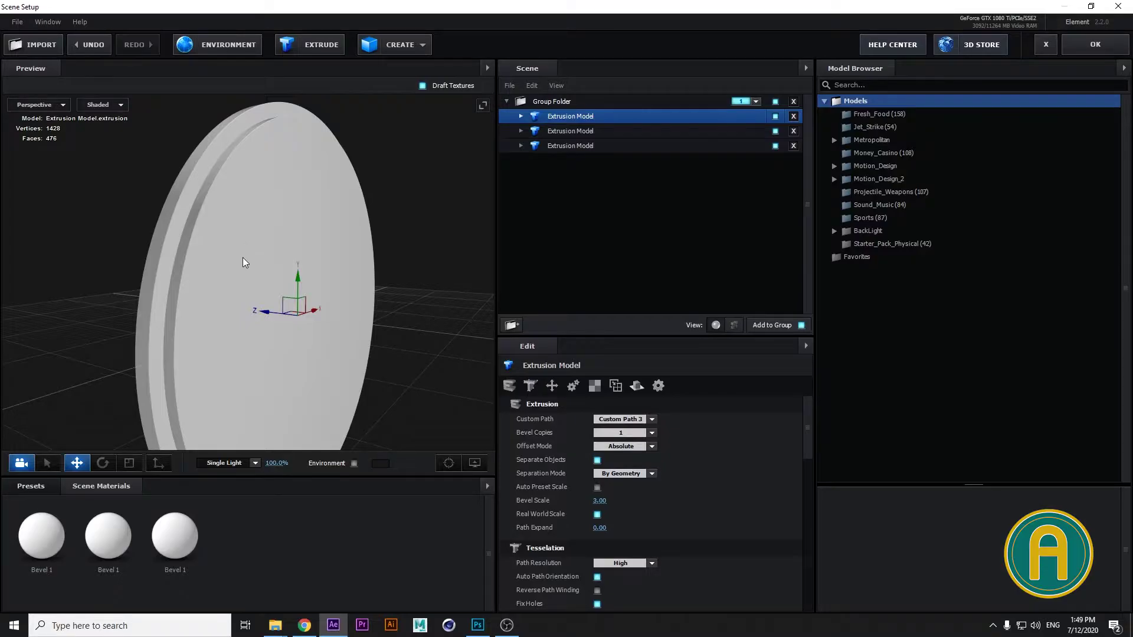
Move the third extrusion forward along Z in front of the second disc and set its path resolution to Extreme
left_click_drag(264, 314, 279, 316)
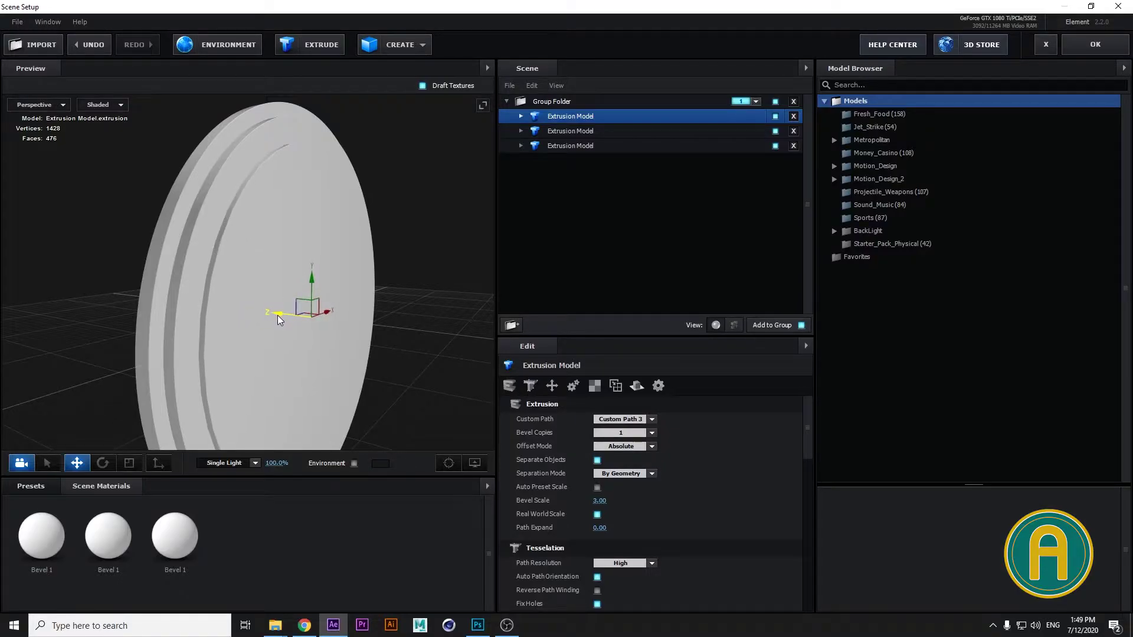
left_click(628, 568)
left_click(626, 551)
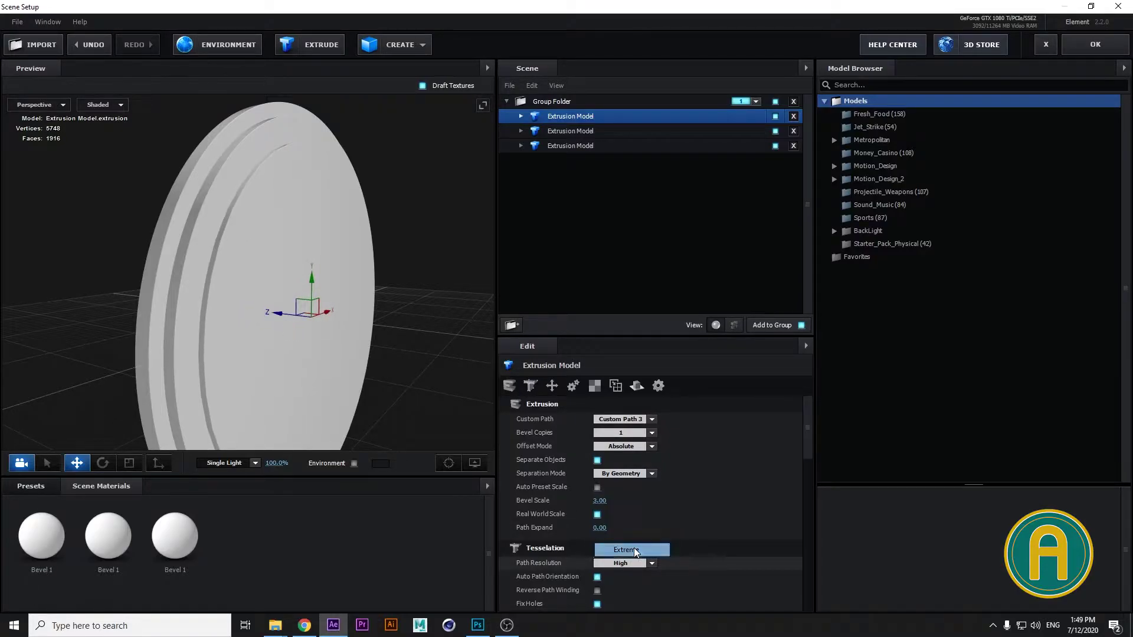
Fine-tune the third extrusion's Z position and bevel scale, applying the scene setup to the composition
left_click_drag(280, 312, 283, 315)
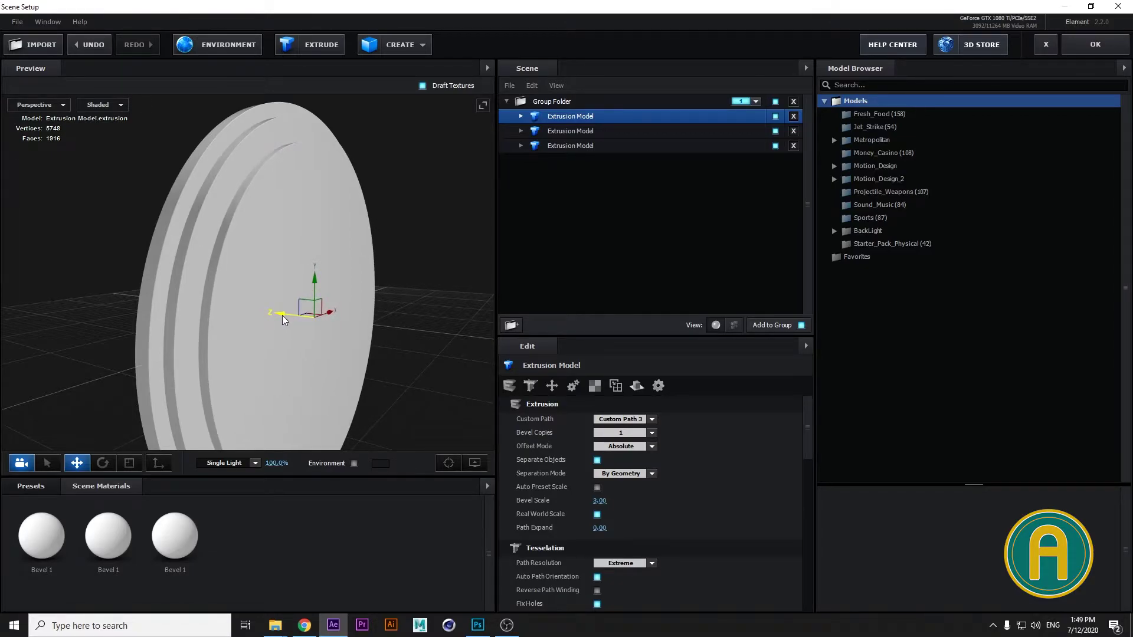
left_click_drag(600, 500, 617, 500)
left_click(1096, 44)
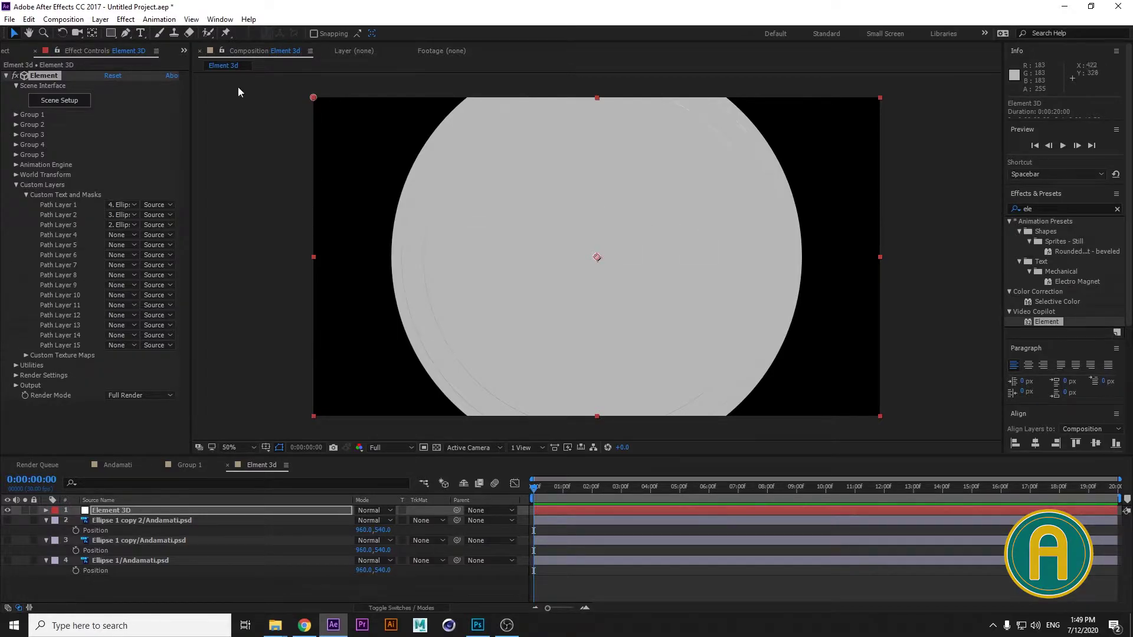
Set the Particle Size in Group 1's Particle Look settings to 6.00
left_click(18, 117)
left_click(16, 115)
left_click(26, 166)
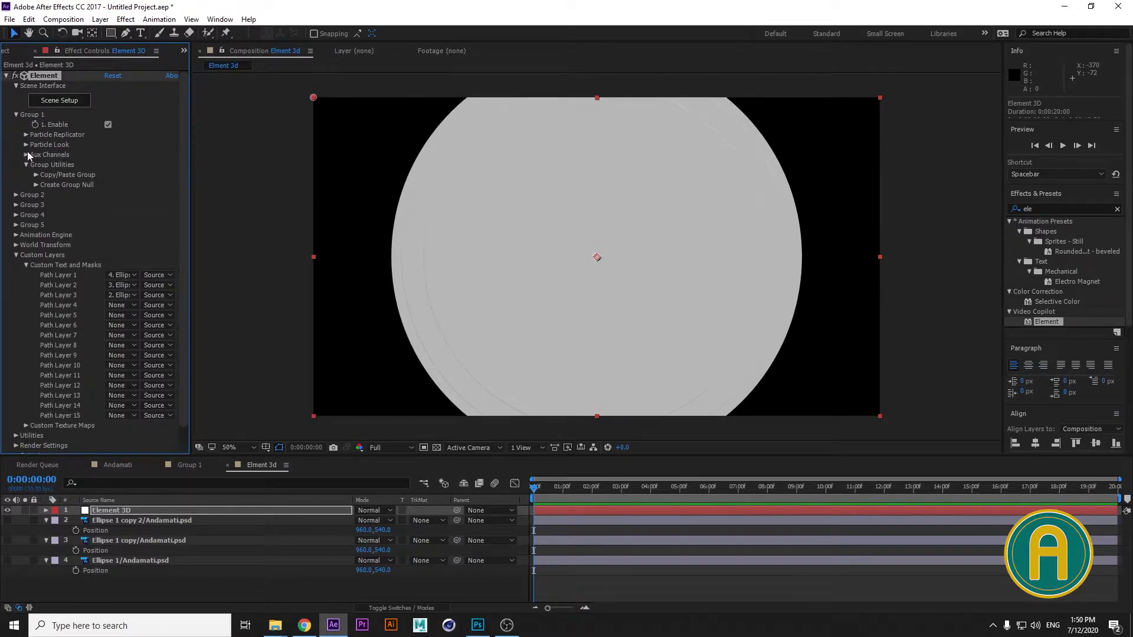
left_click(26, 145)
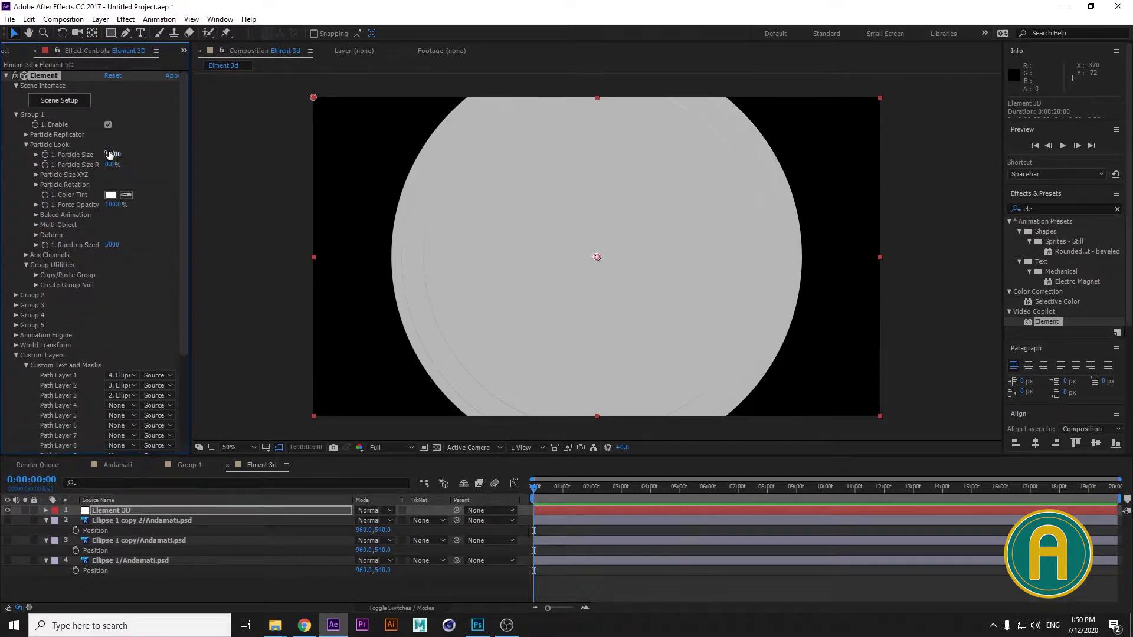
left_click(109, 153)
key("Return")
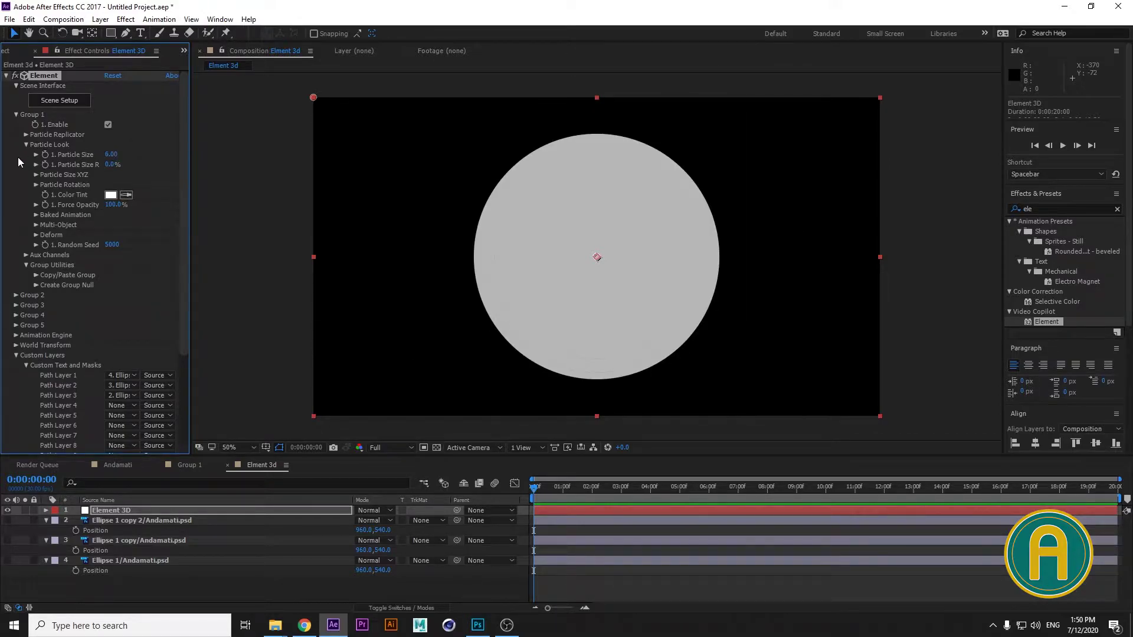
Try rotating Group 1's particle replicator about Y and reset its Y Rotation to 0
left_click(26, 135)
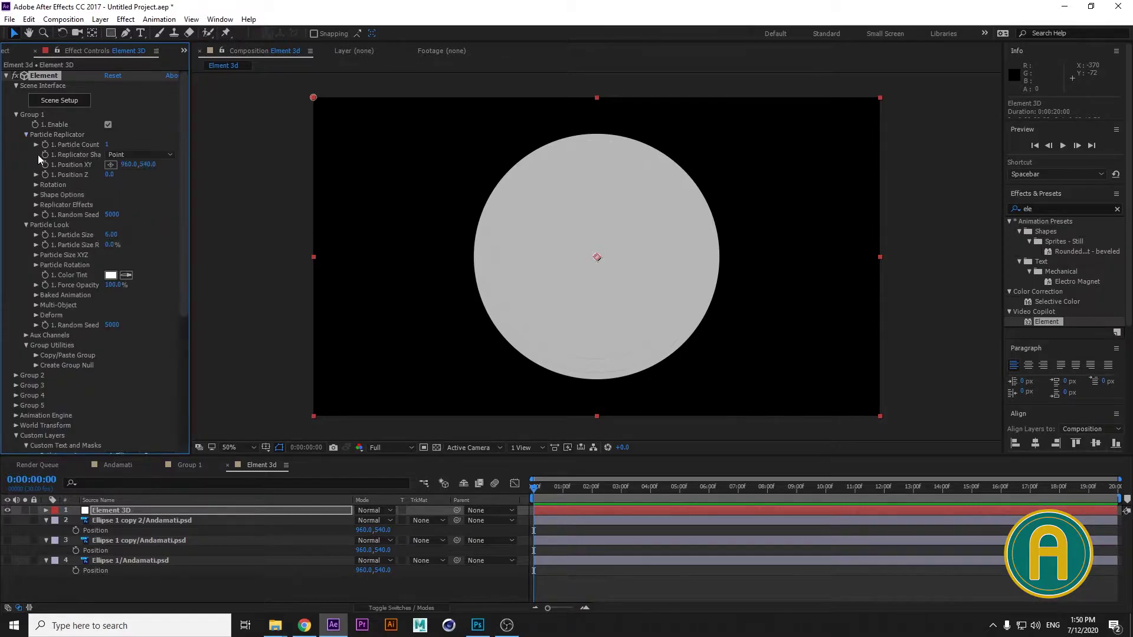
left_click(36, 185)
mouse_move(118, 205)
left_mouse_down()
mouse_move(101, 205)
mouse_move(147, 208)
mouse_move(121, 206)
left_mouse_up()
left_click(124, 204)
type("0")
key("Return")
Enable Ambient Occlusion in the Element effect's Render Settings and set its AO Mode to Ray-Traced
scroll(145, 255, "down", 5)
scroll(153, 239, "up", 5)
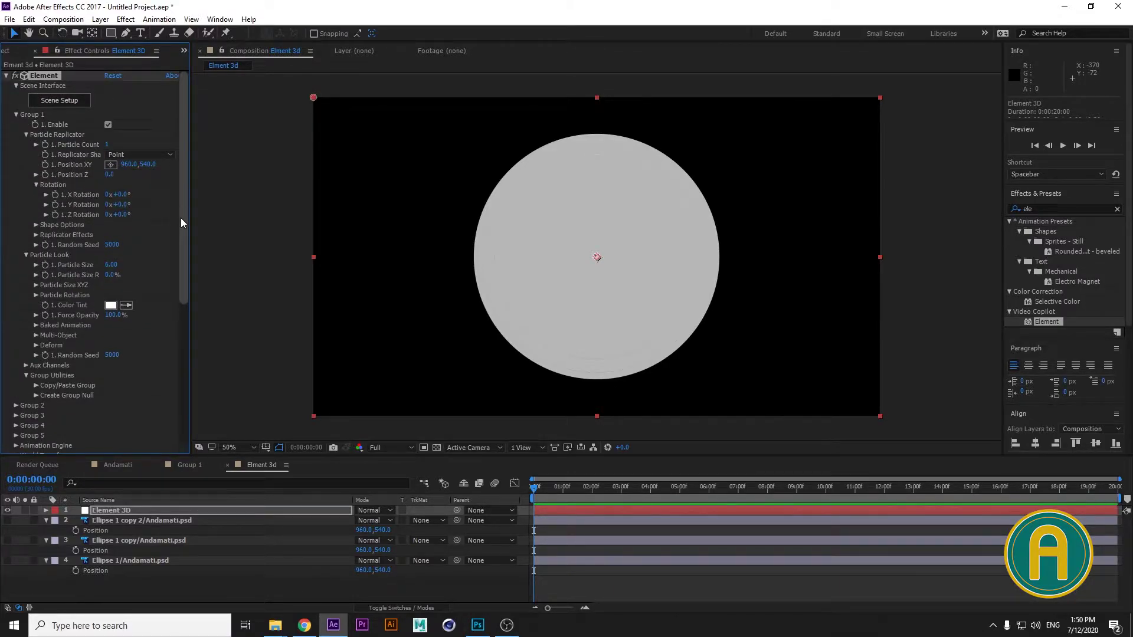
scroll(182, 228, "down", 3)
scroll(183, 218, "up", 3)
scroll(185, 202, "down", 4)
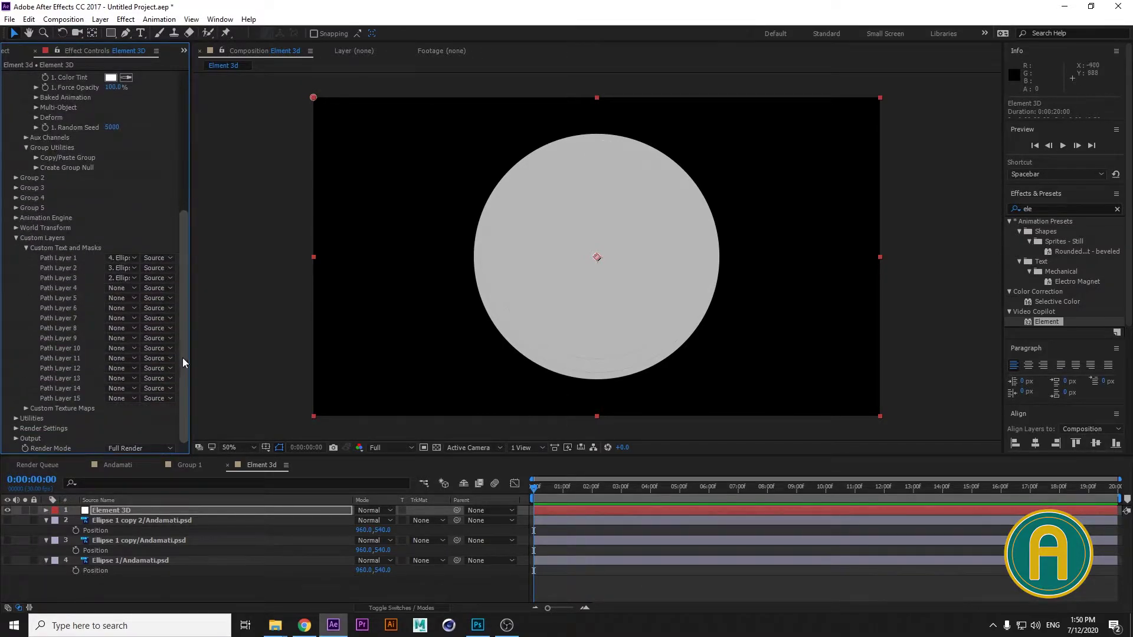
left_click(16, 429)
scroll(20, 434, "down", 4)
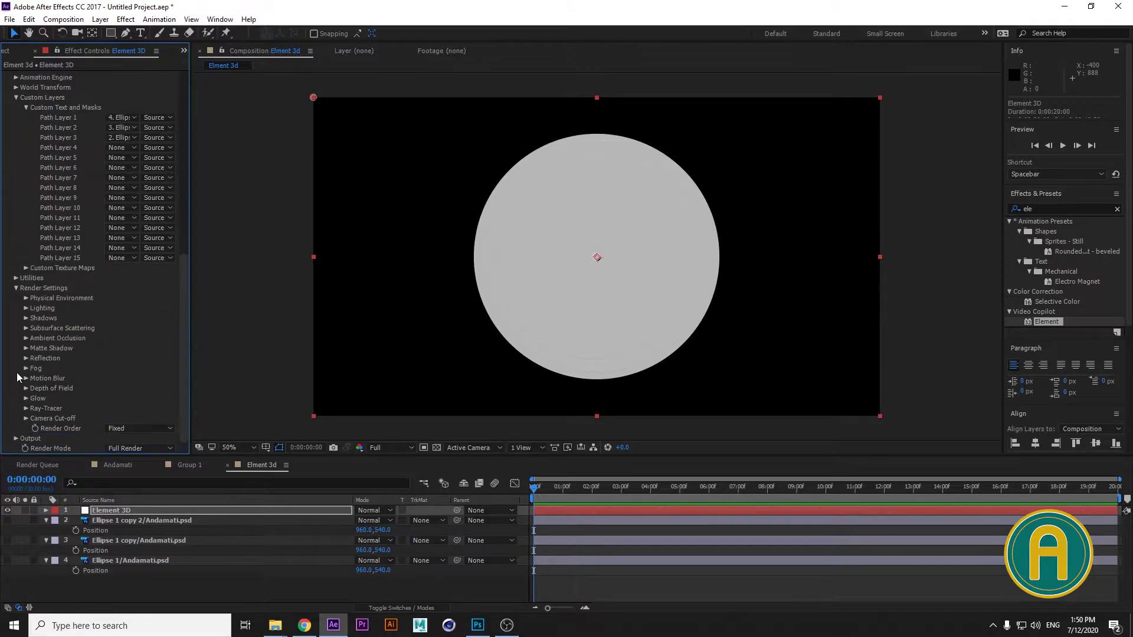
left_click(26, 340)
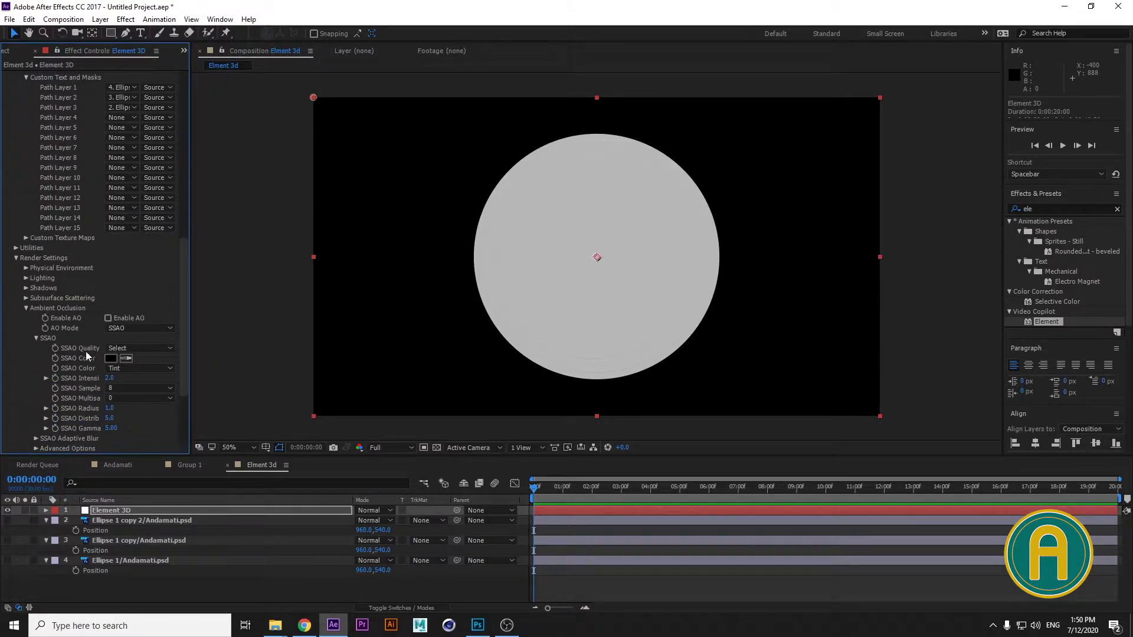
left_click(108, 318)
left_click(140, 331)
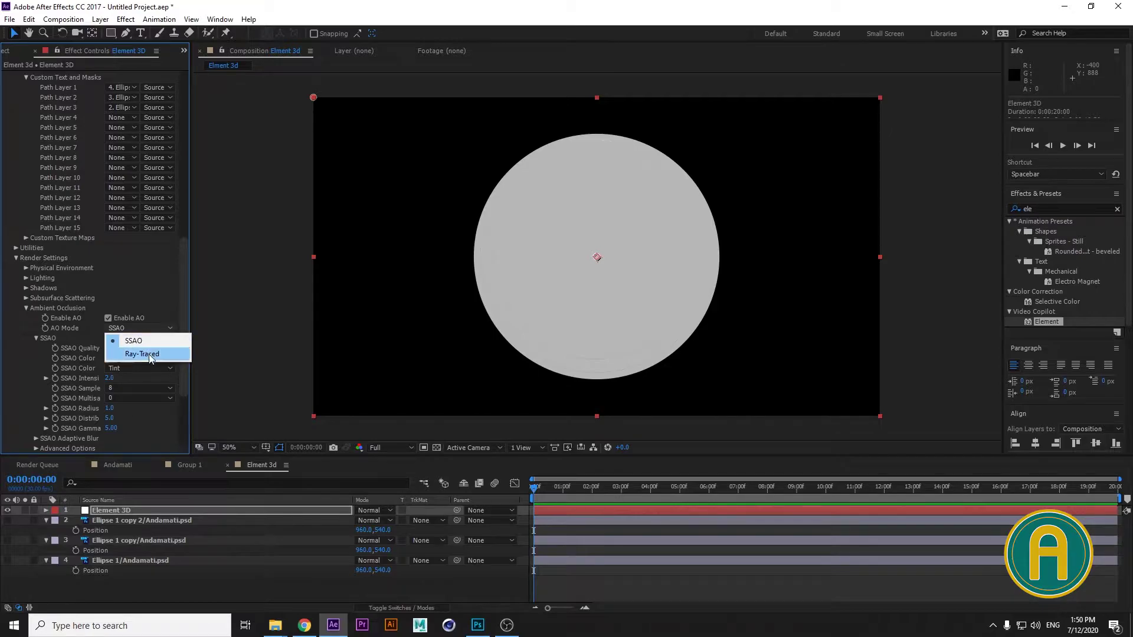
left_click(142, 355)
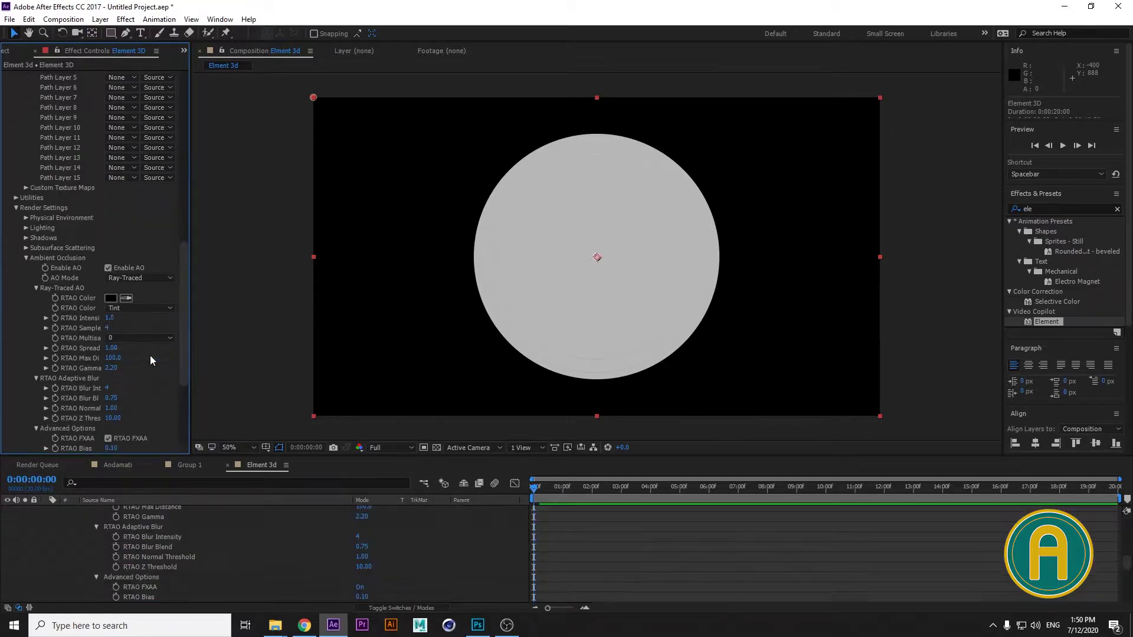
scroll(147, 533, "up", 10)
left_click(46, 511)
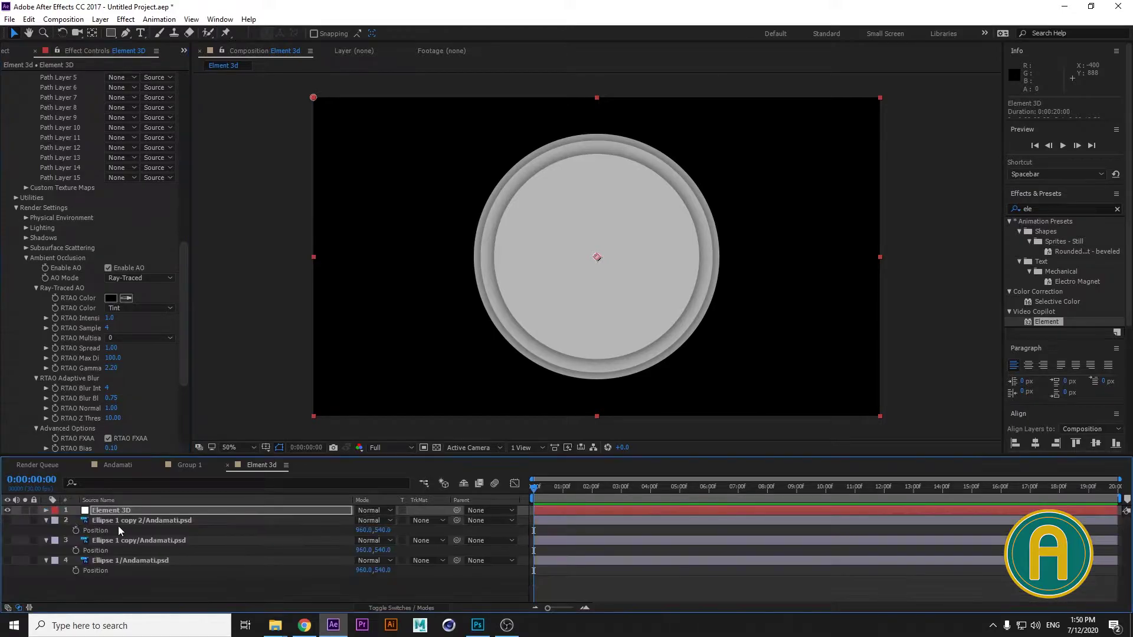
Try the 360 lighting preset in the Element effect's render settings and set Add Lighting to Natural
left_click_drag(181, 278, 182, 254)
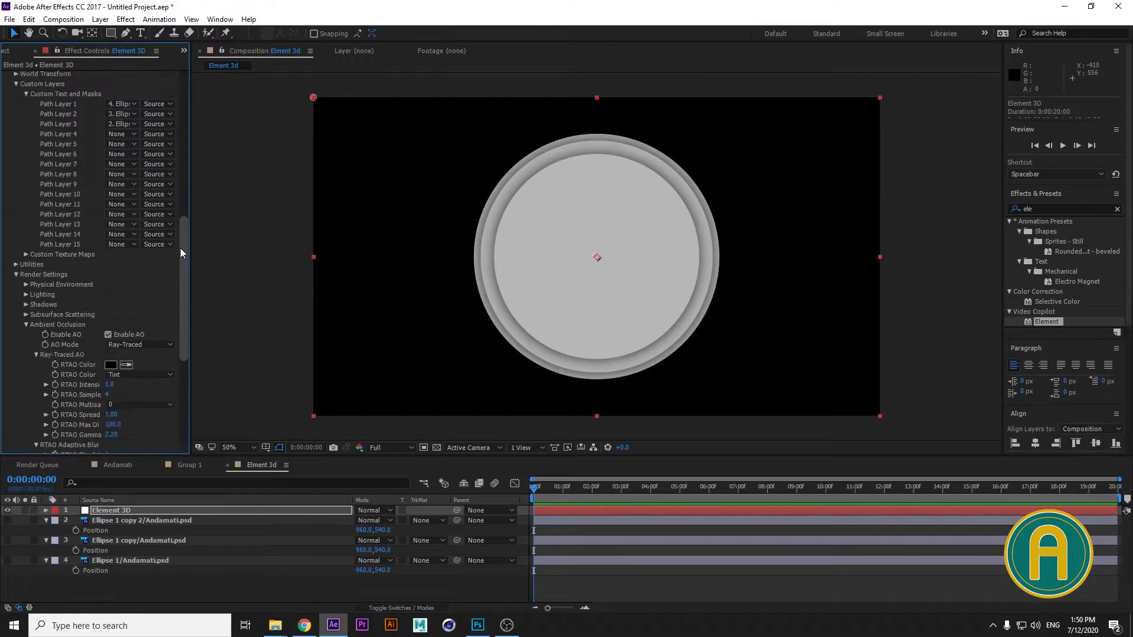
left_click(26, 285)
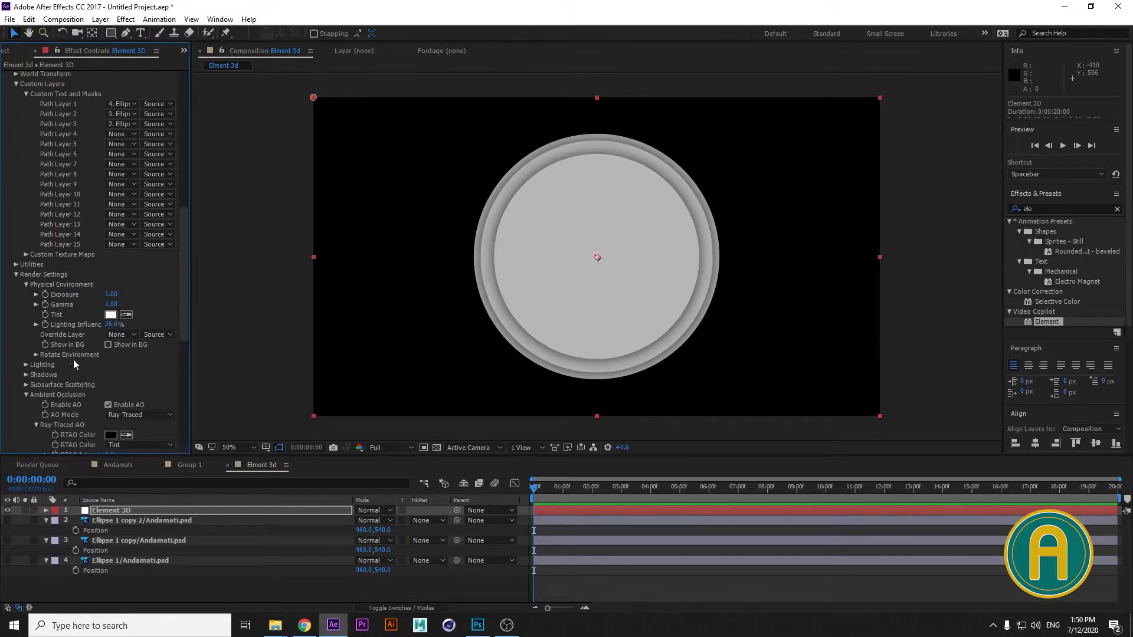
left_click(26, 366)
scroll(26, 369, "down", 1)
left_click(146, 370)
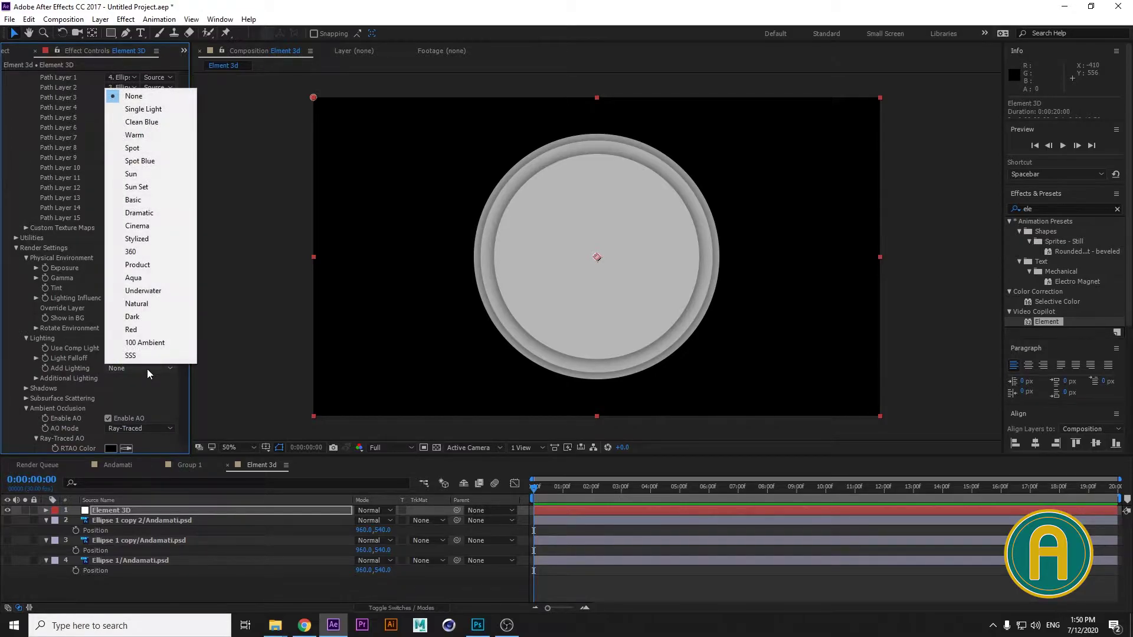
left_click(164, 253)
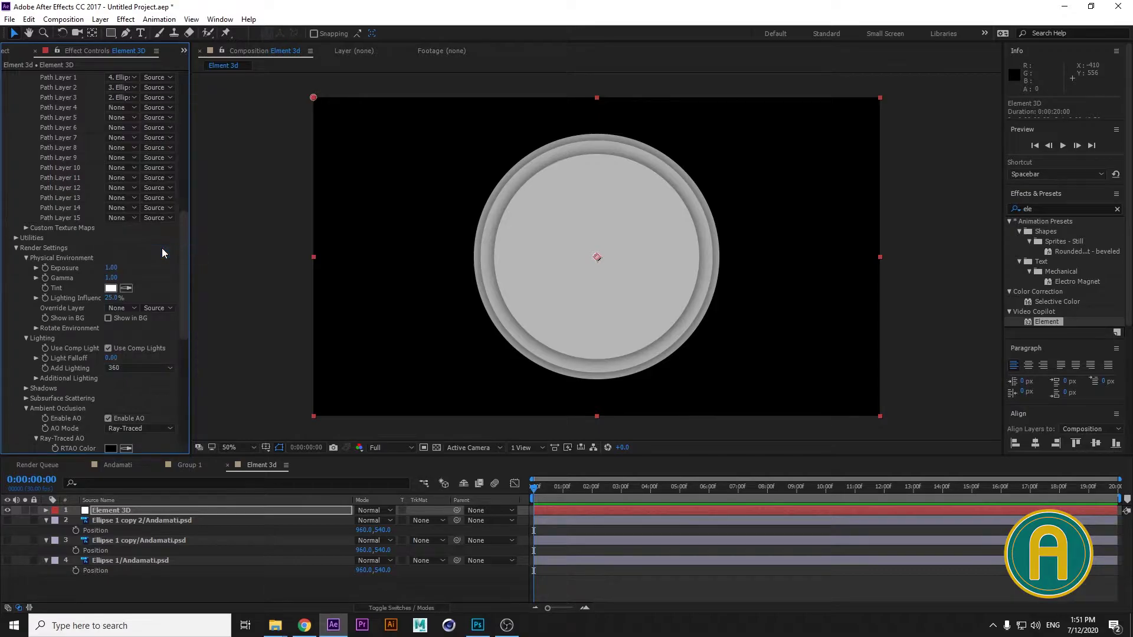
left_click(130, 369)
left_click(159, 304)
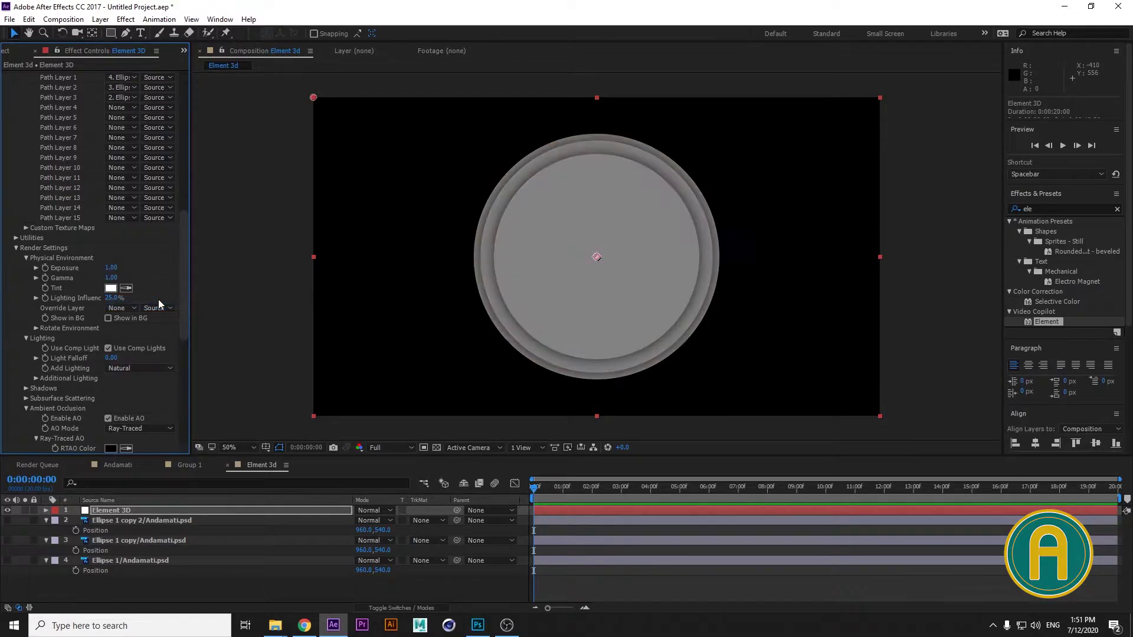
Add a Parallel light with colour FFFAE1 and move its point of interest to about 2172, 920
left_click(280, 589)
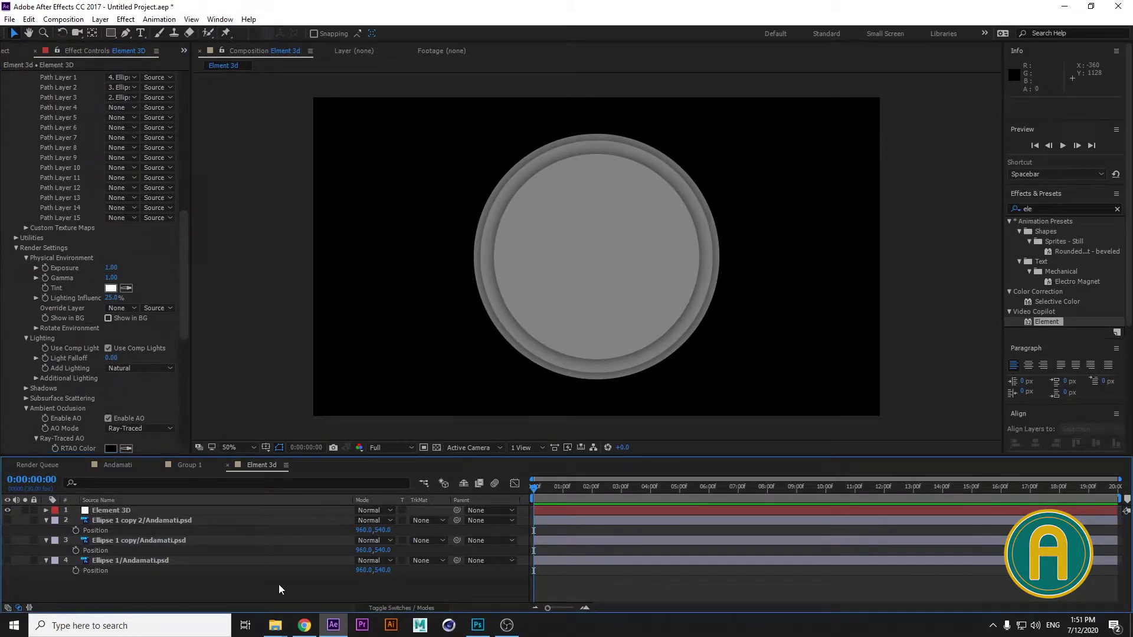
right_click(279, 589)
mouse_move(333, 460)
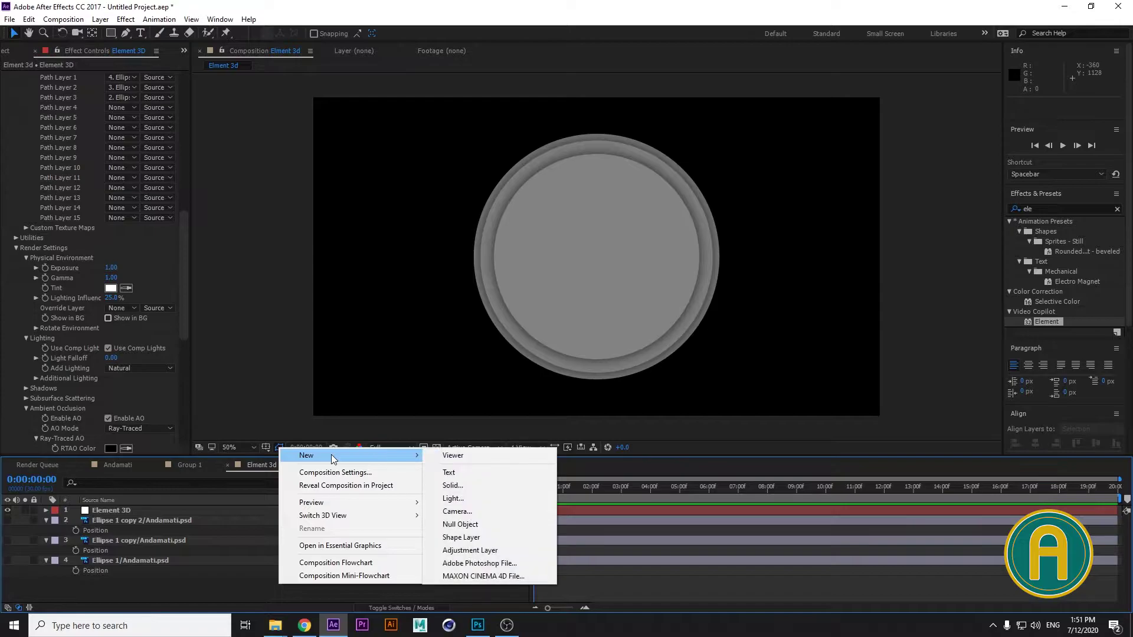
left_click(453, 499)
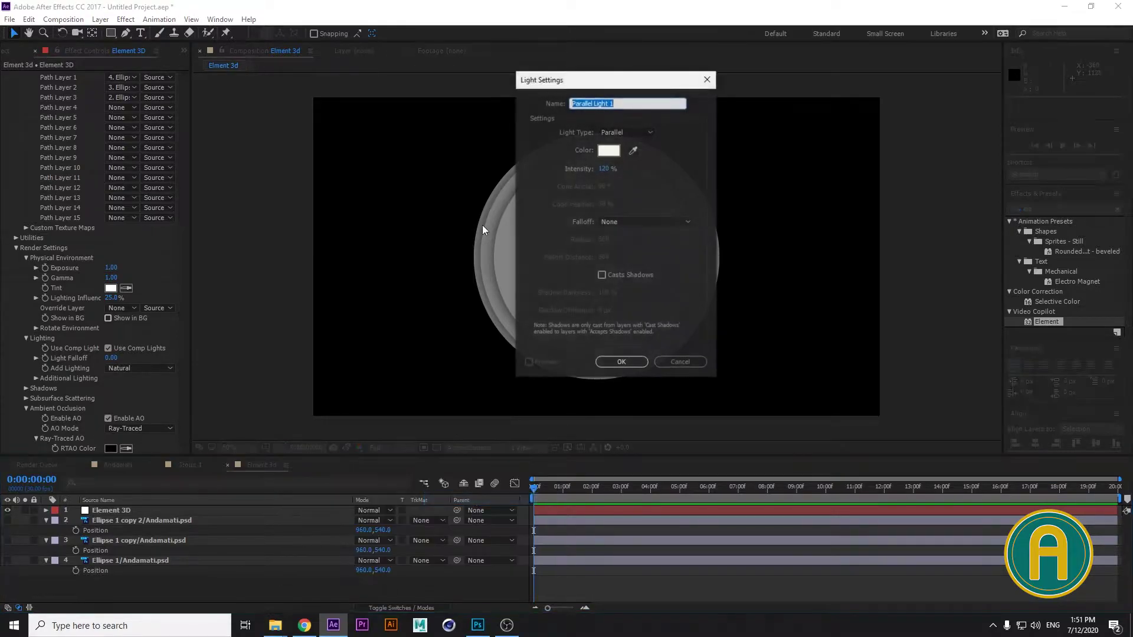
left_click(626, 133)
left_click(629, 137)
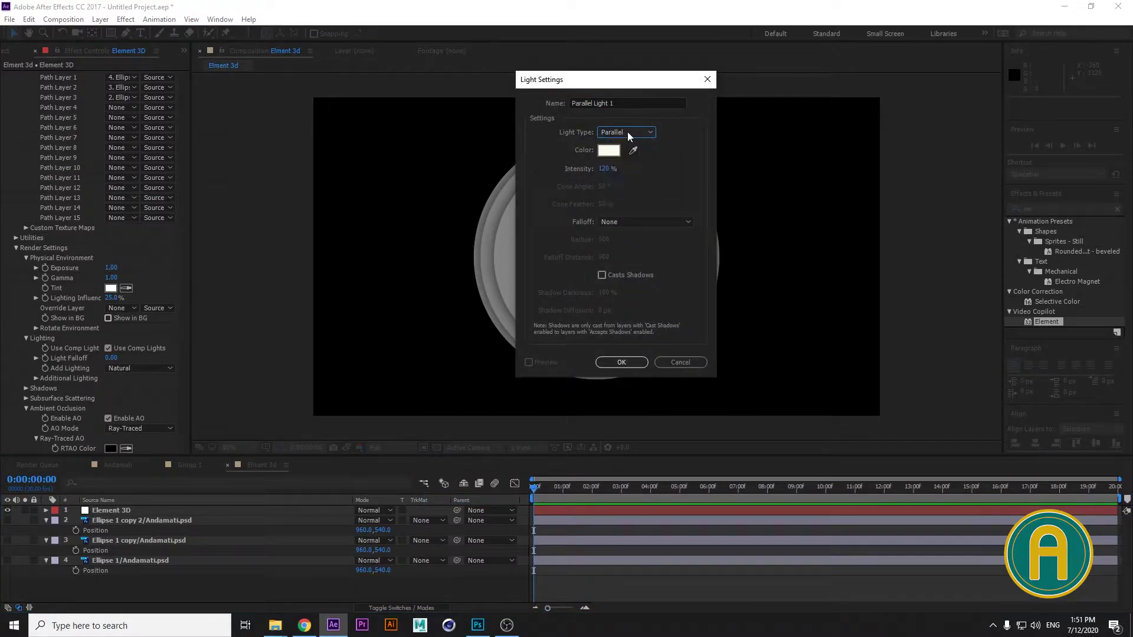
left_click(611, 152)
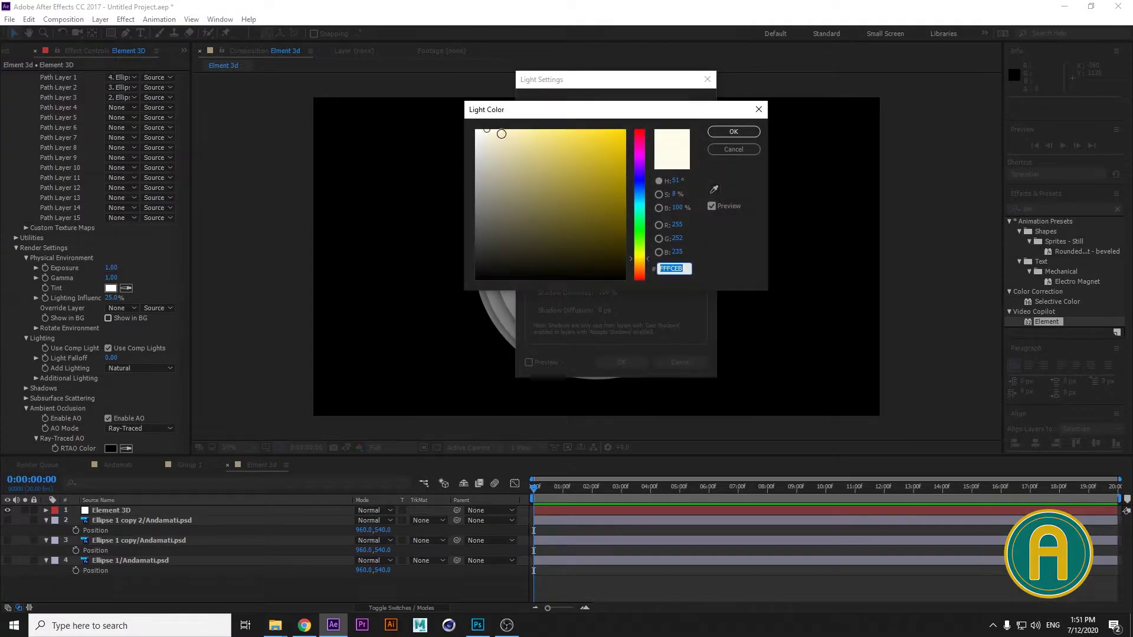
left_click(493, 129)
left_click(732, 131)
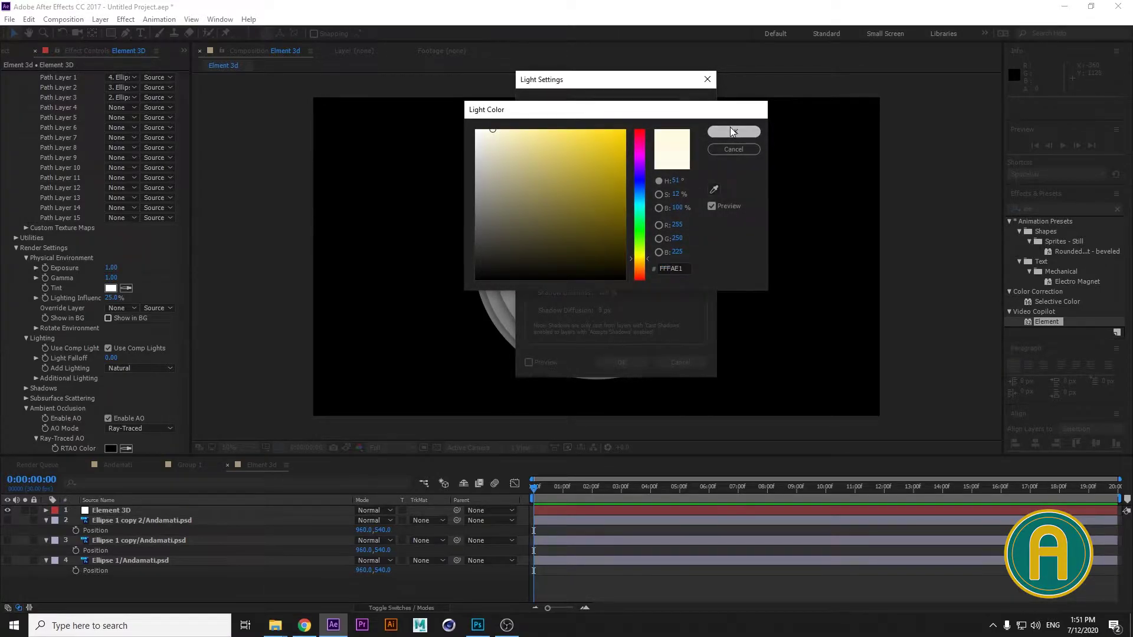
left_click(620, 363)
left_click_drag(596, 255, 954, 369)
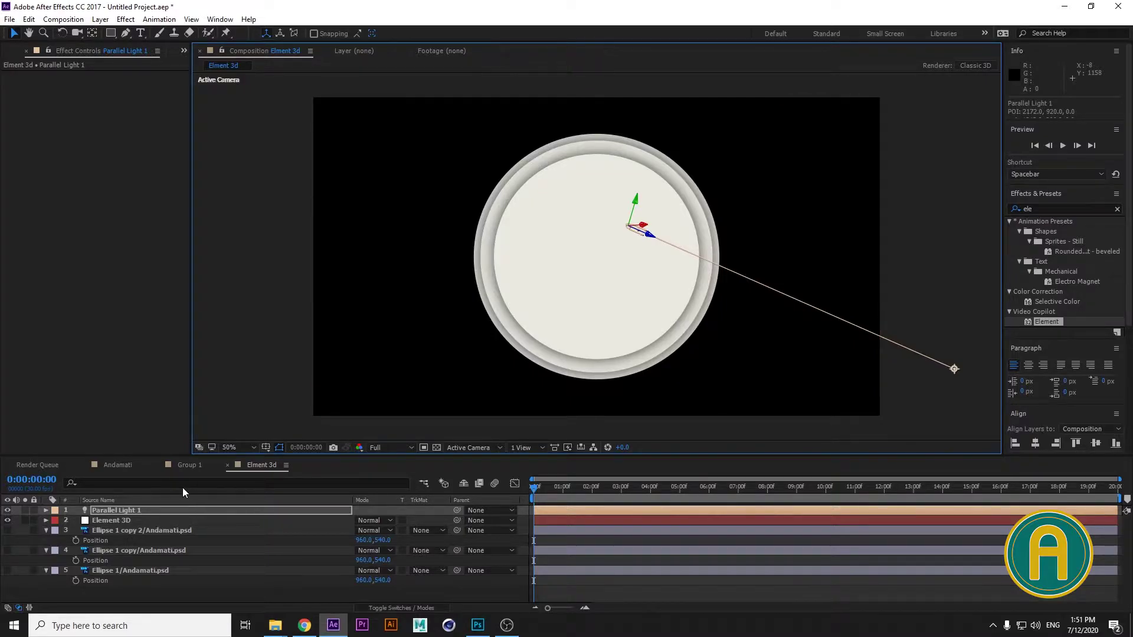
Open the Group 1 composition and check the font of the A copy 2 text layer in Photoshop
left_click(189, 465)
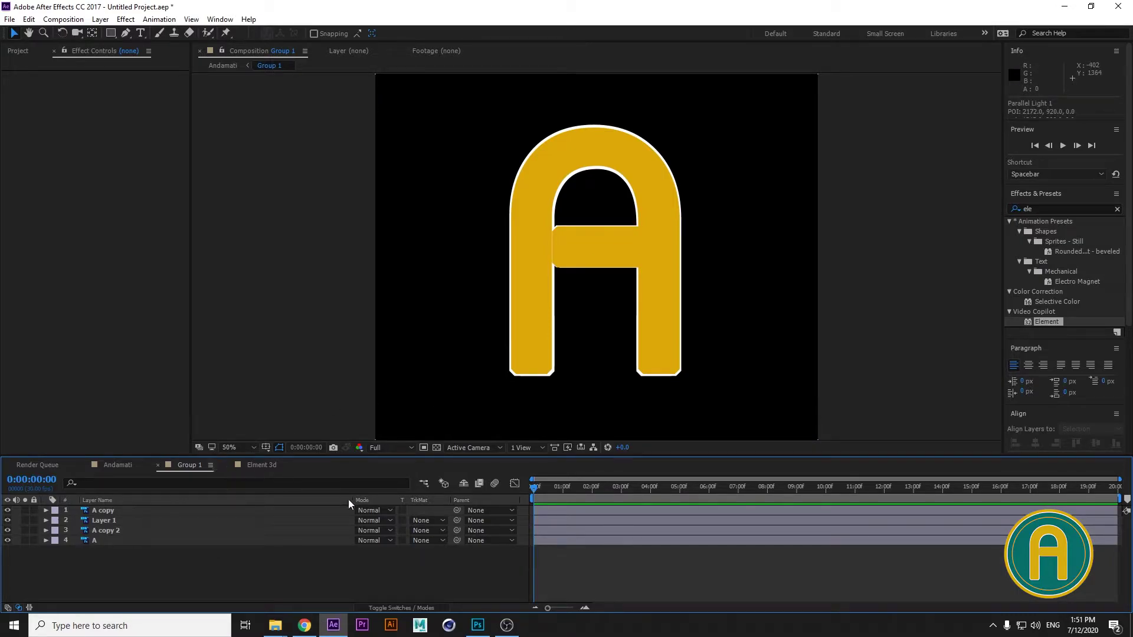
left_click(477, 625)
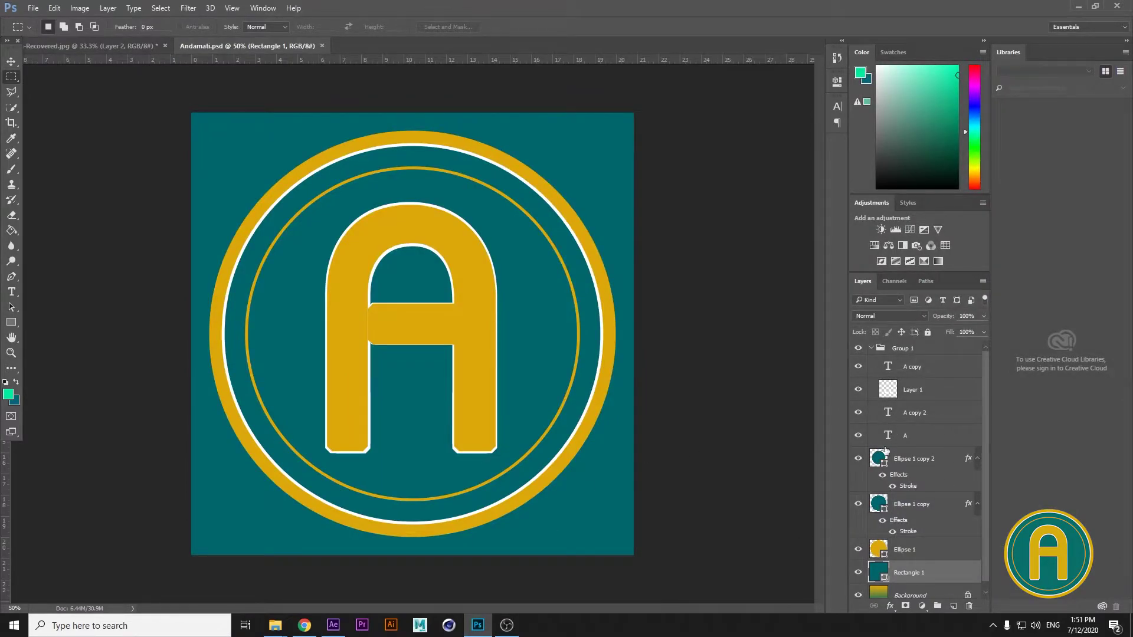
left_click(890, 414)
double_click(890, 414)
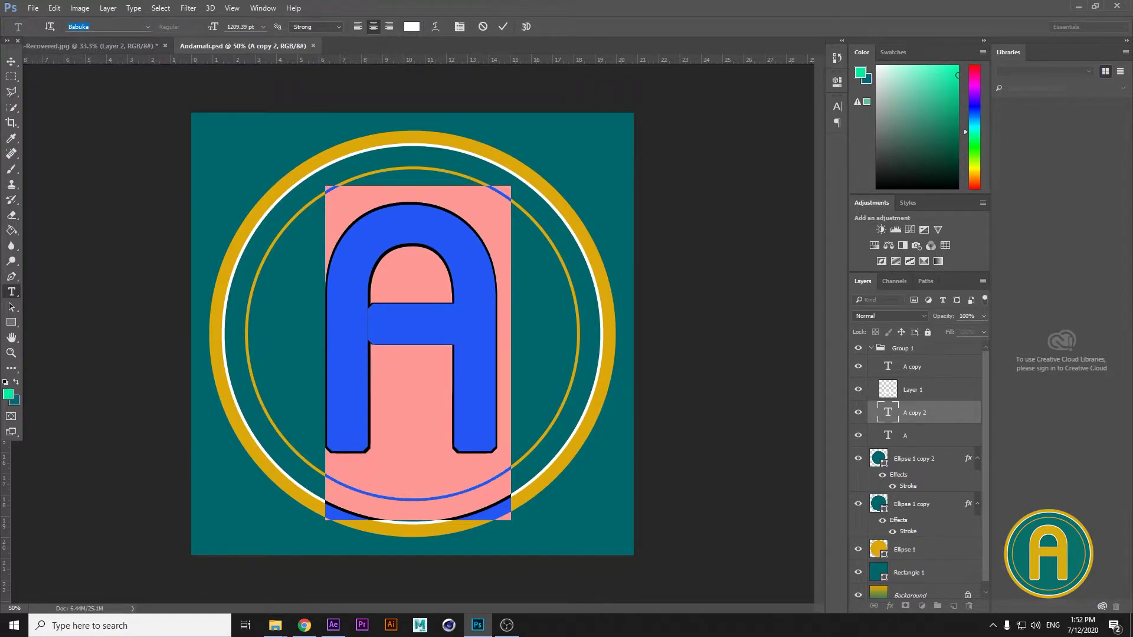
left_click(1074, 5)
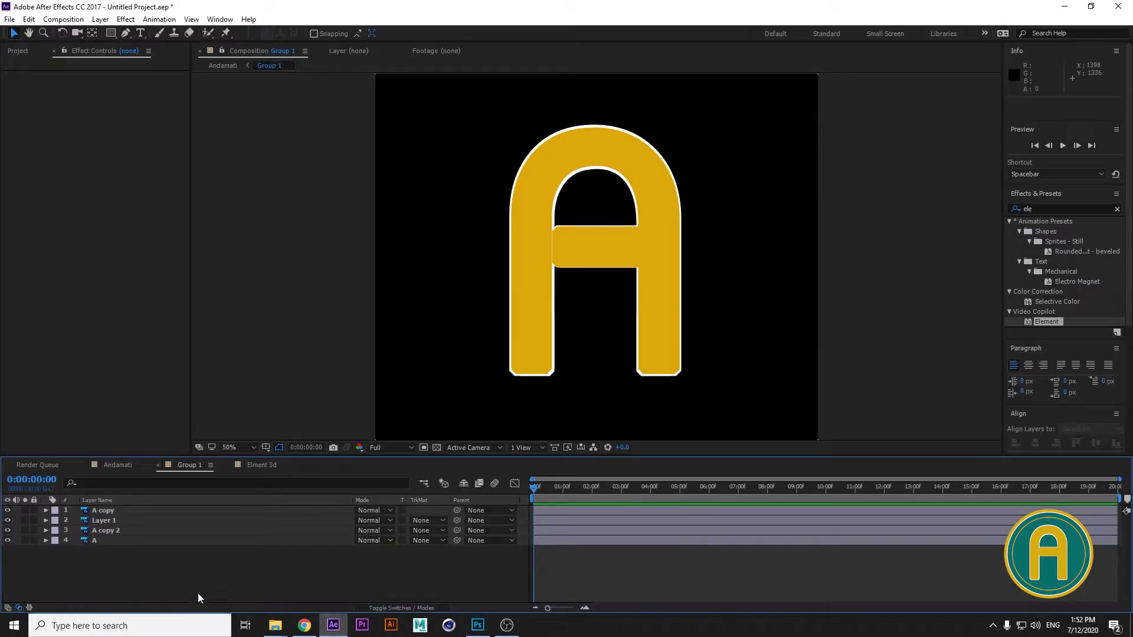
Create a text layer with the letter A in the Babuka font in the Group 1 composition
right_click(210, 577)
mouse_move(243, 450)
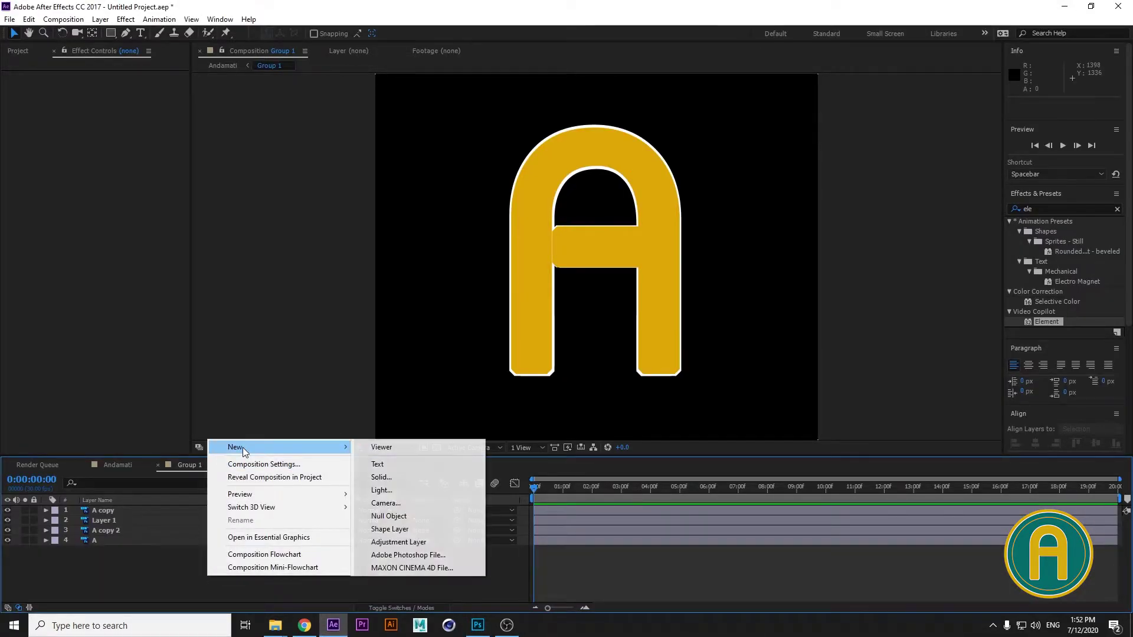
left_click(395, 464)
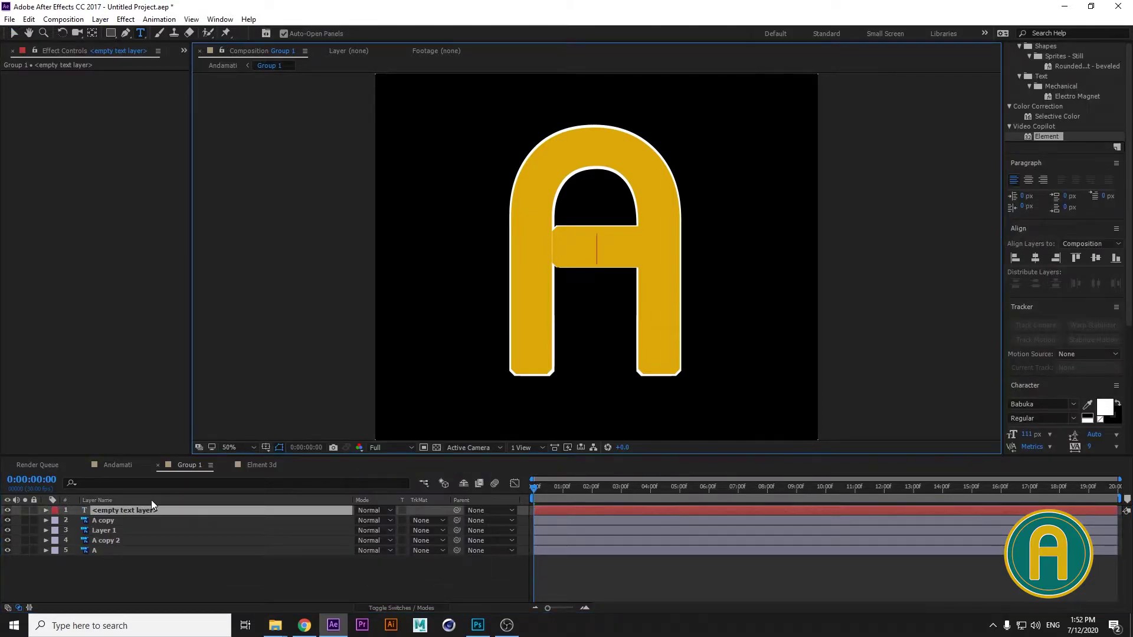
type("A")
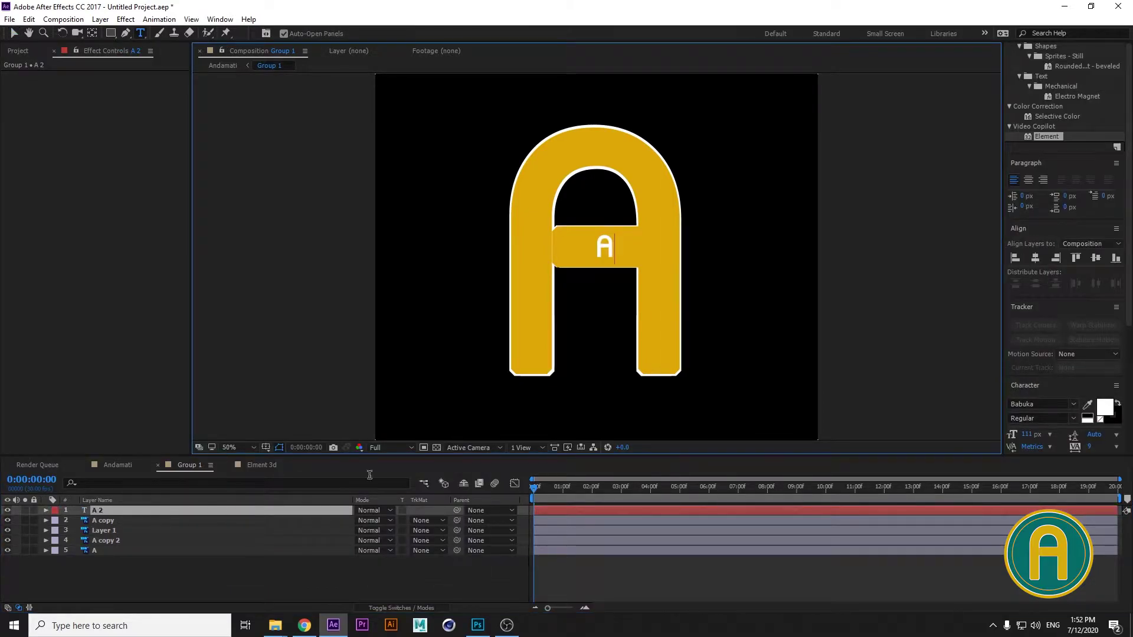
left_click(1050, 403)
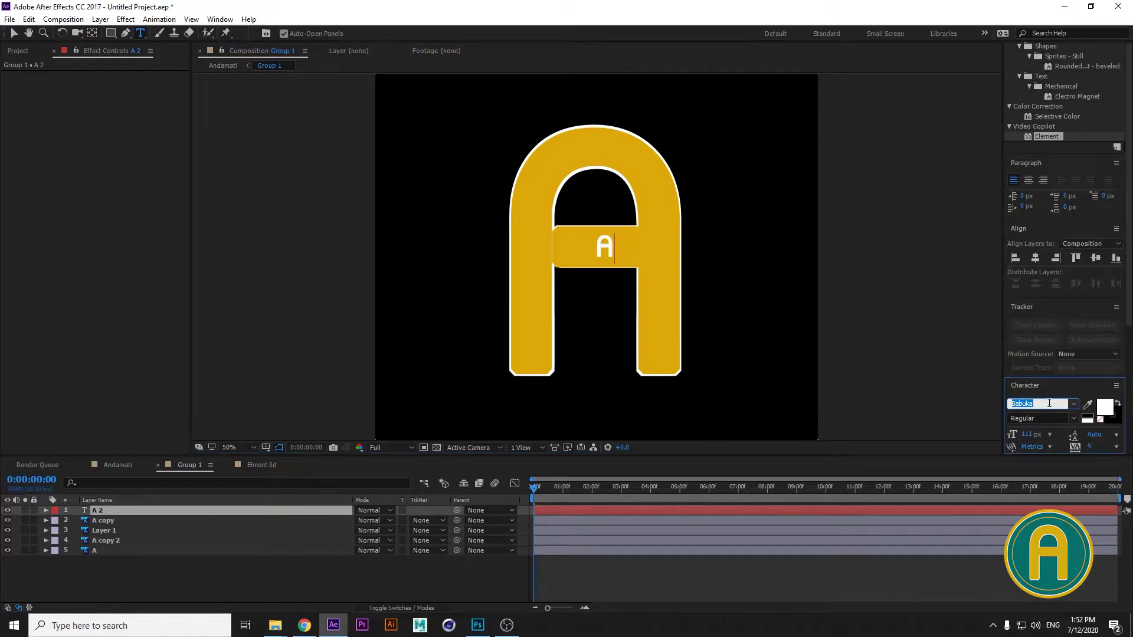
key("Return")
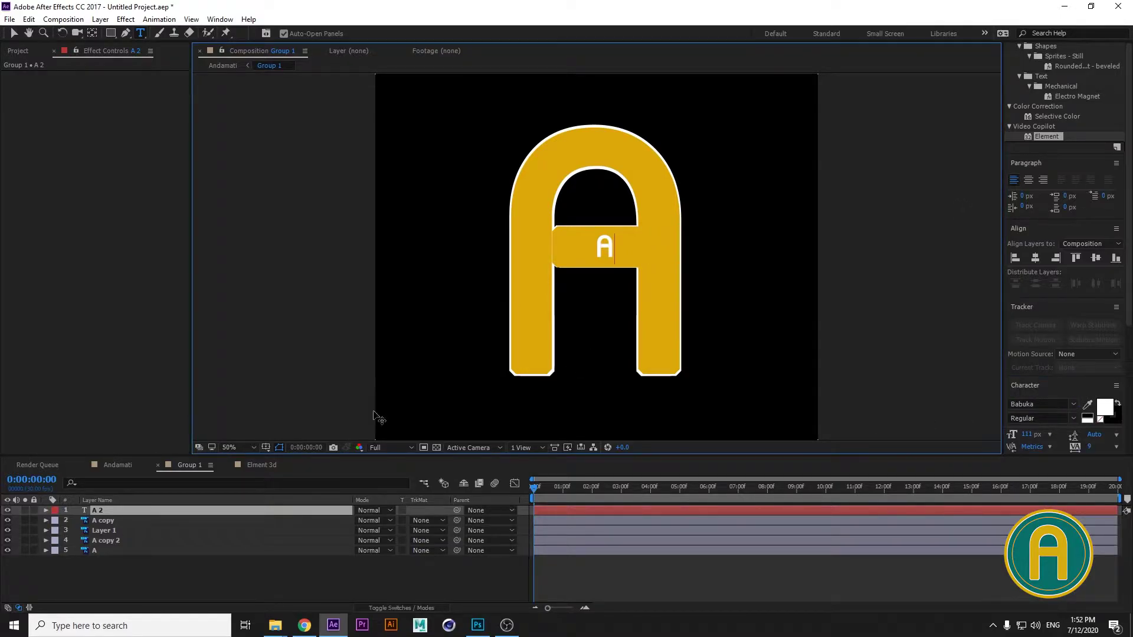
Copy the new A text layer into the Elment 3d composition, place it below the Element 3D layer and hide it
left_click(130, 508)
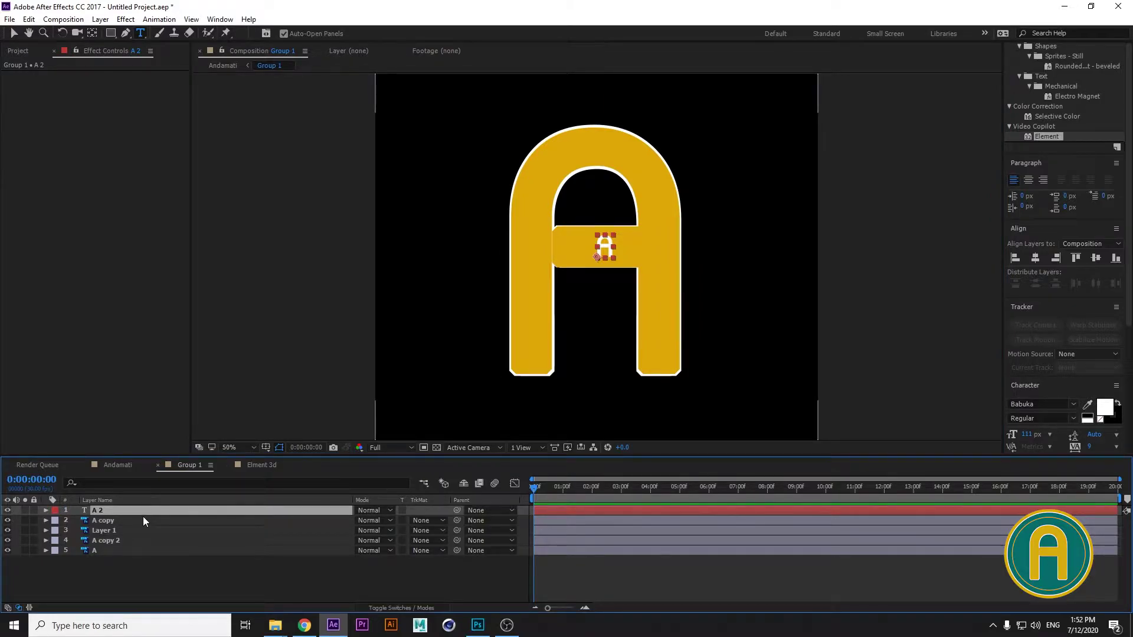
left_click(260, 466)
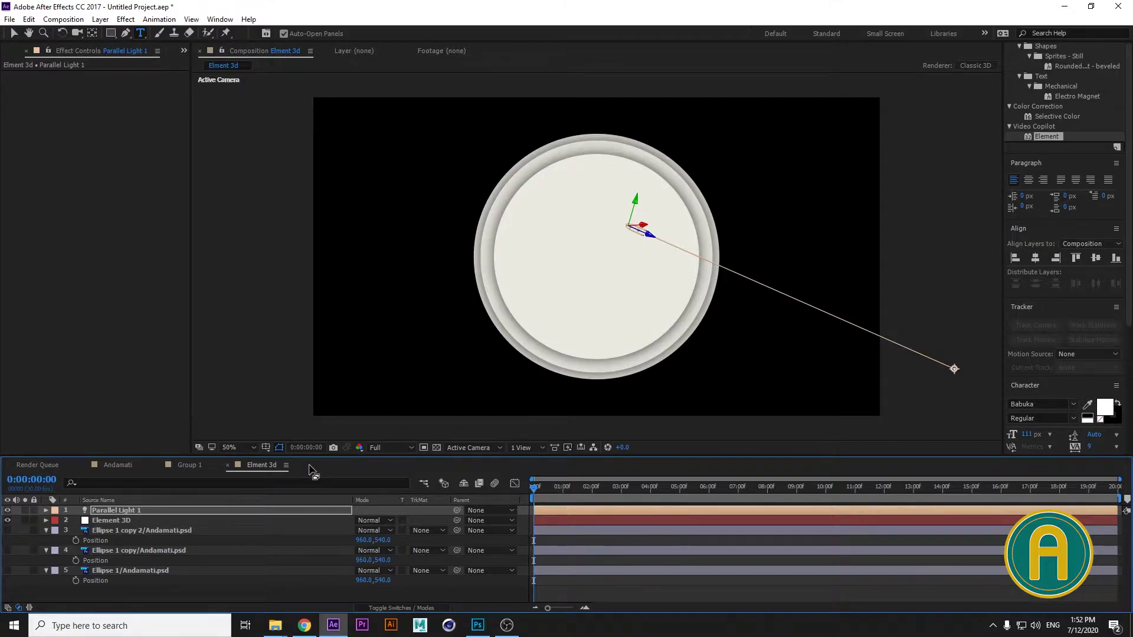
key("ctrl+v")
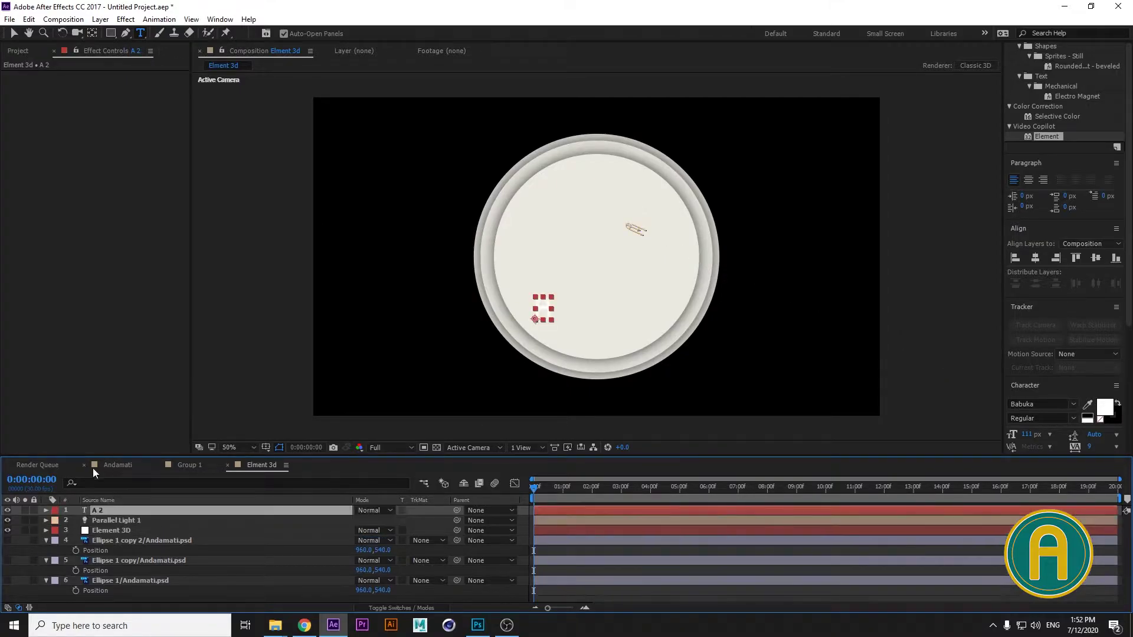
left_click_drag(123, 509, 112, 536)
left_click(8, 531)
Assign the A 2 text layer to Path Layer 4 in the Element effect's Custom Text and Masks
left_click(135, 523)
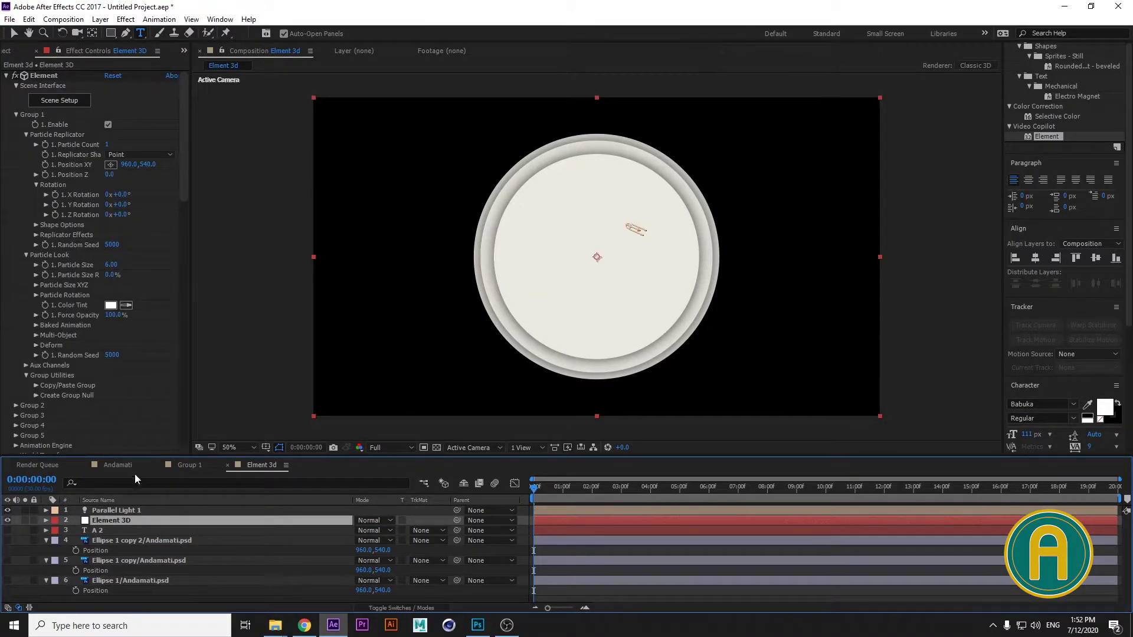
left_click_drag(182, 177, 178, 256)
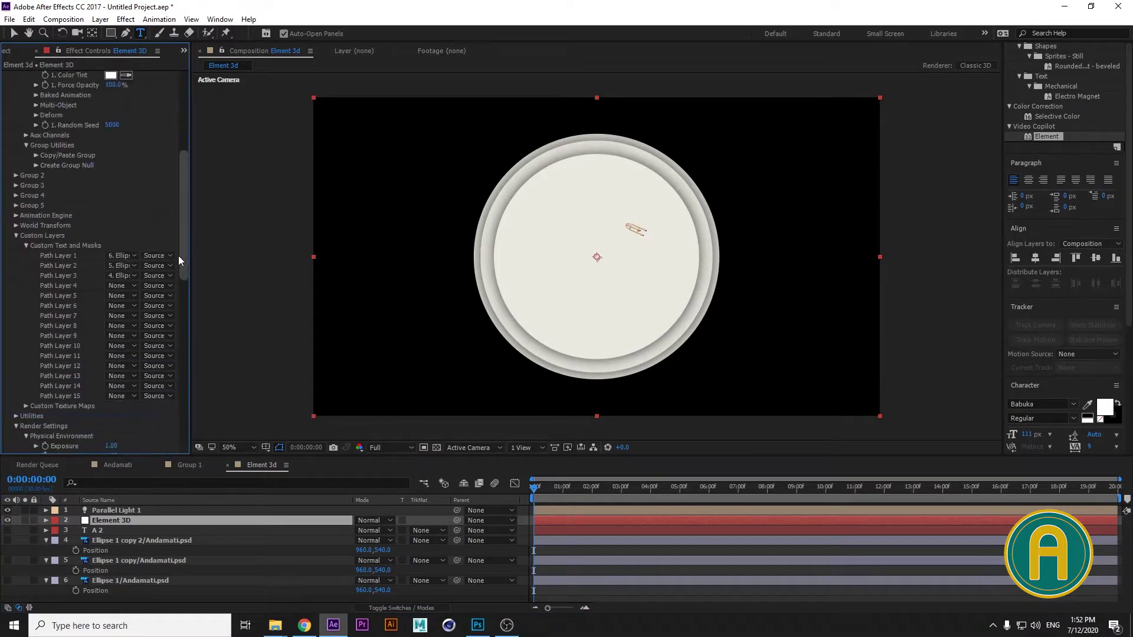
left_click(129, 285)
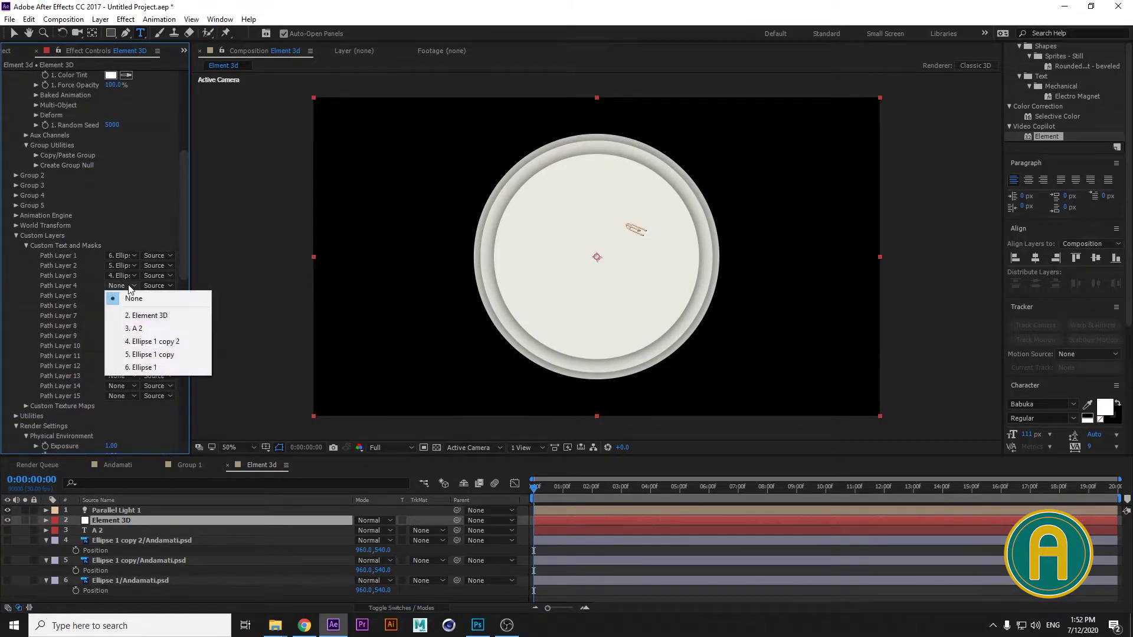
left_click(152, 330)
Add a new extrusion model in Scene Setup, move it in front of the discs and set its path to Custom Path 4
left_click_drag(183, 263, 190, 141)
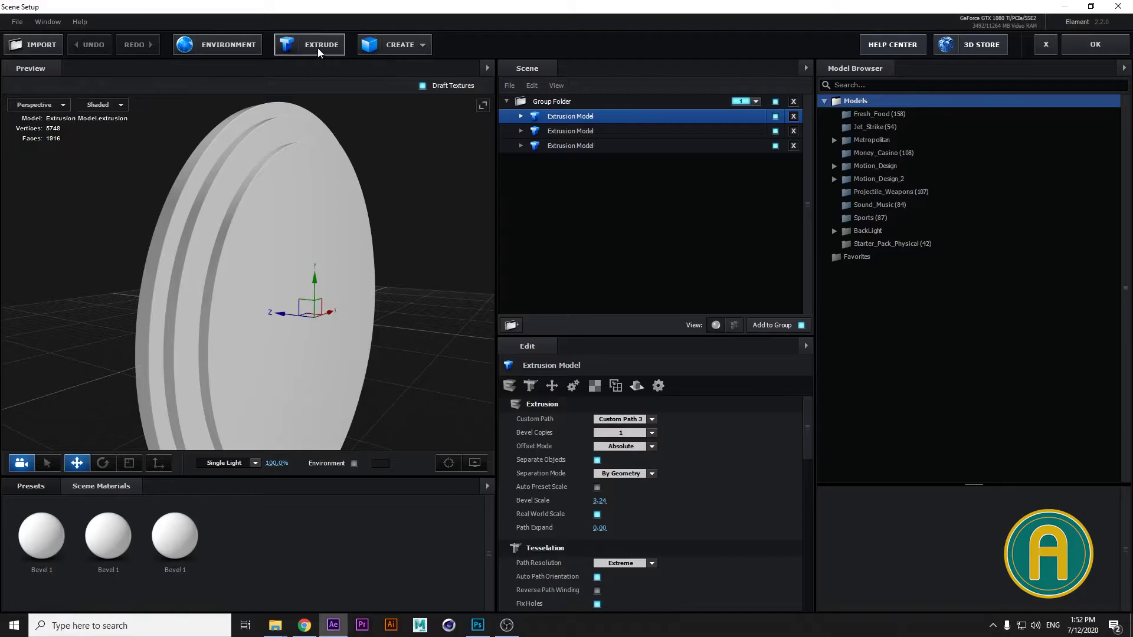
left_click(317, 47)
left_click_drag(281, 317, 332, 328)
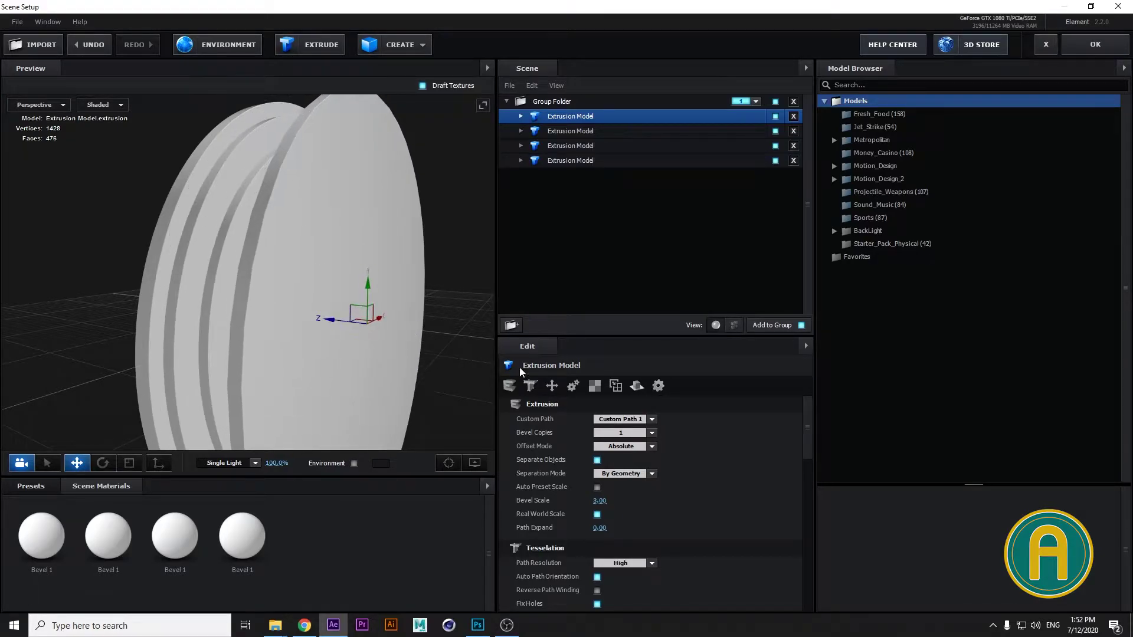
left_click(621, 419)
left_click(617, 462)
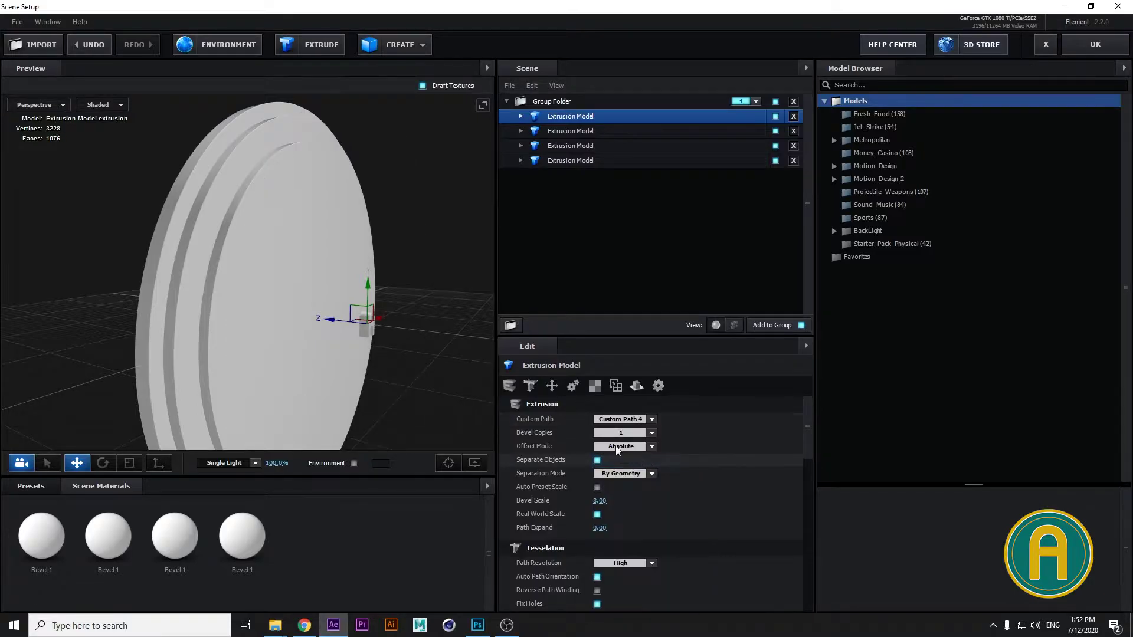
Scale up the extruded letter A uniformly to a little over half the height of the discs
left_click_drag(350, 359, 158, 478)
left_click(131, 462)
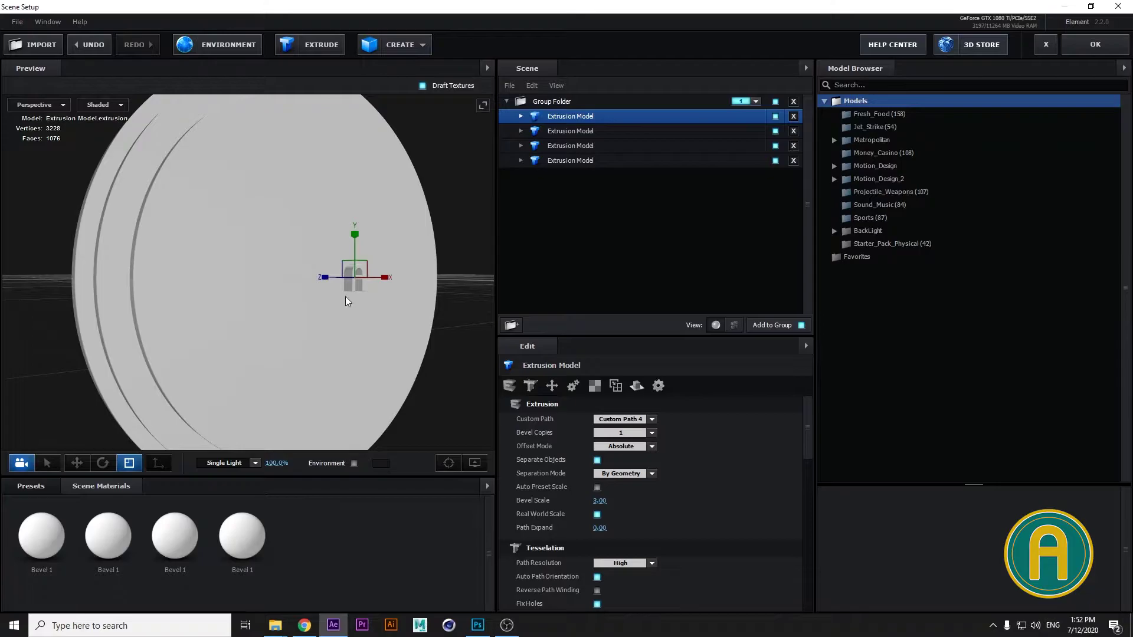
left_click_drag(360, 278, 518, 274)
left_click_drag(428, 321, 455, 361)
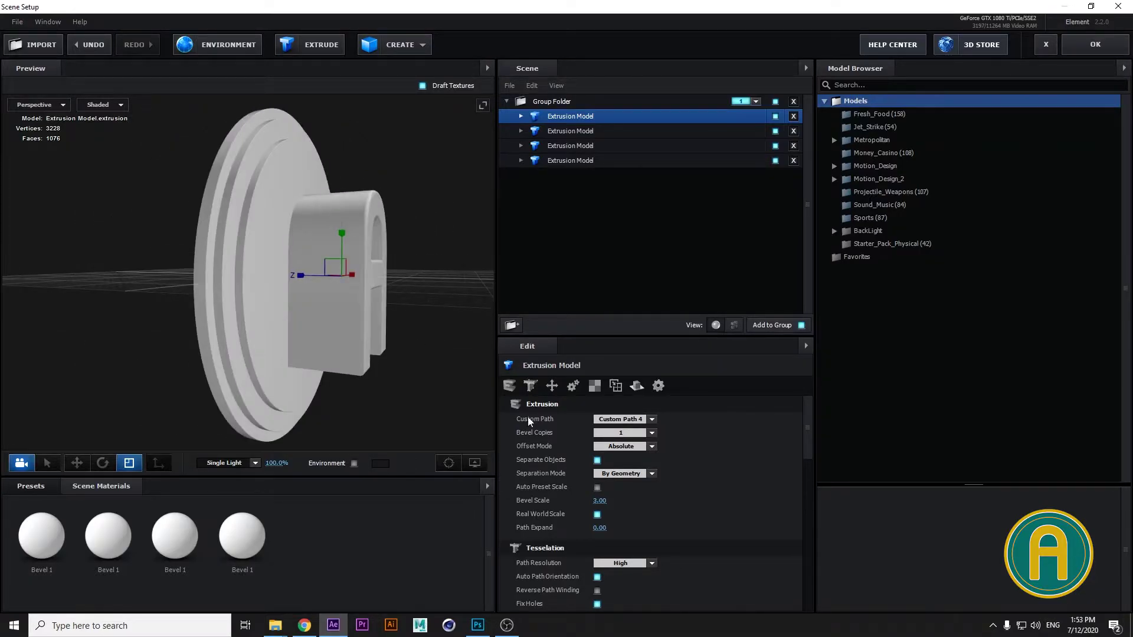
Set the letter A's Bevel Scale to 0.70, move it back against the front disc and apply the scene
left_click_drag(600, 500, 483, 500)
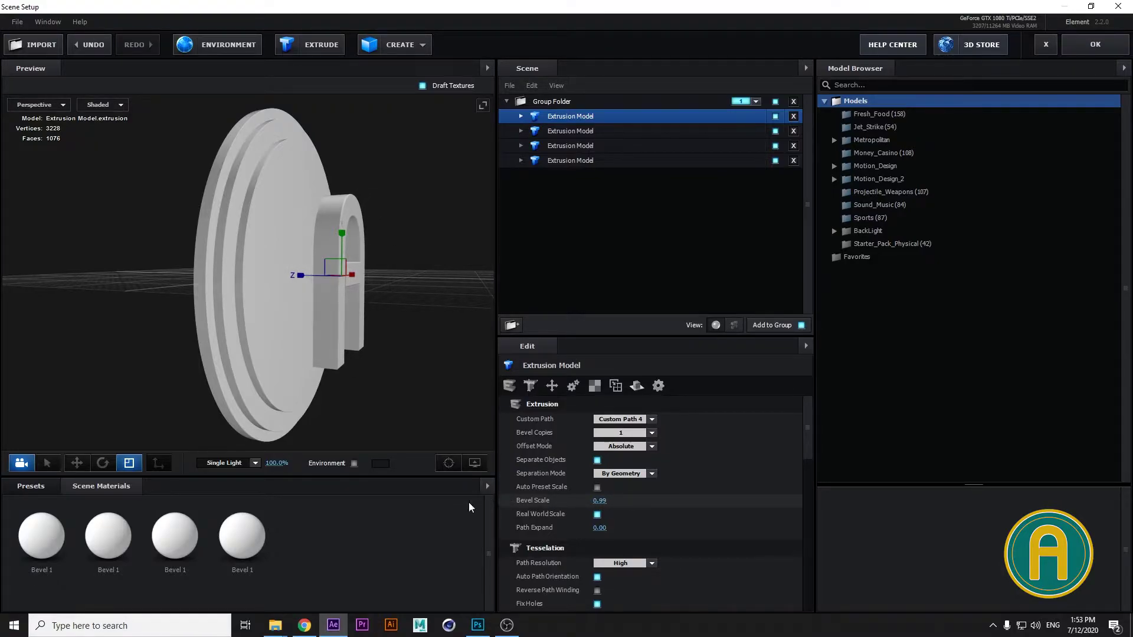
left_click(77, 463)
left_click_drag(311, 276, 285, 275)
left_click_drag(599, 504, 415, 356)
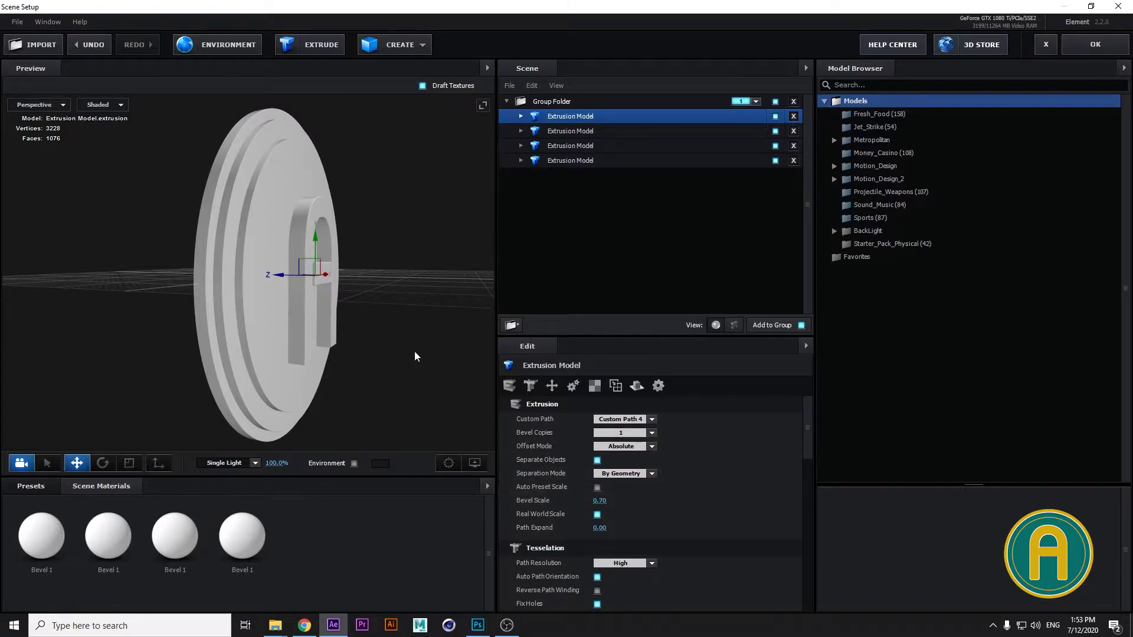
left_click_drag(280, 278, 280, 278)
left_click(1070, 50)
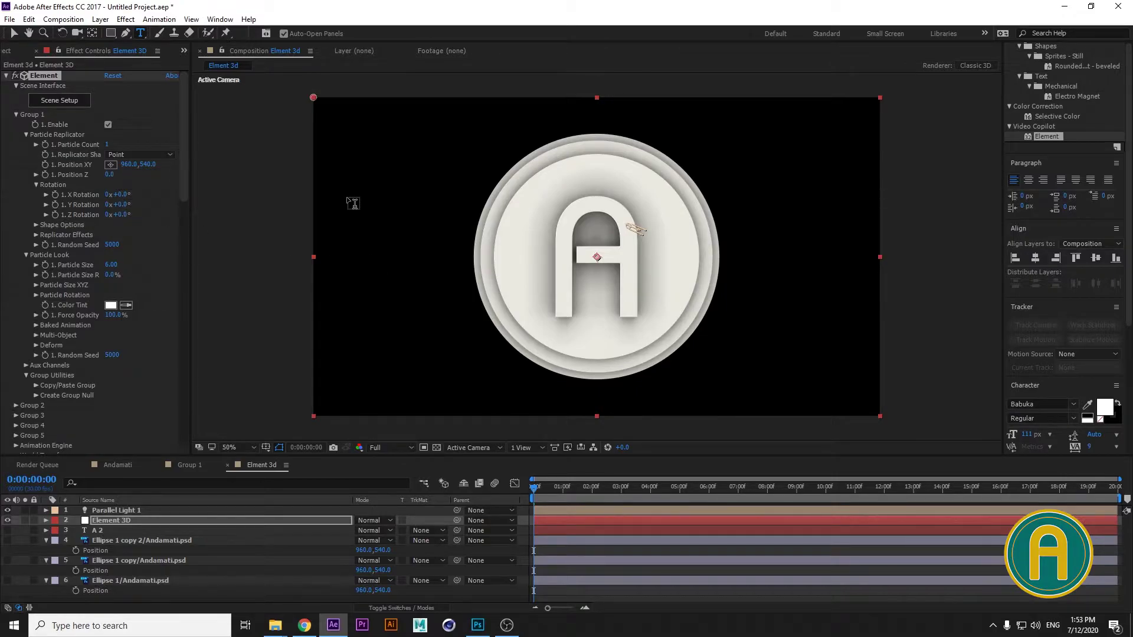
Switch to Photoshop, end the text editing on the A layer and check the letter's size in the original logo
left_click(472, 634)
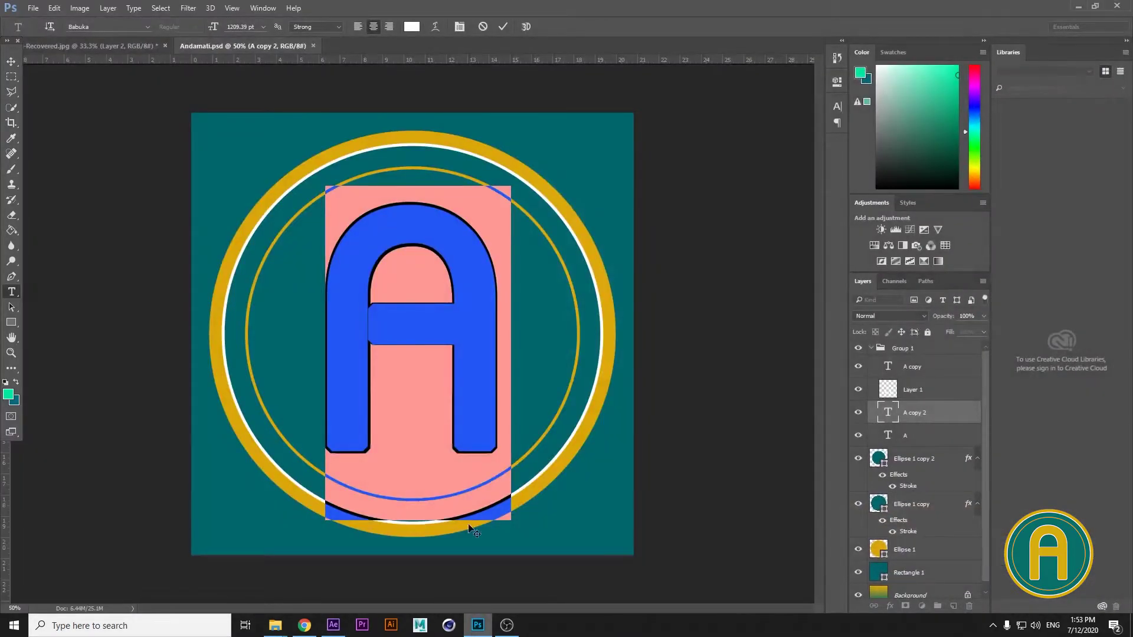
left_click(11, 62)
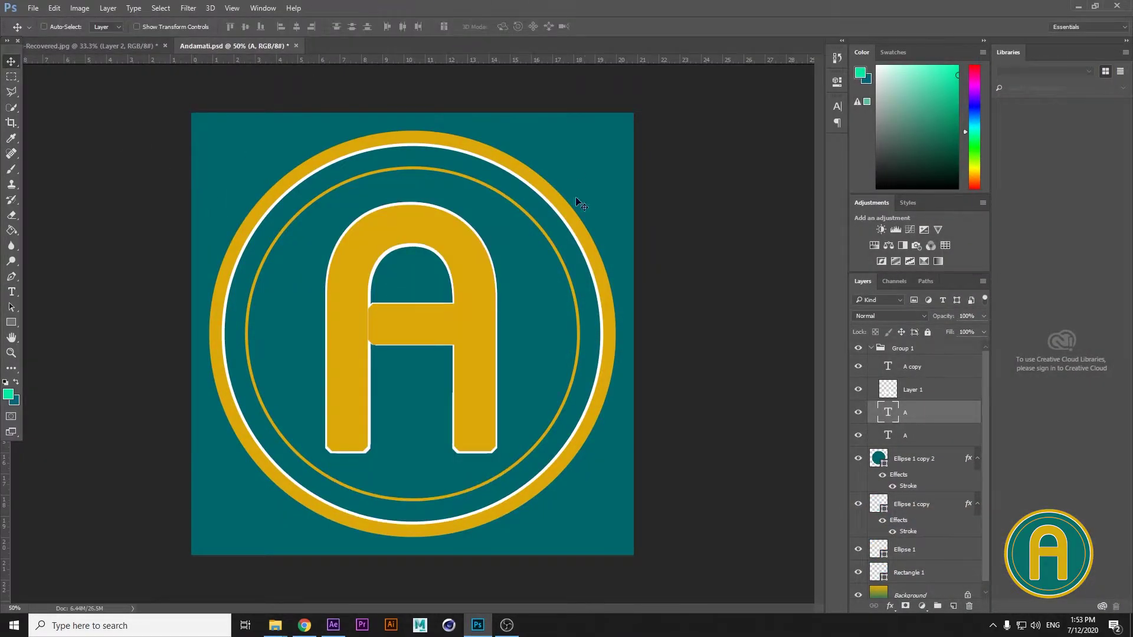
left_click(1078, 10)
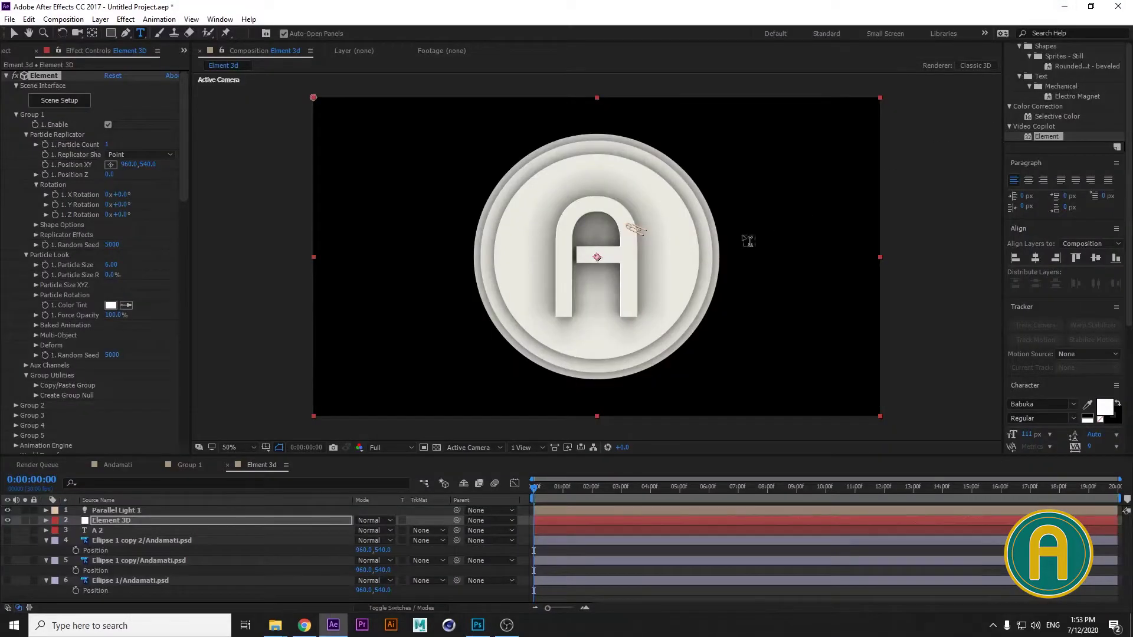
Reopen Scene Setup, enlarge the extruded letter A further to match the logo's proportions and apply the scene
left_click(62, 101)
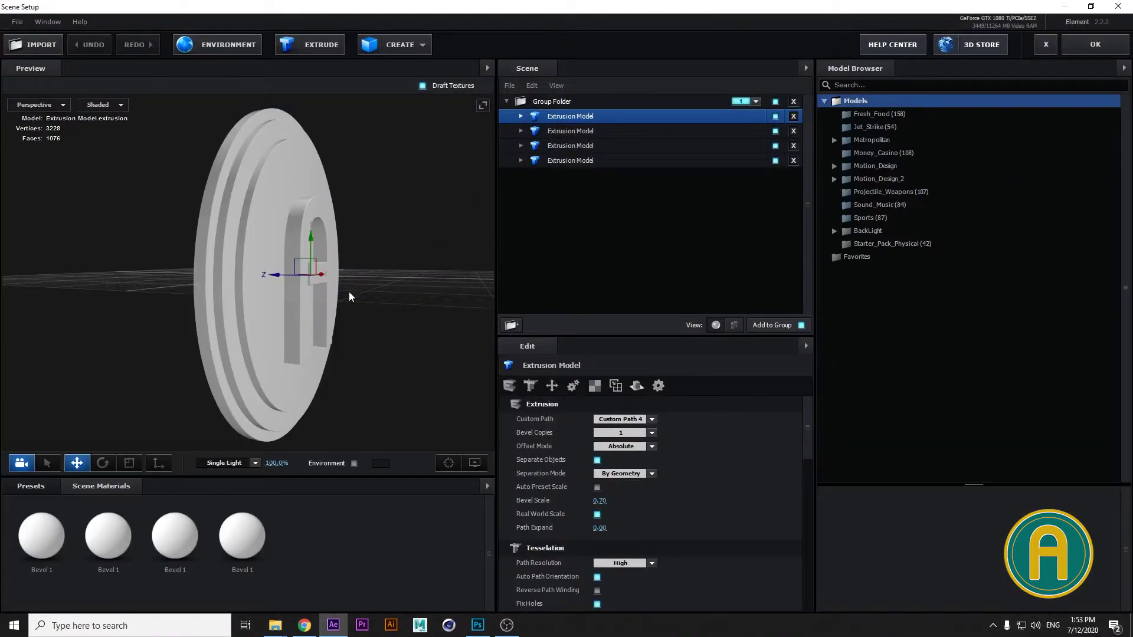
left_click_drag(348, 292, 320, 303)
left_click(128, 462)
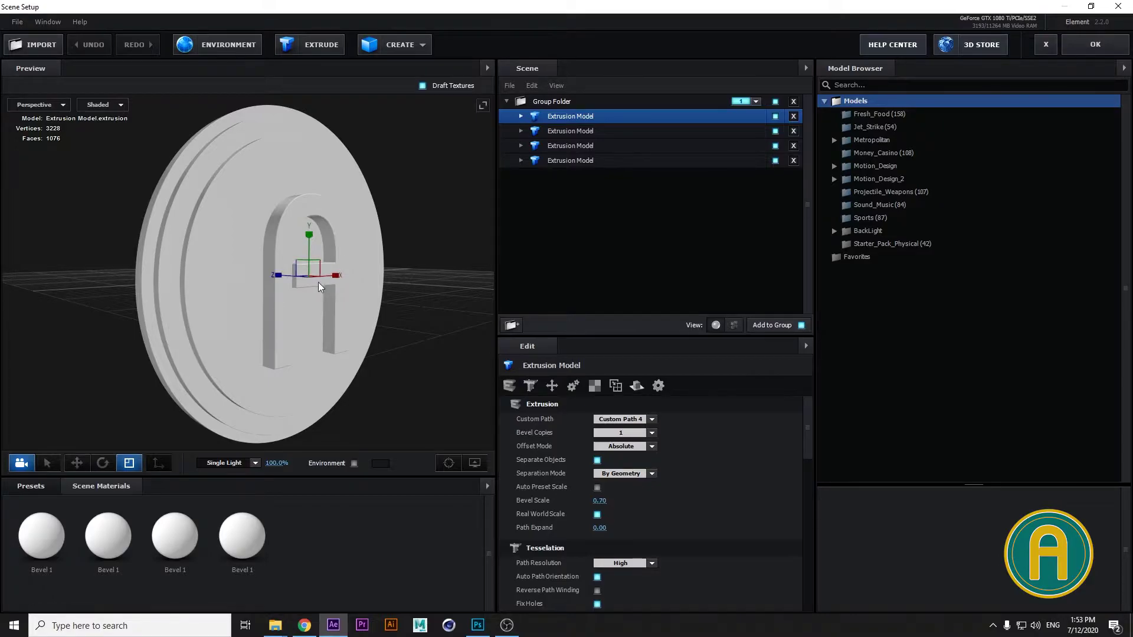
left_click_drag(310, 273, 341, 279)
mouse_move(383, 309)
left_mouse_down()
mouse_move(253, 307)
mouse_move(395, 308)
left_mouse_up()
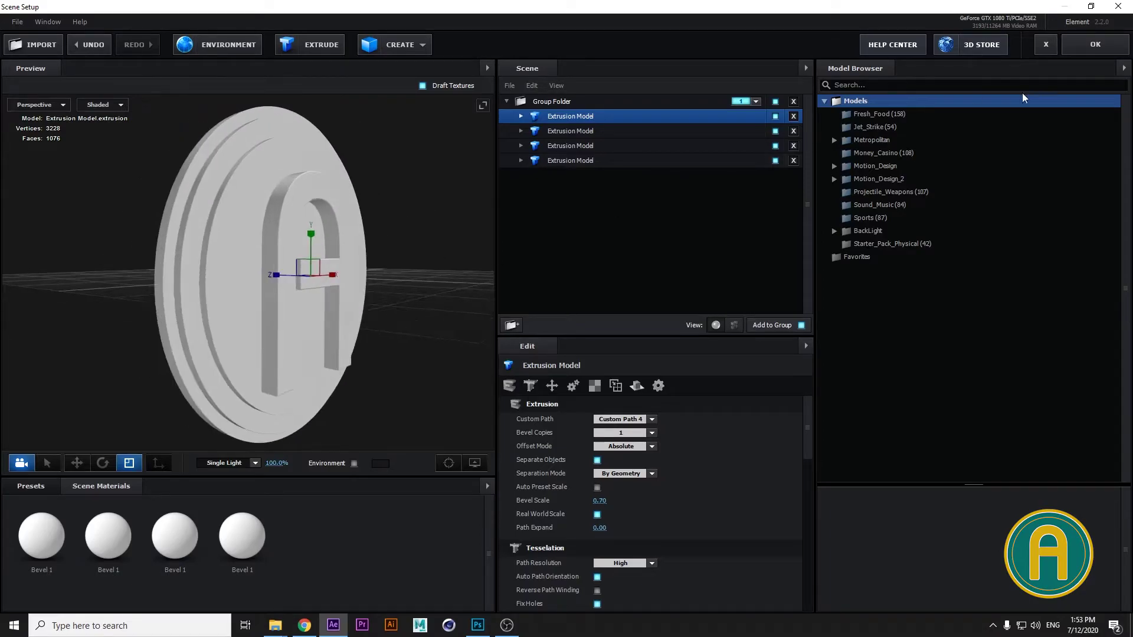
left_click(1083, 44)
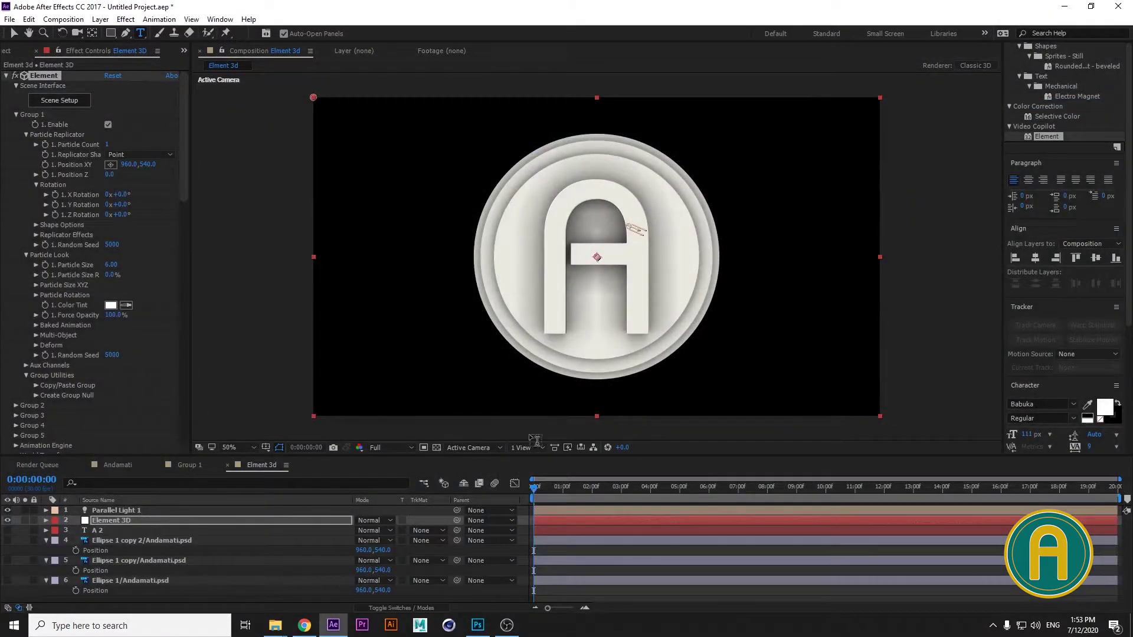
Collapse the expanded Position properties of all ellipse layers in the timeline and clear the selection
key("Return")
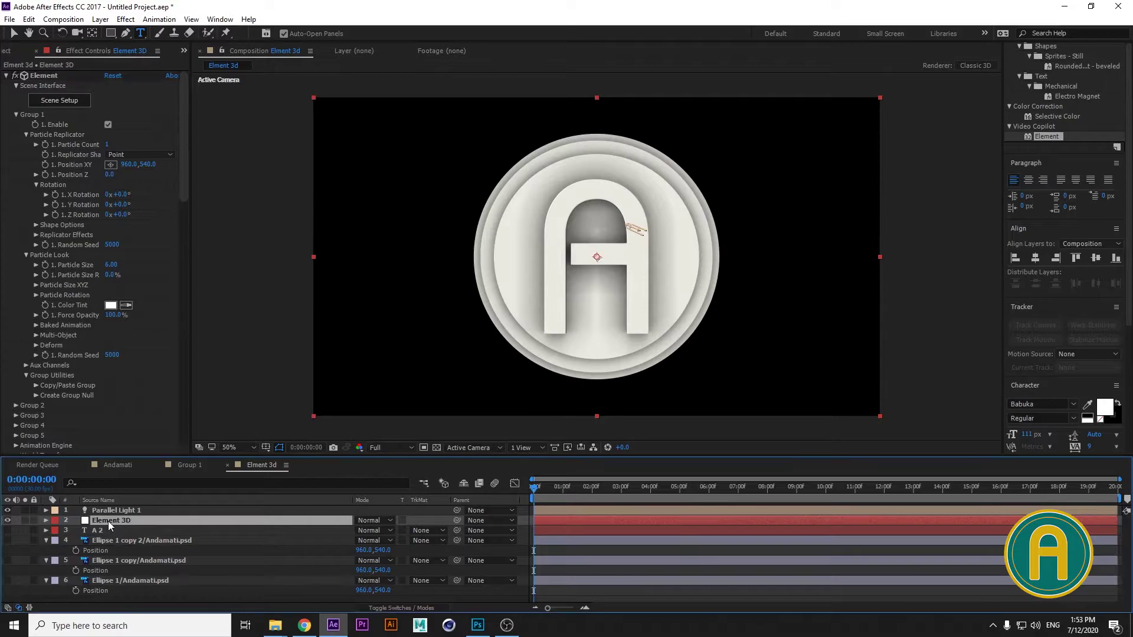
key("ctrl+a")
left_click(46, 540)
left_click(213, 579)
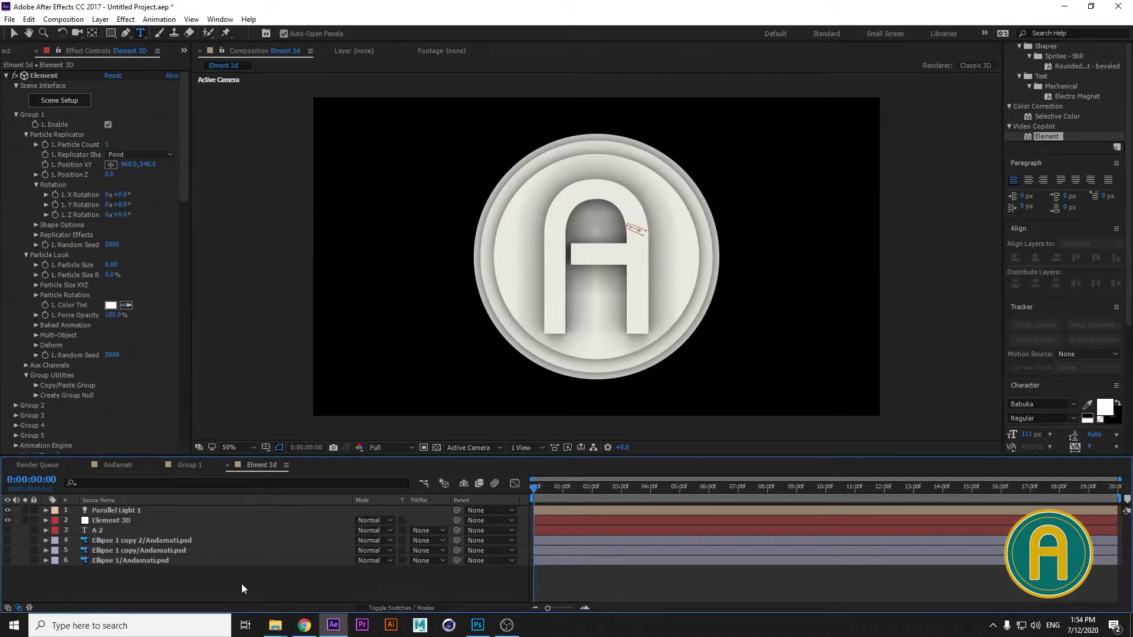
Sample the letter A's gold as the foreground colour in Photoshop, get its hex code dca80a and return to After Effects
left_click(477, 625)
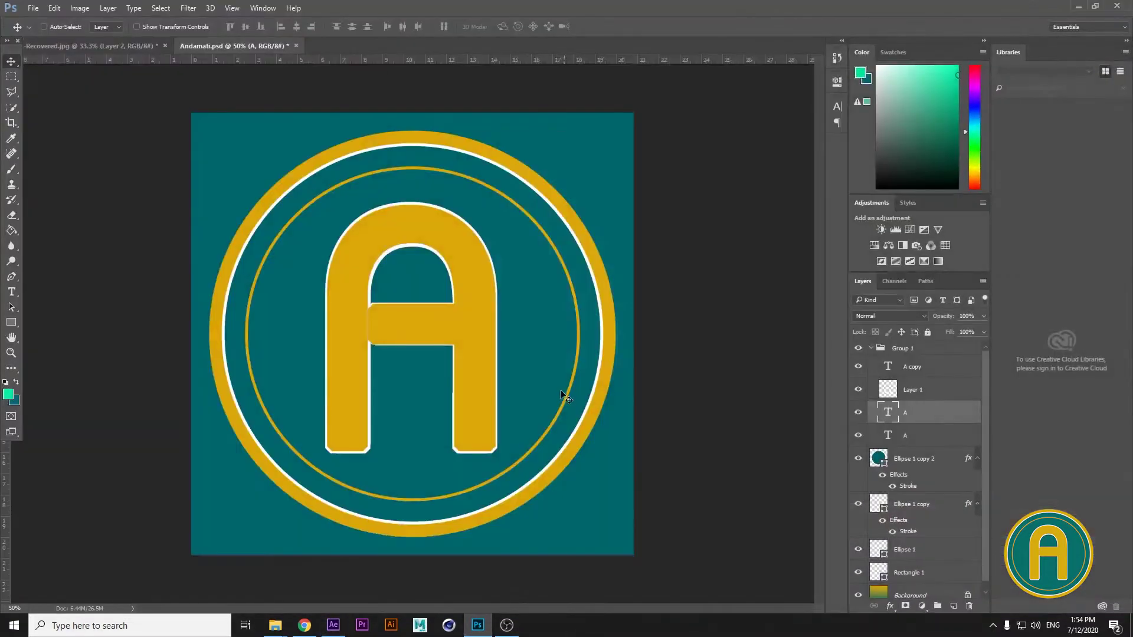
left_click(12, 230)
left_click(361, 271, "alt")
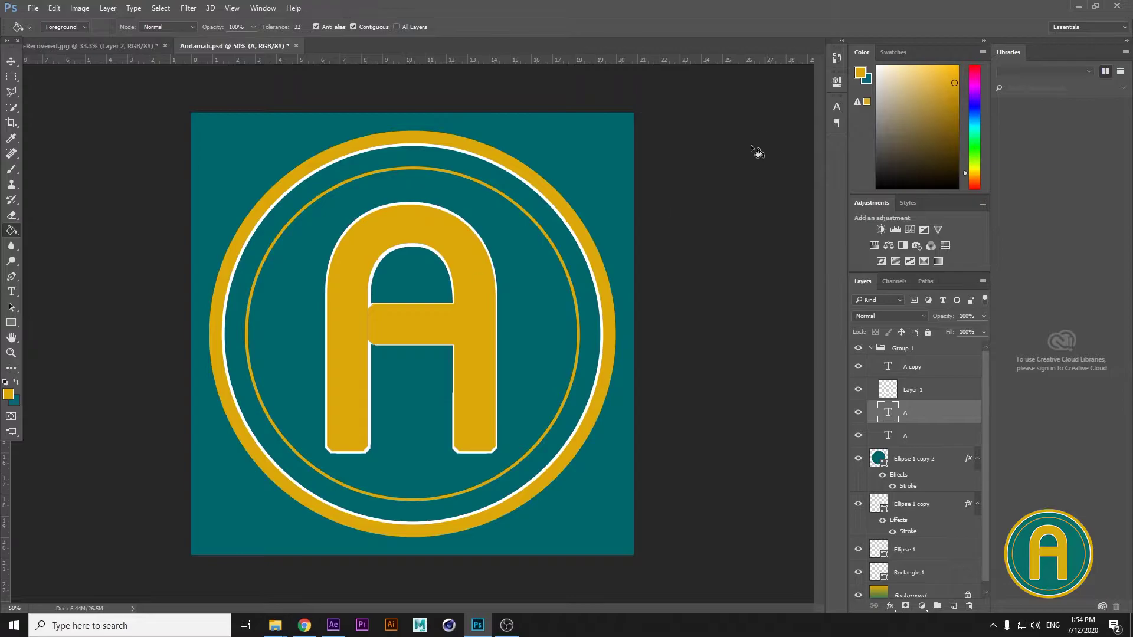
left_click(7, 394)
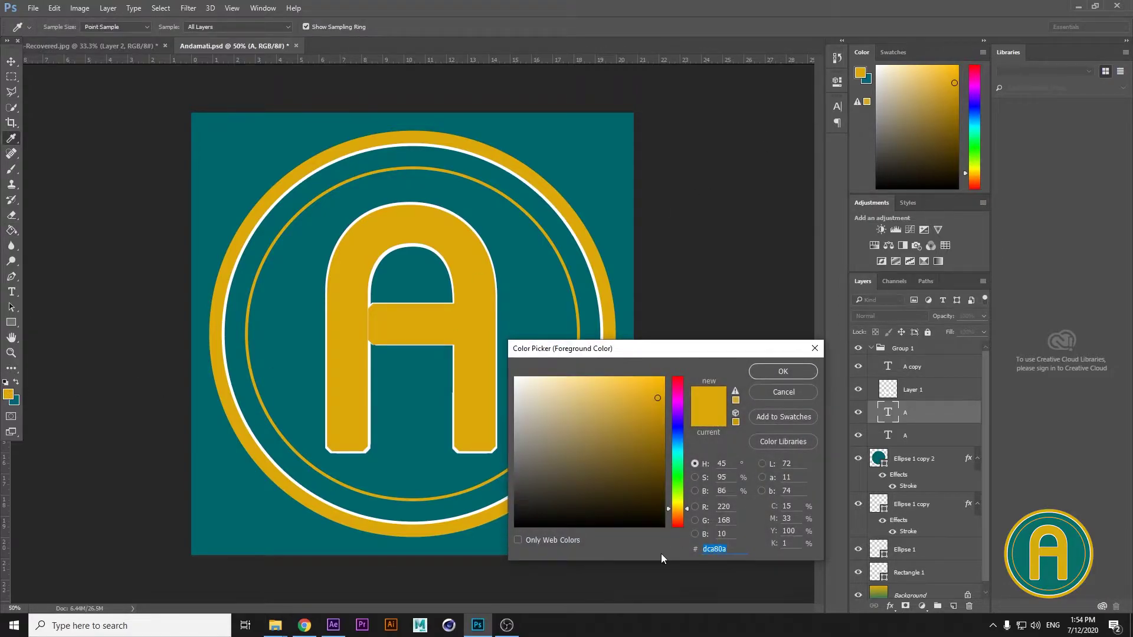
left_click(792, 374)
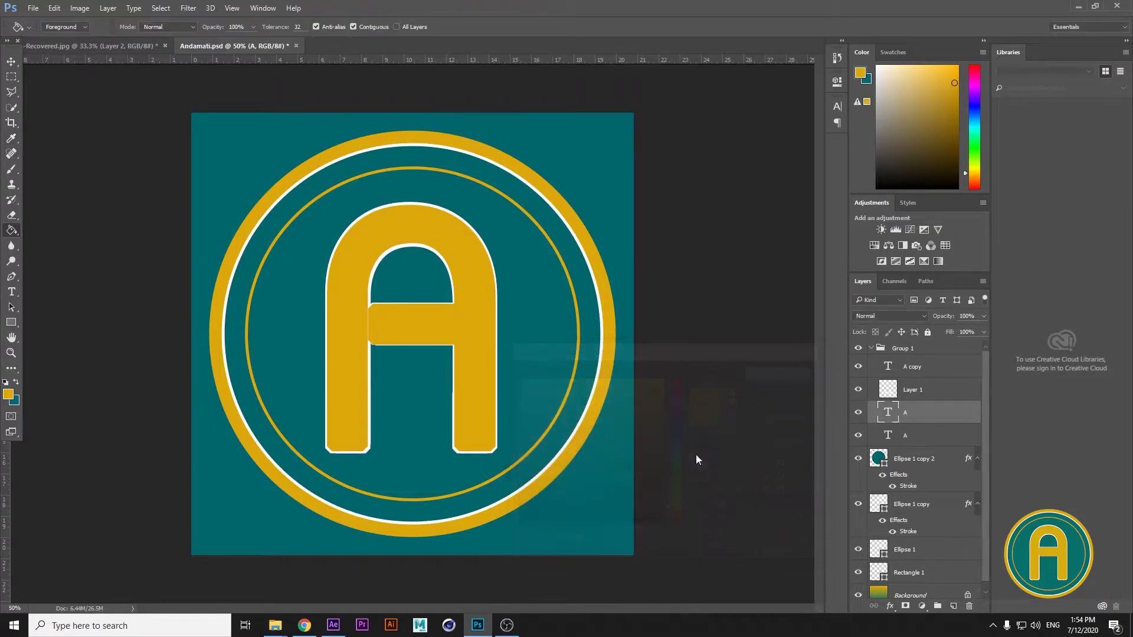
left_click(334, 626)
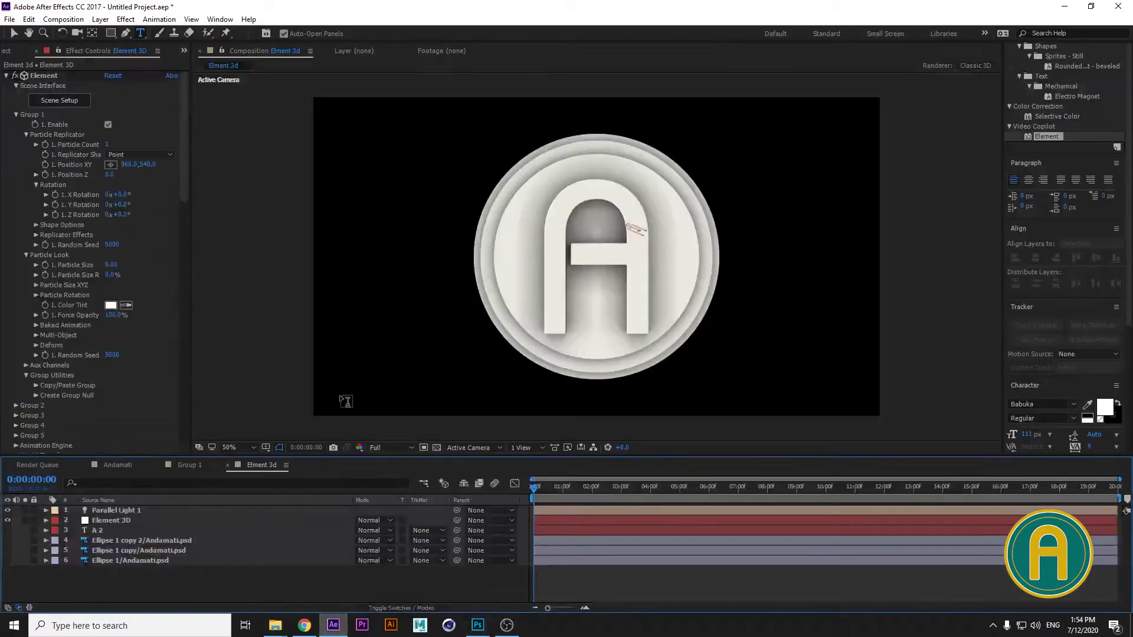
In Scene Setup, set the diffuse colour of the letter A's Bevel 1 material to dca80a and apply the scene
left_click(72, 102)
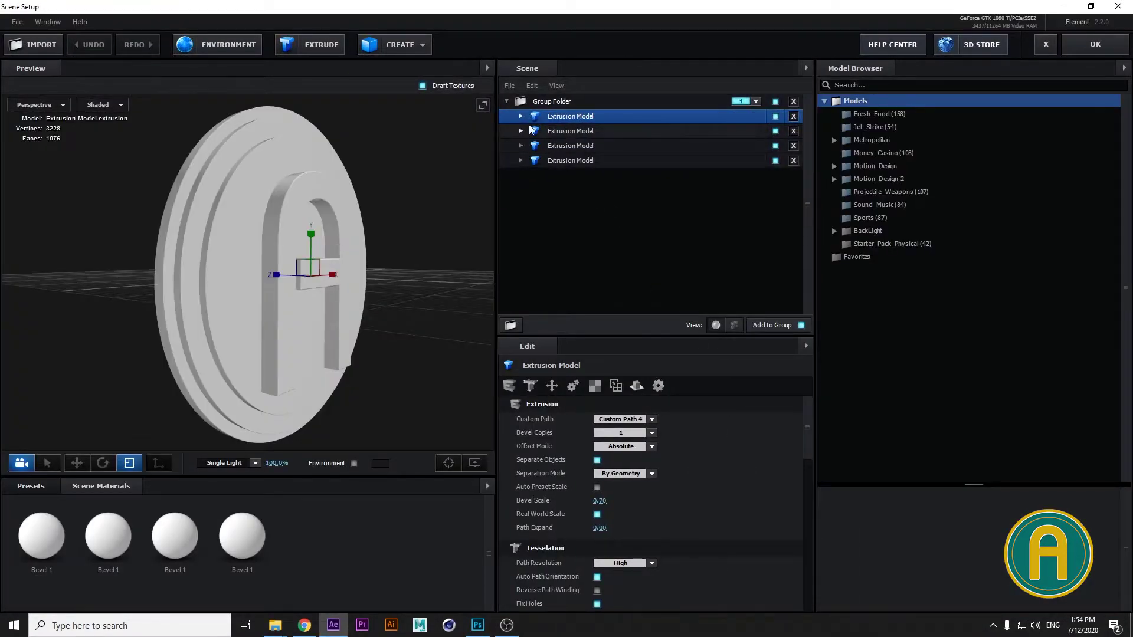
left_click(522, 117)
left_click(570, 131)
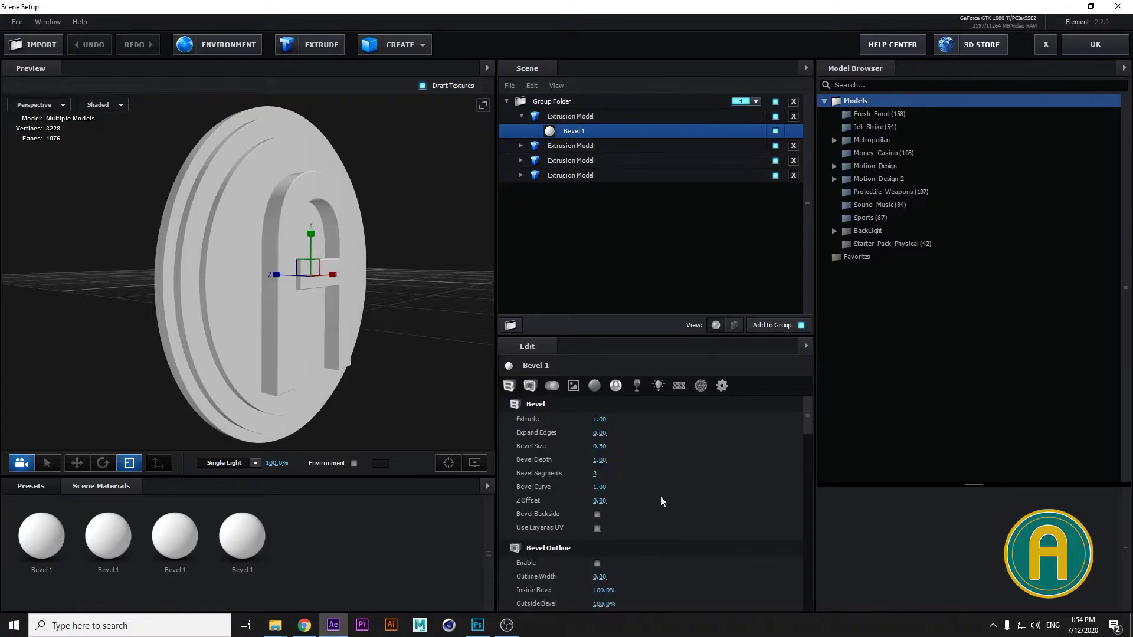
scroll(630, 435, "down", 2)
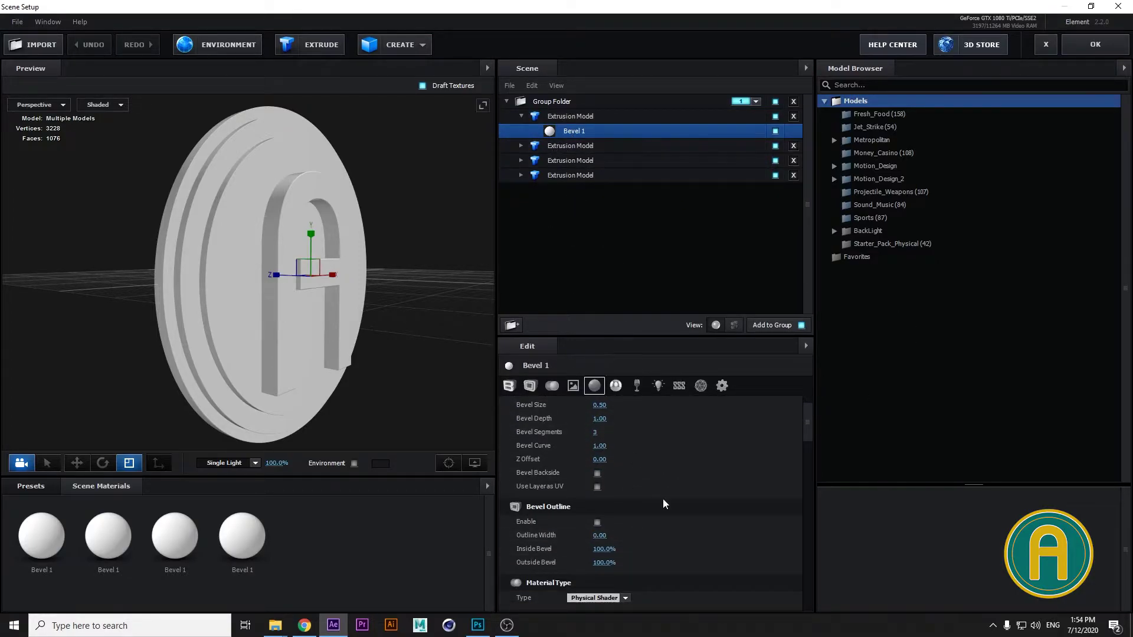
scroll(662, 518, "down", 3)
scroll(661, 519, "down", 10)
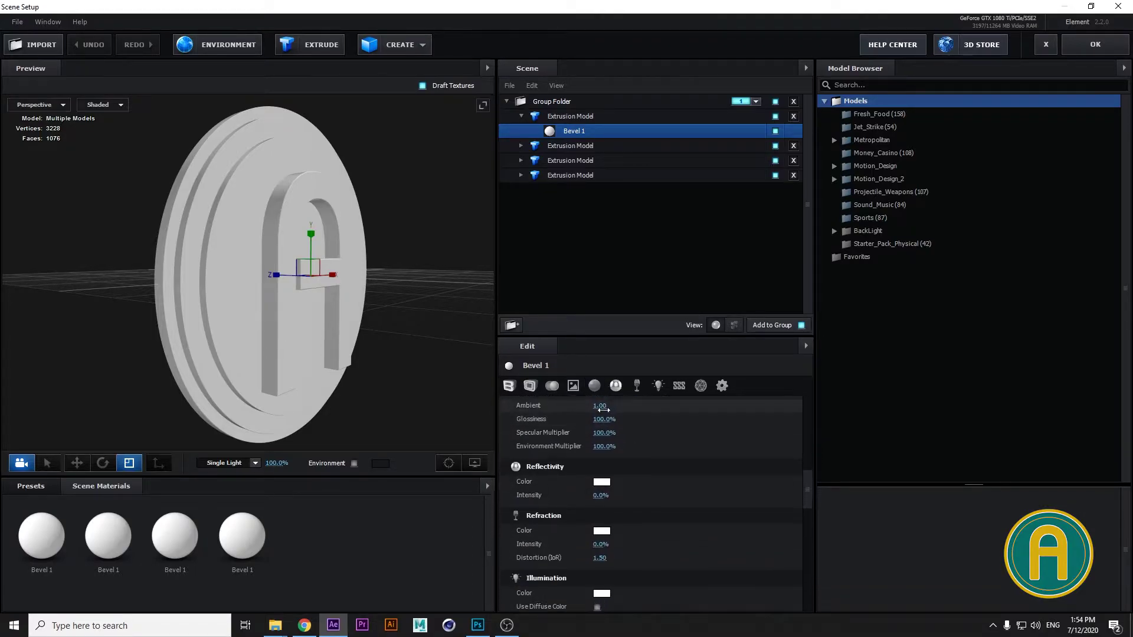
scroll(612, 445, "up", 3)
left_click(603, 461)
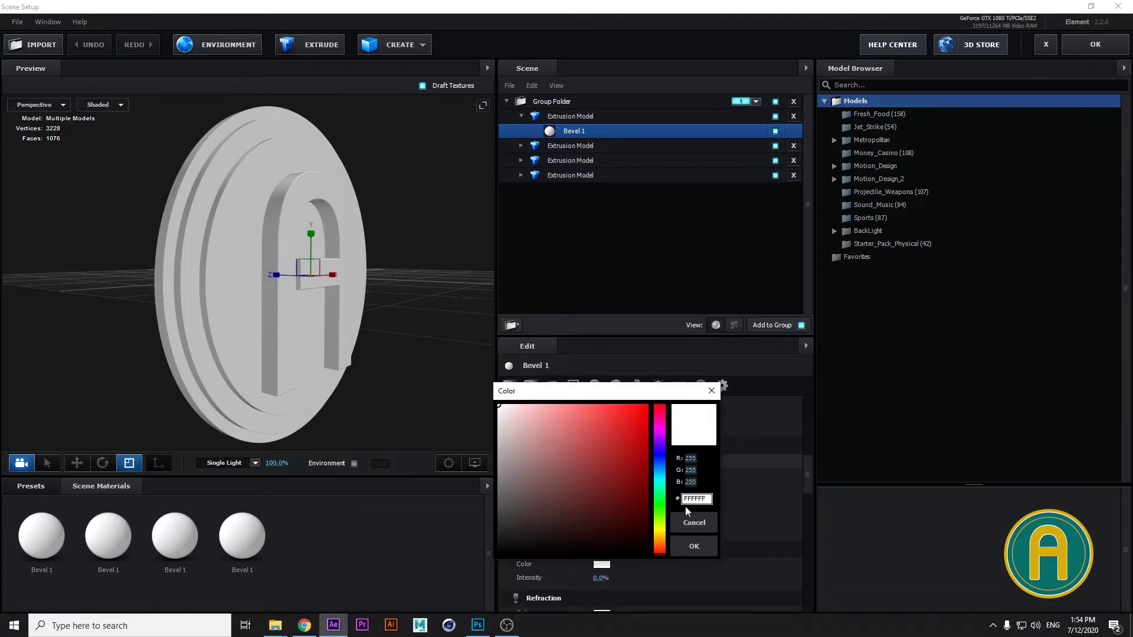
double_click(688, 500)
type("dca80a")
left_click(696, 547)
left_click_drag(392, 289, 427, 274)
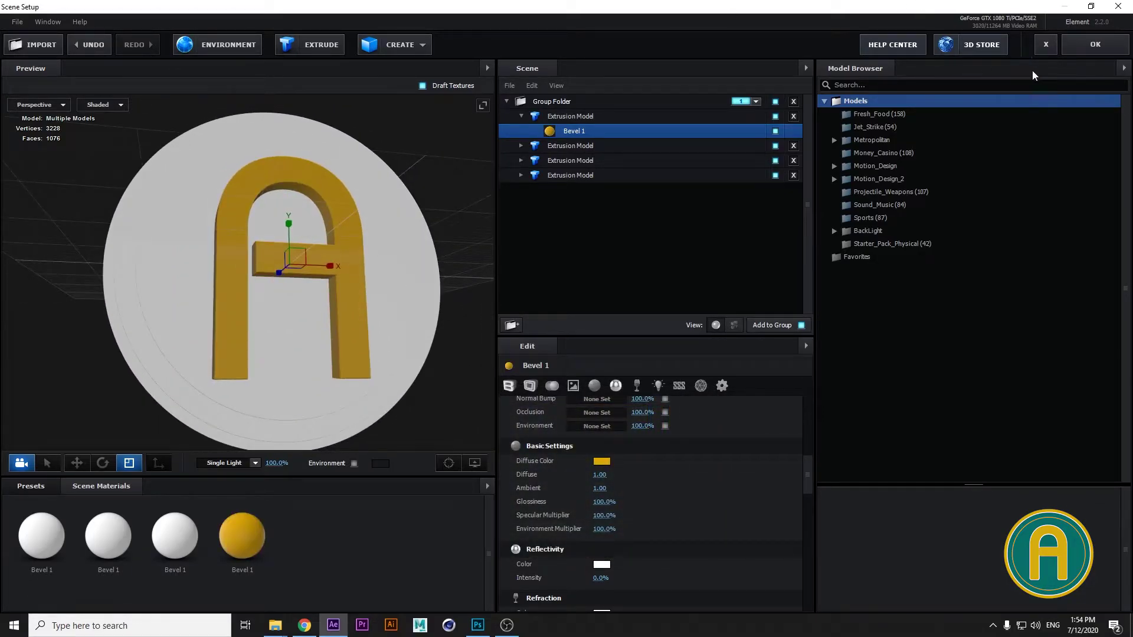
left_click(1082, 51)
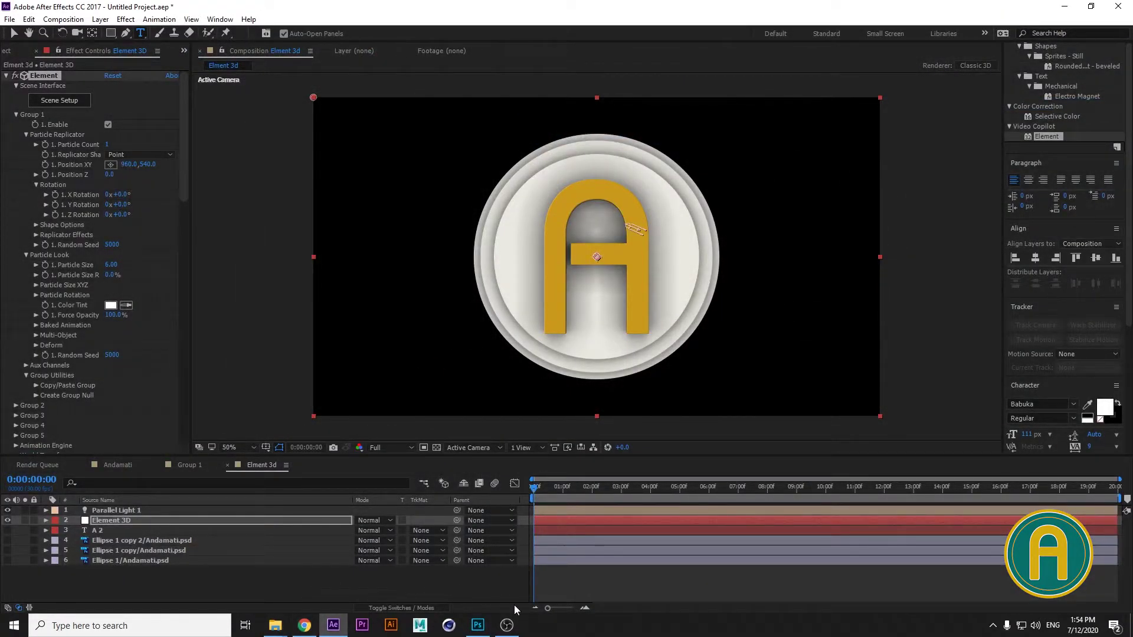
Switch to Photoshop, sample the logo's teal as the foreground colour, get its hex code 00666b and return to After Effects
left_click(478, 625)
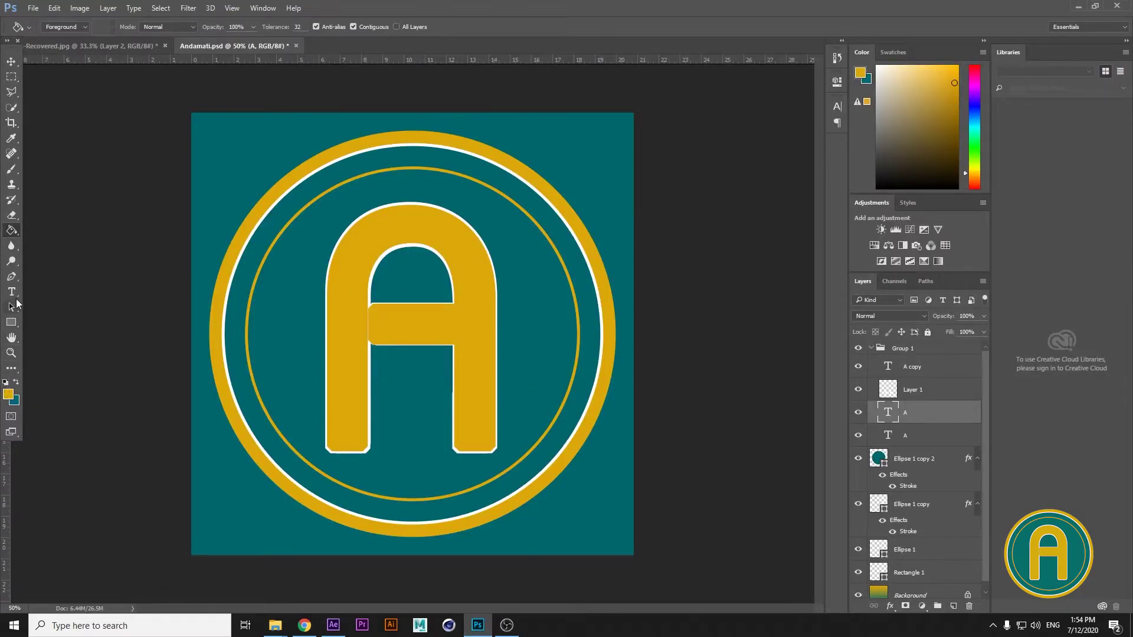
left_click(9, 394)
left_click(299, 308)
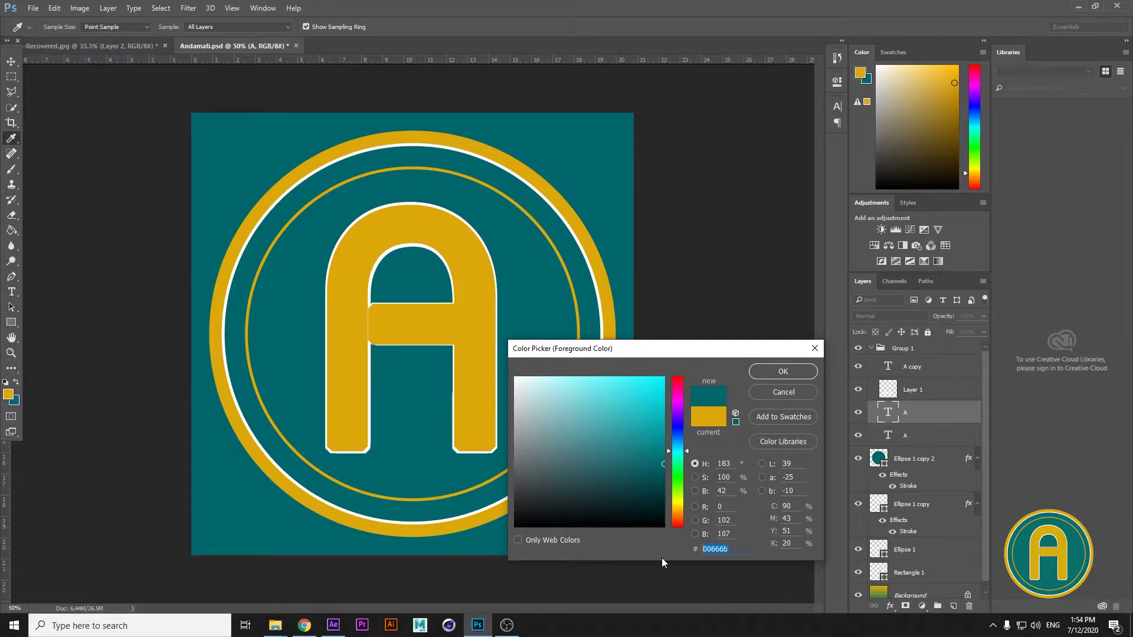
left_click(789, 373)
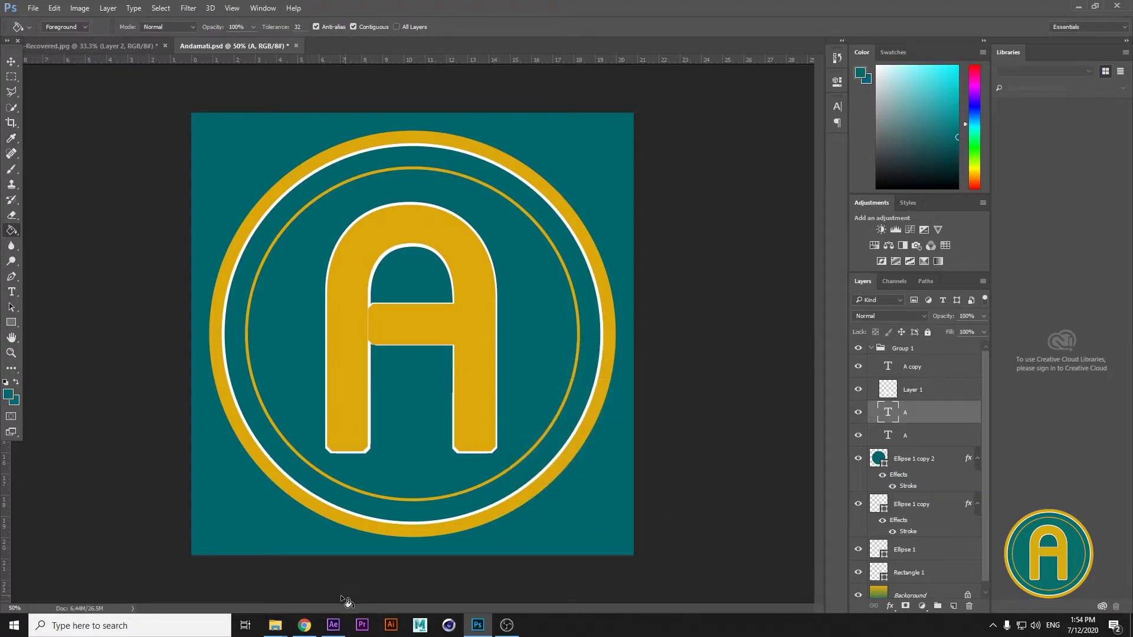
left_click(334, 625)
Reopen Scene Setup and set the diffuse colour of the front disc's Bevel 1 material to 00666b
left_click(78, 102)
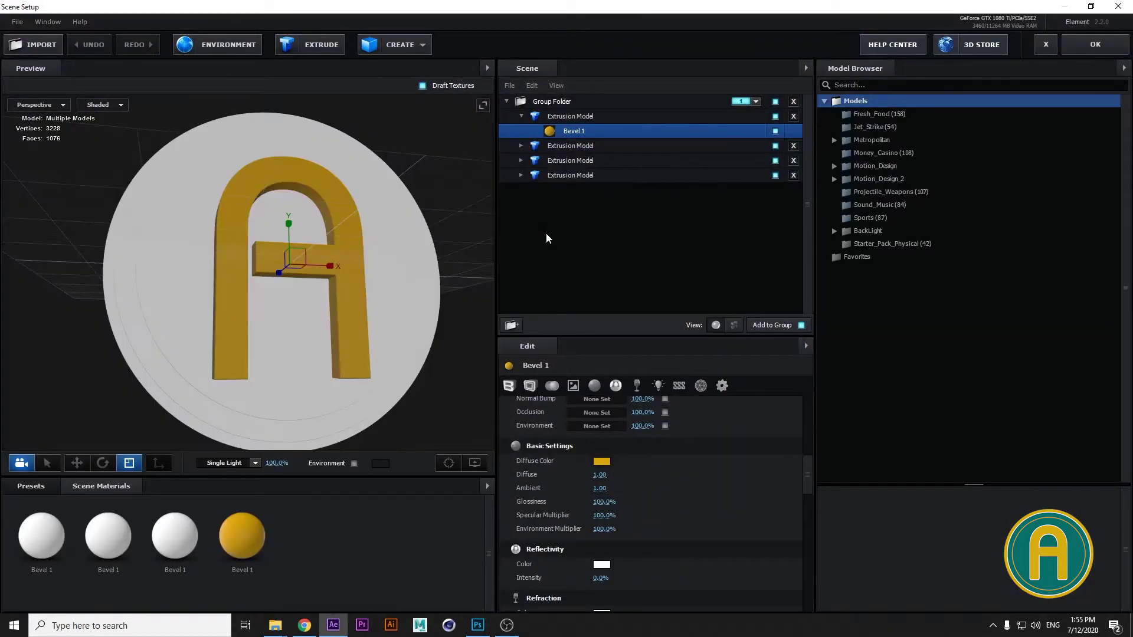
left_click(478, 627)
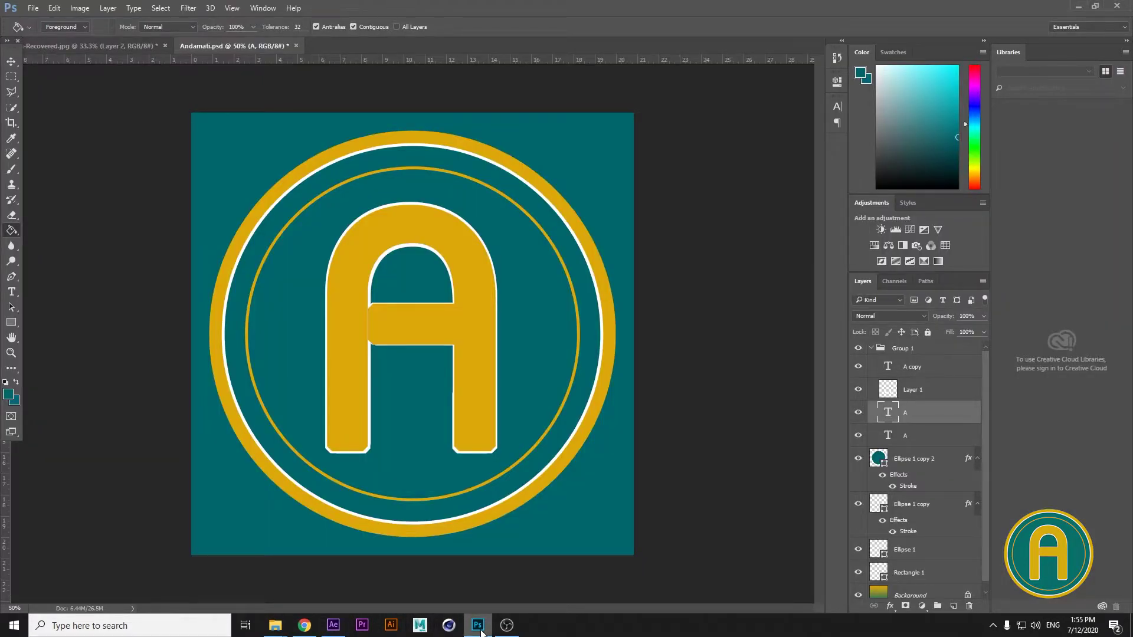
left_click(482, 631)
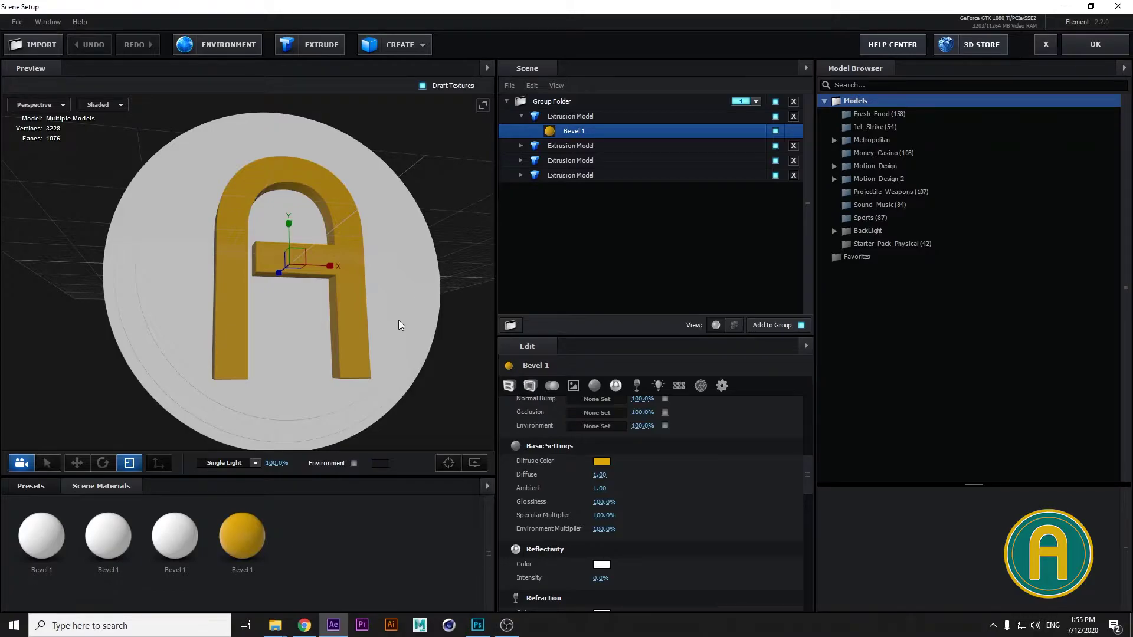
left_click(391, 340)
left_click(399, 277)
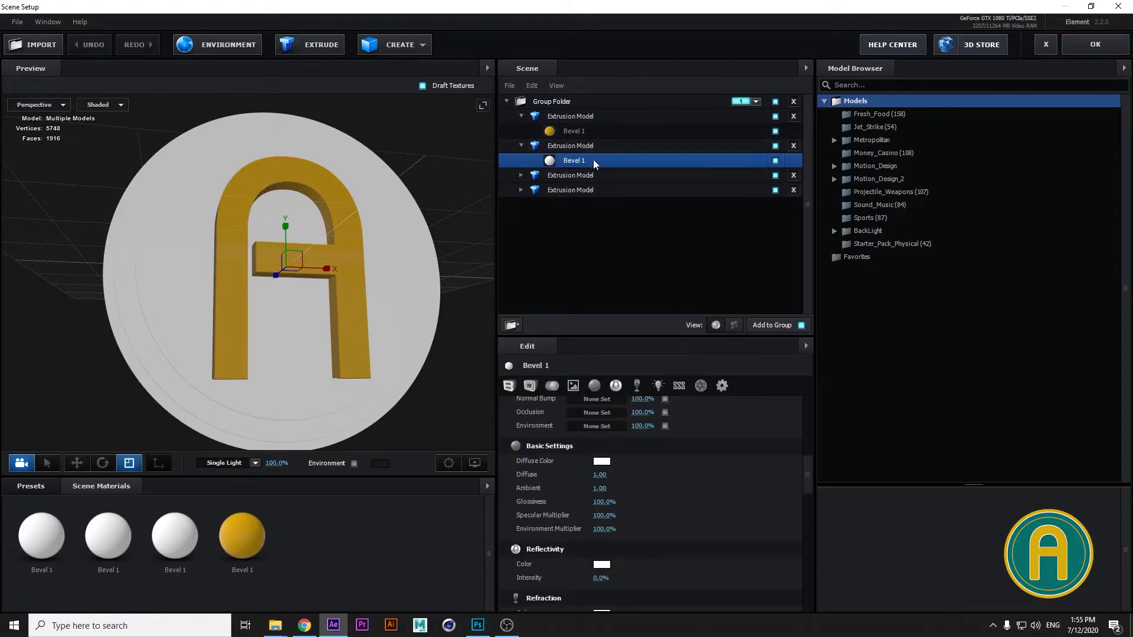
left_click(602, 460)
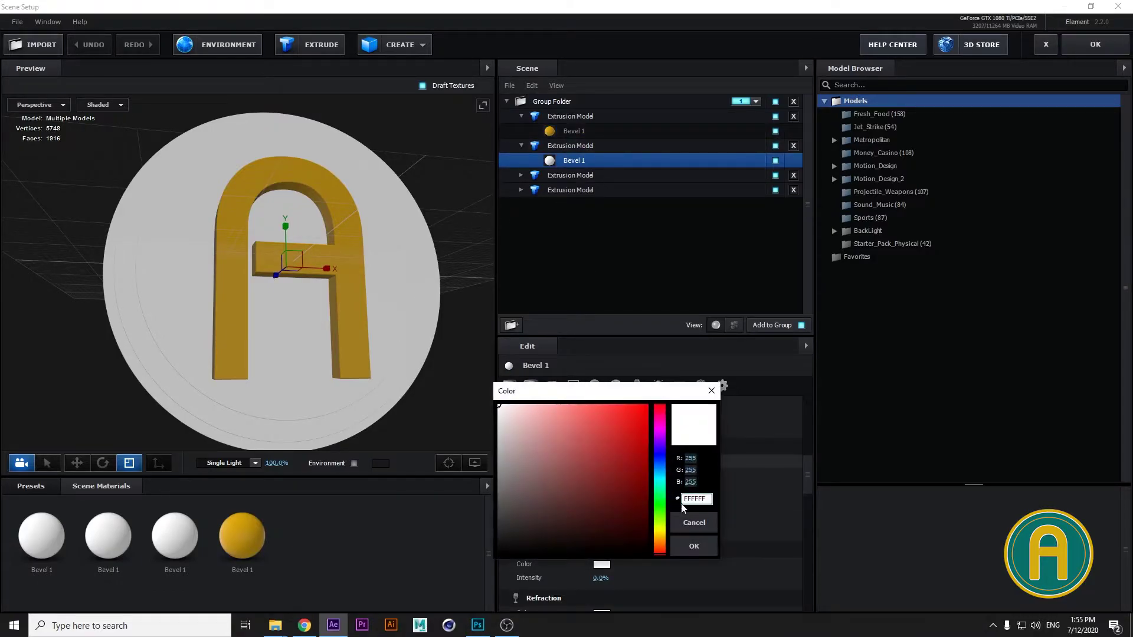
double_click(697, 499)
key("ctrl+v")
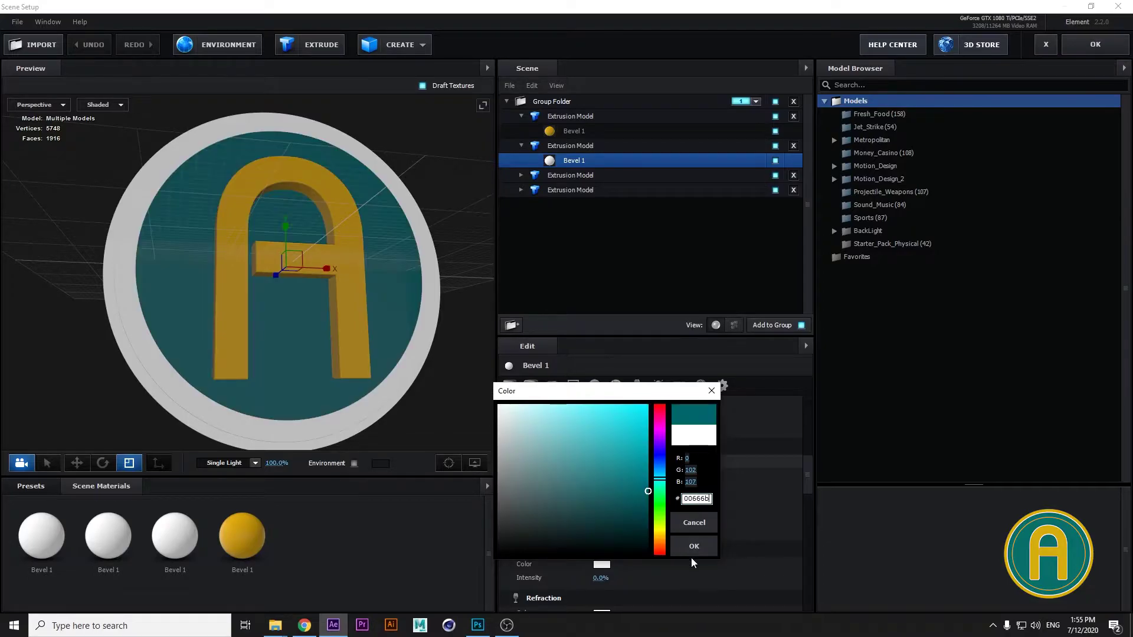
left_click(693, 549)
left_click_drag(452, 311, 396, 284)
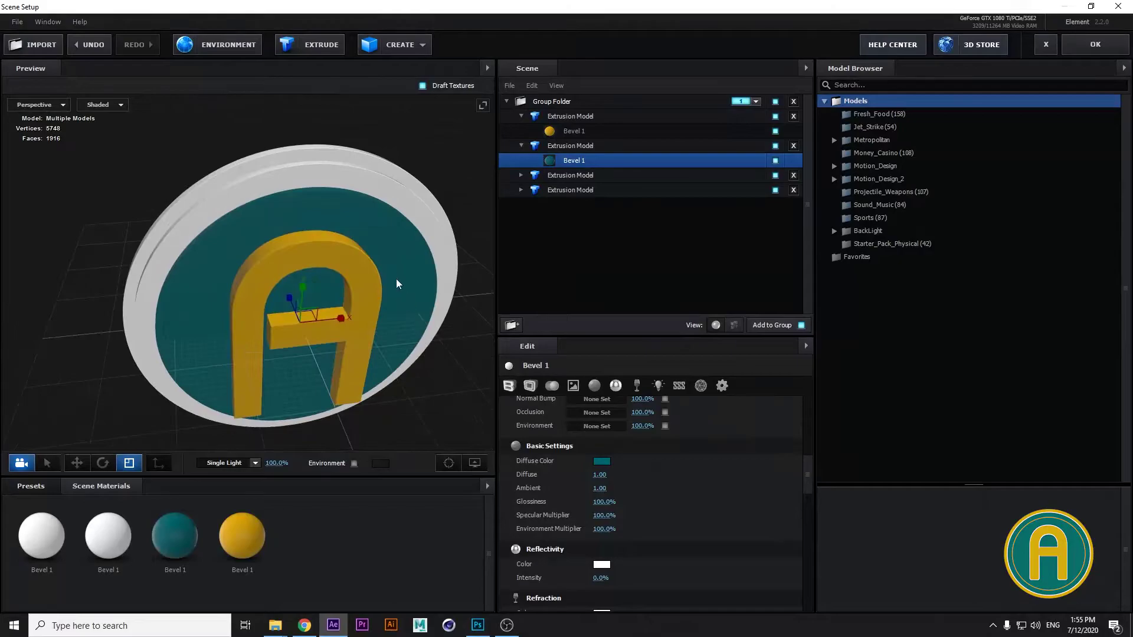
left_click_drag(399, 357, 403, 218)
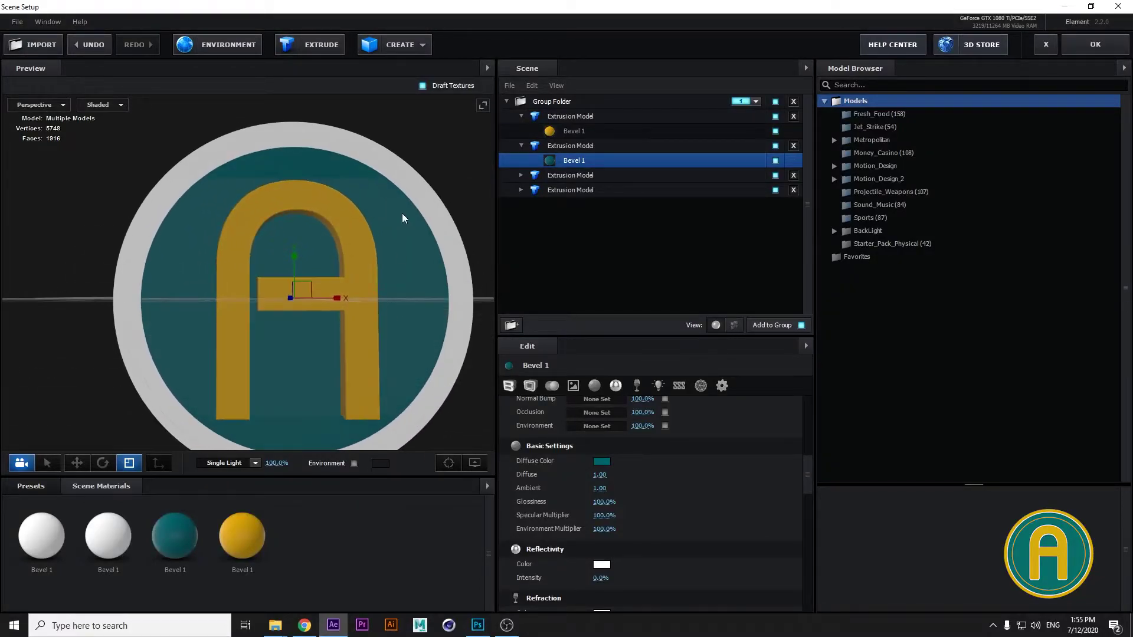
Set the diffuse colour of the middle disc's Bevel 1 material to the same teal, 00666b
left_click(395, 172)
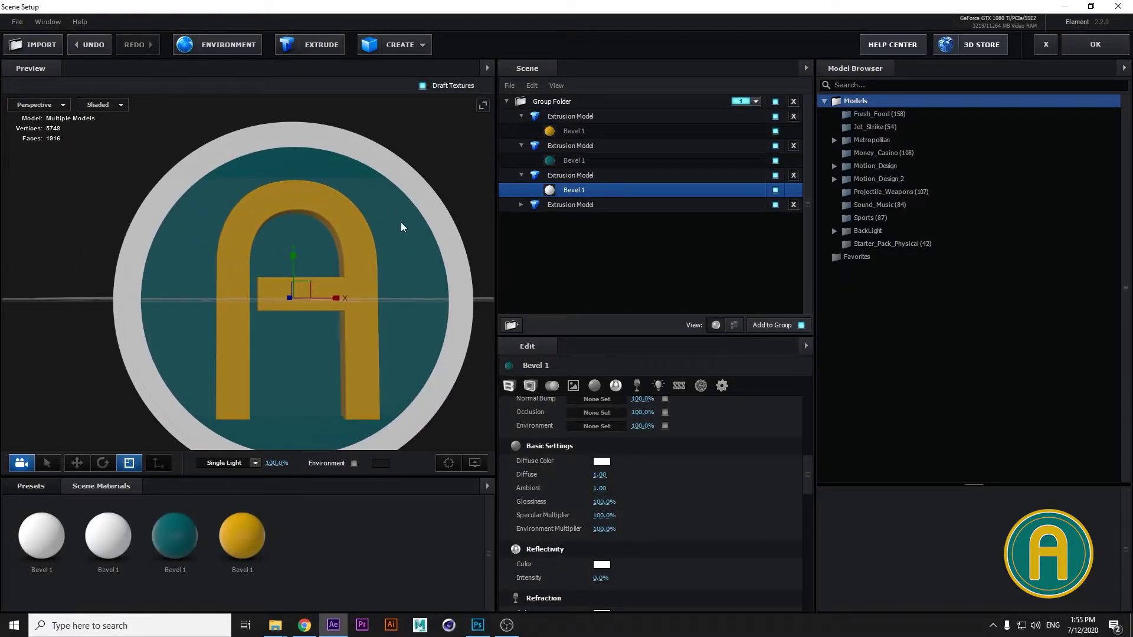
left_click(602, 462)
double_click(695, 498)
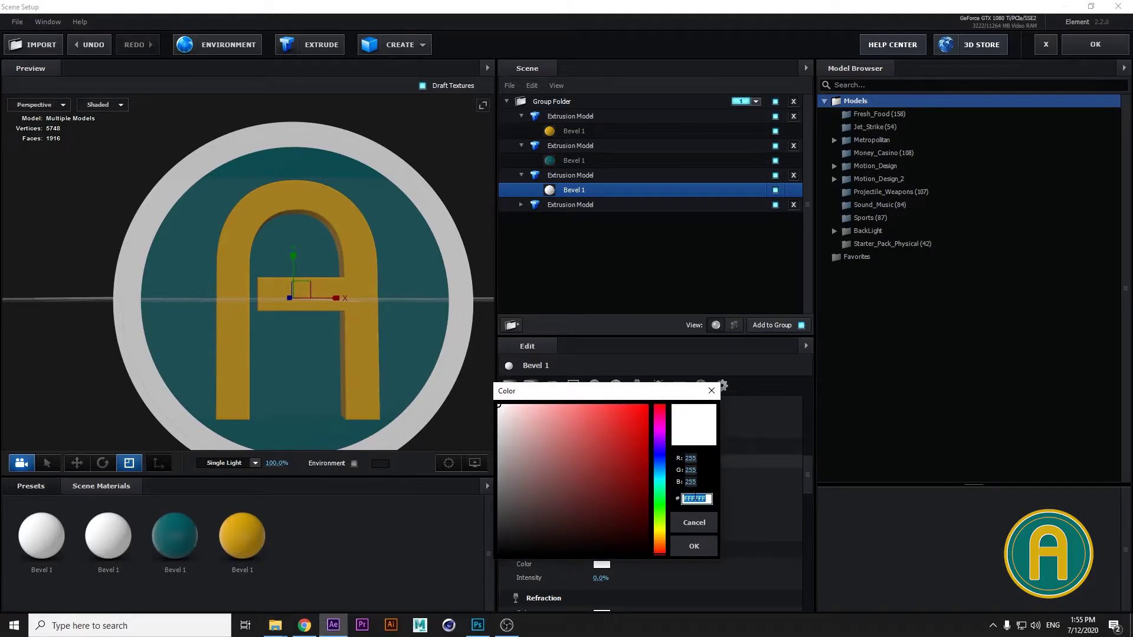
key("ctrl+v")
left_click(694, 541)
left_click_drag(454, 307, 428, 256)
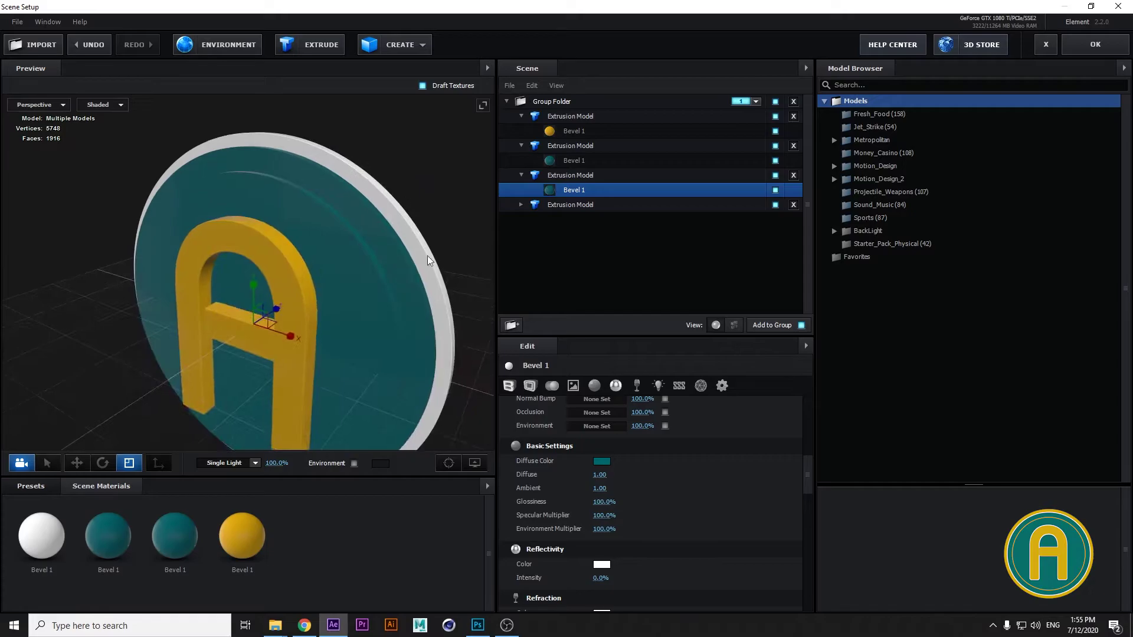
Set the diffuse colour of the rearmost disc's Bevel 1 material to 00666b
left_click(421, 253)
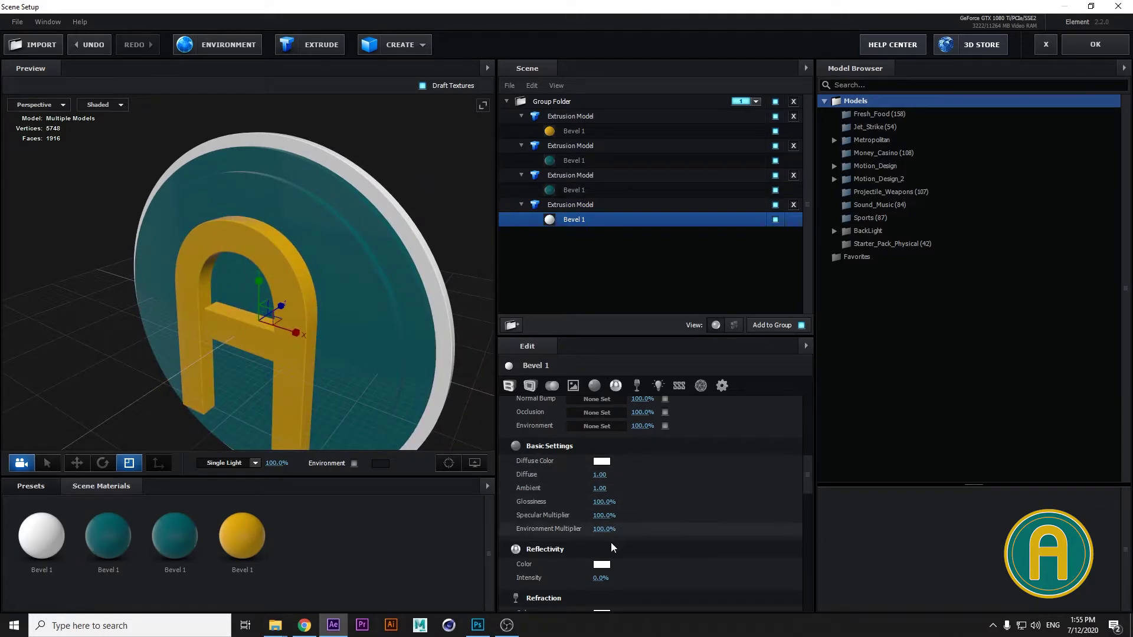
left_click(602, 462)
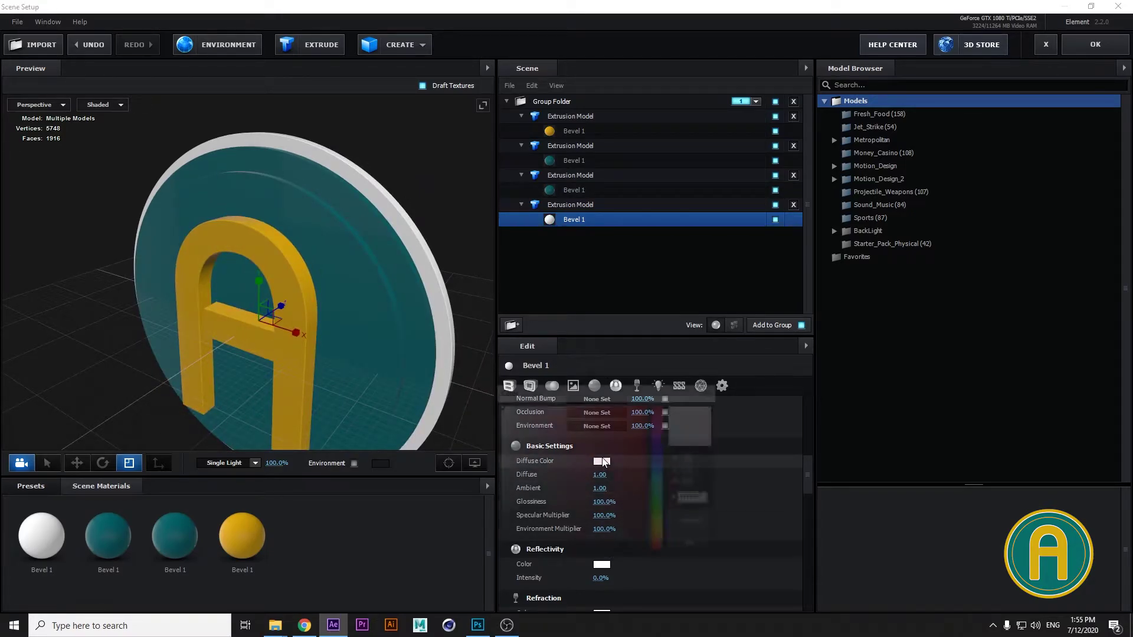
double_click(687, 498)
type("00656b")
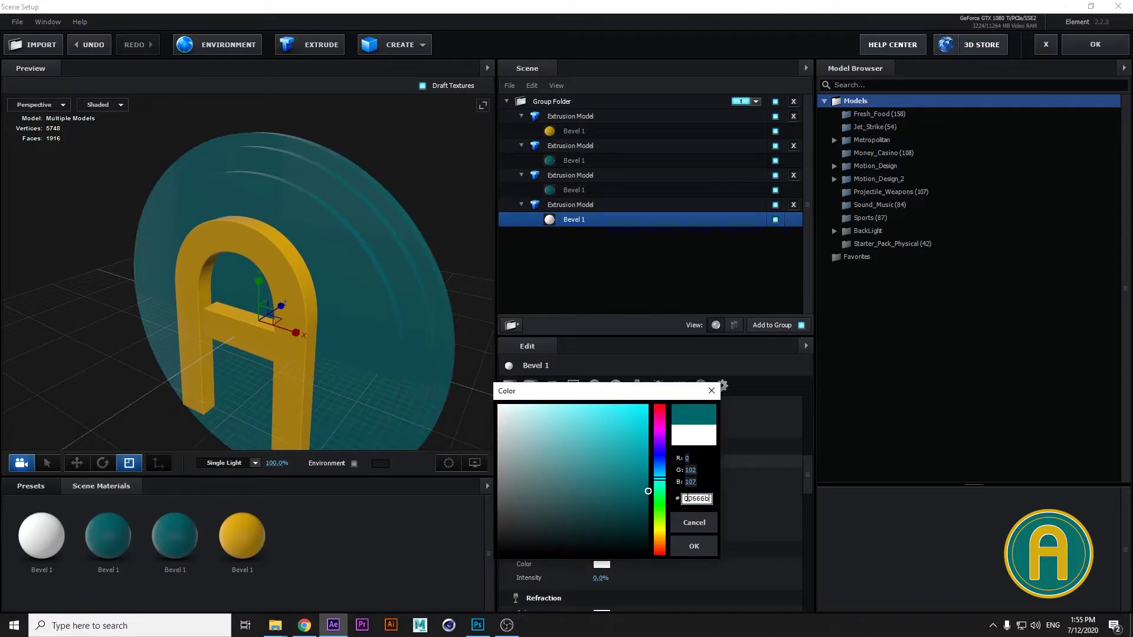
left_click(695, 548)
left_click_drag(460, 355, 401, 324)
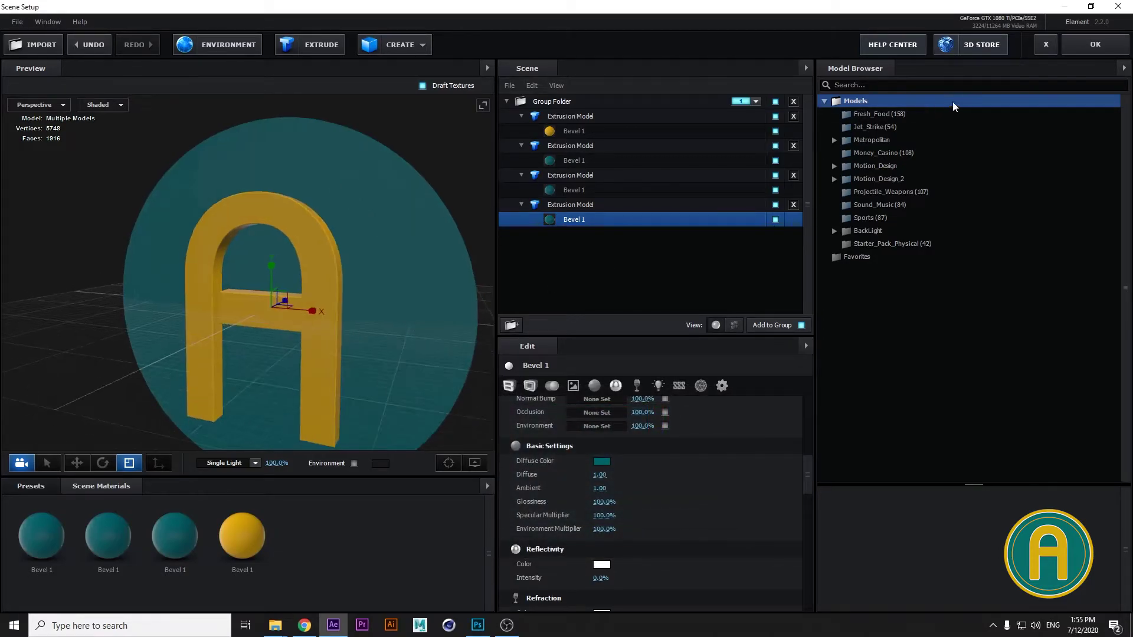
Apply the scene, compare the coloured discs with the original logo in Photoshop and return to Scene Setup
left_click(1095, 52)
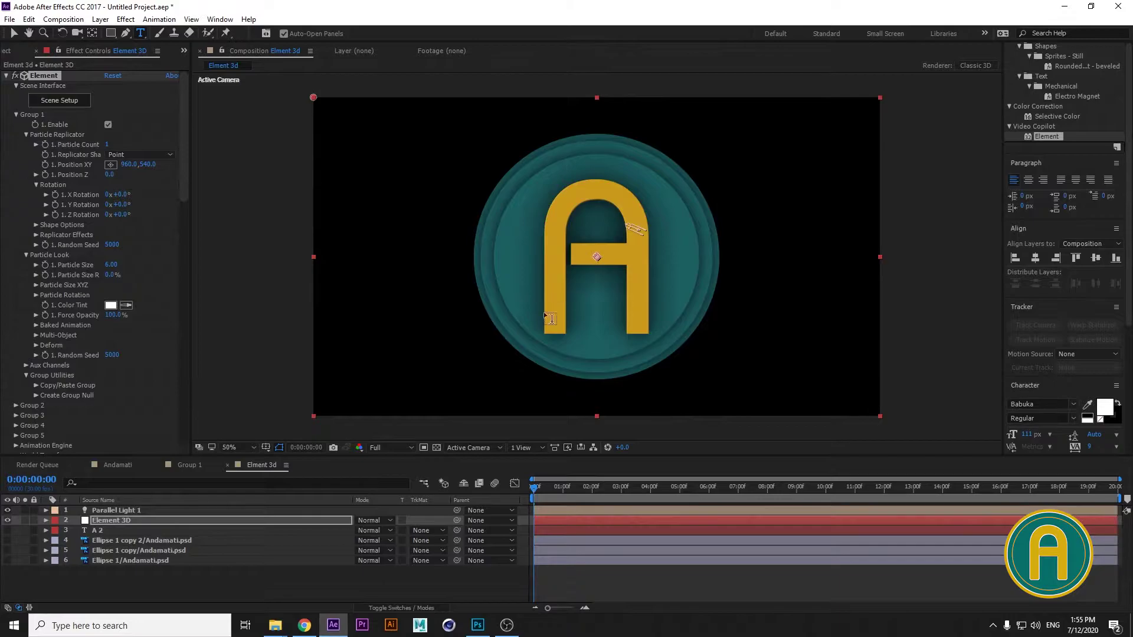
left_click(481, 631)
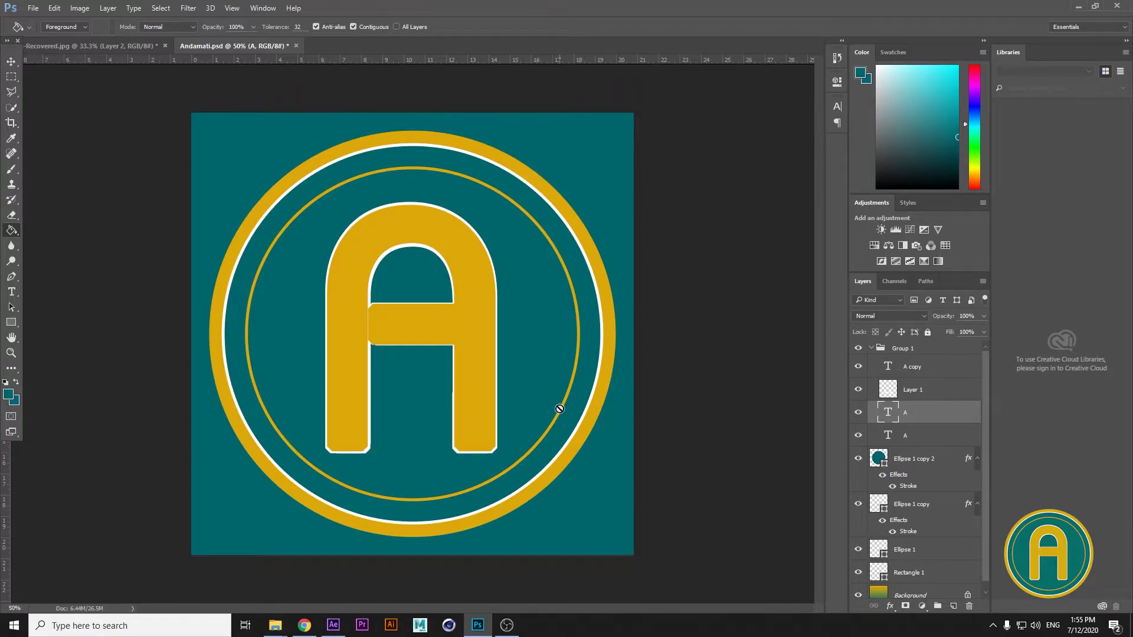
left_click(478, 625)
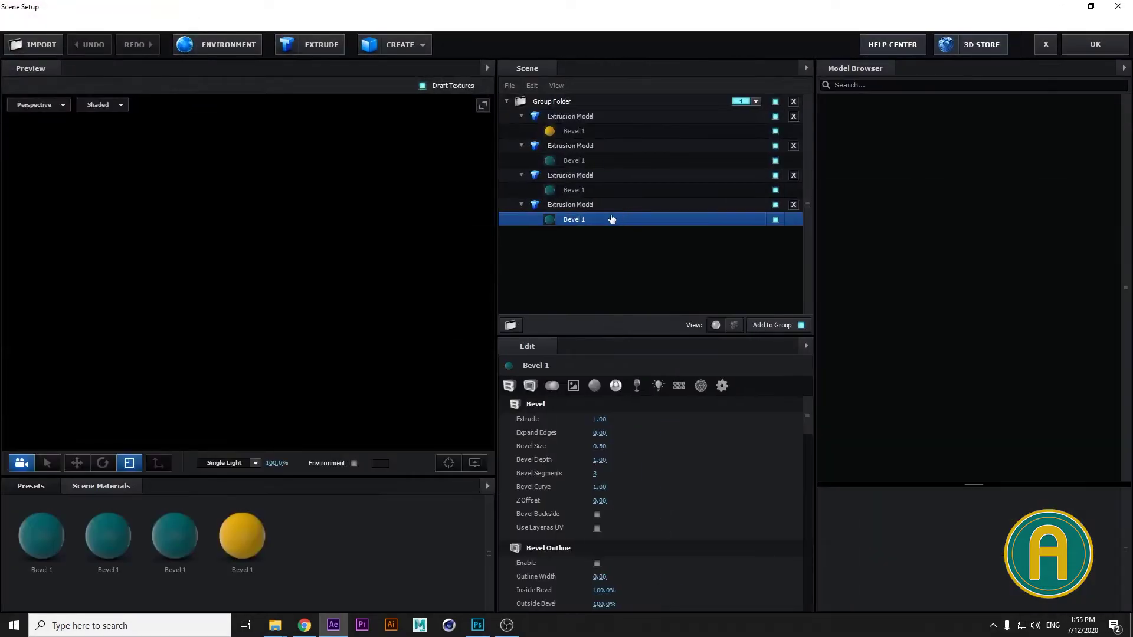
Copy the hex code DCA80A from the diffuse colour of the letter A's Bevel 1 material
left_click(603, 130)
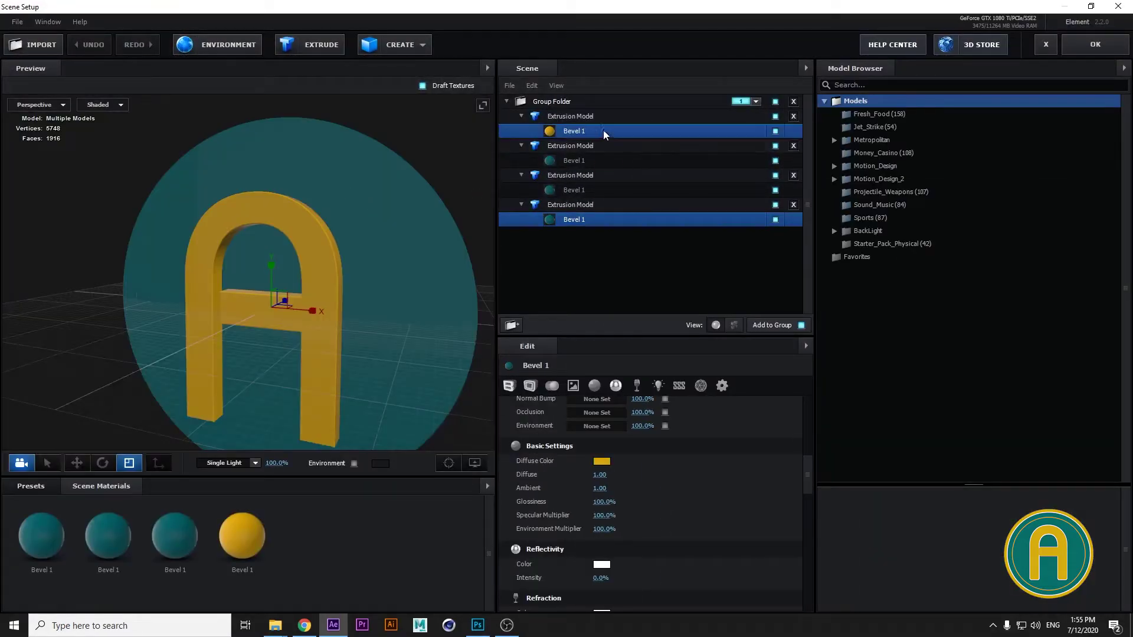
left_click(601, 461)
double_click(710, 499)
key("ctrl+c")
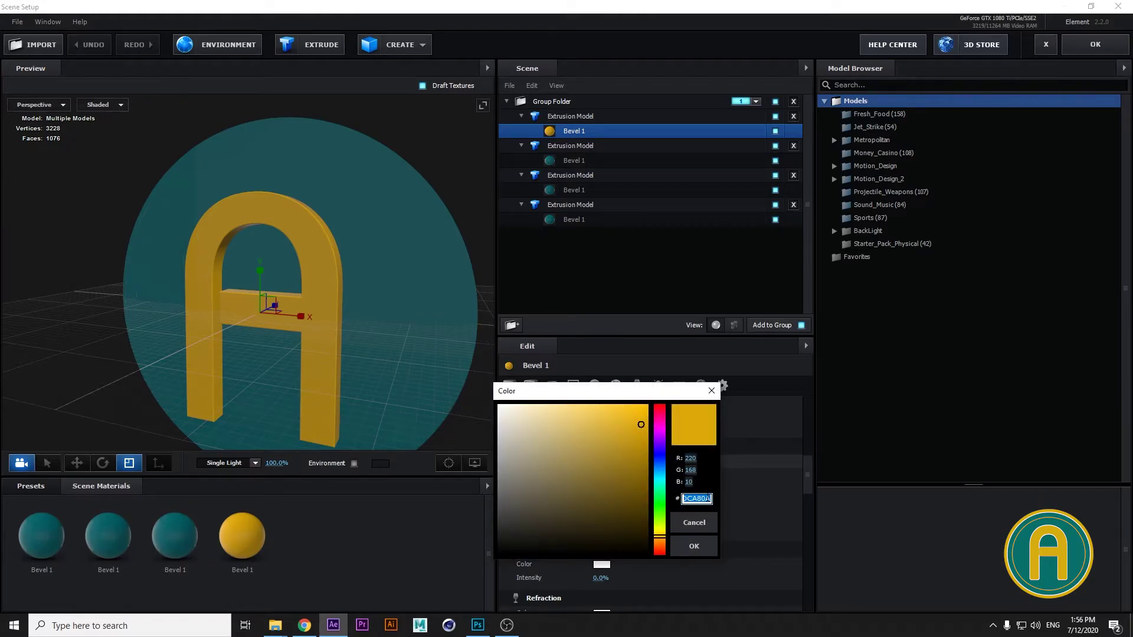
left_click(707, 544)
Set the diffuse colour of the rearmost disc's Bevel 1 material to the copied gold, DCA80A
left_click(463, 251)
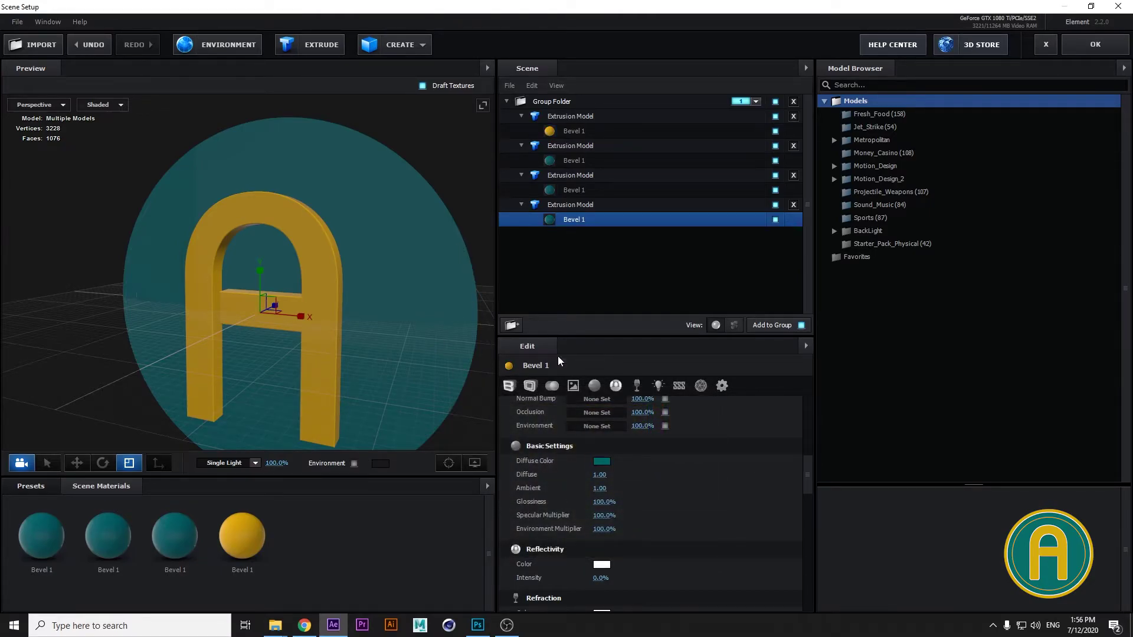
left_click(601, 461)
double_click(694, 499)
key("ctrl+v")
left_click(706, 547)
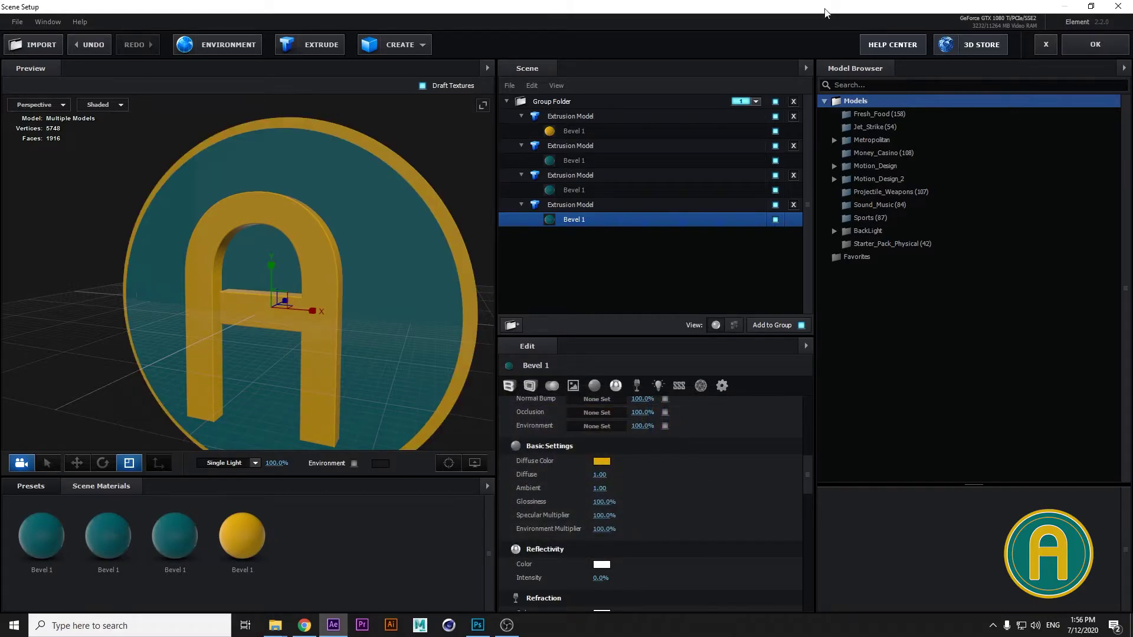
mouse_move(311, 239)
left_mouse_down()
mouse_move(345, 215)
mouse_move(299, 247)
left_mouse_up()
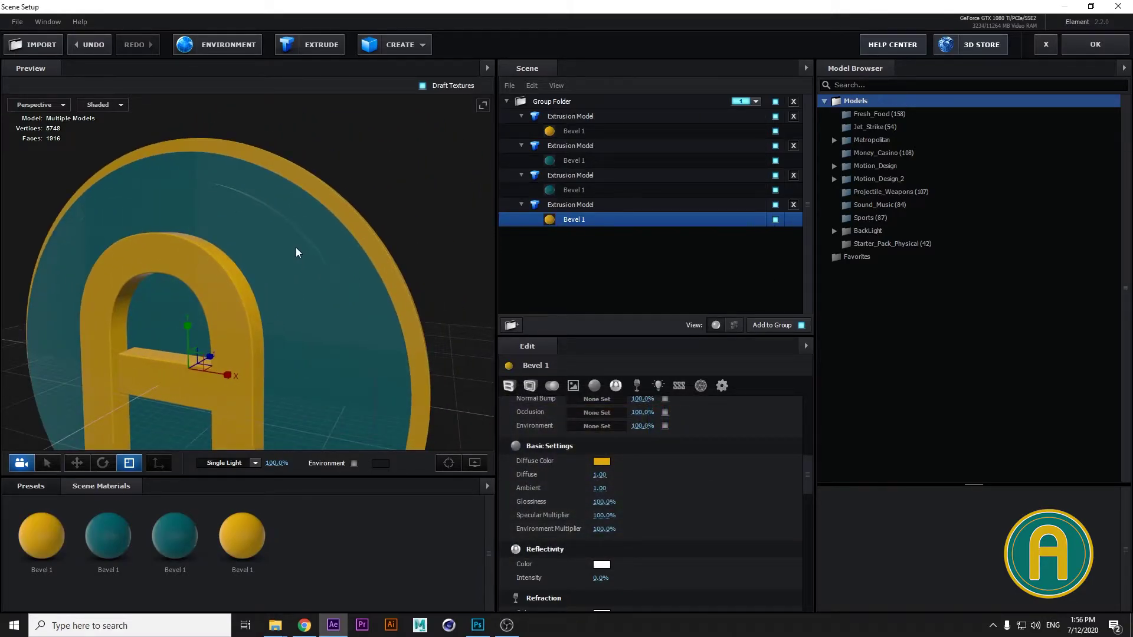
Try to move the front teal disc's extrusion model along the Z axis, and undo the move
left_click(296, 246)
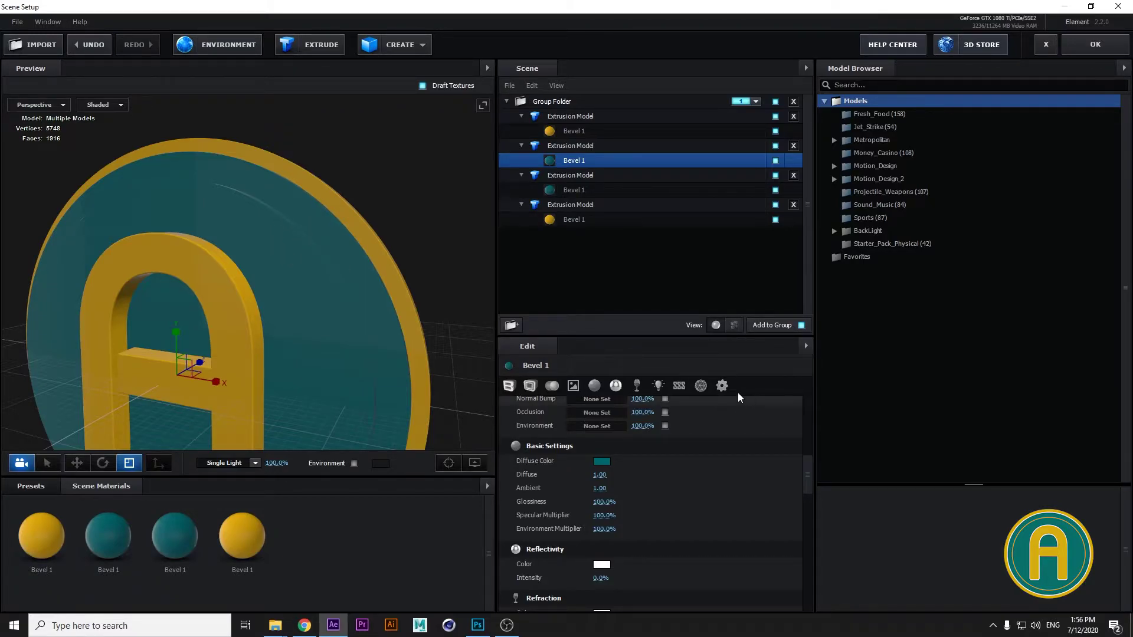
scroll(699, 449, "up", 2)
scroll(699, 448, "up", 3)
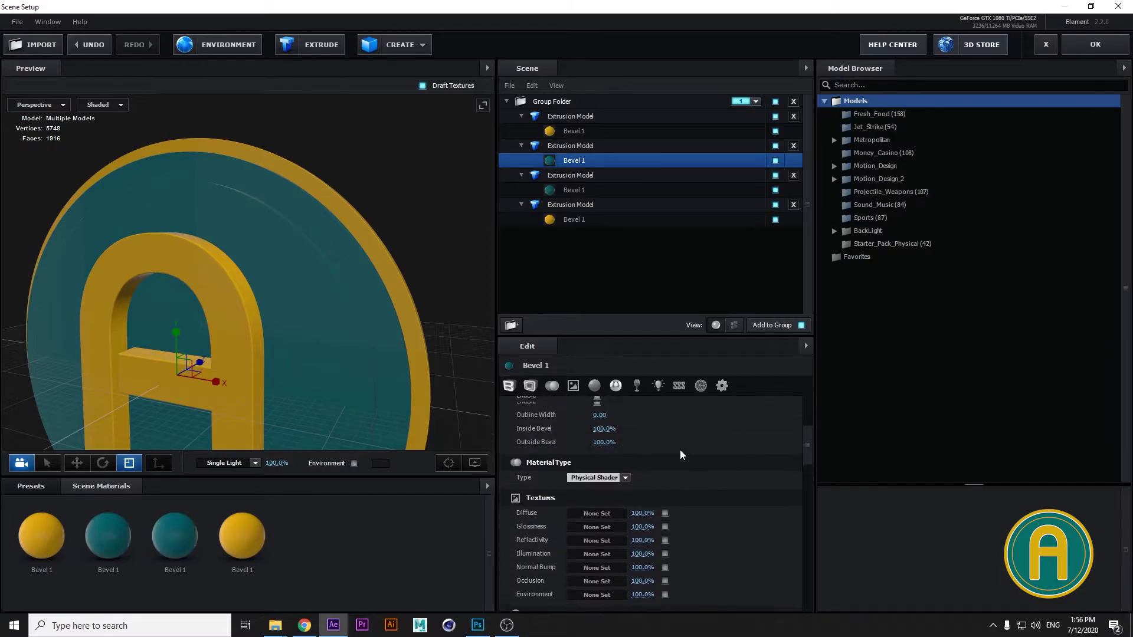
left_click(584, 147)
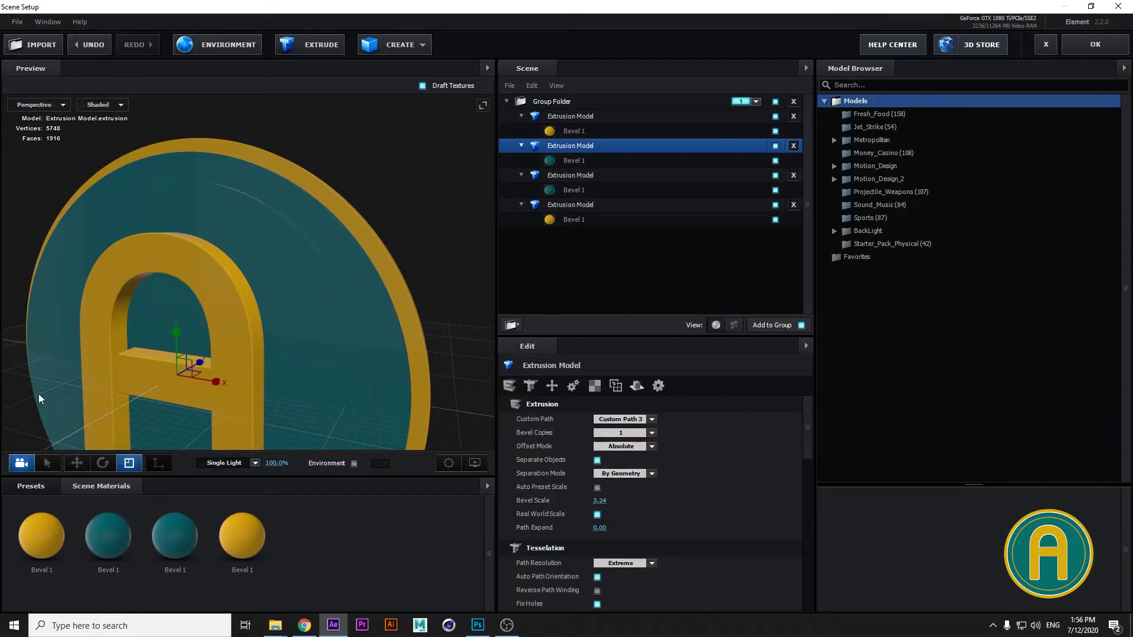
left_click(77, 462)
left_click_drag(199, 365, 144, 392)
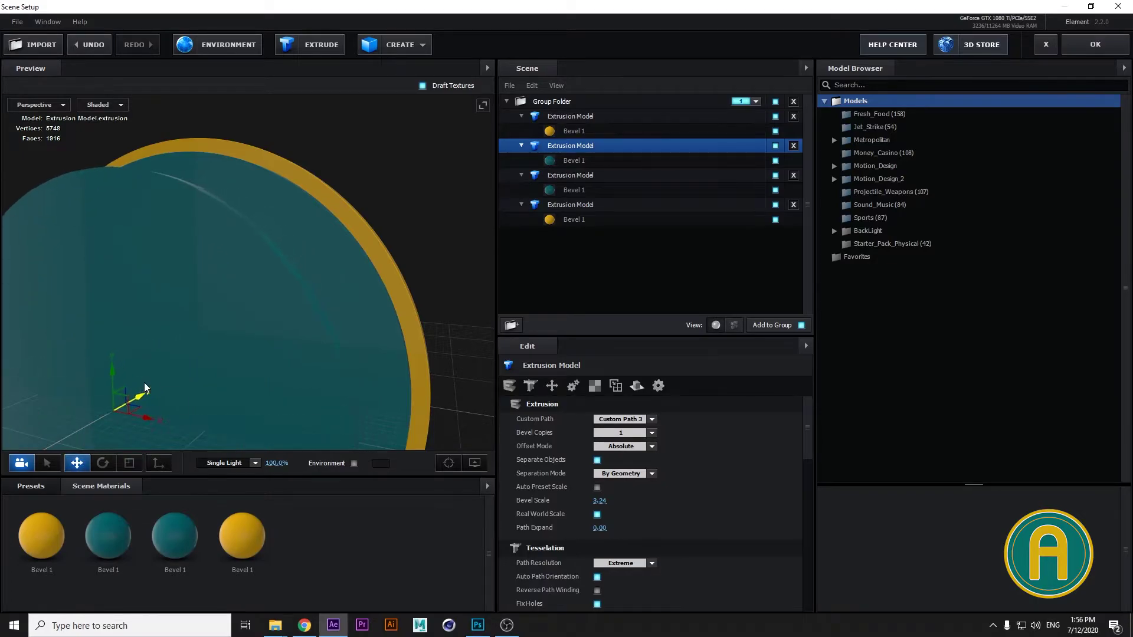
key("ctrl+z")
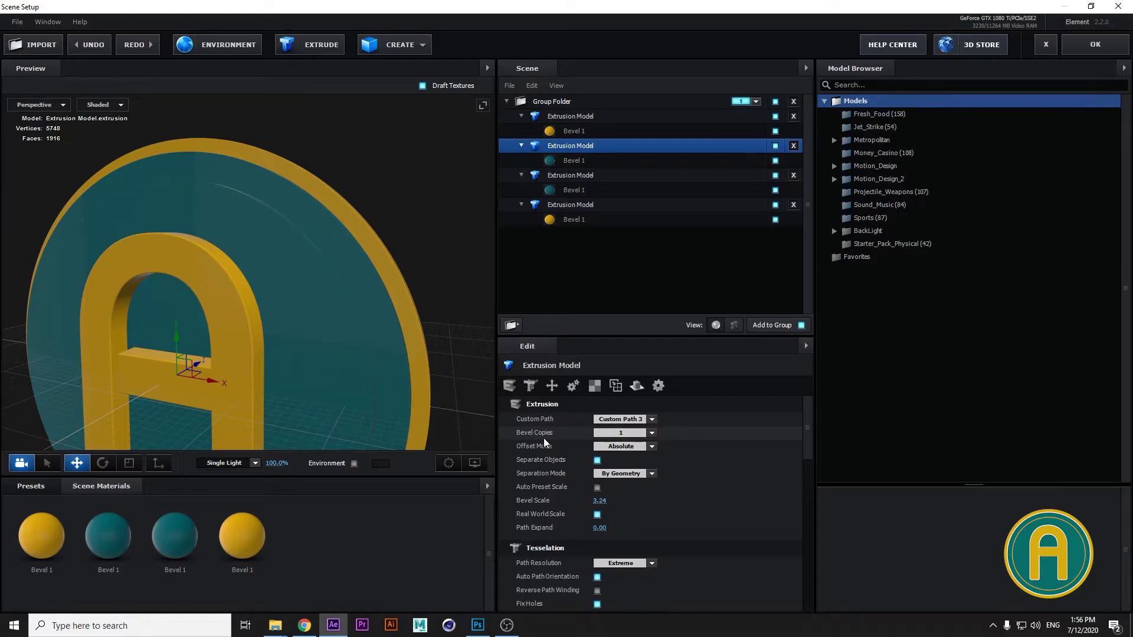
Set the front teal disc's Bevel Copies to 2 and bring up the bevel settings of its Bevel 2
left_click(611, 433)
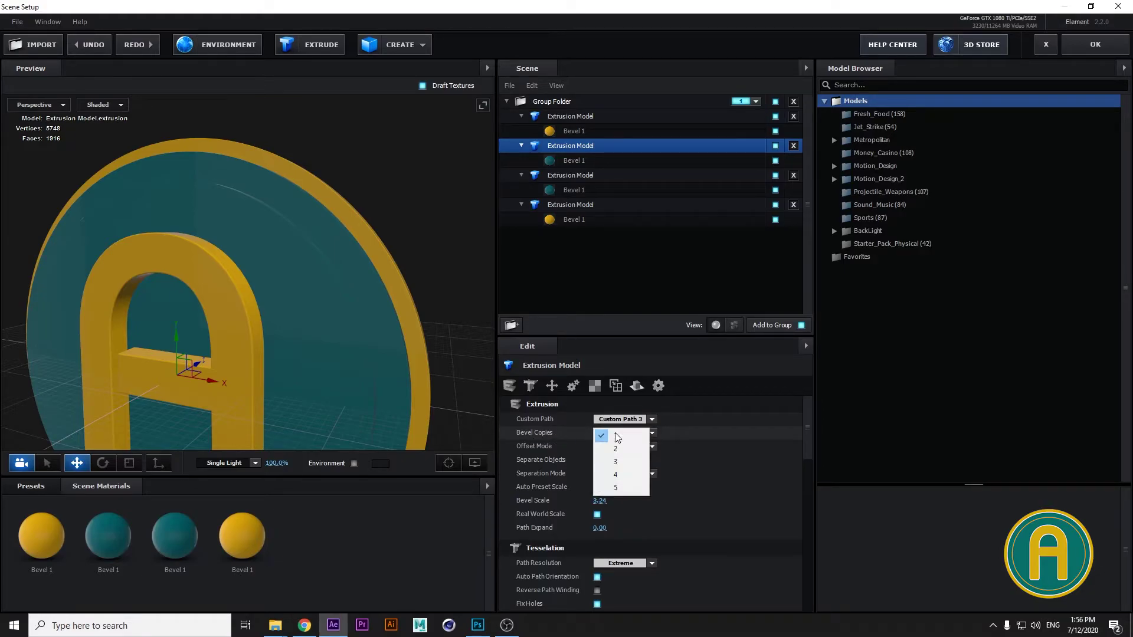
left_click(618, 451)
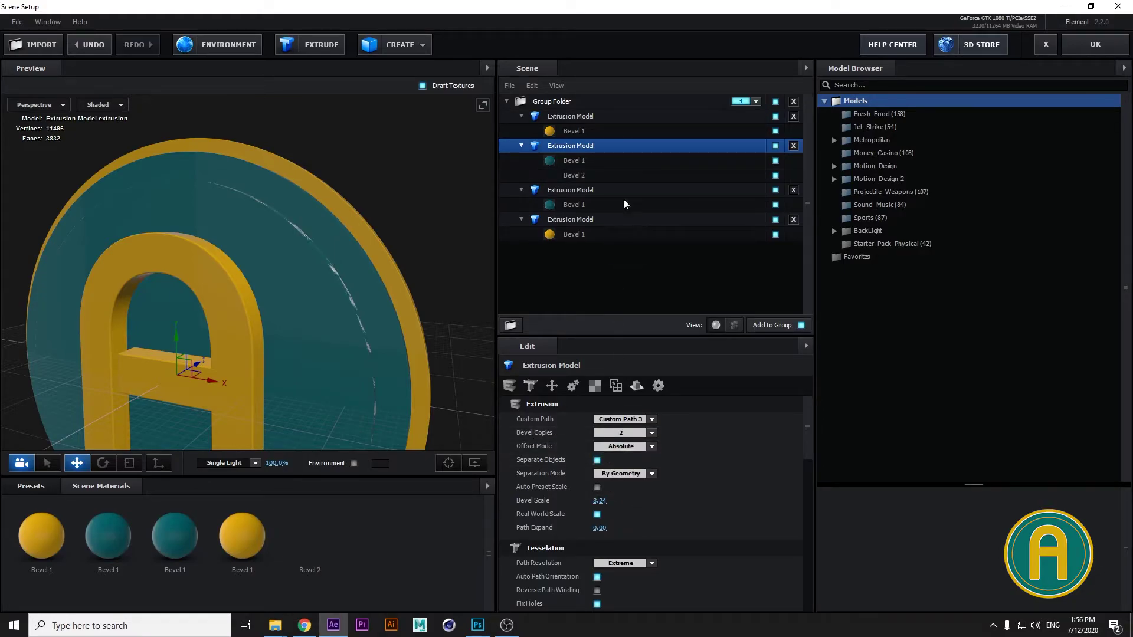
left_click(573, 178)
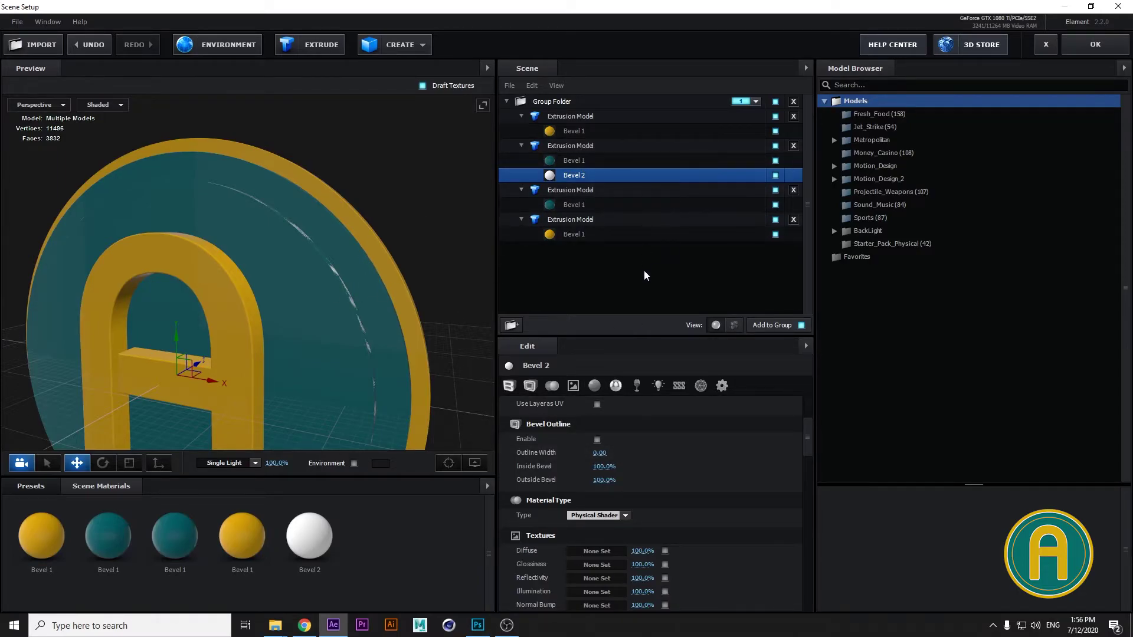
scroll(646, 486, "up", 2)
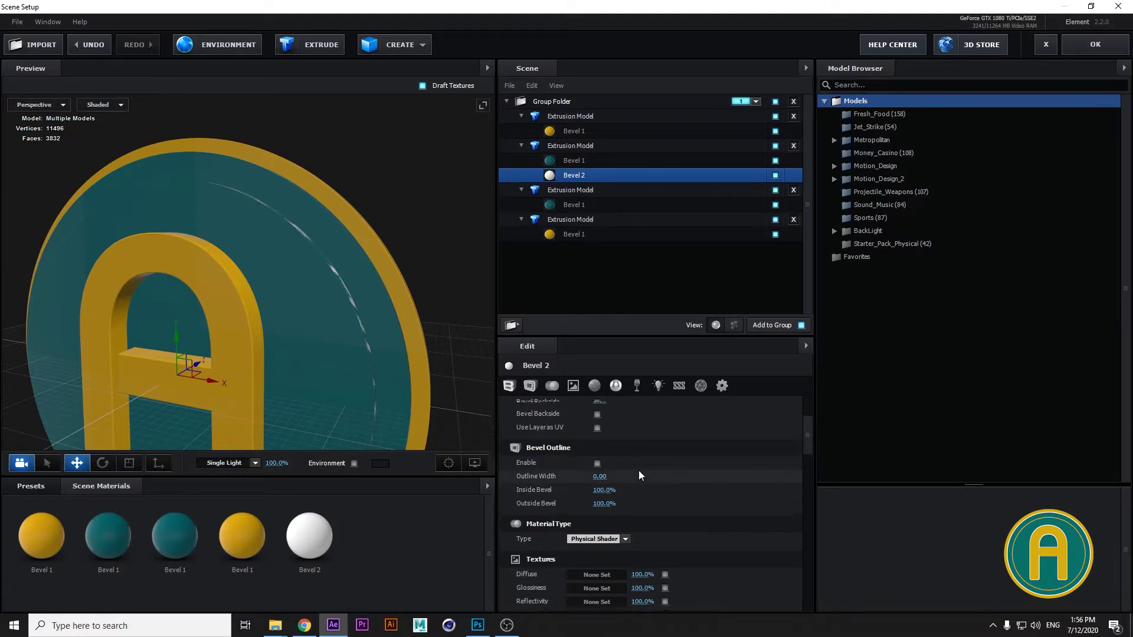
scroll(639, 475, "up", 4)
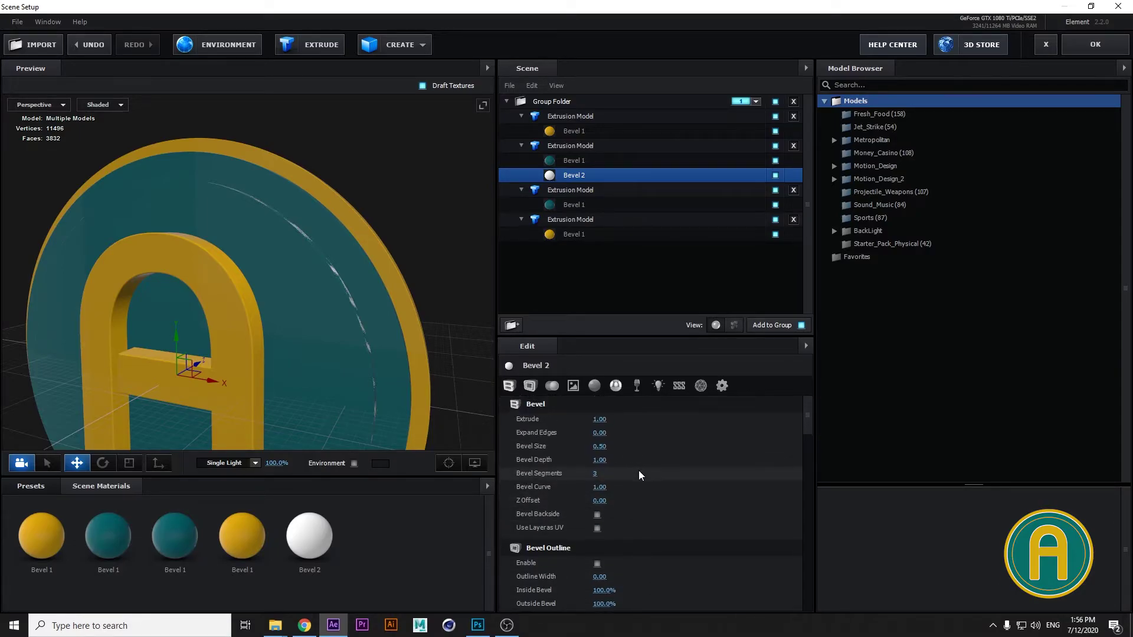
Shape the front teal disc's Bevel 2 into a thin outer ring with Extrude 0.92 and Expand Edges 4.41
left_click_drag(604, 421, 743, 439)
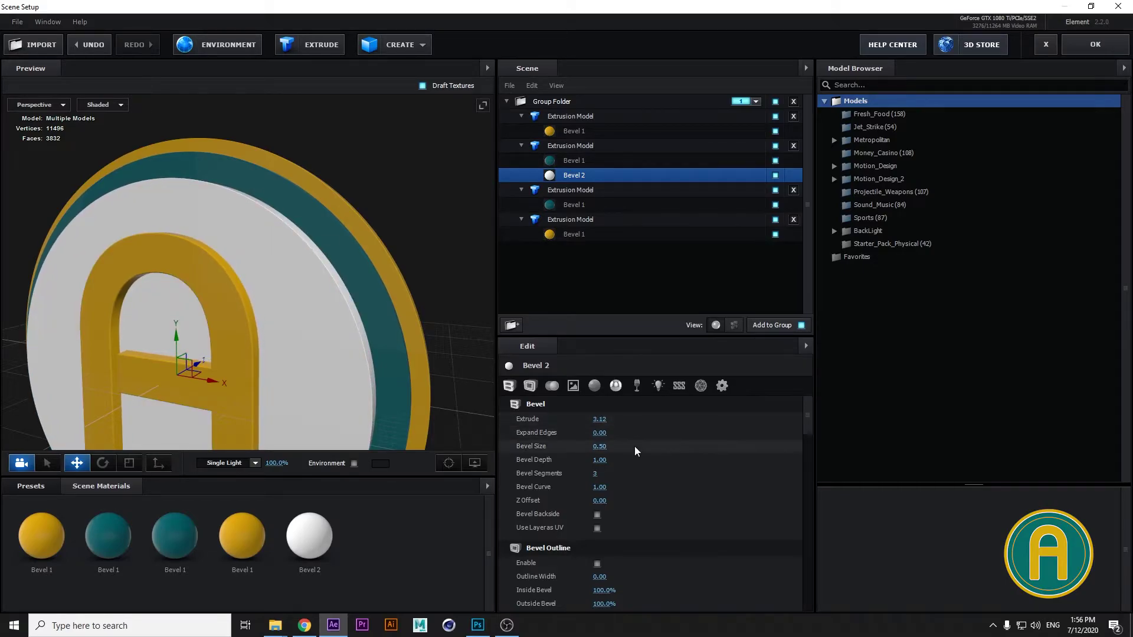
left_click_drag(600, 433, 682, 437)
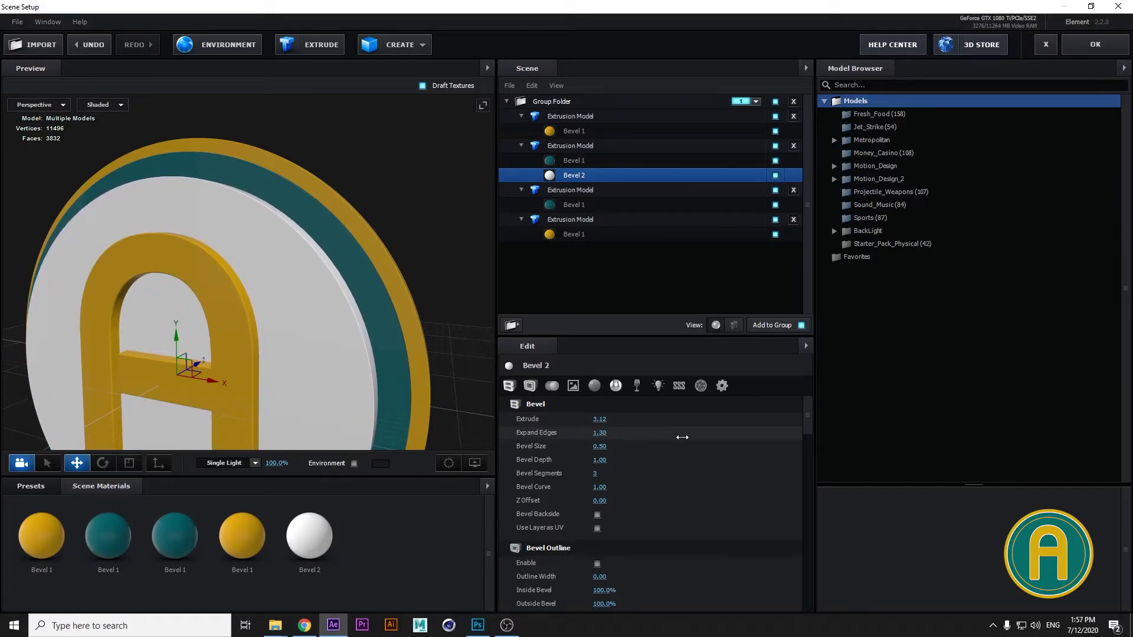
left_click_drag(600, 419, 443, 413)
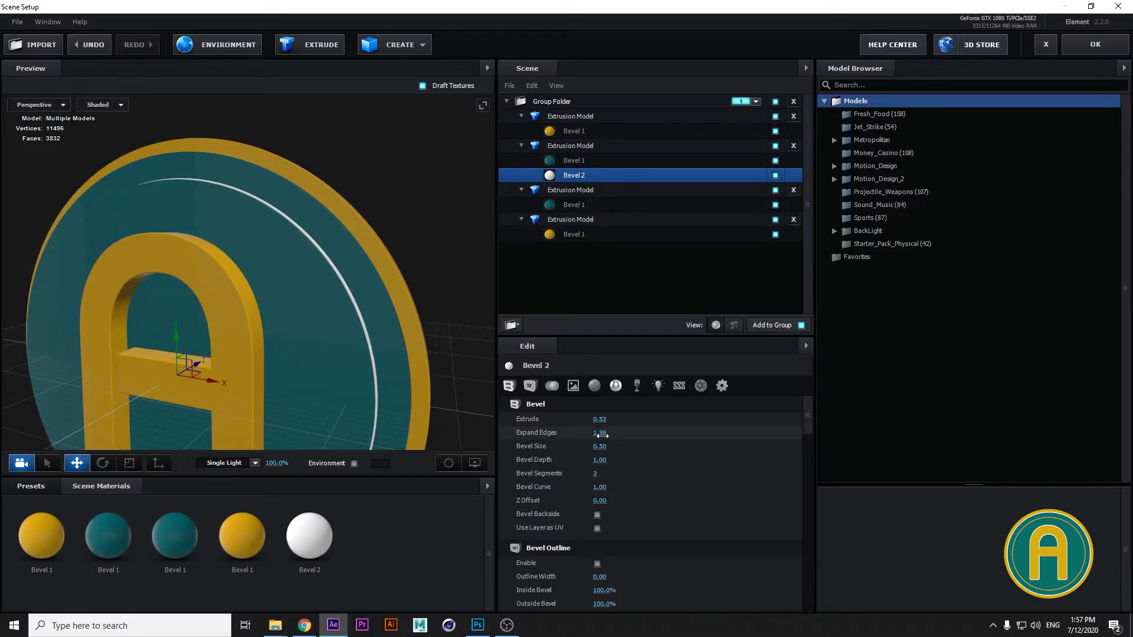
left_click_drag(602, 434, 810, 464)
left_click_drag(317, 285, 354, 295)
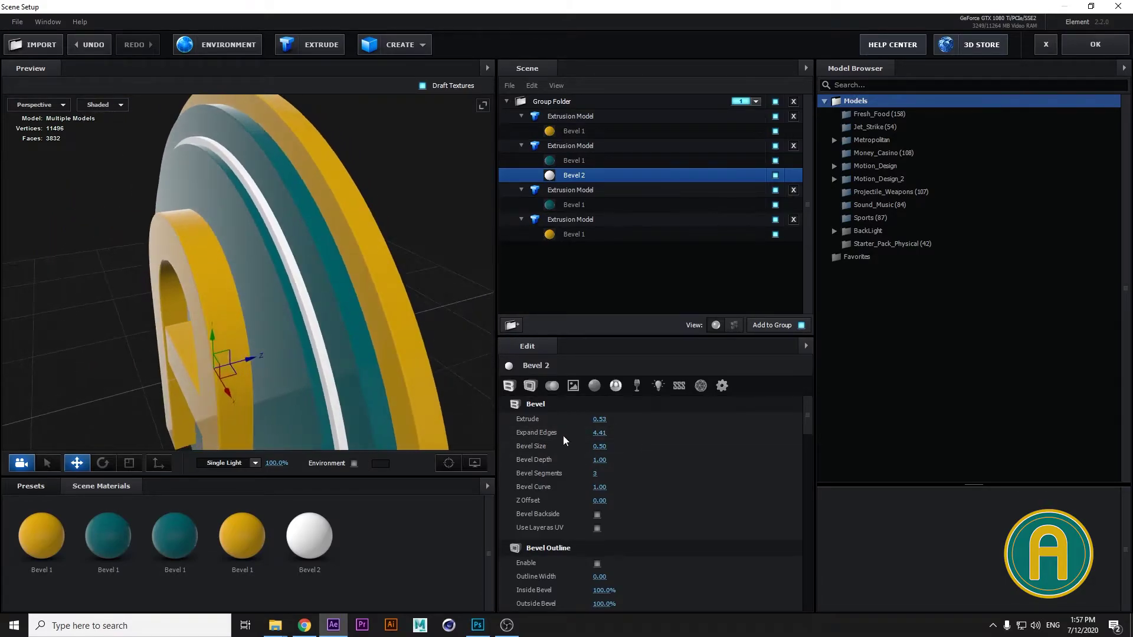
left_click_drag(600, 422, 625, 420)
left_click_drag(280, 275, 429, 339)
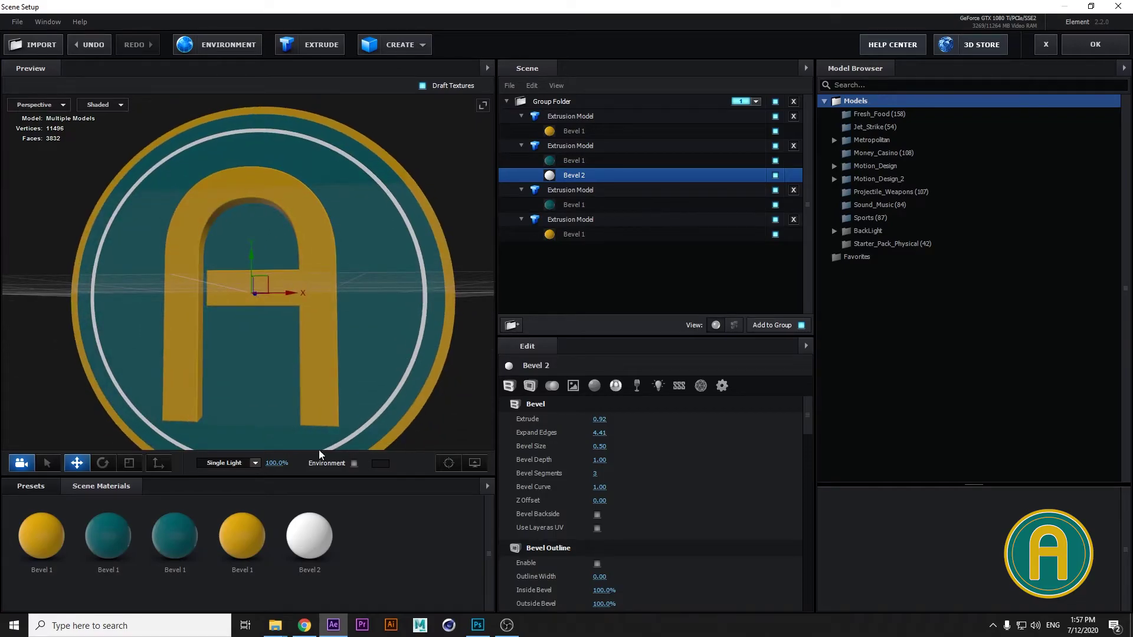
Check the ring colours of the Photoshop logo and copy the hex code DCA80A from the letter A's diffuse colour in Scene Setup
left_click(477, 625)
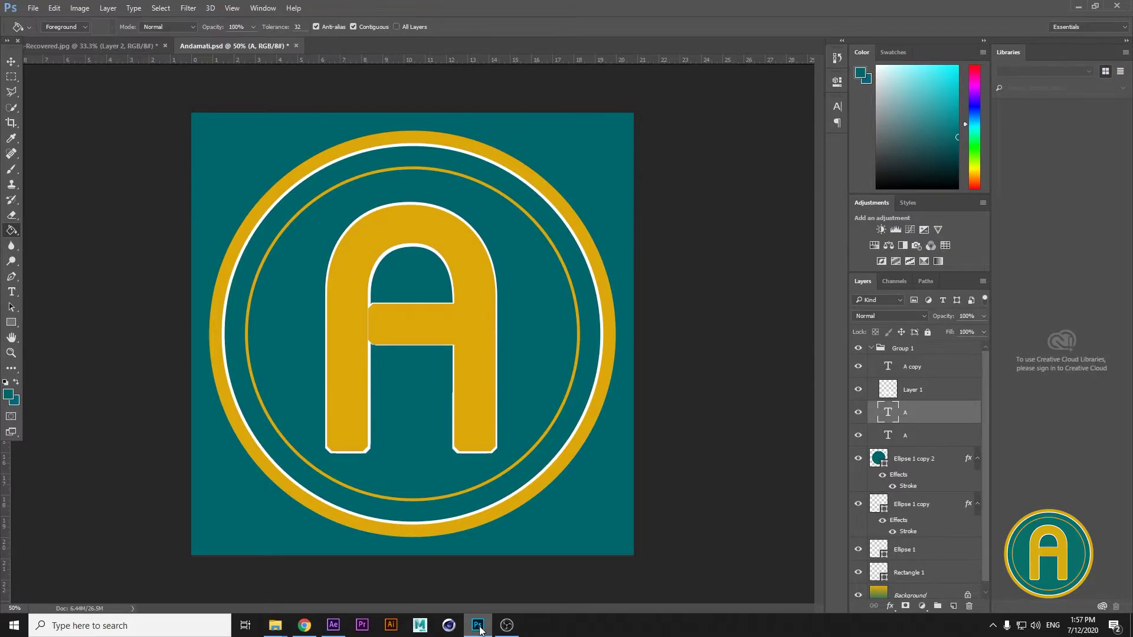
left_click(478, 627)
left_click(564, 131)
scroll(608, 449, "down", 5)
scroll(617, 472, "down", 5)
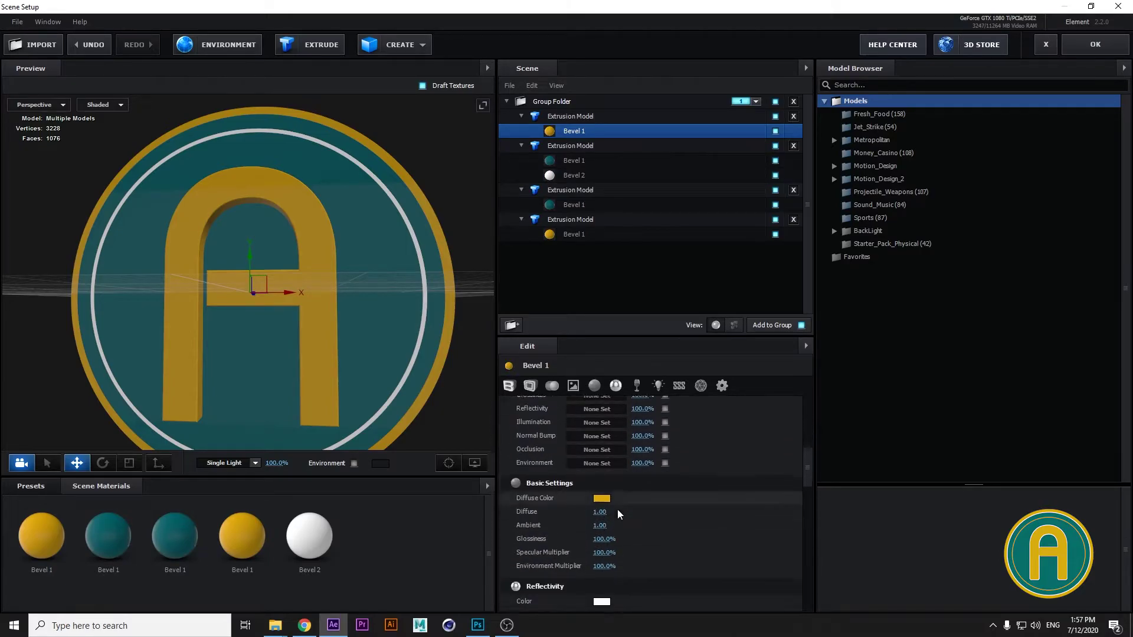
left_click(602, 460)
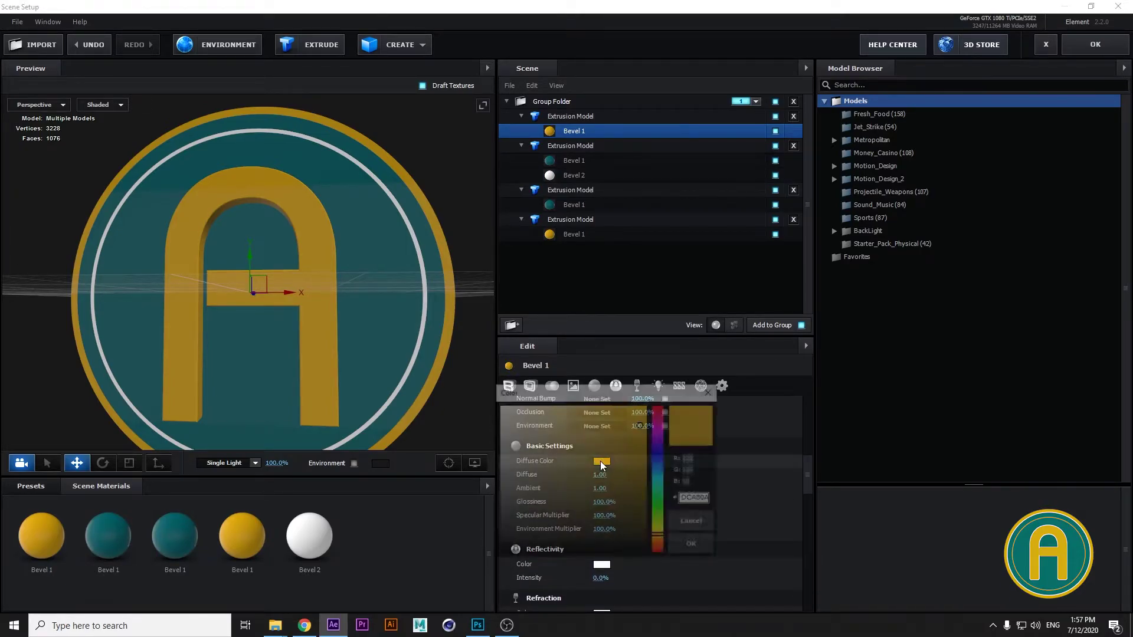
double_click(701, 499)
key("ctrl+c")
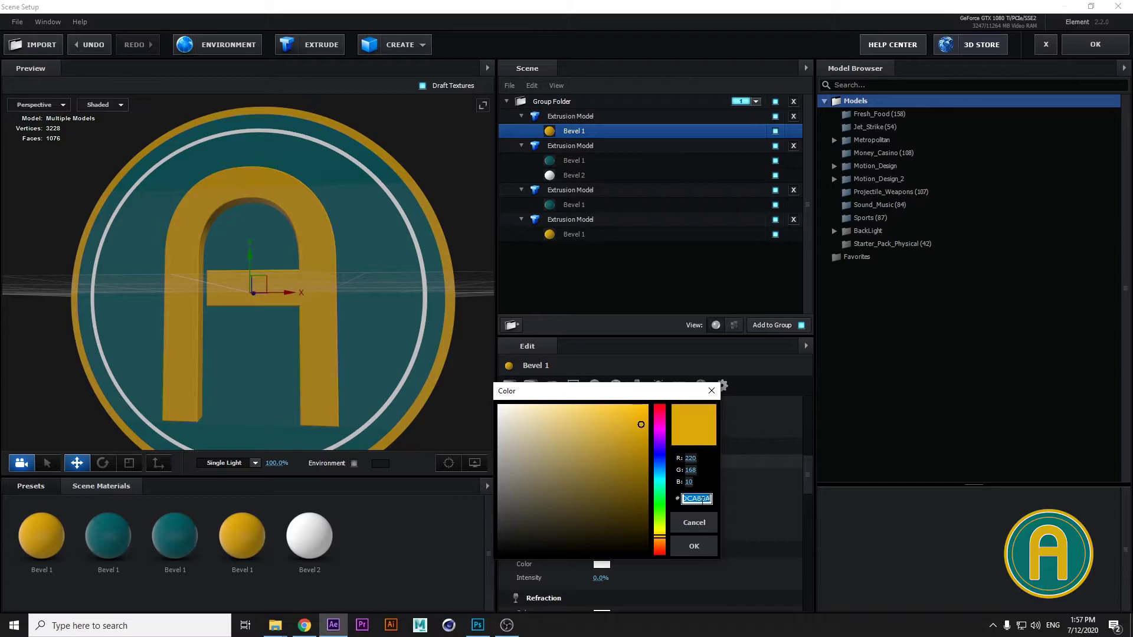
left_click(714, 544)
Set the diffuse colour of the front teal disc's Bevel 2 to the copied gold, DCA80A
left_click(578, 177)
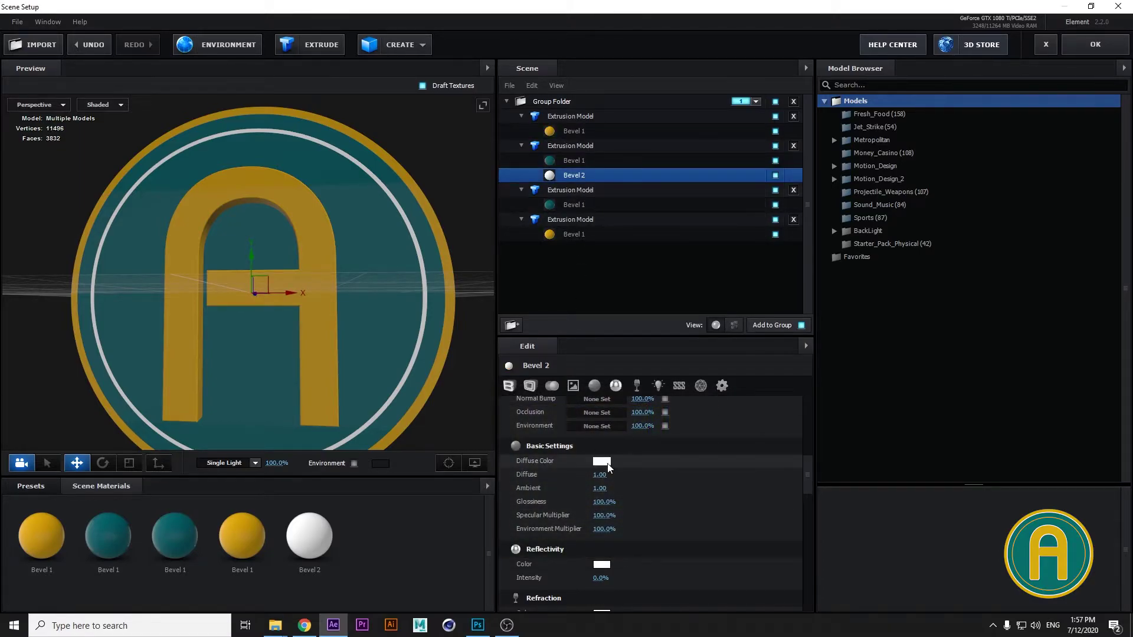
left_click(602, 462)
double_click(699, 499)
key("ctrl+v")
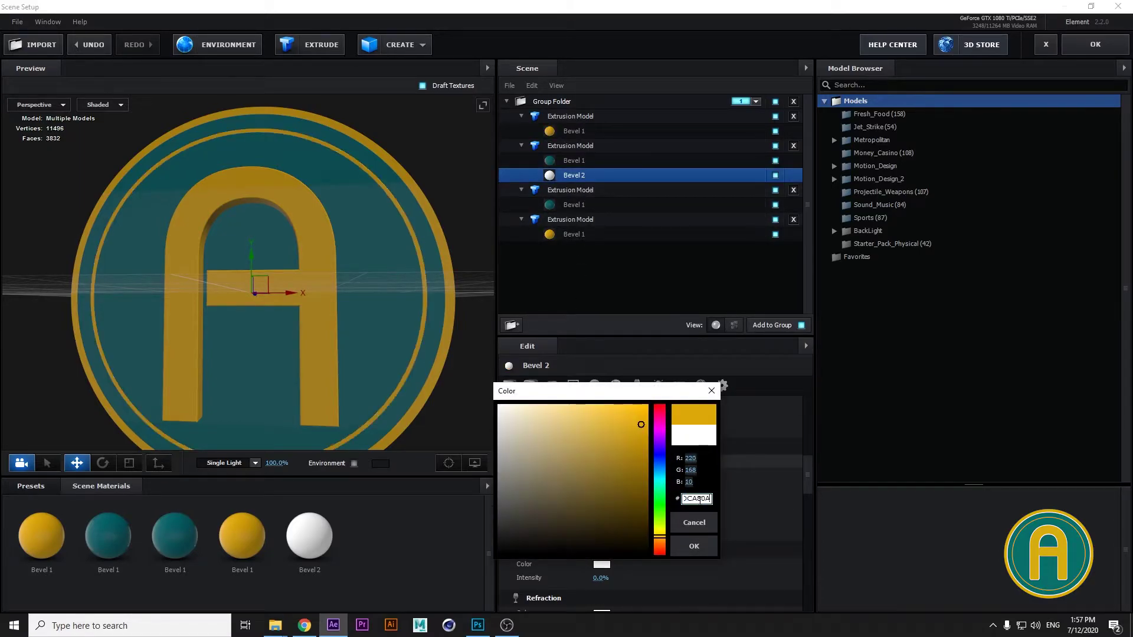
left_click(713, 551)
Set Bevel Copies to 2 on the larger teal disc's extrusion model
left_click_drag(386, 319, 272, 227)
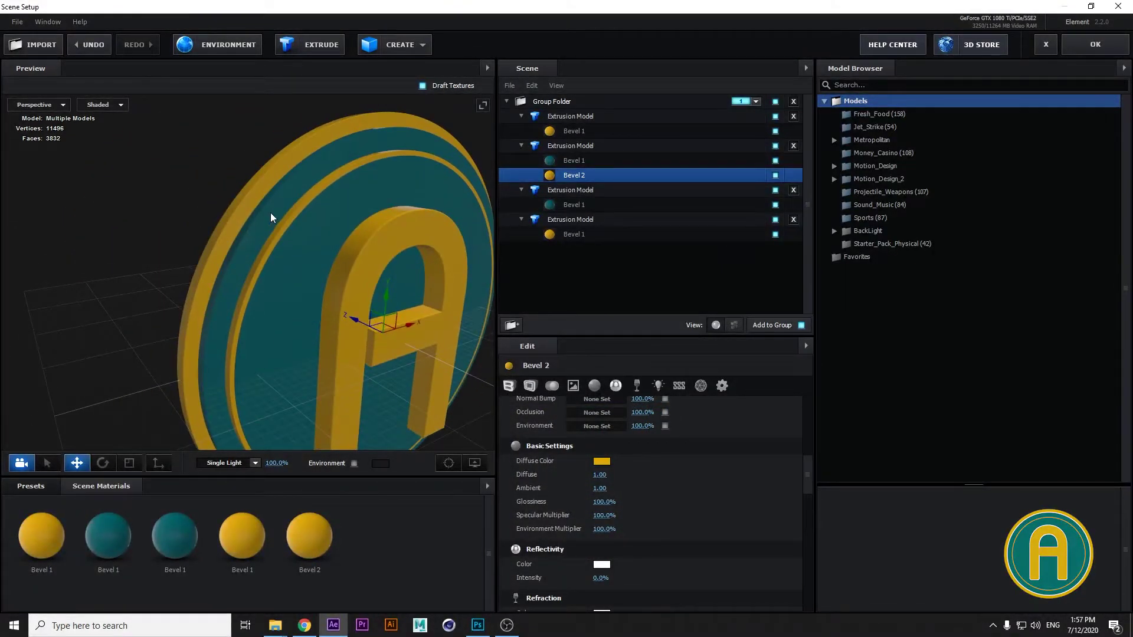
left_click(272, 218)
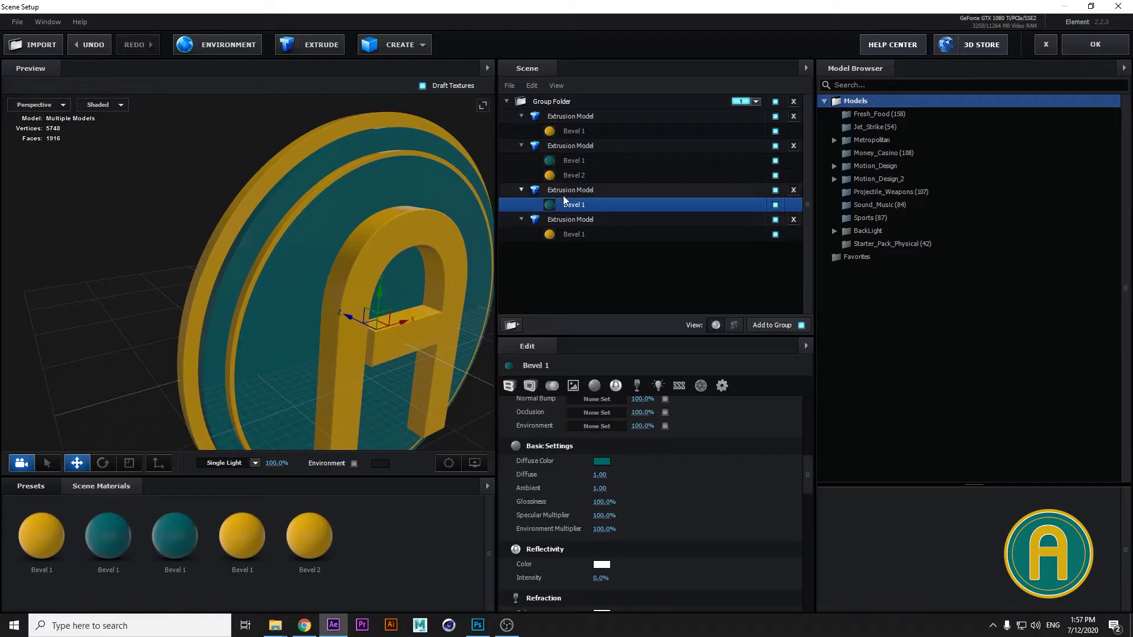
scroll(645, 498, "up", 5)
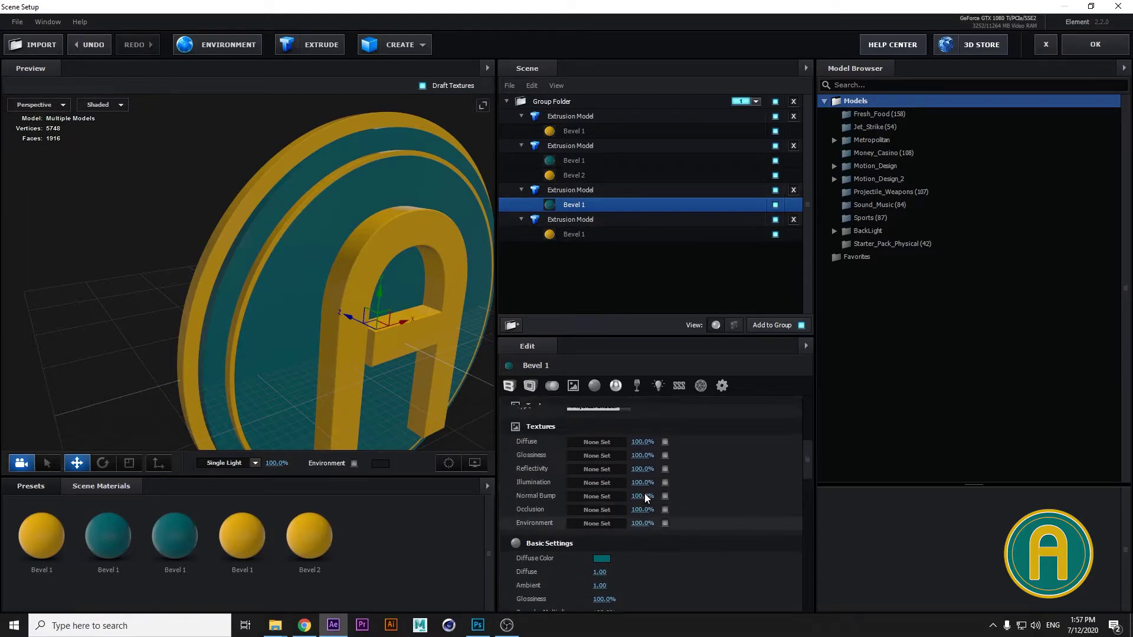
scroll(644, 493, "up", 3)
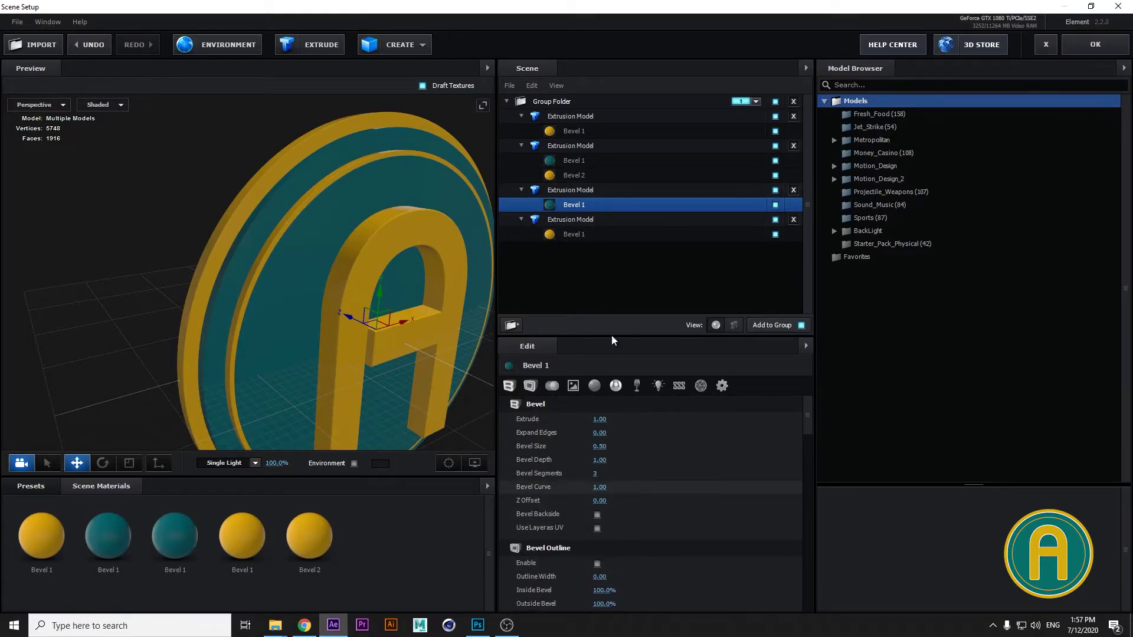
left_click(582, 192)
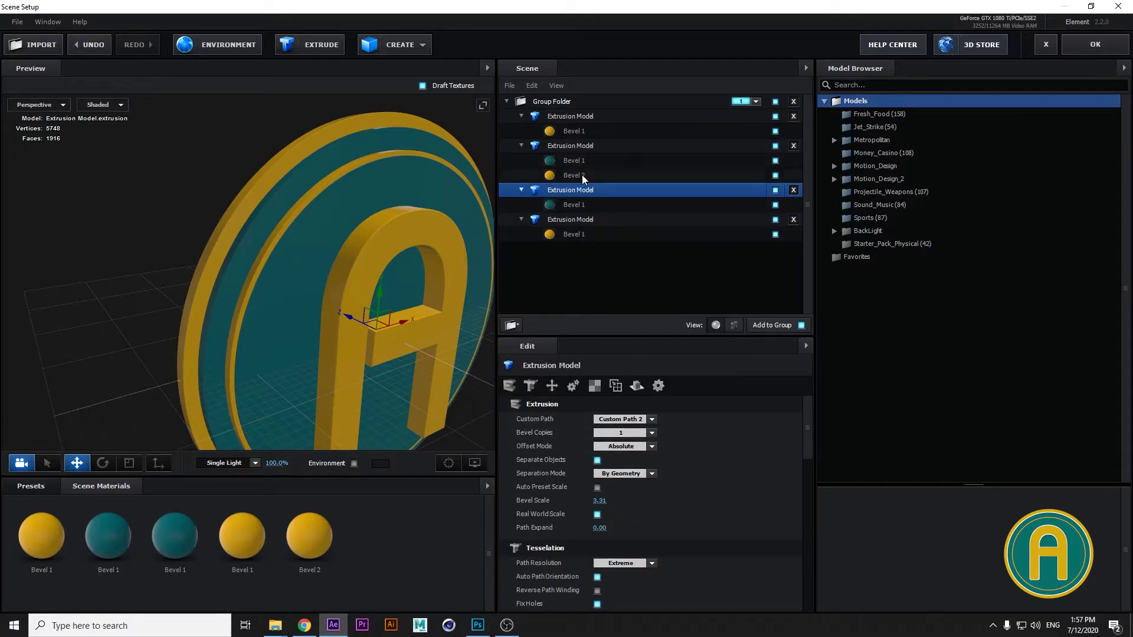
left_click(631, 431)
left_click(633, 454)
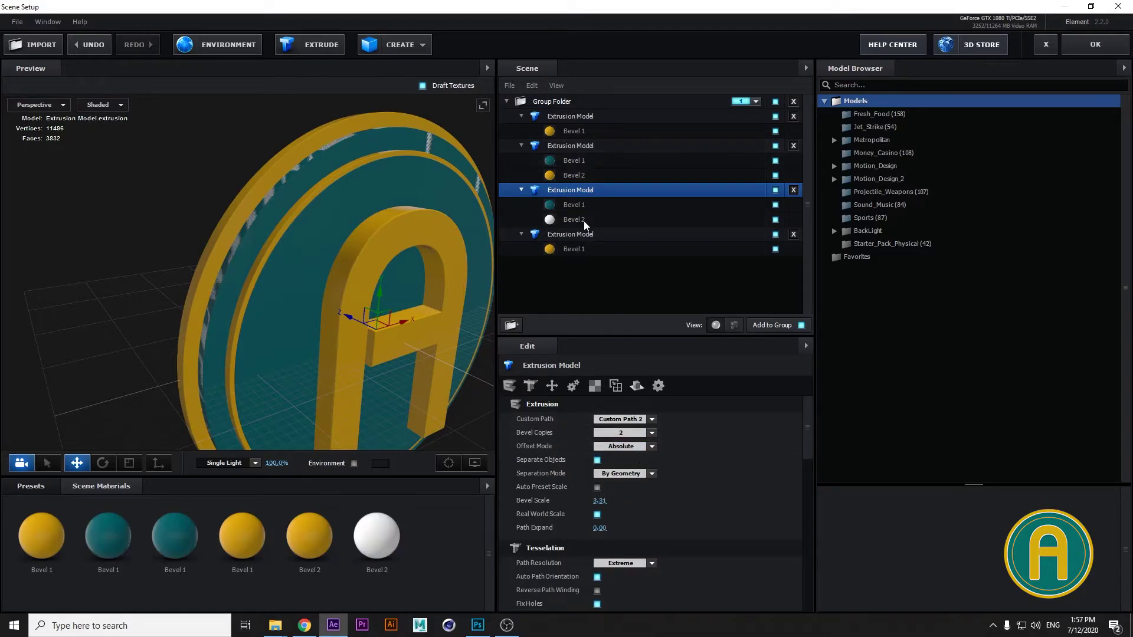
Shape the larger teal disc's Bevel 2 into a thin white rim with Expand Edges 2.62 and Extrude 0.97
left_click(578, 221)
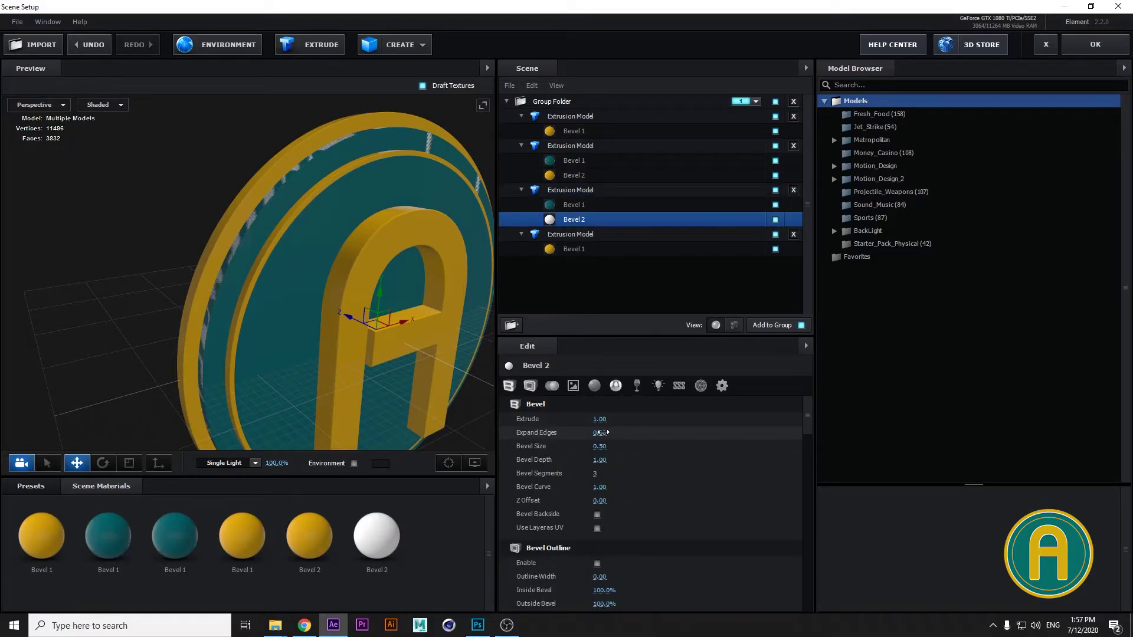
left_click_drag(600, 433, 783, 458)
left_click_drag(599, 419, 599, 421)
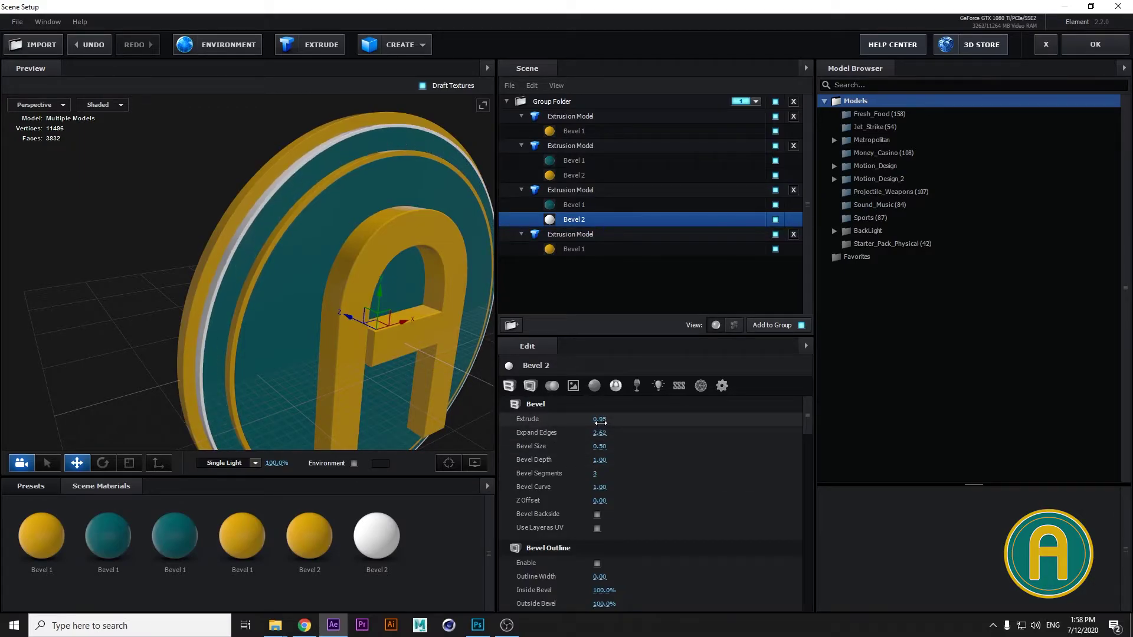
left_click_drag(337, 234, 296, 220)
scroll(305, 221, "up", 3)
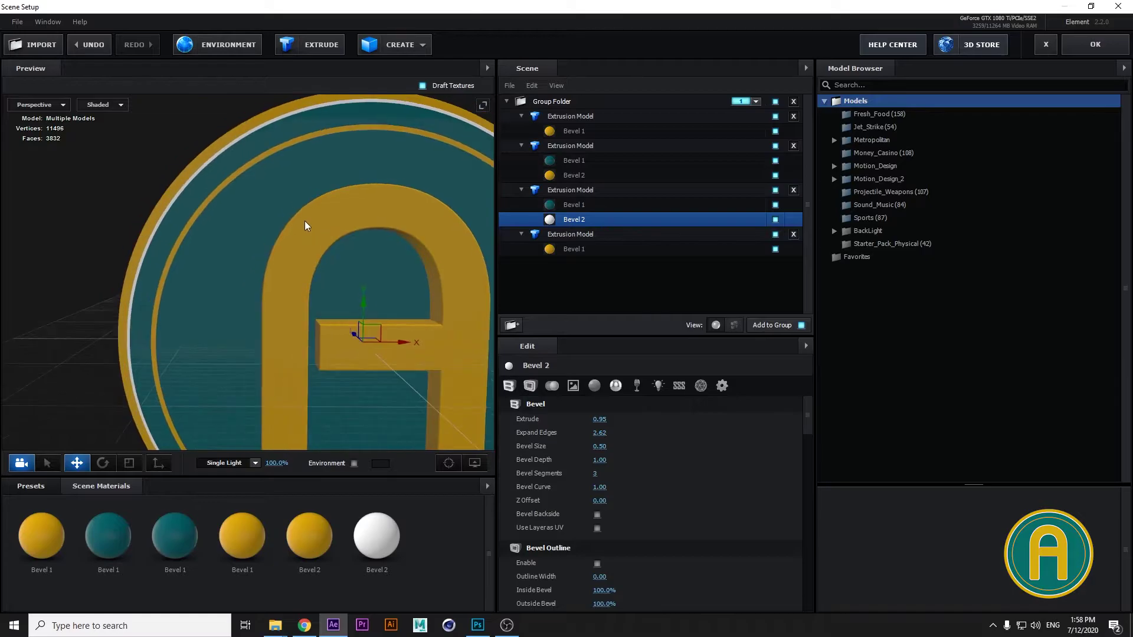
left_click_drag(221, 187, 306, 281)
left_click_drag(602, 419, 532, 413)
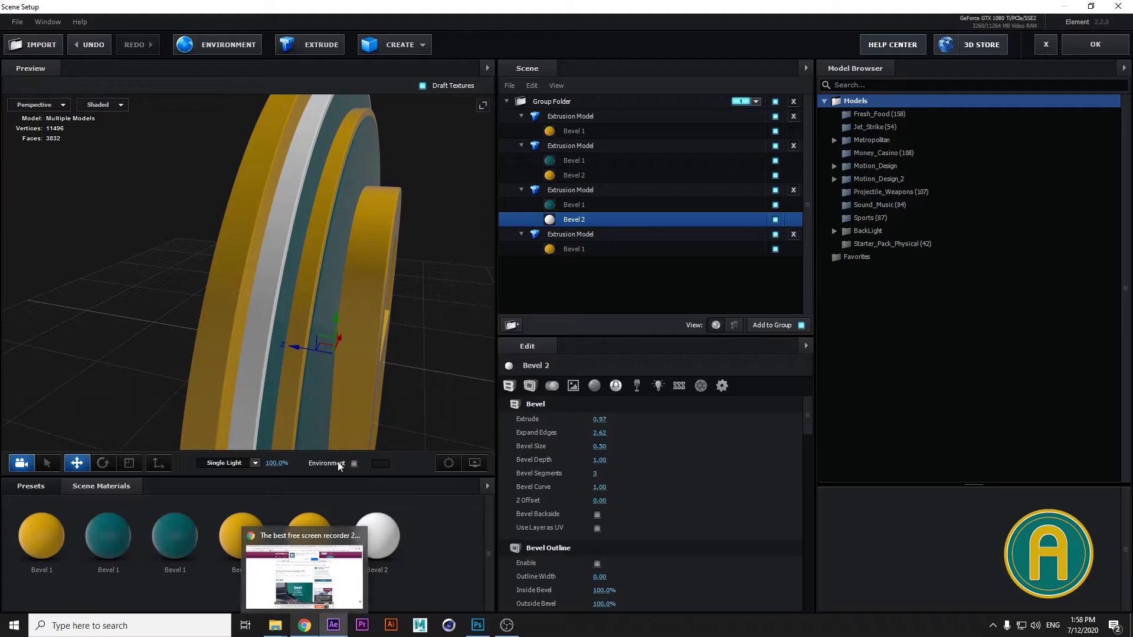
Compare the front view of the 3D model with the original logo in Photoshop and return to Scene Setup
left_click(502, 587)
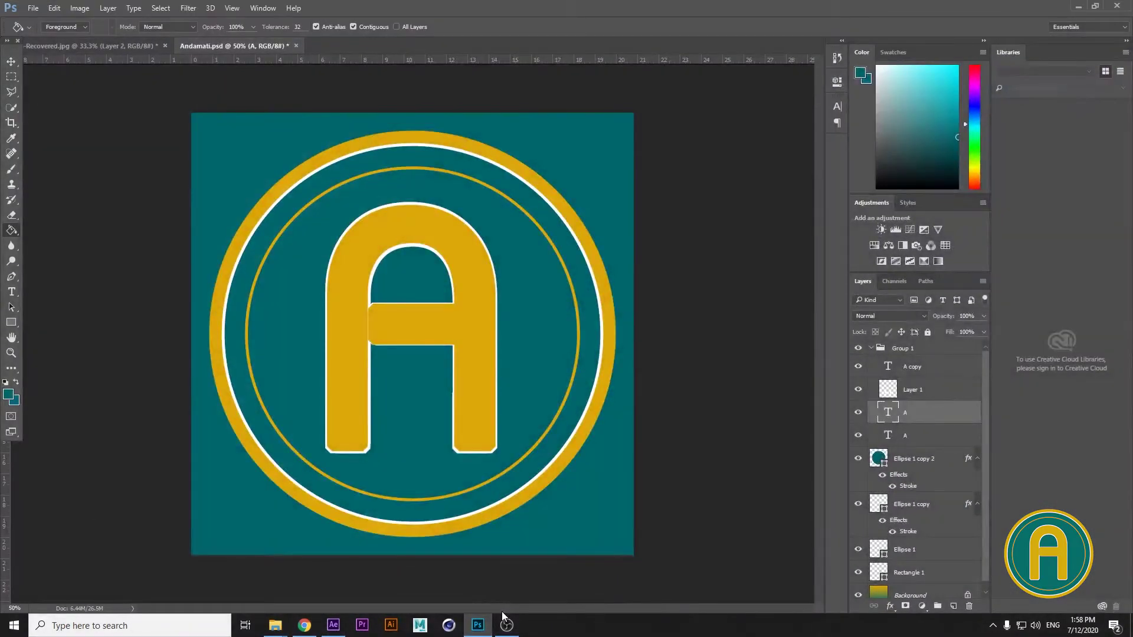
left_click(472, 627)
left_click_drag(458, 398, 381, 380)
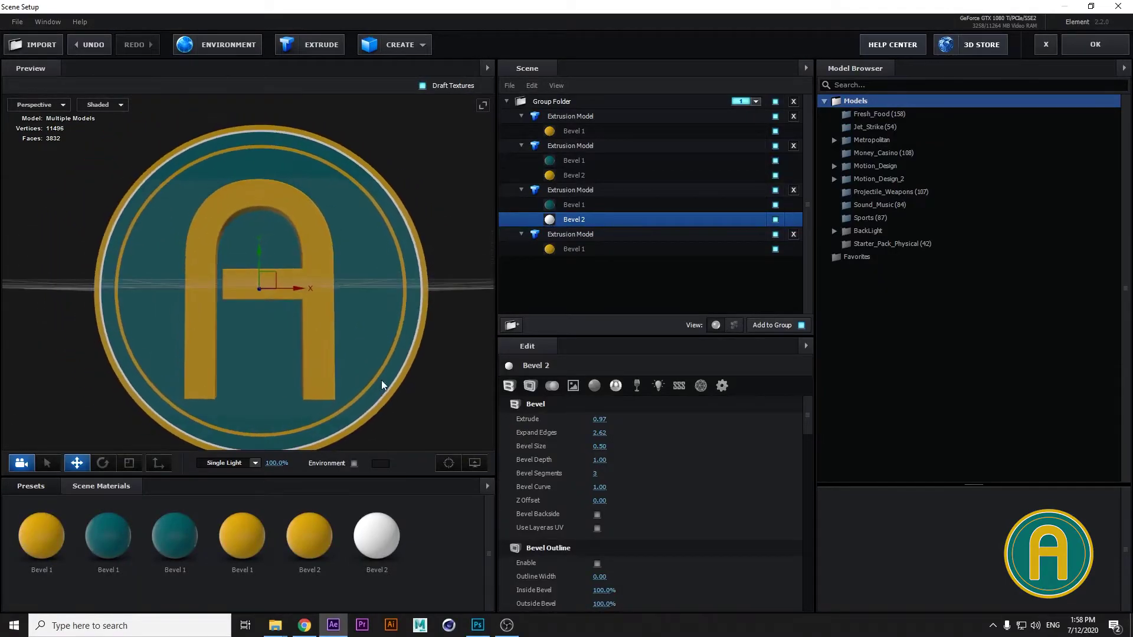
left_click(482, 629)
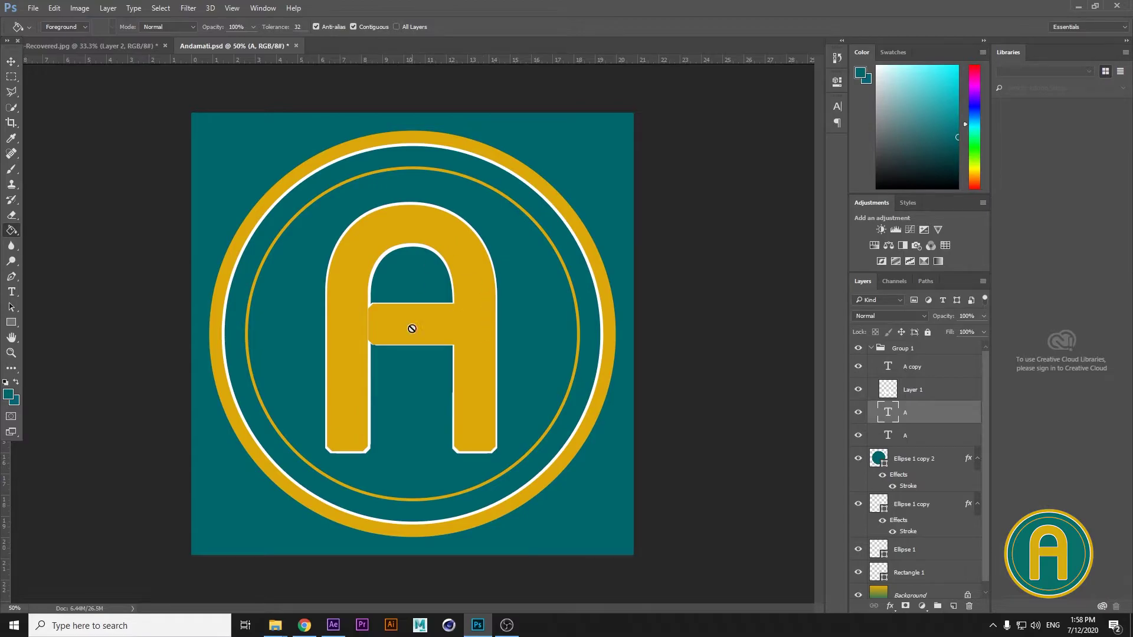
left_click(1074, 6)
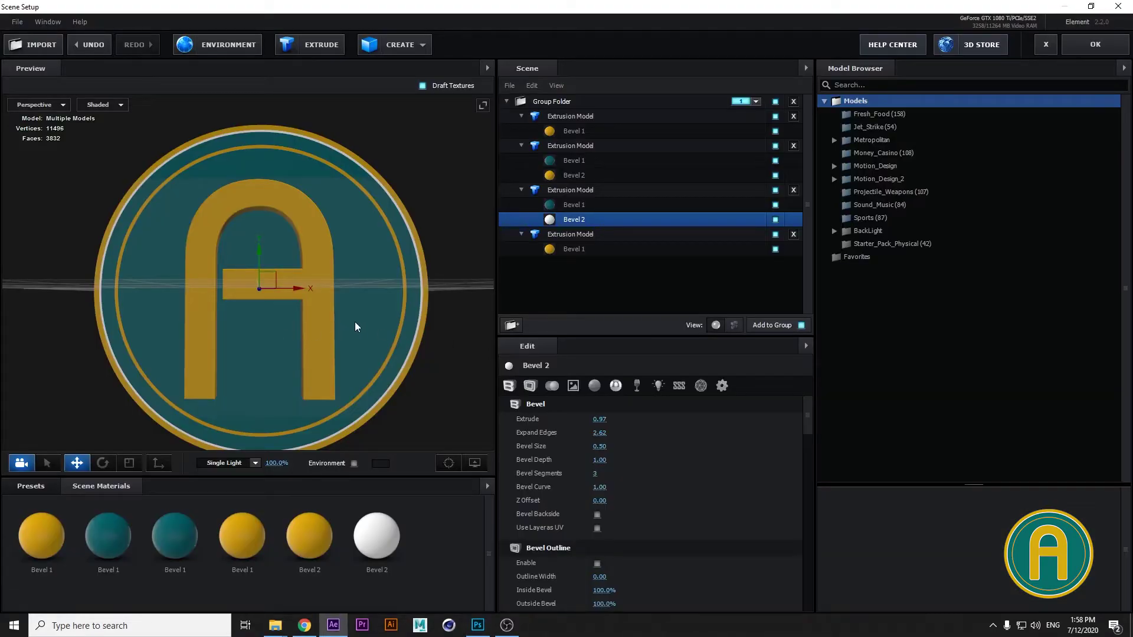
Set Bevel Copies to 2 on the letter A's extrusion model
left_click(591, 131)
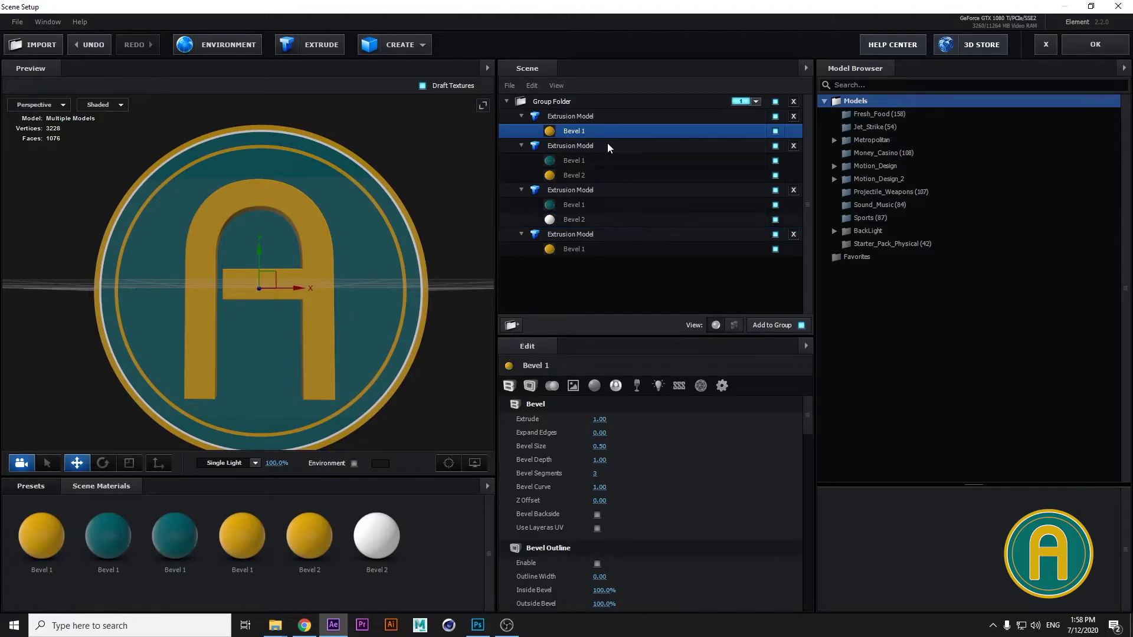
left_click(575, 117)
left_click_drag(402, 293, 334, 318)
scroll(334, 317, "up", 3)
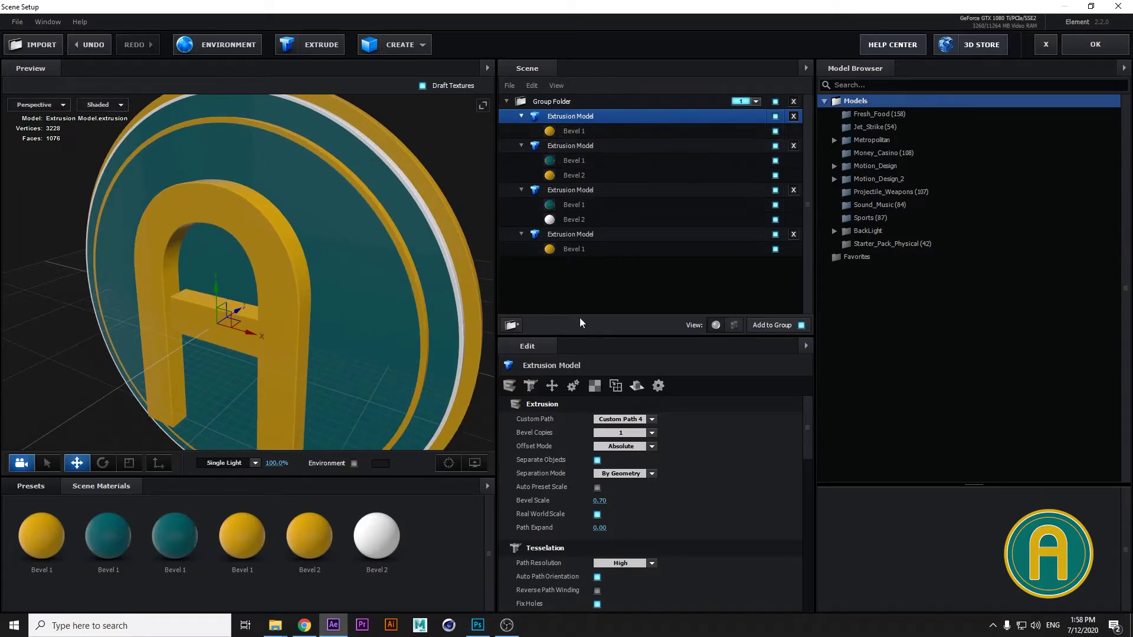
left_click(632, 434)
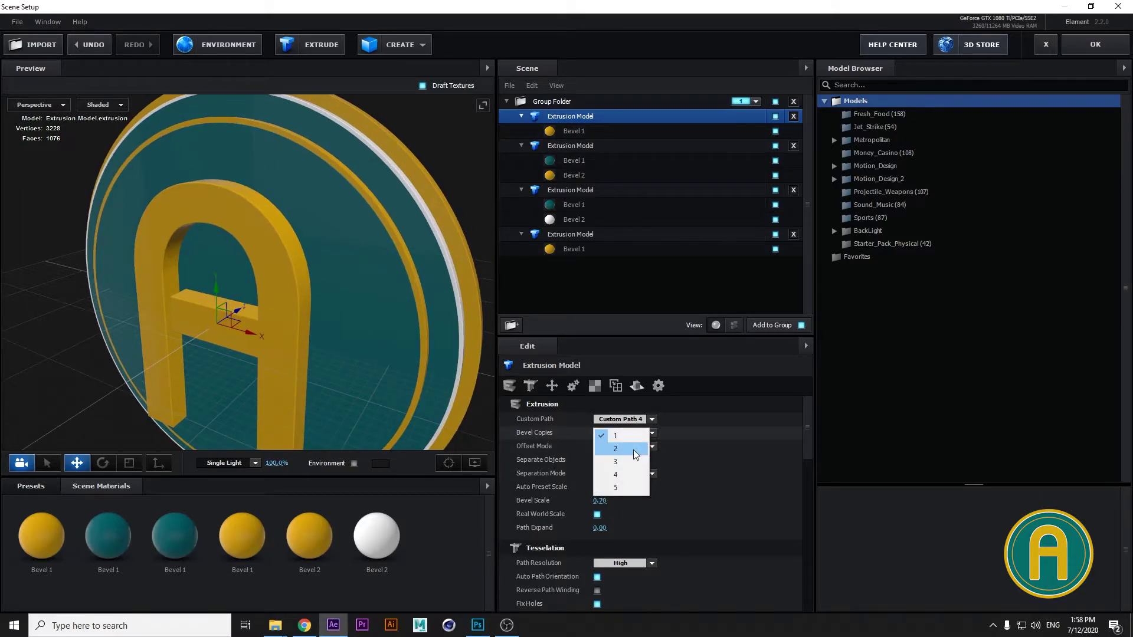
left_click(633, 450)
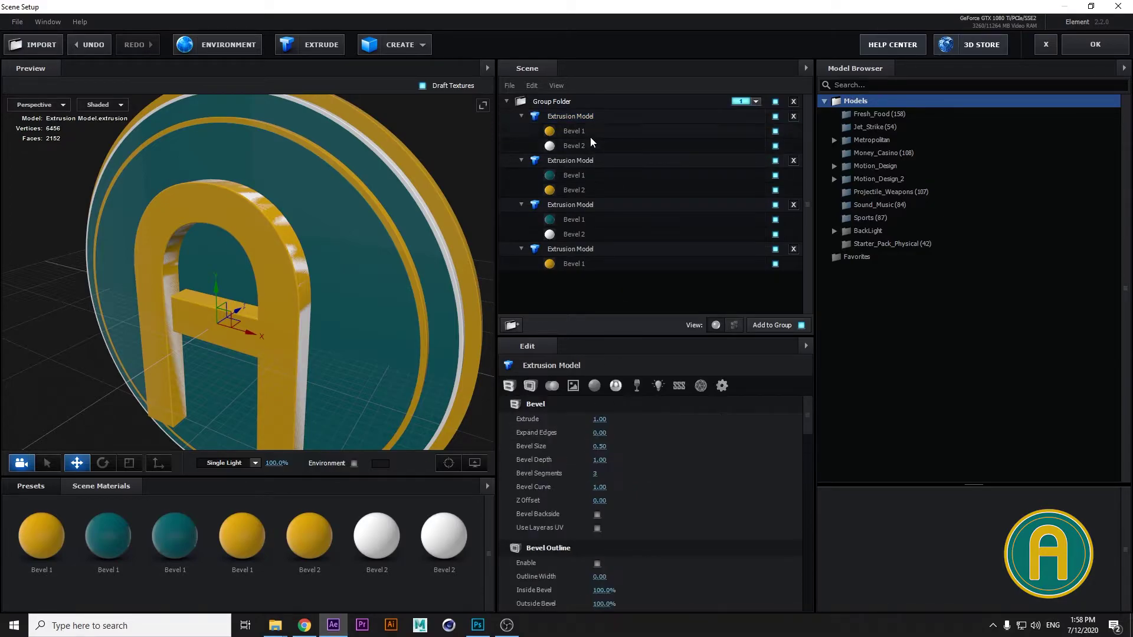
Shape the letter A's white Bevel 2 into a thin outline with Expand Edges 0.56 and Extrude 0.99
left_click(594, 143)
mouse_move(599, 432)
left_mouse_down()
mouse_move(638, 437)
mouse_move(601, 423)
mouse_move(605, 436)
left_mouse_up()
mouse_move(331, 318)
left_mouse_down()
mouse_move(318, 310)
mouse_move(339, 289)
mouse_move(341, 304)
left_mouse_up()
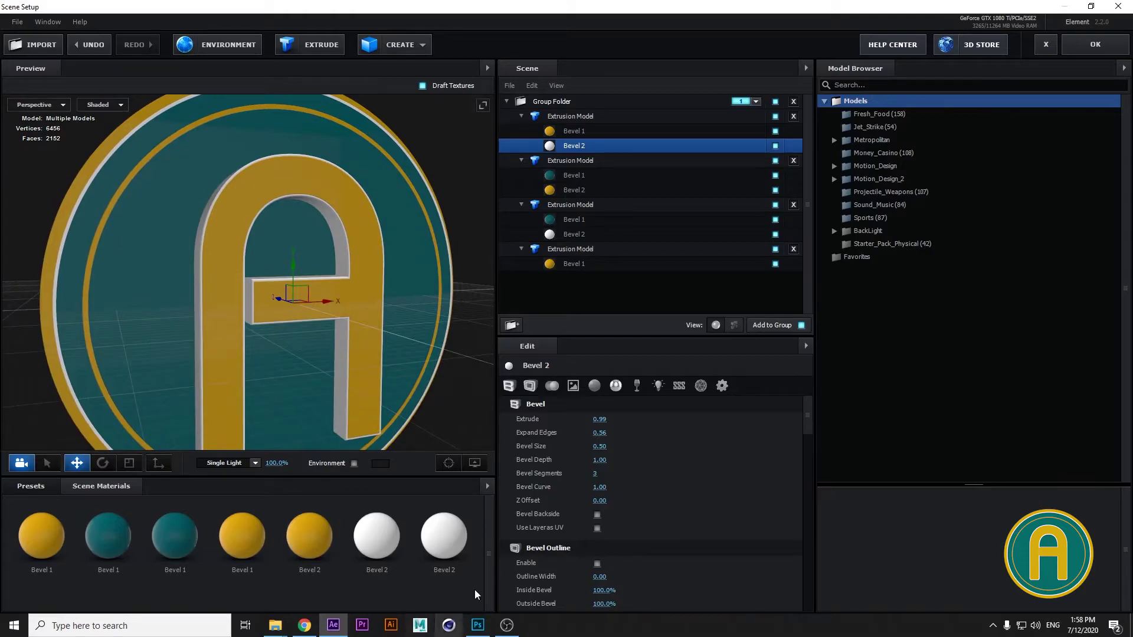
Check the original logo in Photoshop, fine-tune Extrude and Expand Edges on the letter's Bevel 2, and apply the scene to the composition
left_click(481, 628)
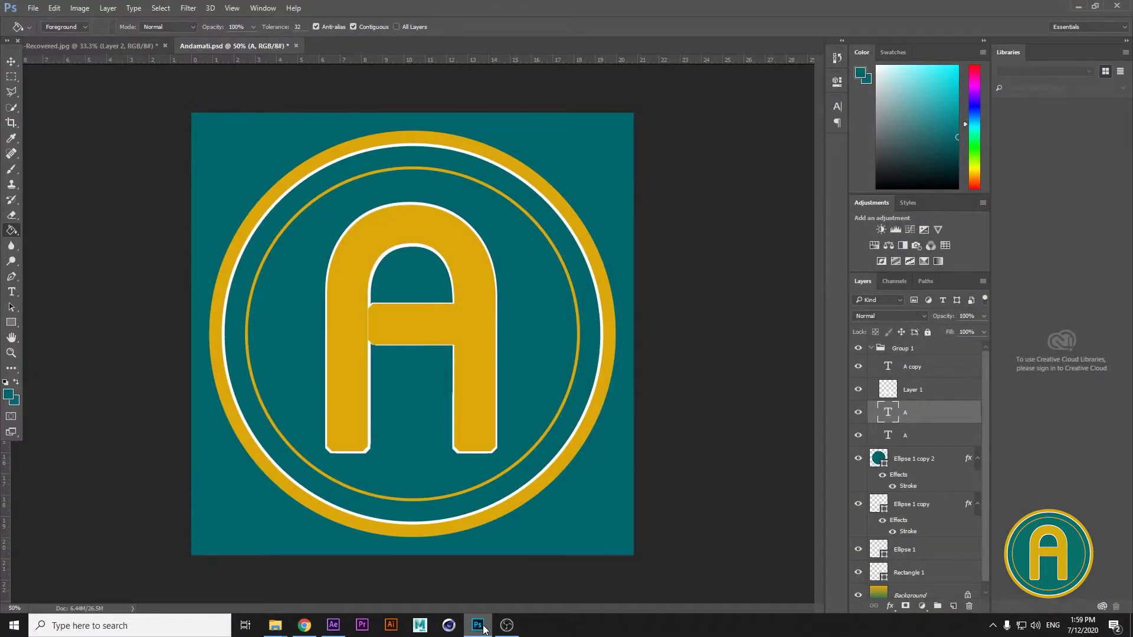
left_click(478, 625)
mouse_move(389, 373)
left_mouse_down()
mouse_move(349, 374)
mouse_move(406, 377)
left_mouse_up()
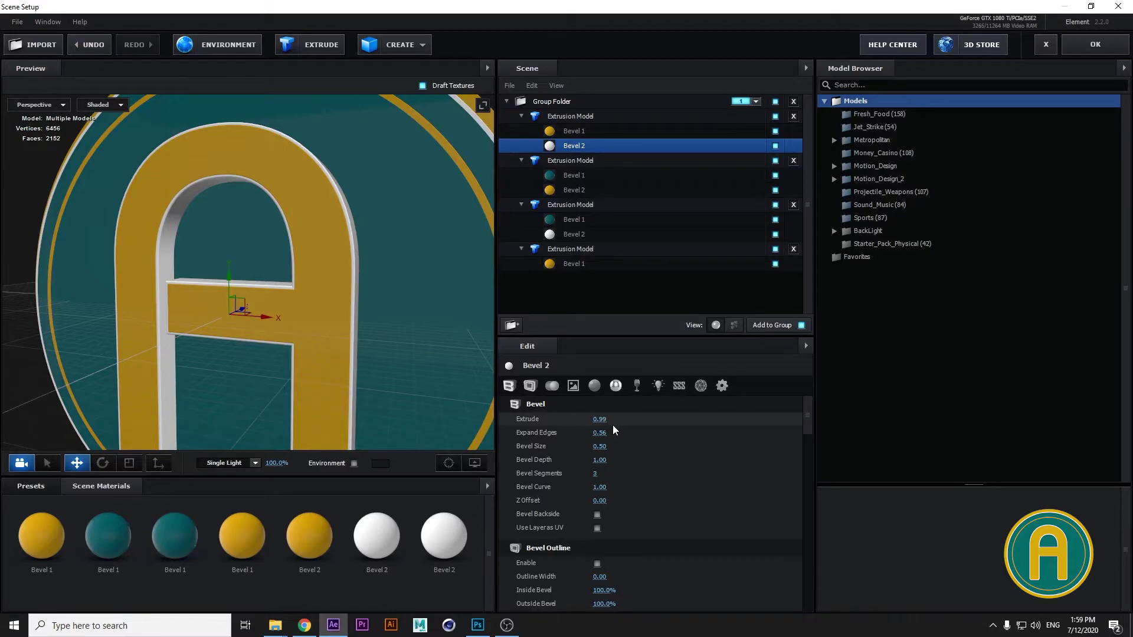
mouse_move(612, 424)
left_mouse_down()
mouse_move(622, 421)
mouse_move(604, 420)
left_mouse_up()
left_click_drag(599, 434, 612, 433)
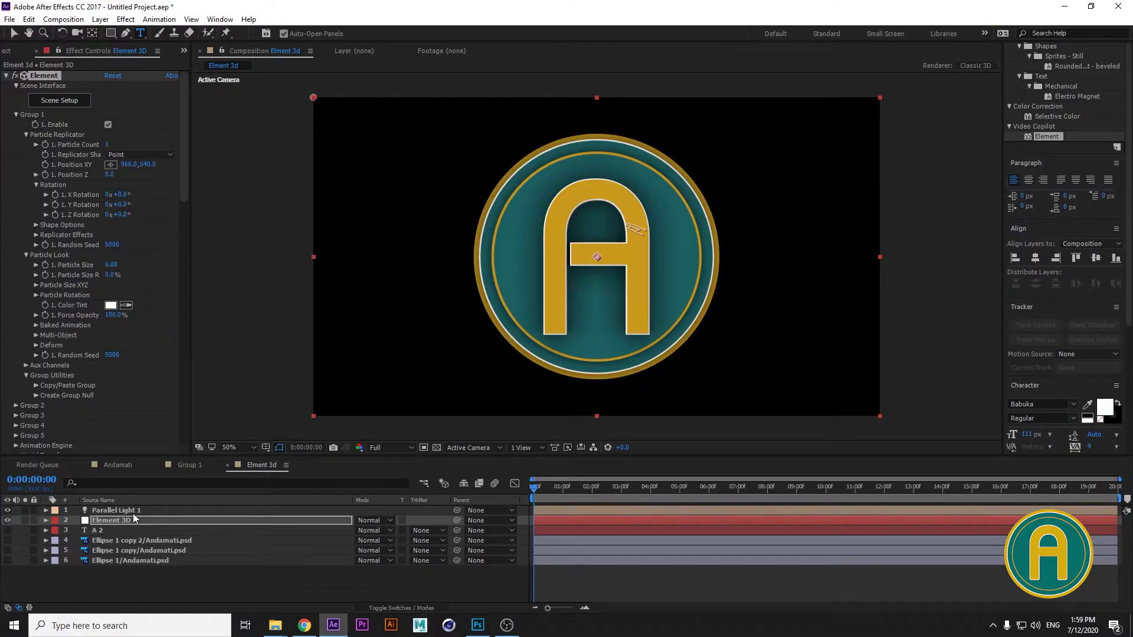
Turn the Element group's Y Rotation to about 23° to inspect the logo's depth and return it to 0°
mouse_move(120, 208)
left_mouse_down()
mouse_move(180, 214)
mouse_move(91, 212)
mouse_move(138, 211)
left_mouse_up()
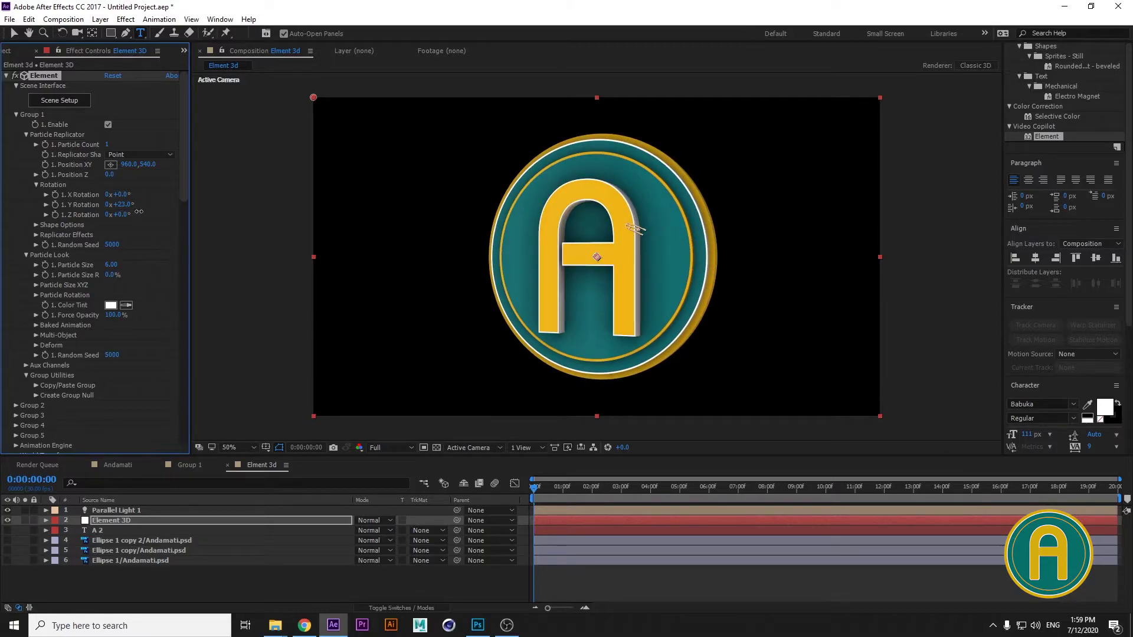
left_click_drag(141, 212, 128, 211)
left_click(239, 590)
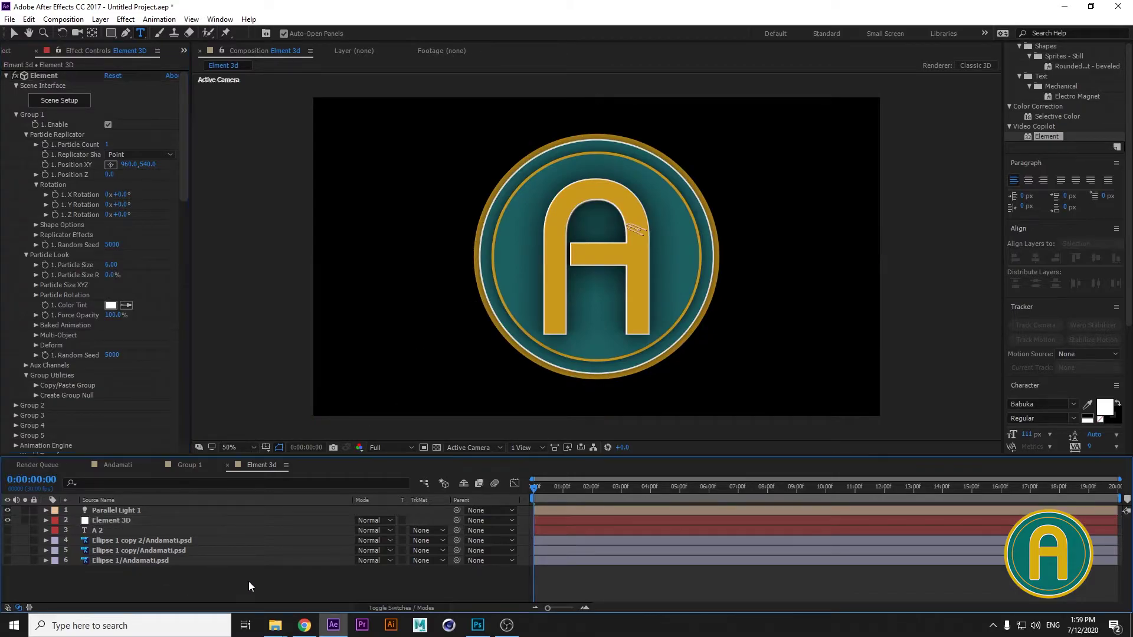
Add a one-node camera with the 50mm preset to the composition
right_click(250, 579)
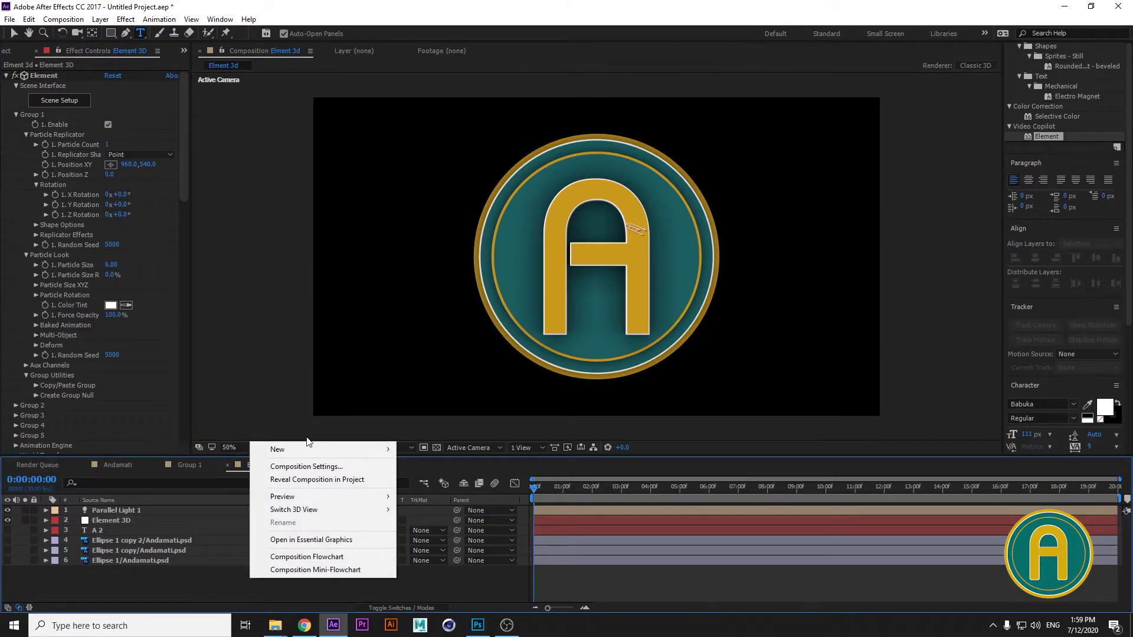
right_click(218, 573)
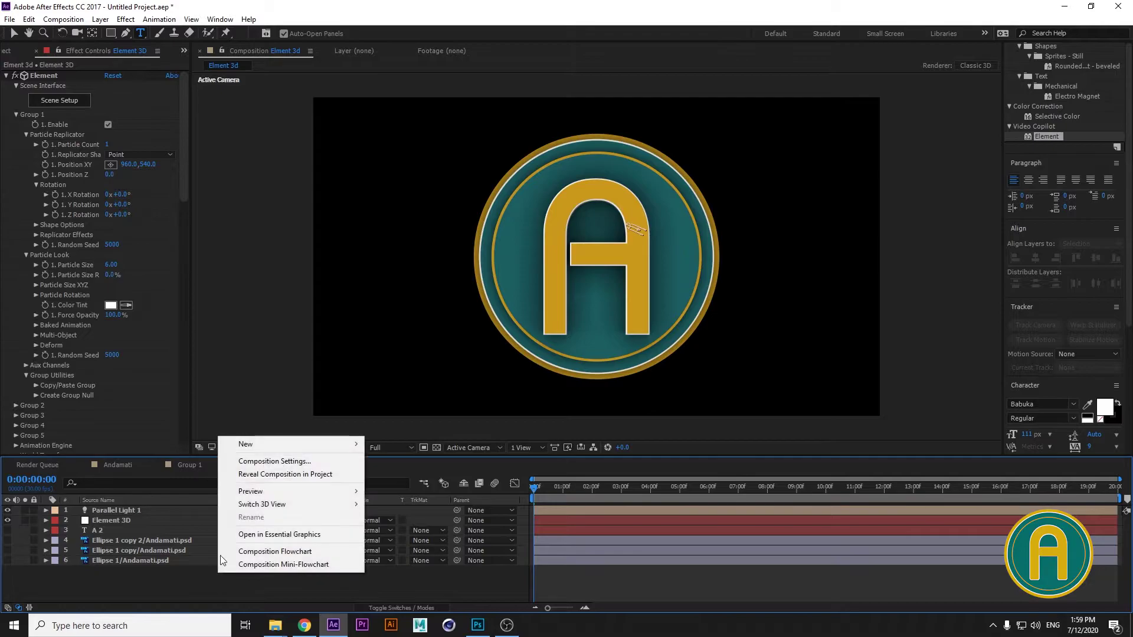
mouse_move(268, 448)
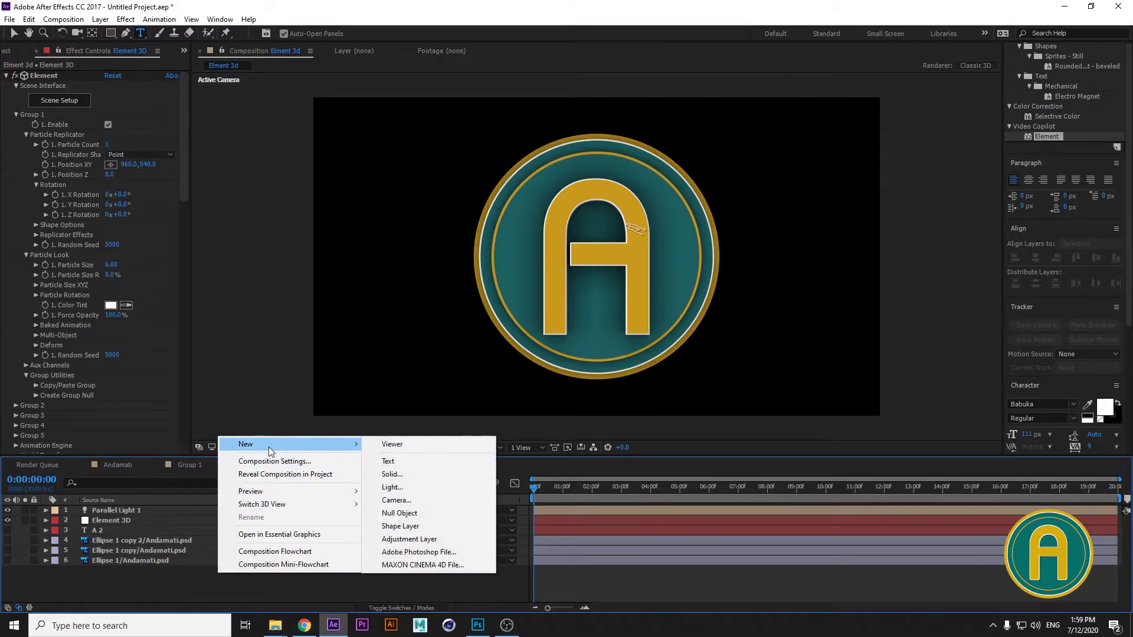
left_click(401, 502)
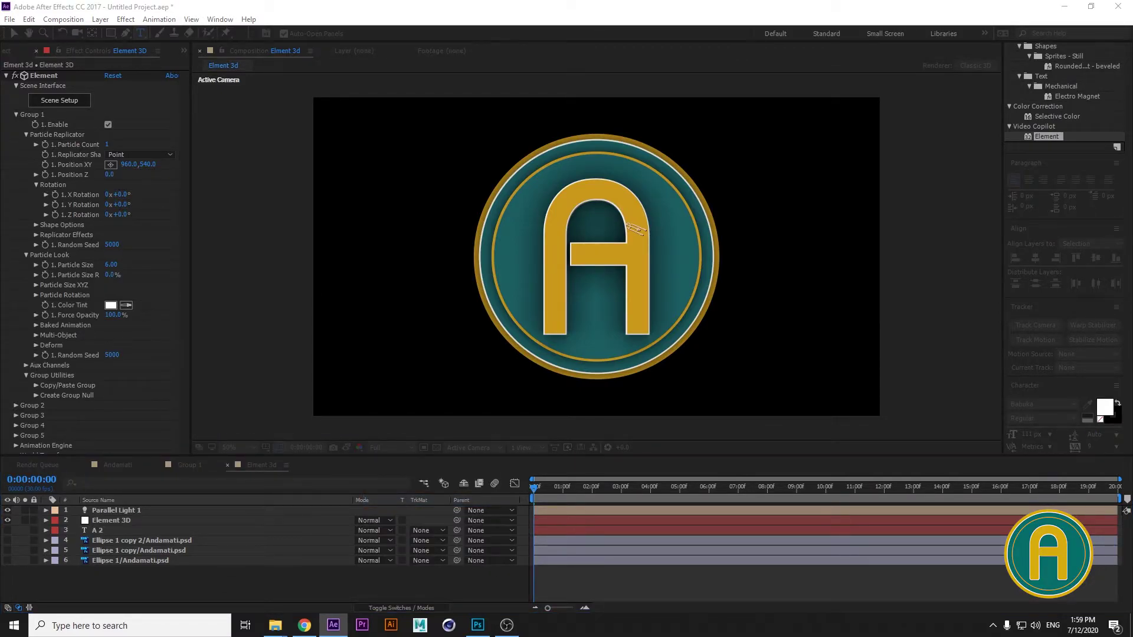
left_click(619, 225)
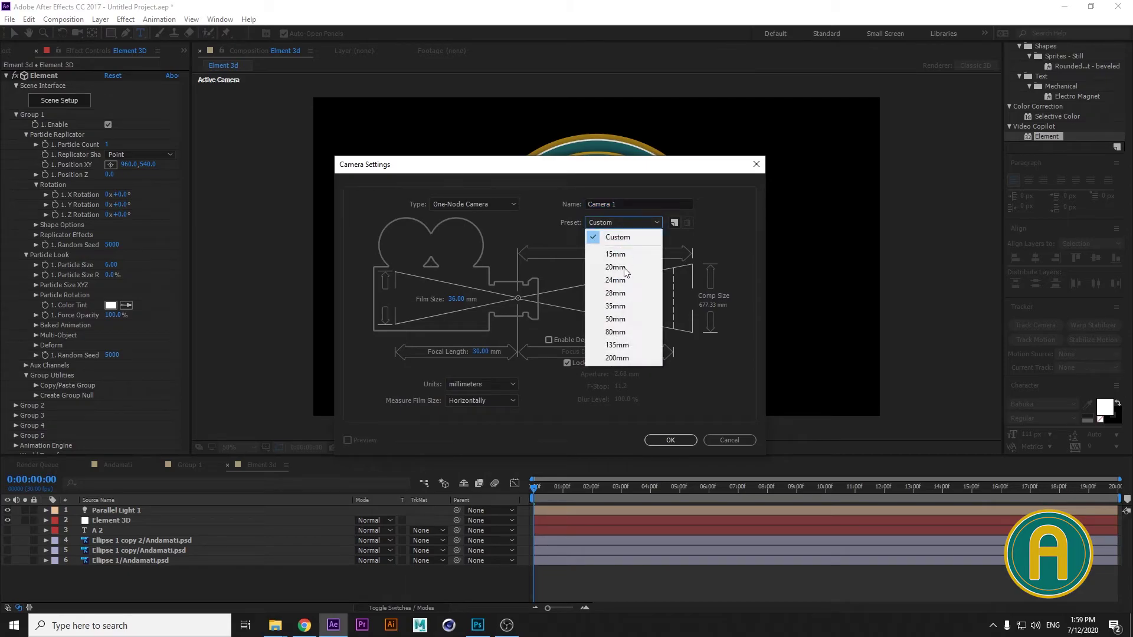
left_click(634, 319)
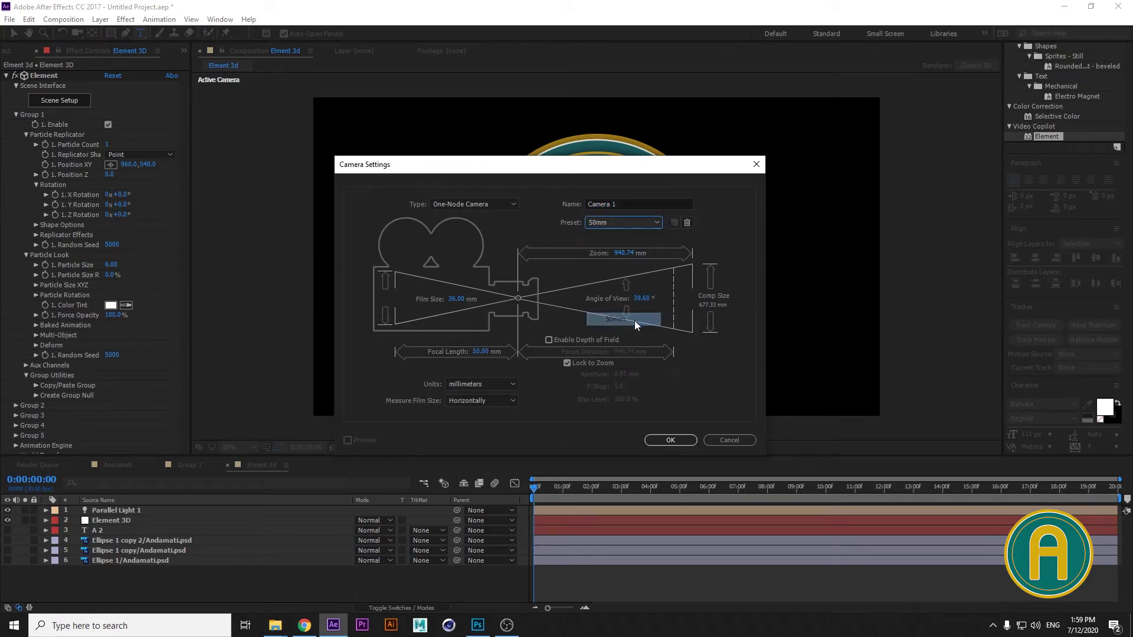
left_click(671, 441)
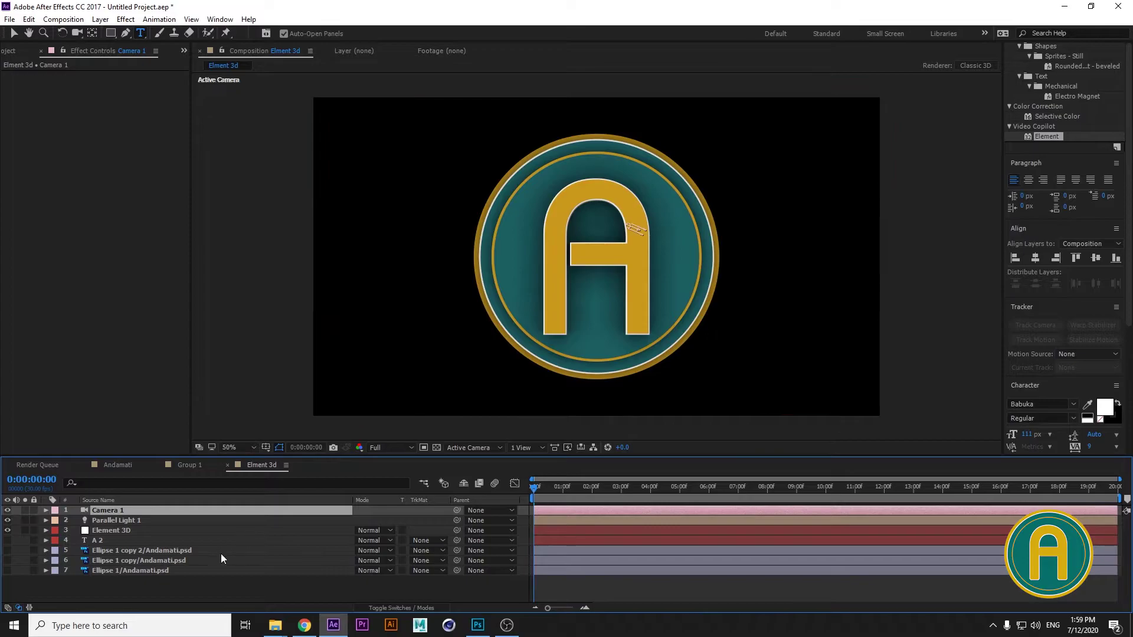
Add a null object to the composition and make it a 3D layer
right_click(231, 580)
mouse_move(299, 453)
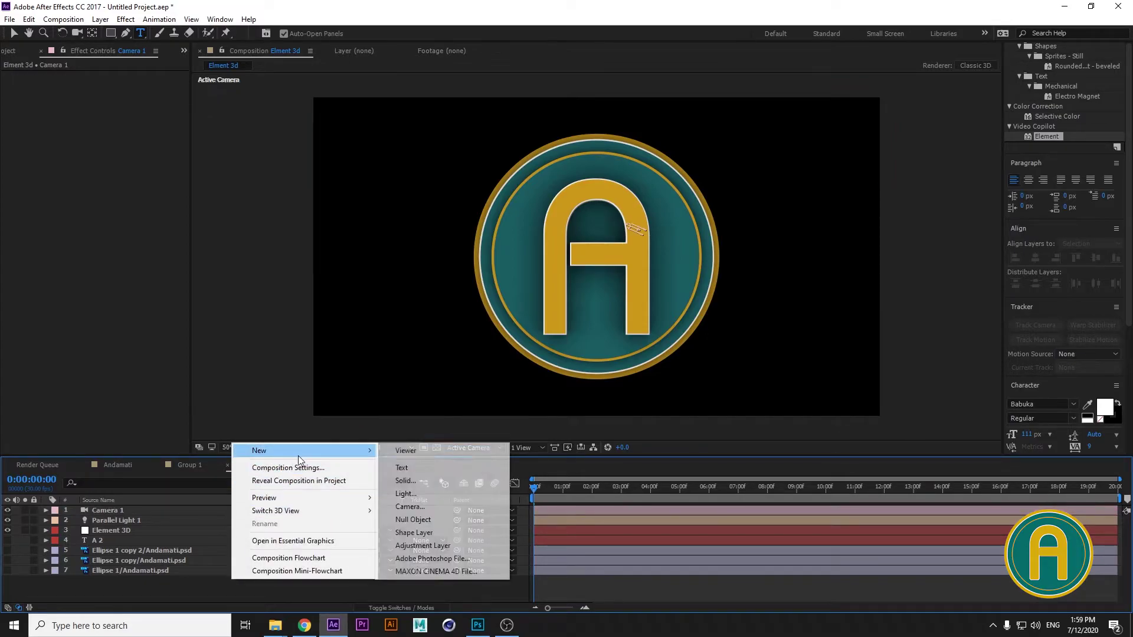
left_click(440, 520)
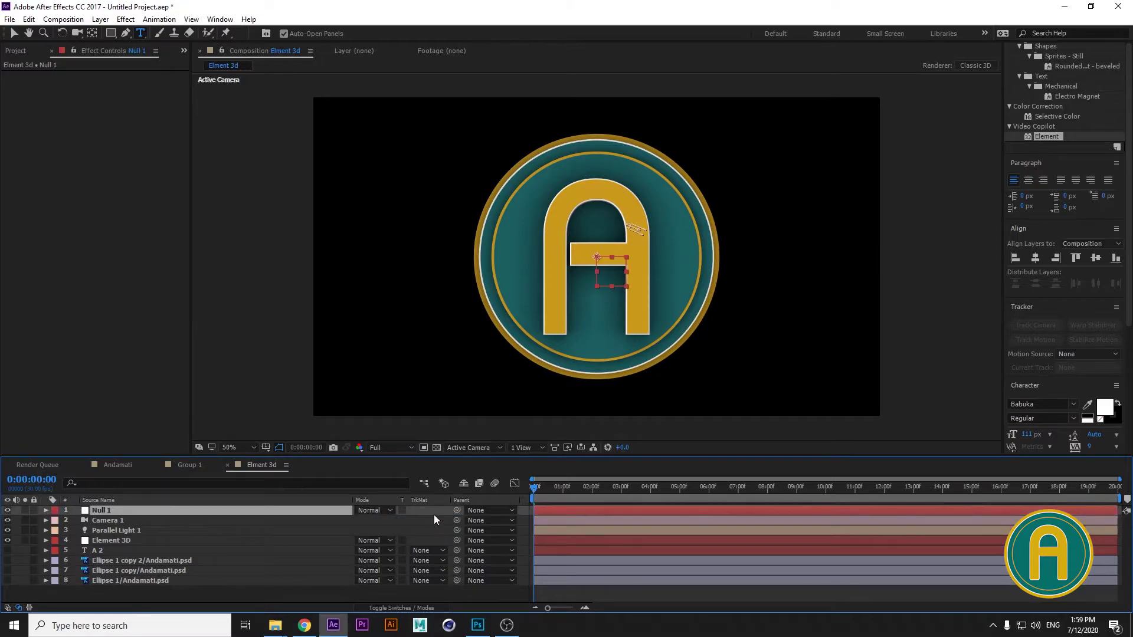
left_click(426, 606)
left_click(421, 510)
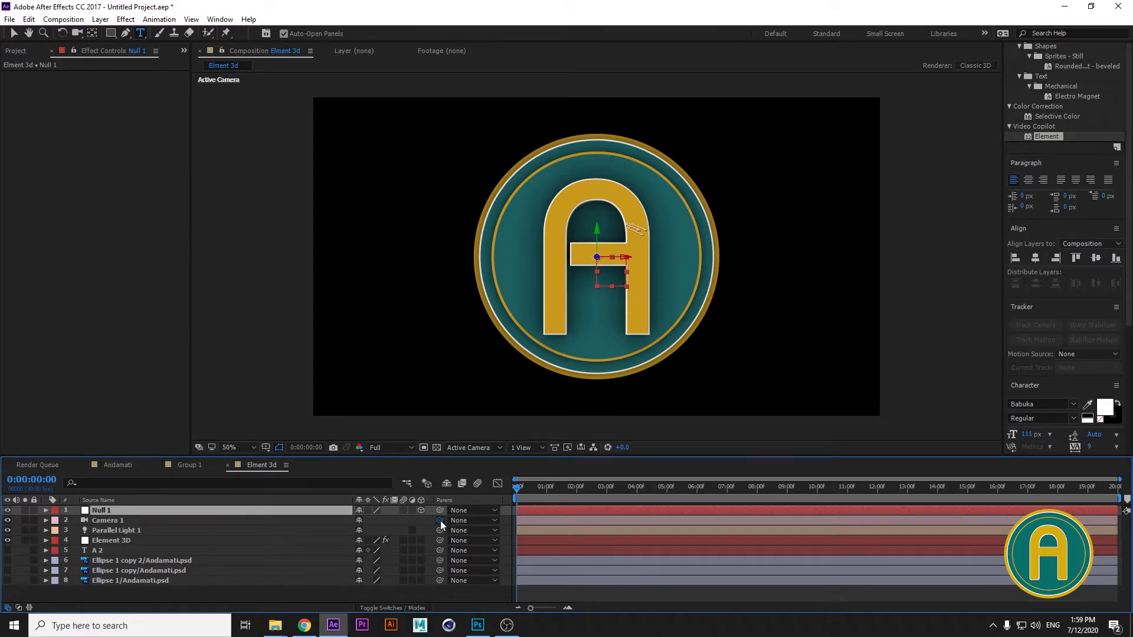
Parent Camera 1 to Null 1 and test the null's Y Rotation, leaving it at 0°
left_click_drag(363, 520, 295, 511)
key("r")
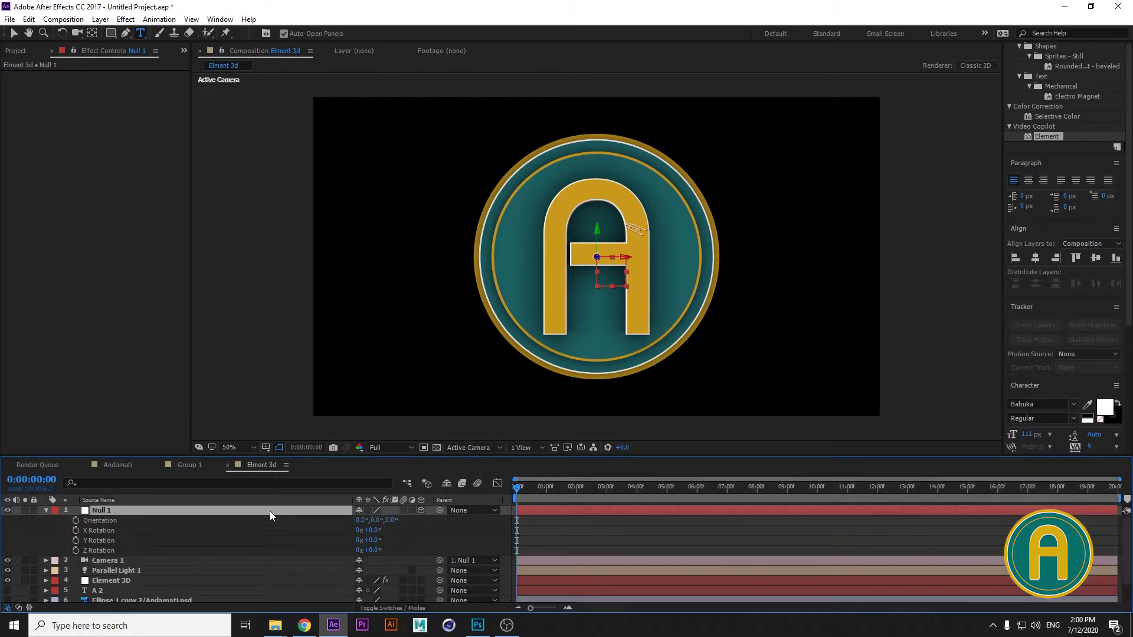
mouse_move(372, 540)
left_mouse_down()
mouse_move(337, 542)
mouse_move(430, 543)
mouse_move(361, 540)
mouse_move(397, 233)
mouse_move(436, 230)
mouse_move(370, 540)
left_mouse_up()
Move the null along its Z axis to about 1564 so the camera frames the logo closely
key("v")
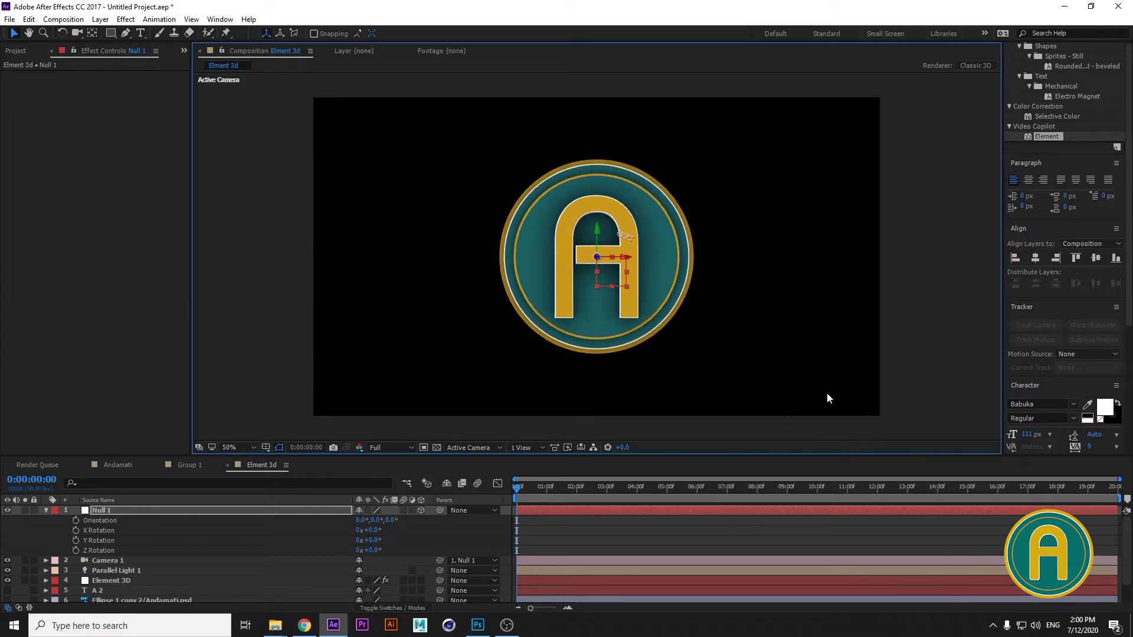
left_click(598, 268)
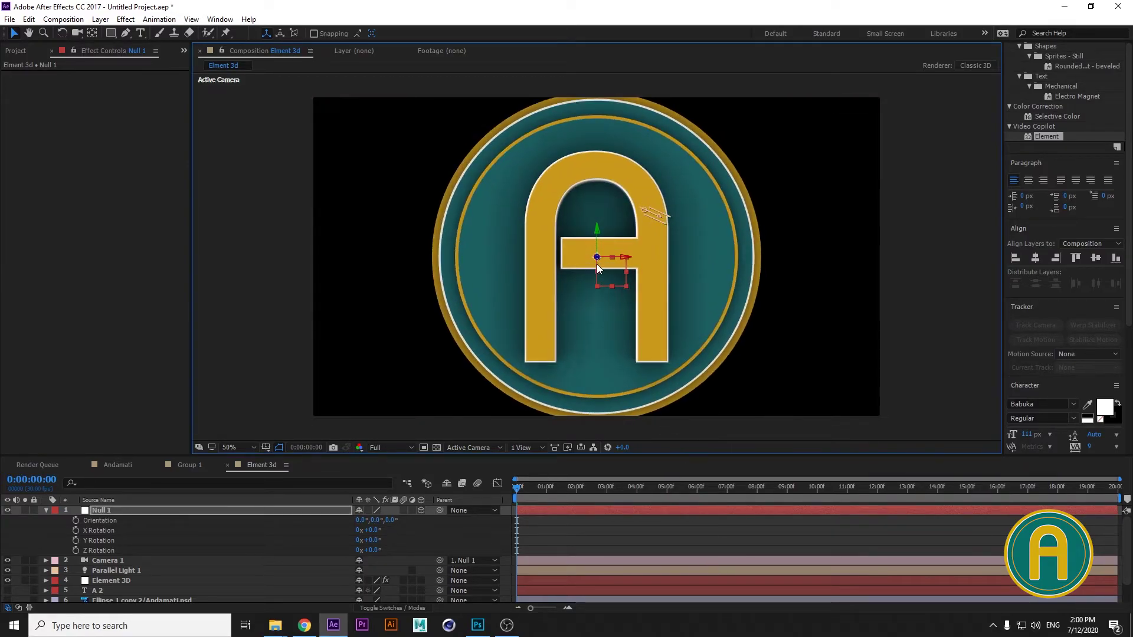
left_click_drag(596, 264, 704, 631)
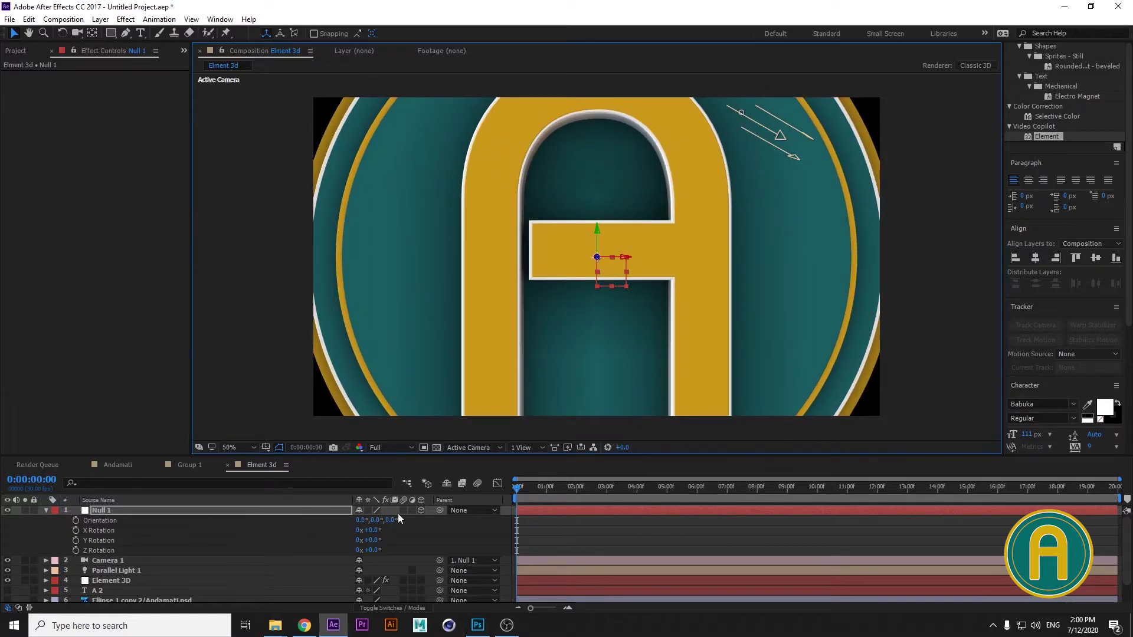
Enable Position keyframing on Null 1 at 0:00:00:00
left_click(126, 511)
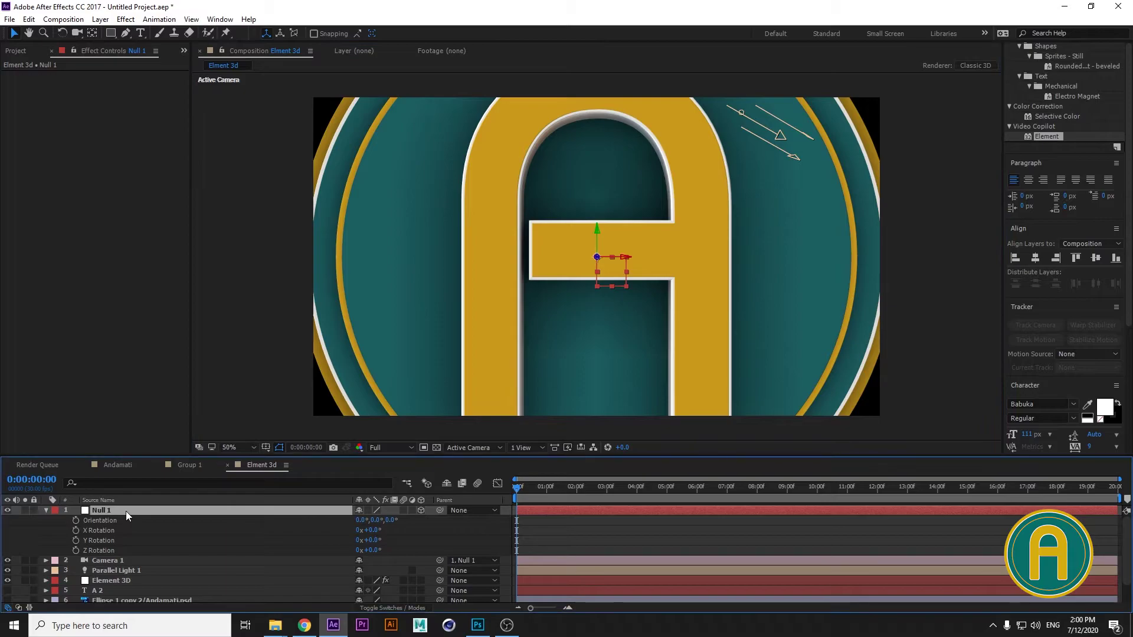
key("p")
left_click(76, 521)
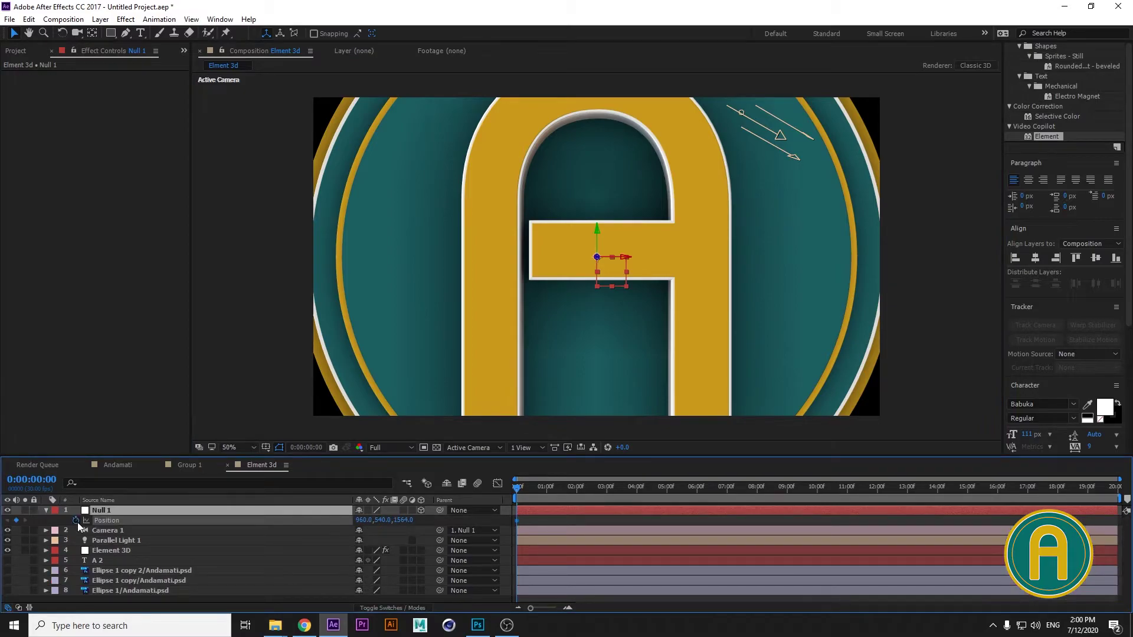
At 0:00:02:01, move the null to about 1458, 252, 1564 to keyframe the camera past the logo's upper edge
left_click_drag(519, 489, 577, 506)
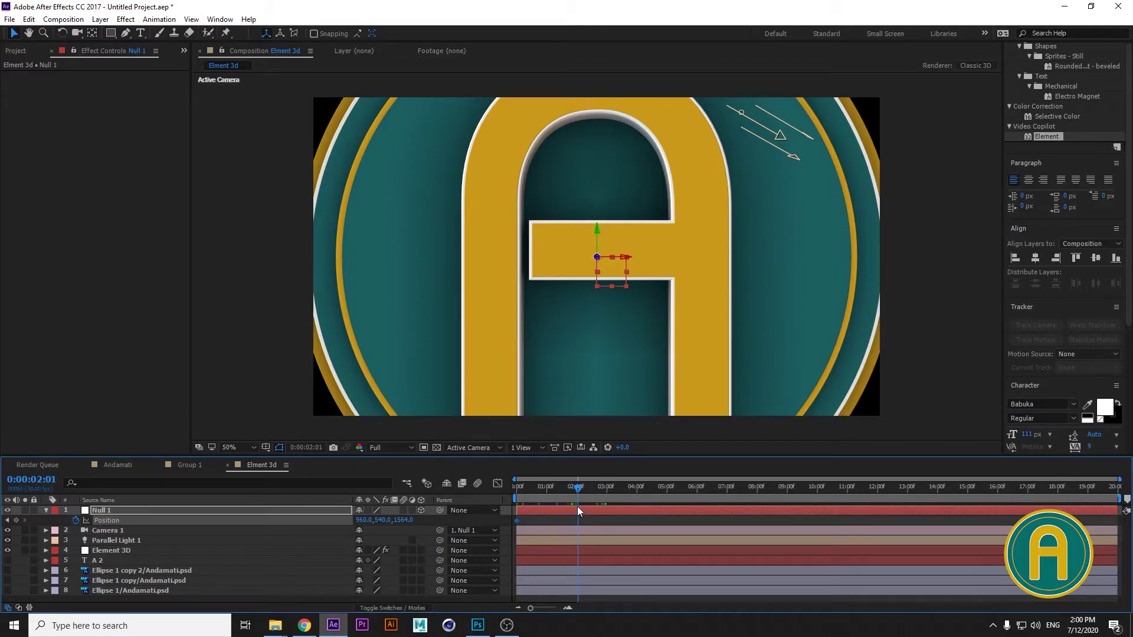
left_click(198, 507)
left_click(615, 272)
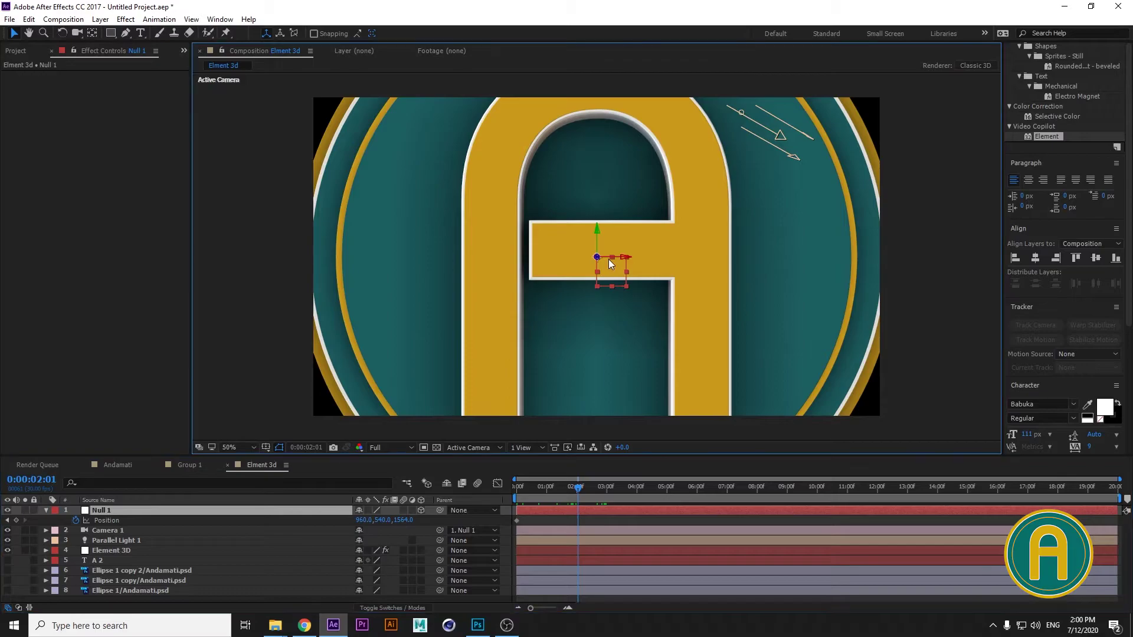
mouse_move(627, 257)
left_mouse_down()
mouse_move(825, 252)
mouse_move(774, 240)
mouse_move(616, 240)
left_mouse_up()
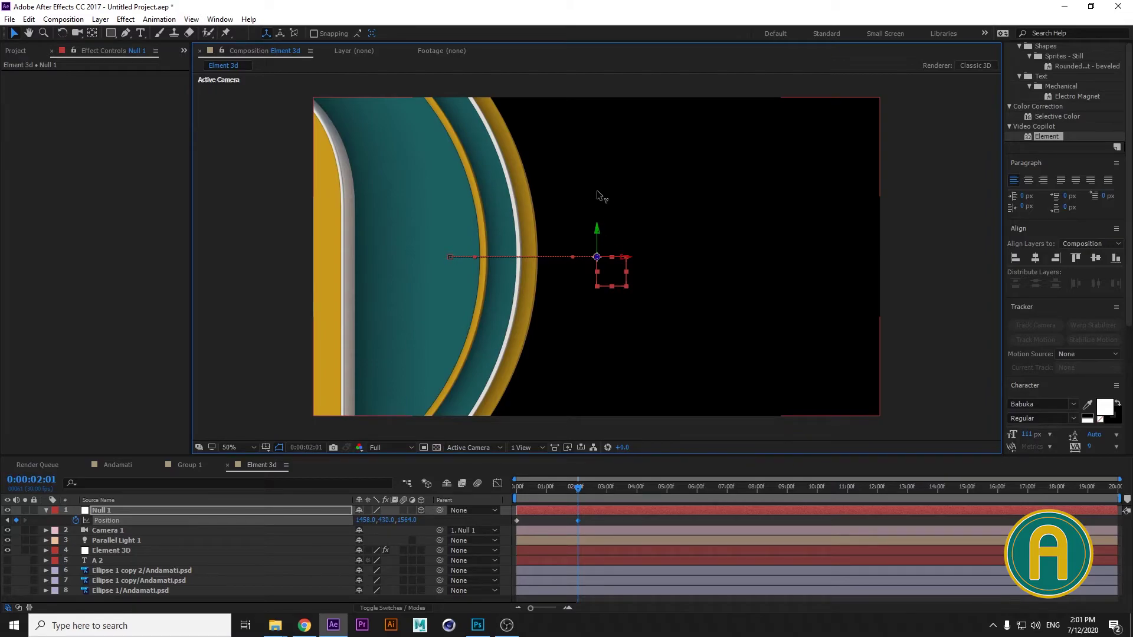
left_click_drag(599, 196, 586, 147)
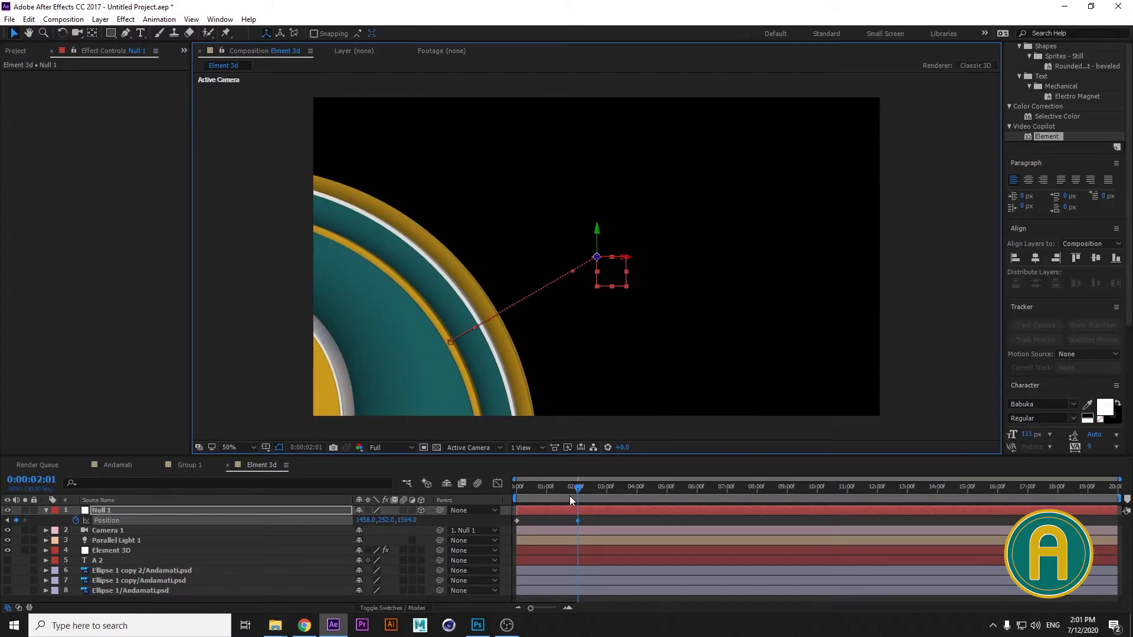
At 0:00:00:00, move the null to about 516, 712, 1564 and preview the diagonal camera move
left_click_drag(568, 490, 466, 500)
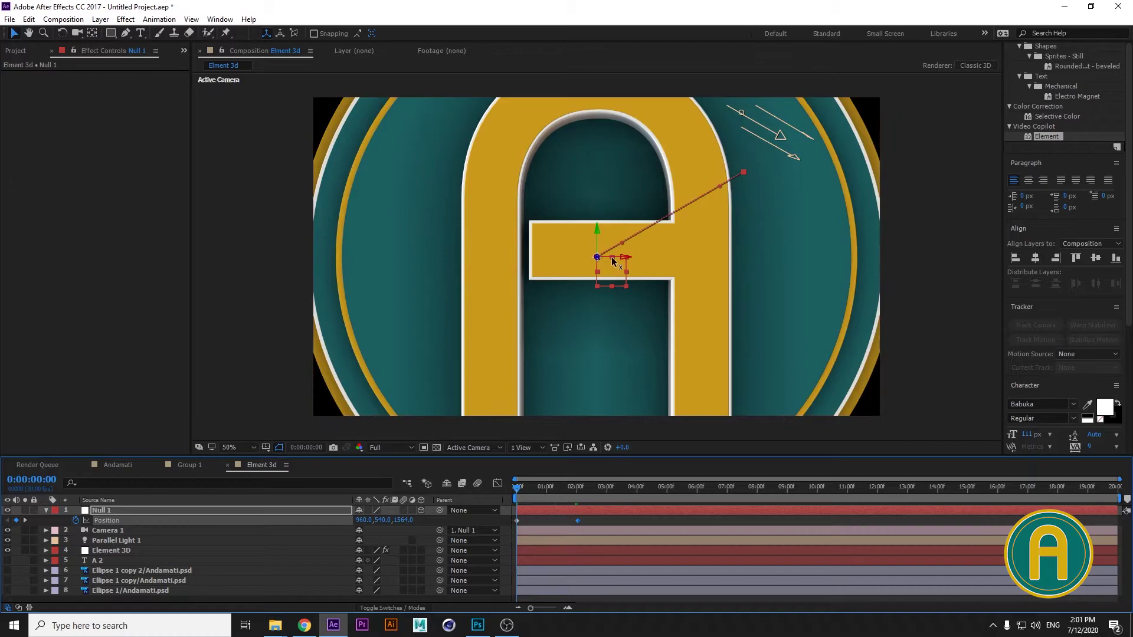
left_click_drag(626, 259, 486, 260)
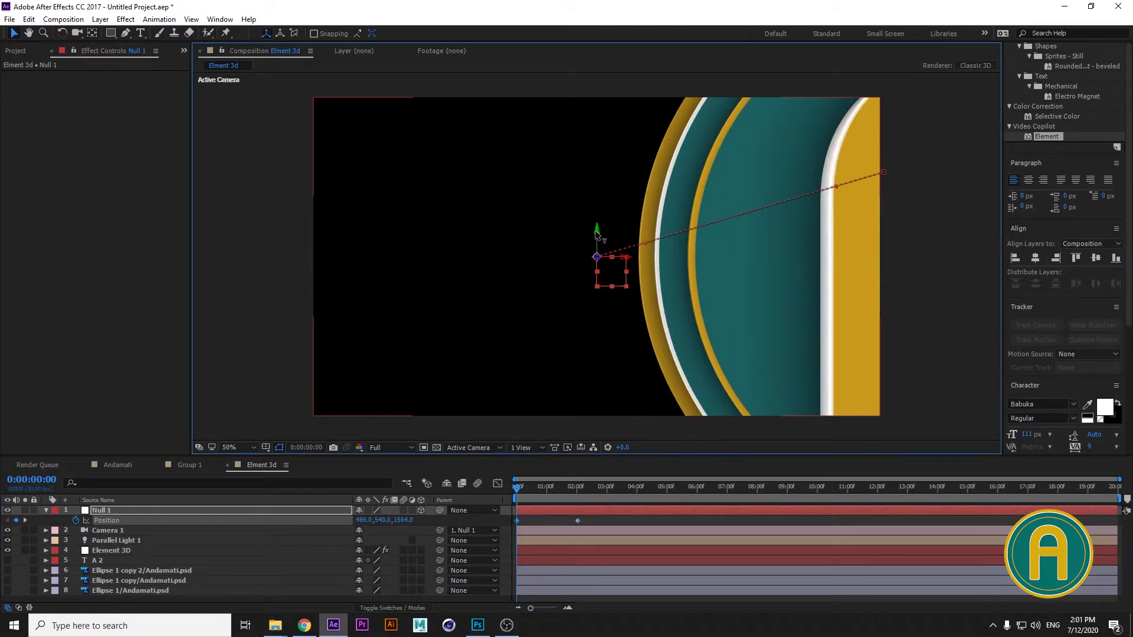
left_click_drag(597, 239, 642, 257)
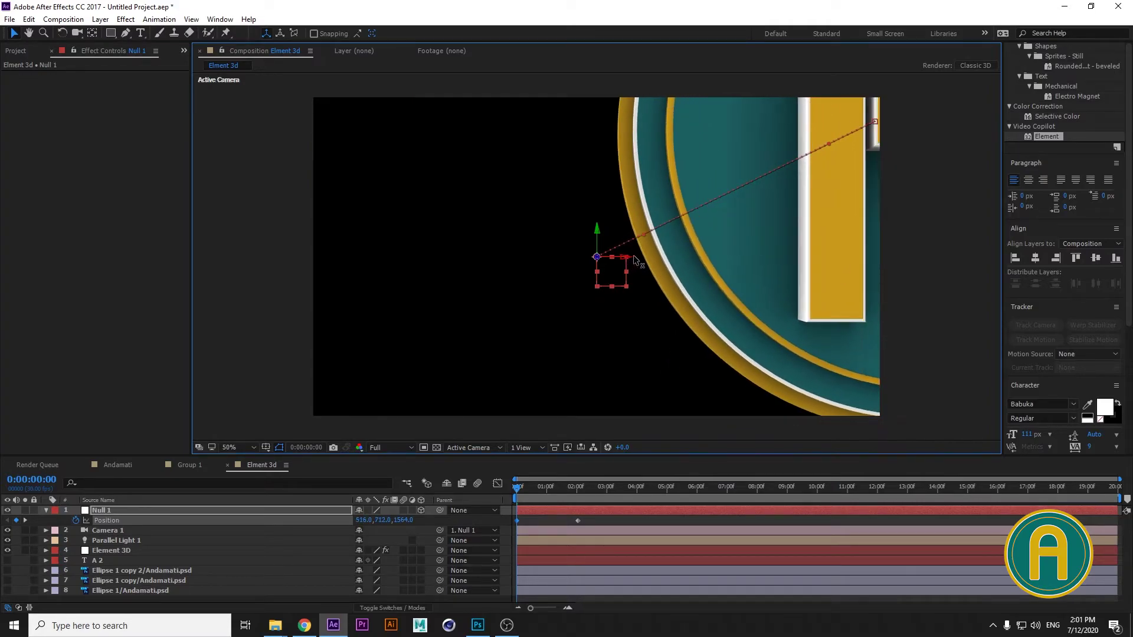
key("space")
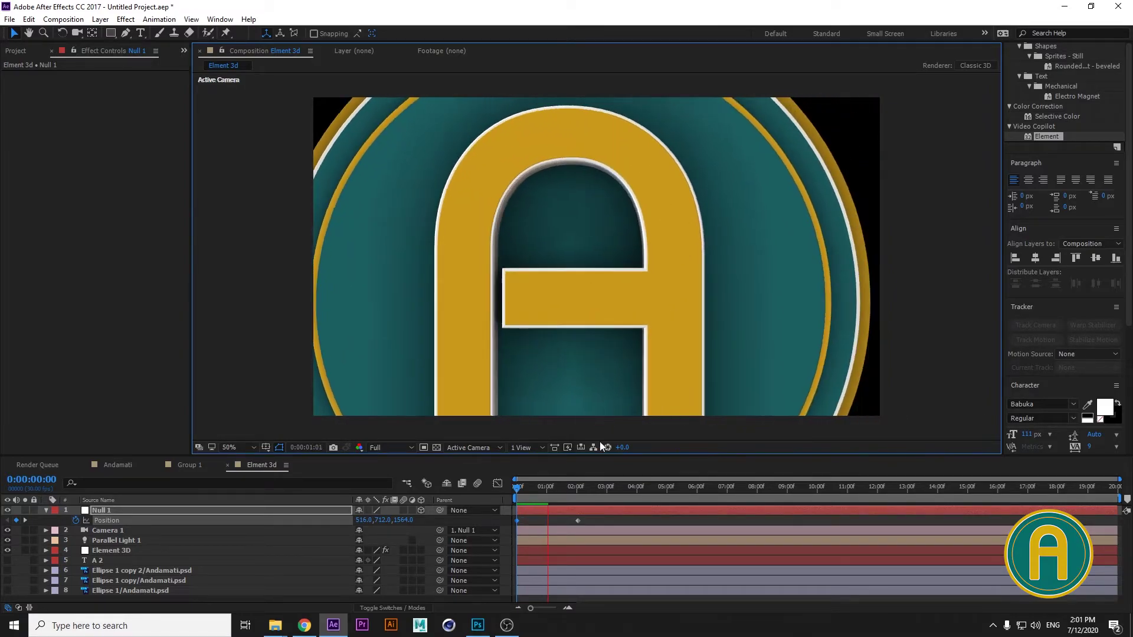
left_click_drag(550, 486, 506, 491)
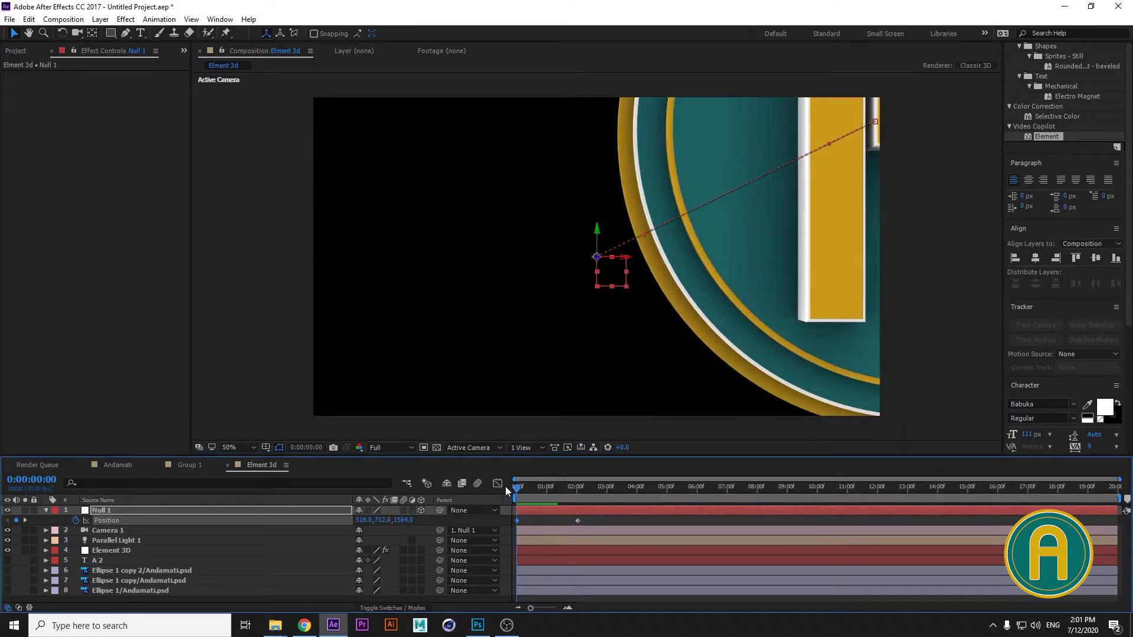
Enable Element's Group 1 Y Rotation keyframing, move that keyframe to 0:00:02:01, and set Y Rotation to -55° at 0:00:00:00
left_click(128, 548)
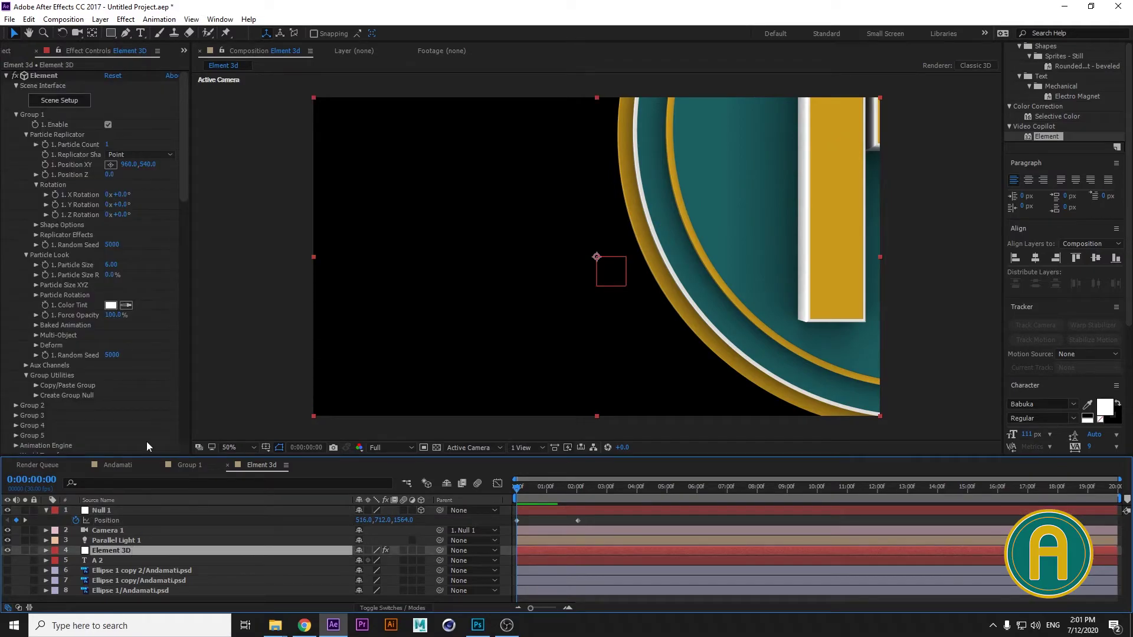
left_click(55, 205)
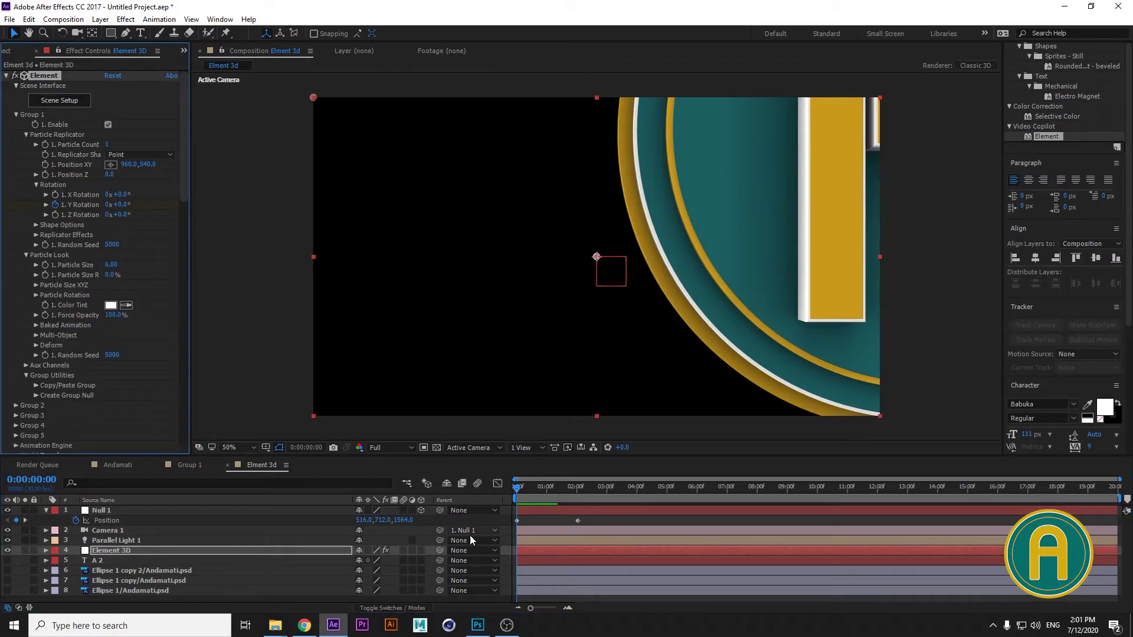
key("u")
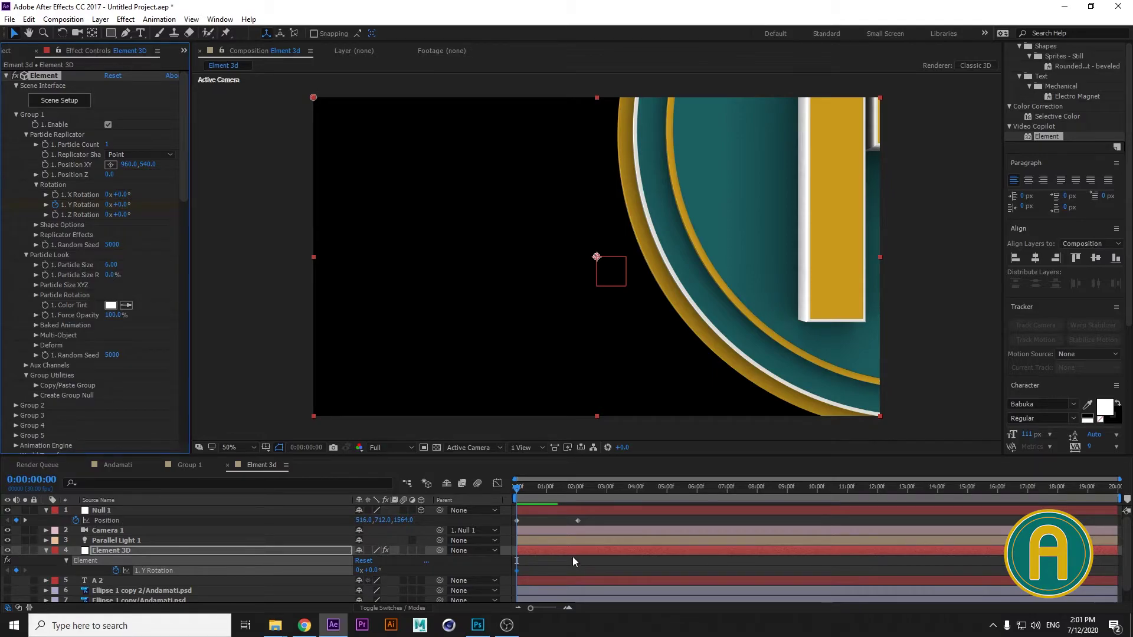
left_click_drag(517, 570, 578, 571)
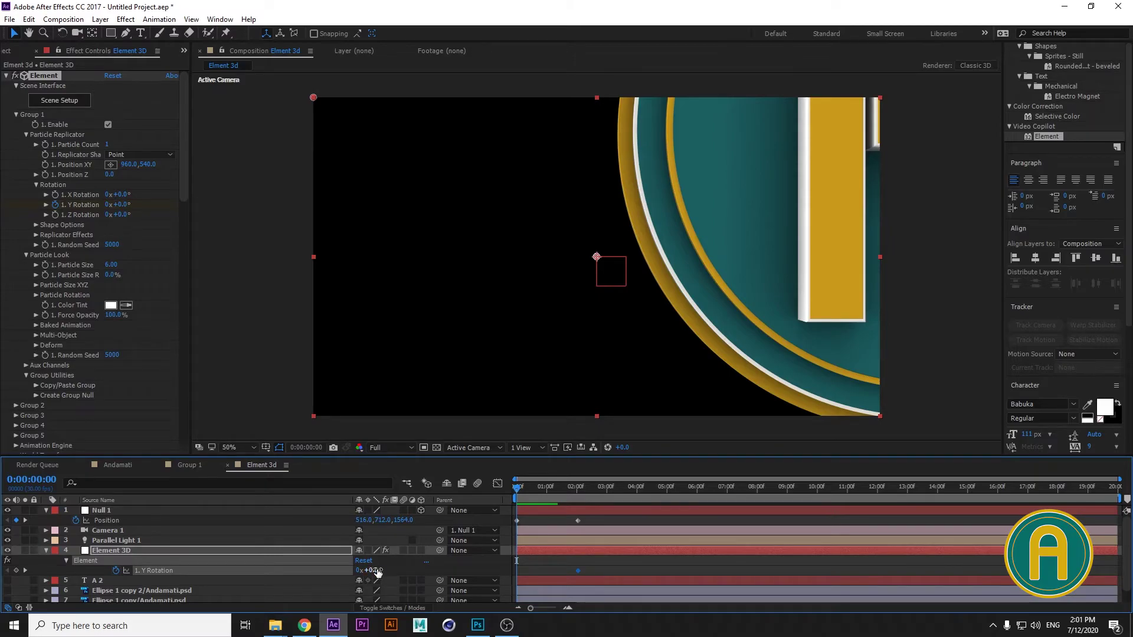
left_click_drag(377, 571, 329, 553)
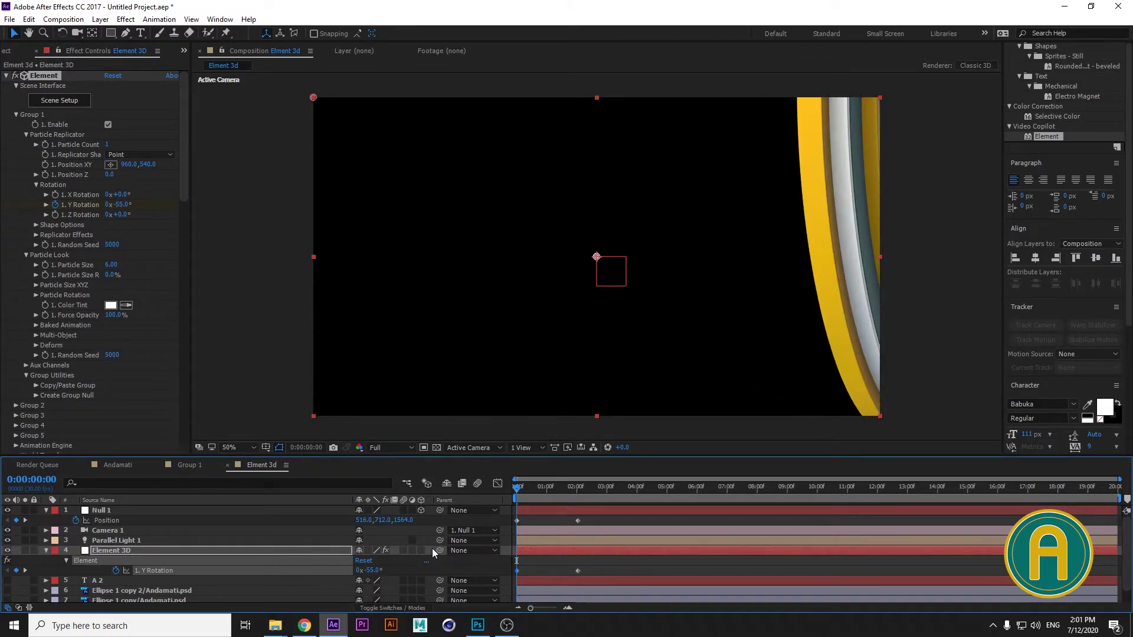
At 0:00:02:01, set Element's Y Rotation to 27° and preview the rotating camera move from the start
left_click_drag(569, 497, 577, 495)
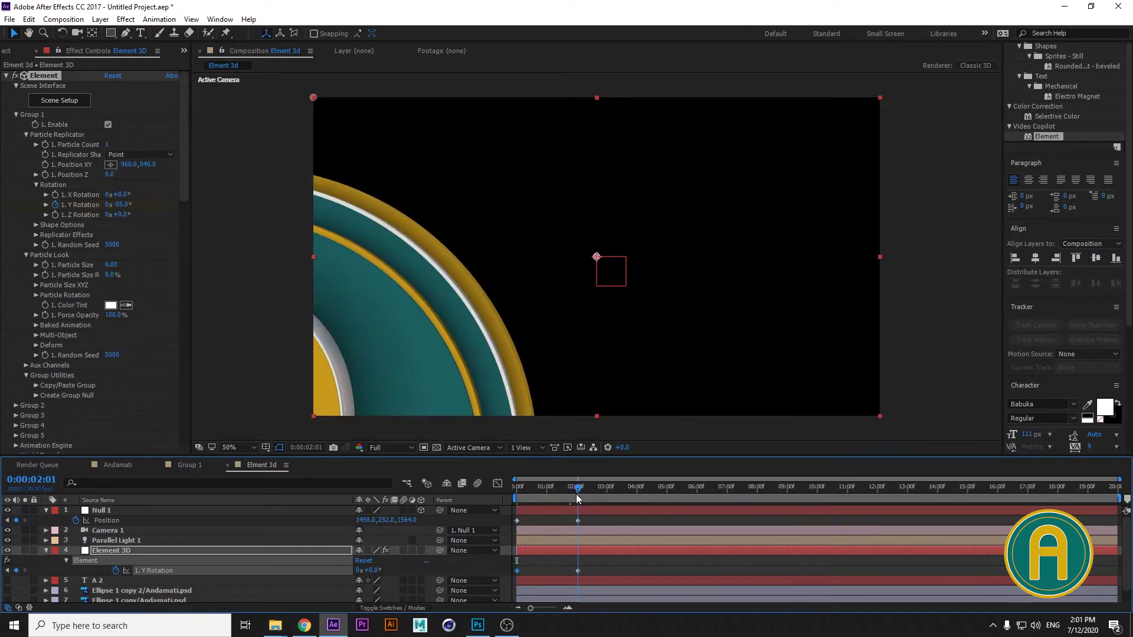
left_click_drag(373, 570, 394, 576)
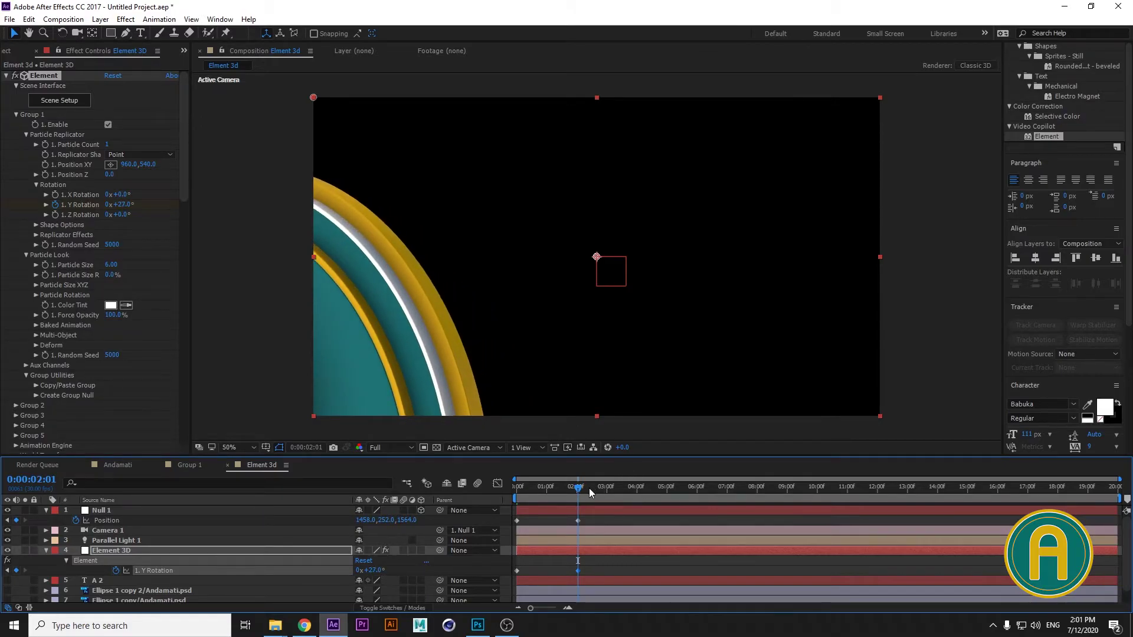
left_click_drag(577, 494, 486, 491)
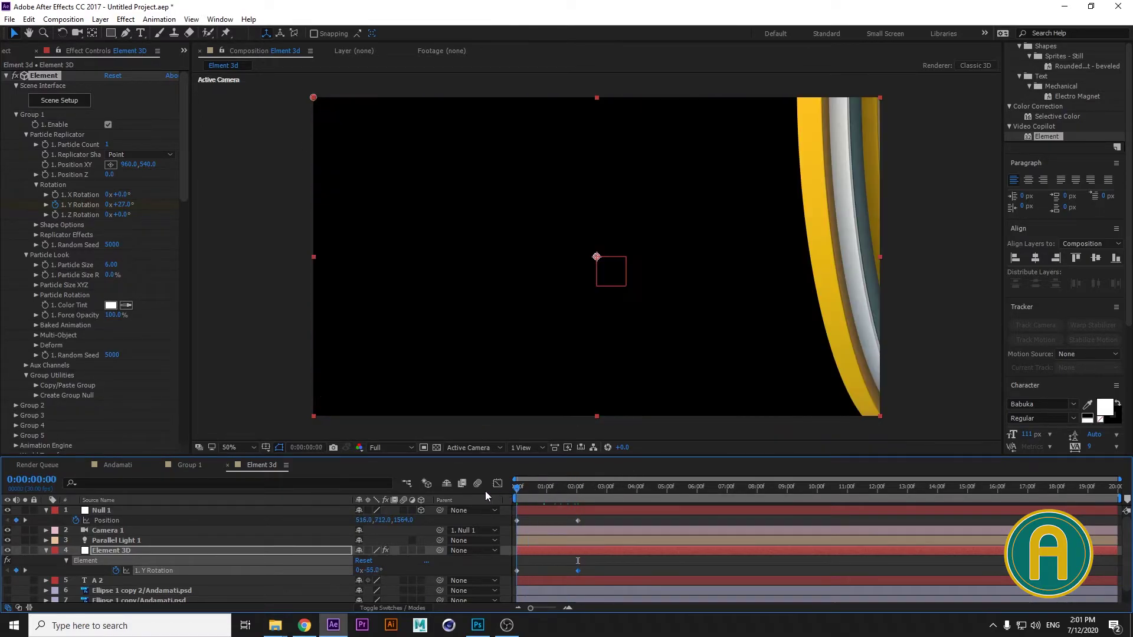
key("space")
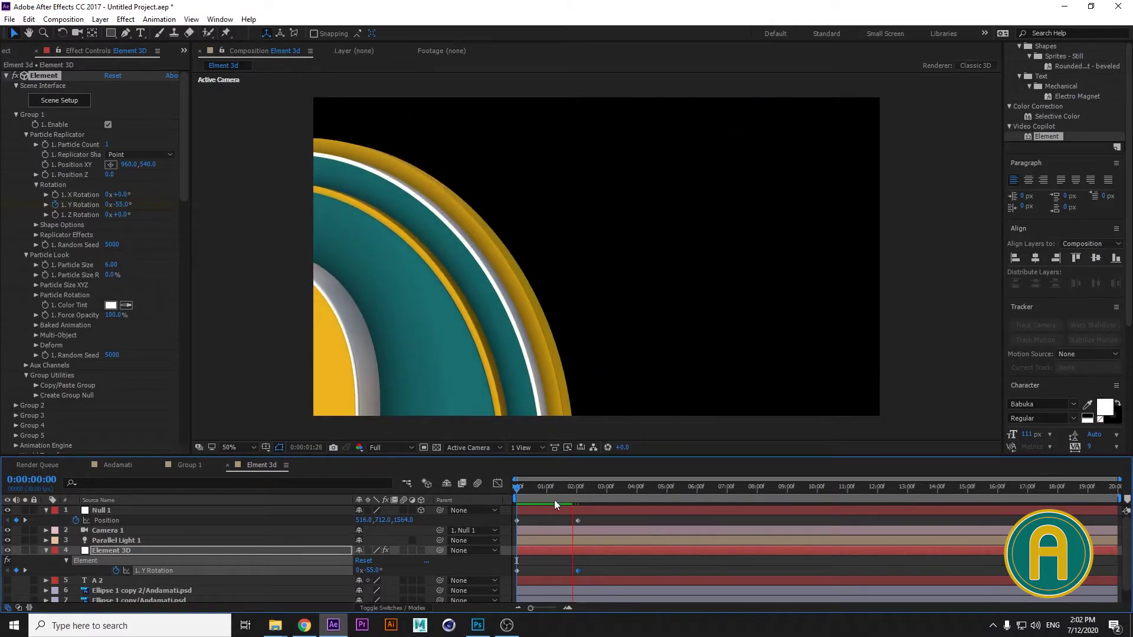
Shorten the work area to end just past the keyframes at 0:00:02:01 and preview the animation
mouse_move(566, 493)
left_mouse_down()
mouse_move(501, 498)
mouse_move(580, 499)
left_mouse_up()
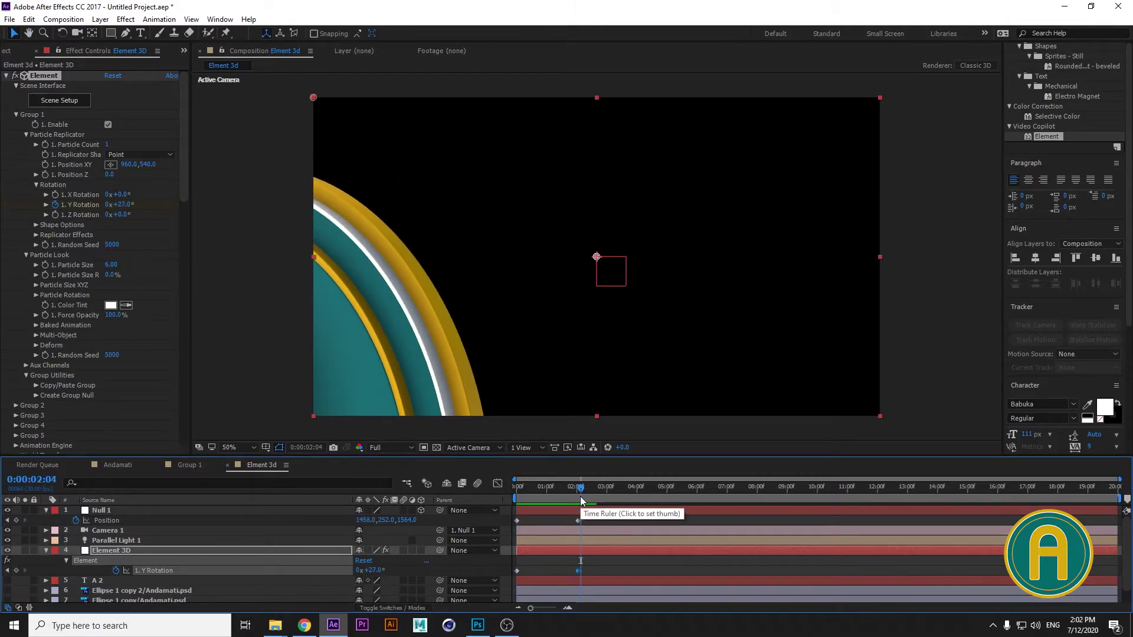
left_click_drag(1120, 499, 590, 530)
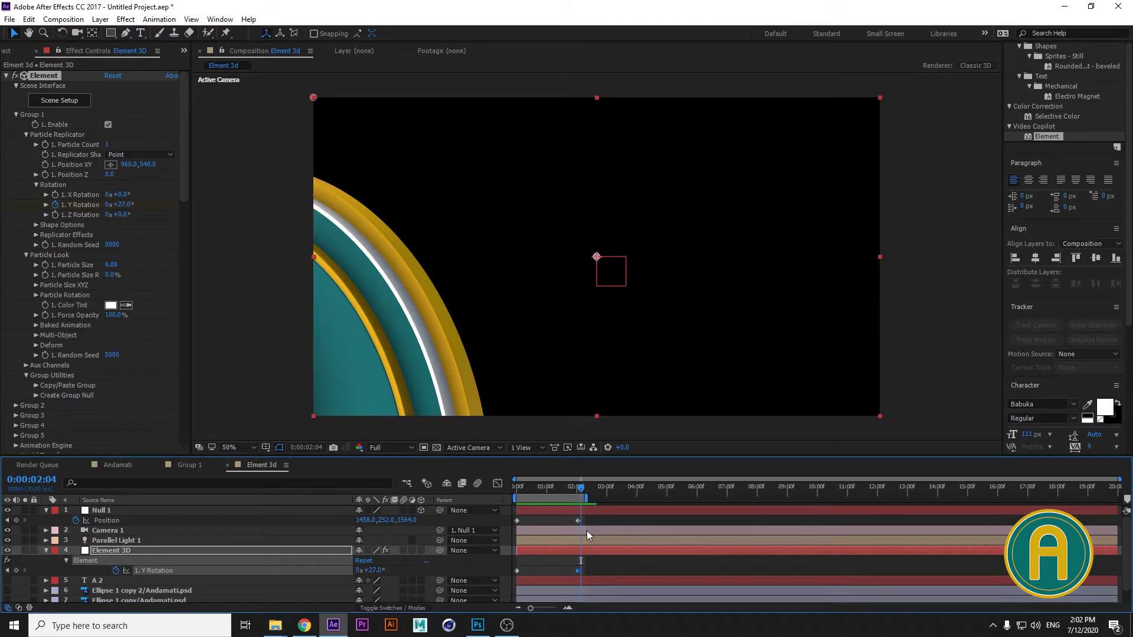
key("space")
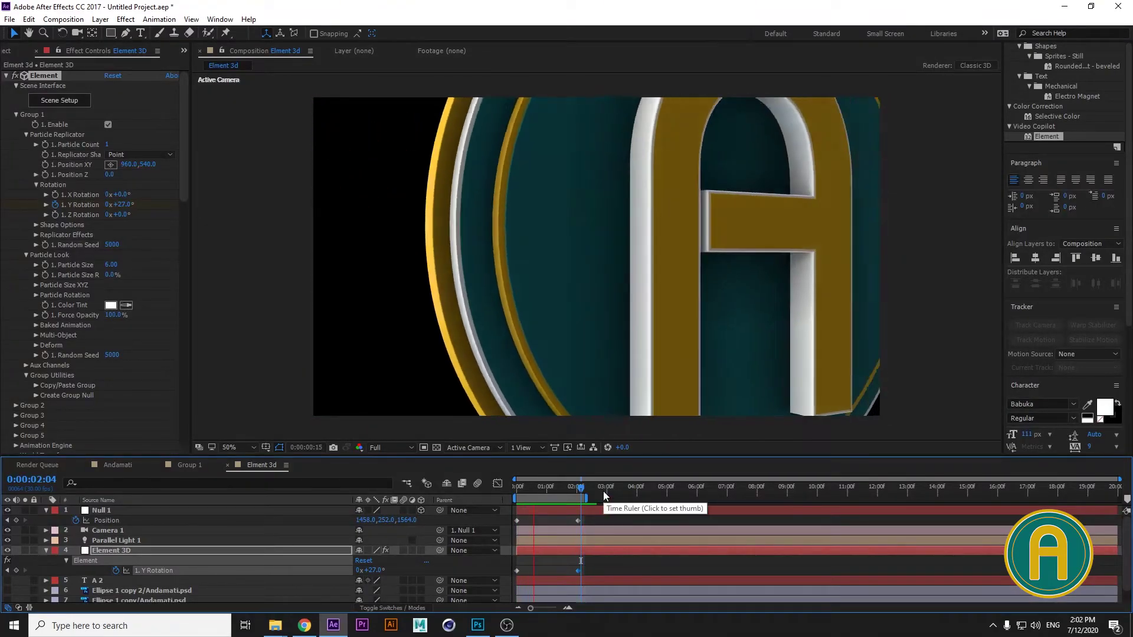
Keyframe Element's X Rotation at -31° at 0:00:00:00 and -18° at 0:00:02:01, and preview the combined motion
left_click(555, 486)
left_click_drag(556, 489, 495, 503)
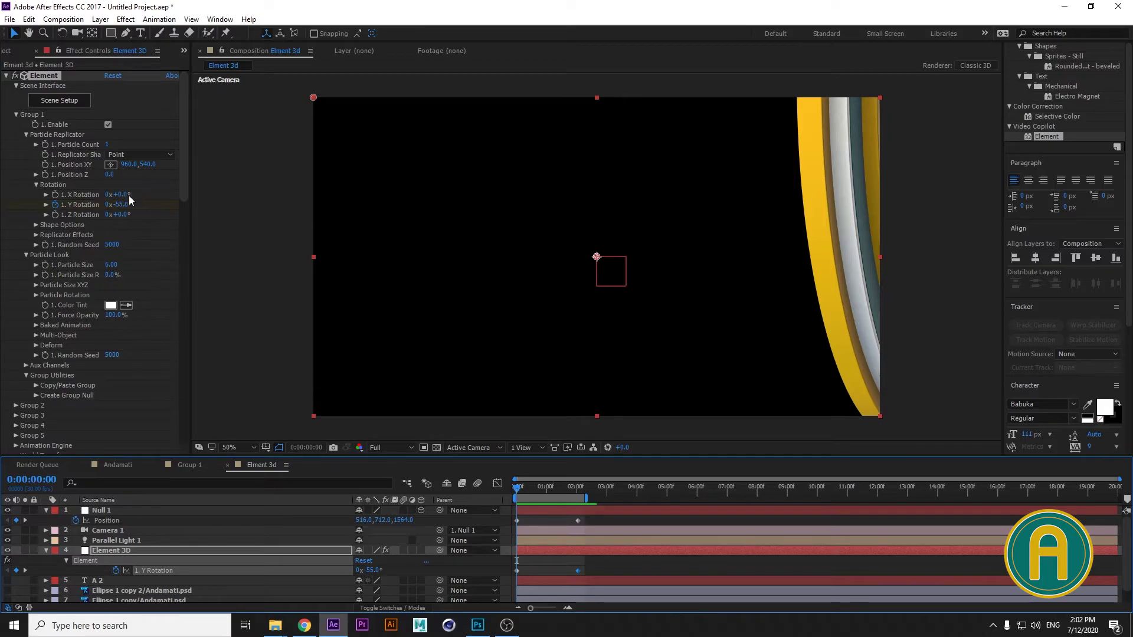
left_click_drag(124, 194, 106, 195)
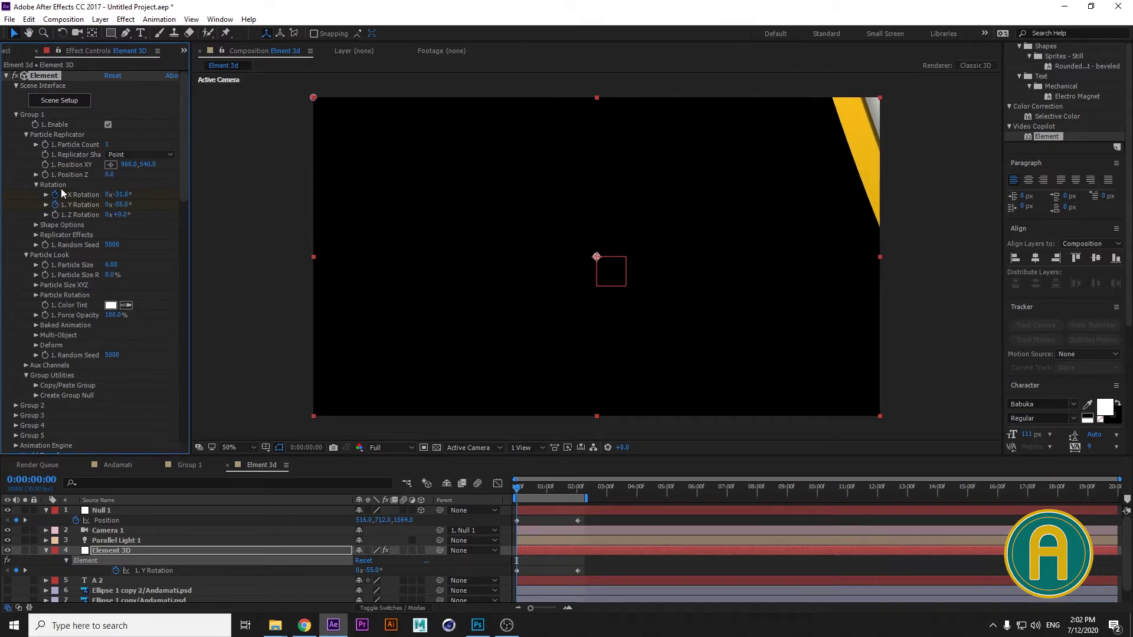
left_click(576, 488)
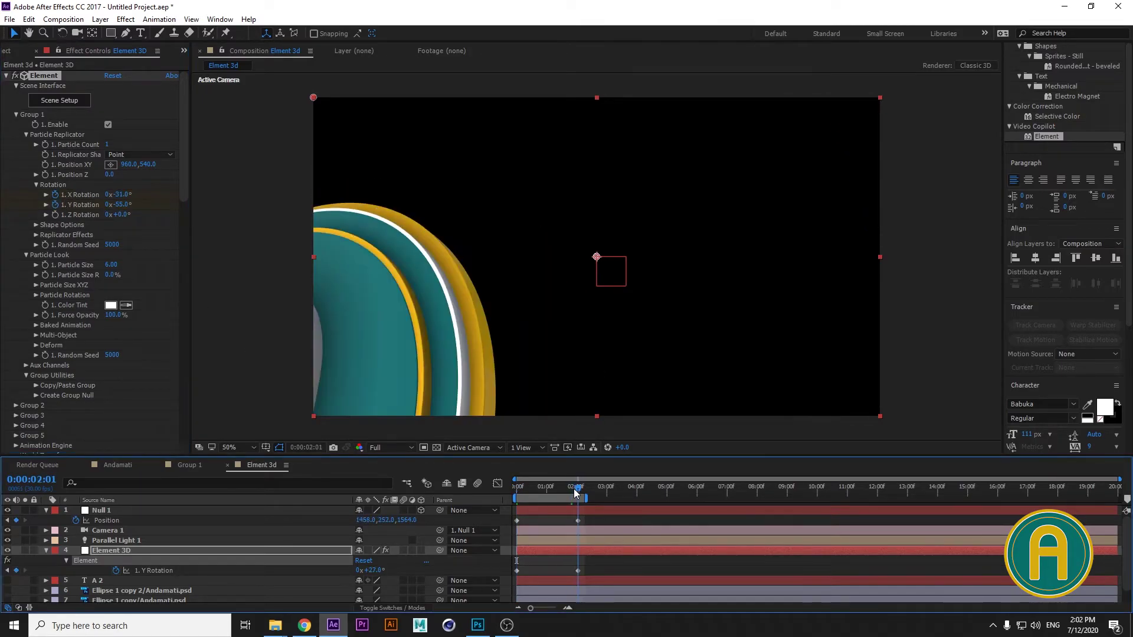
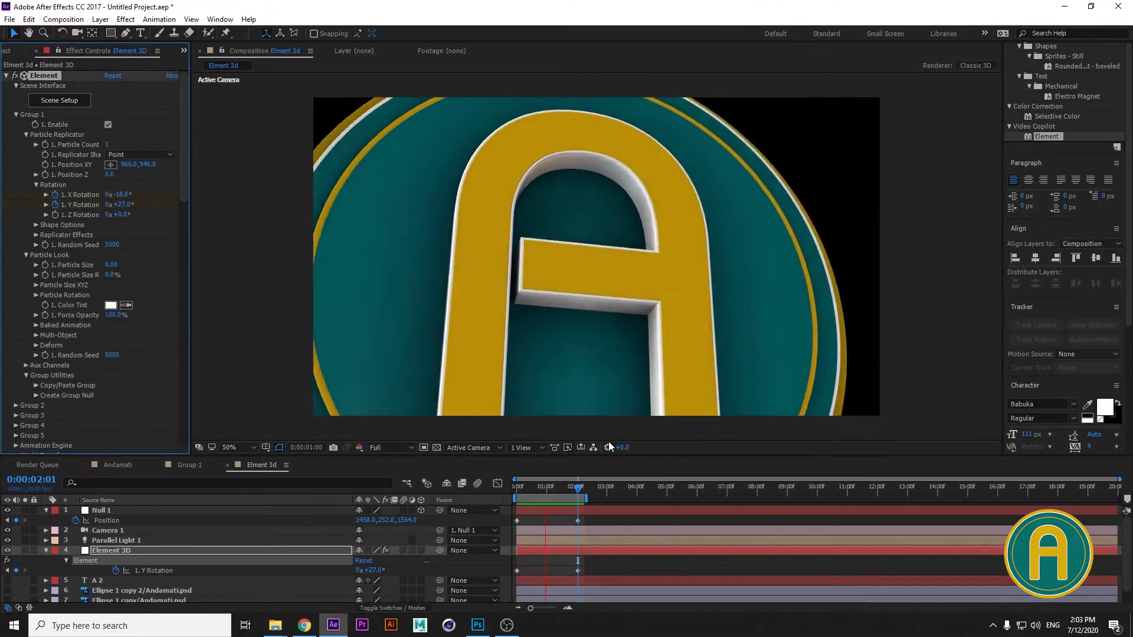
key("space")
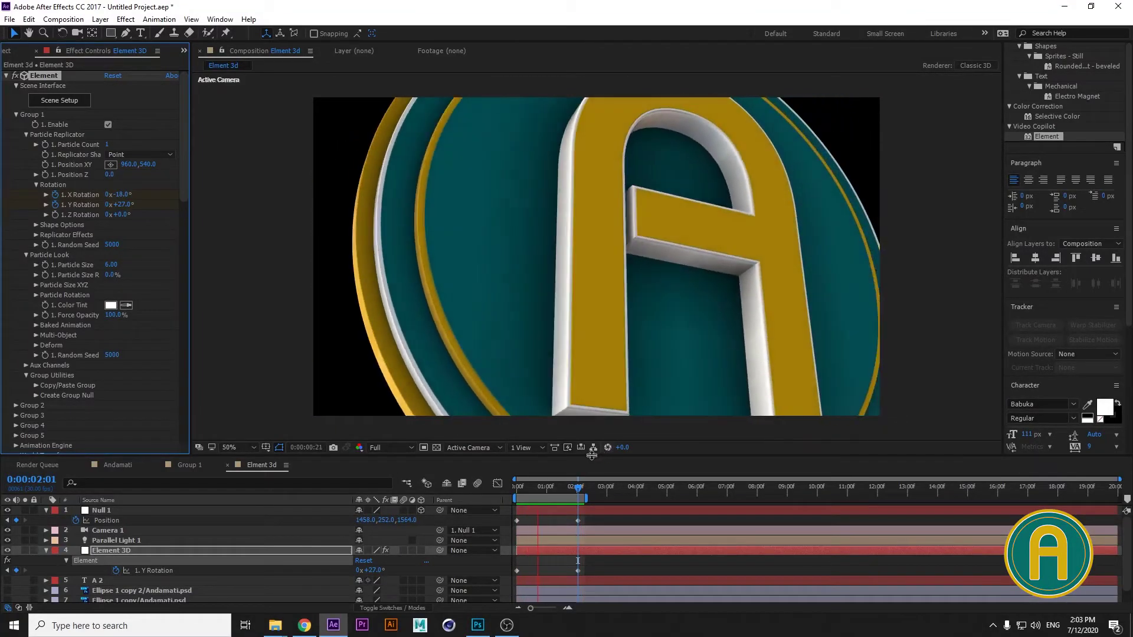
Extend the work area to about 0:00:04:00 and move the last Null 1 Position and Element X and Y Rotation keyframes to its end
left_click_drag(588, 499, 656, 498)
left_click(585, 508)
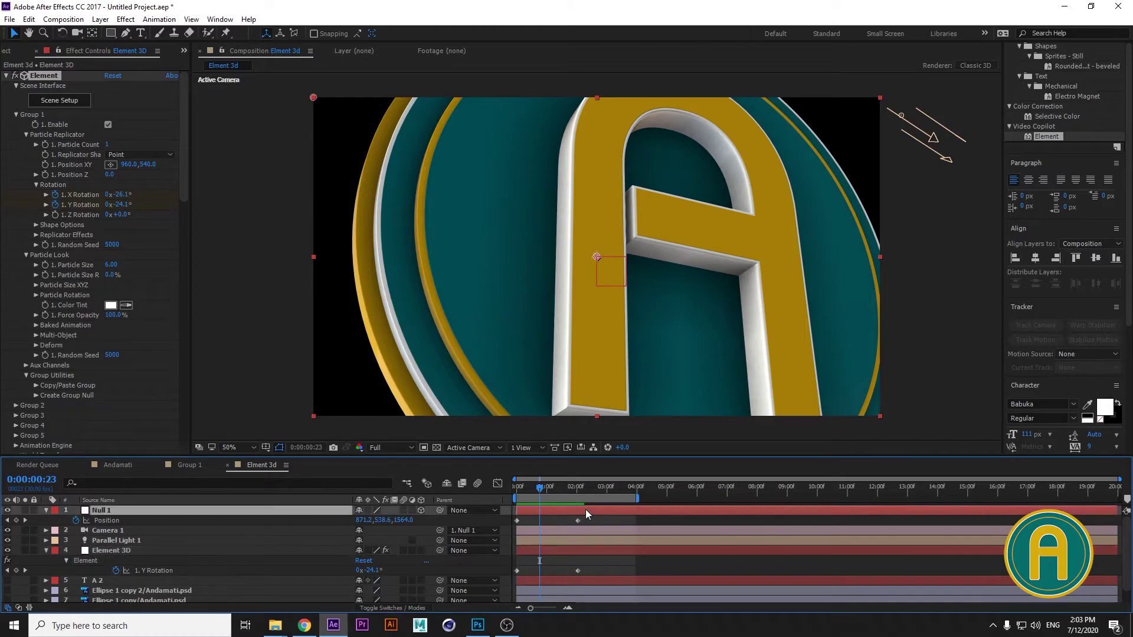
left_click(576, 580)
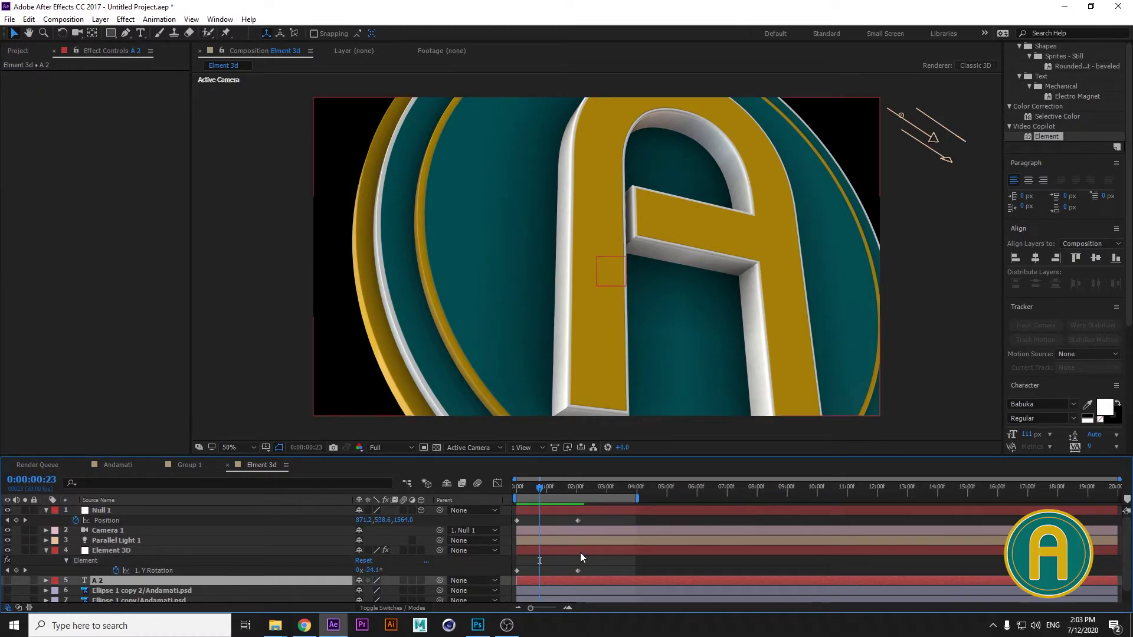
left_click(579, 552)
key("u")
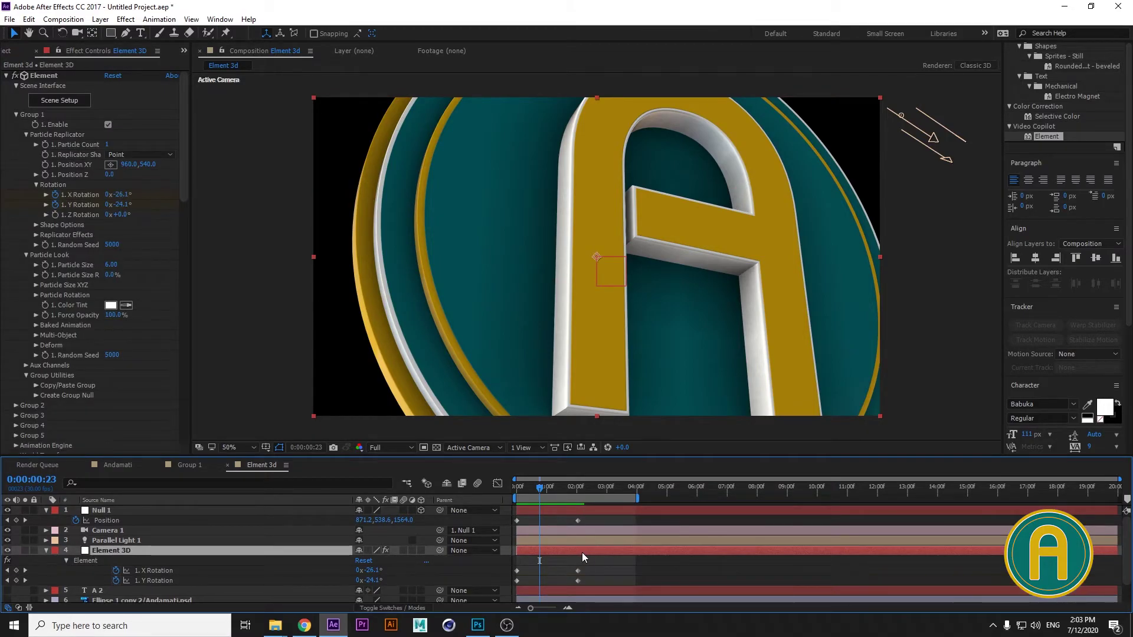
left_click(591, 510)
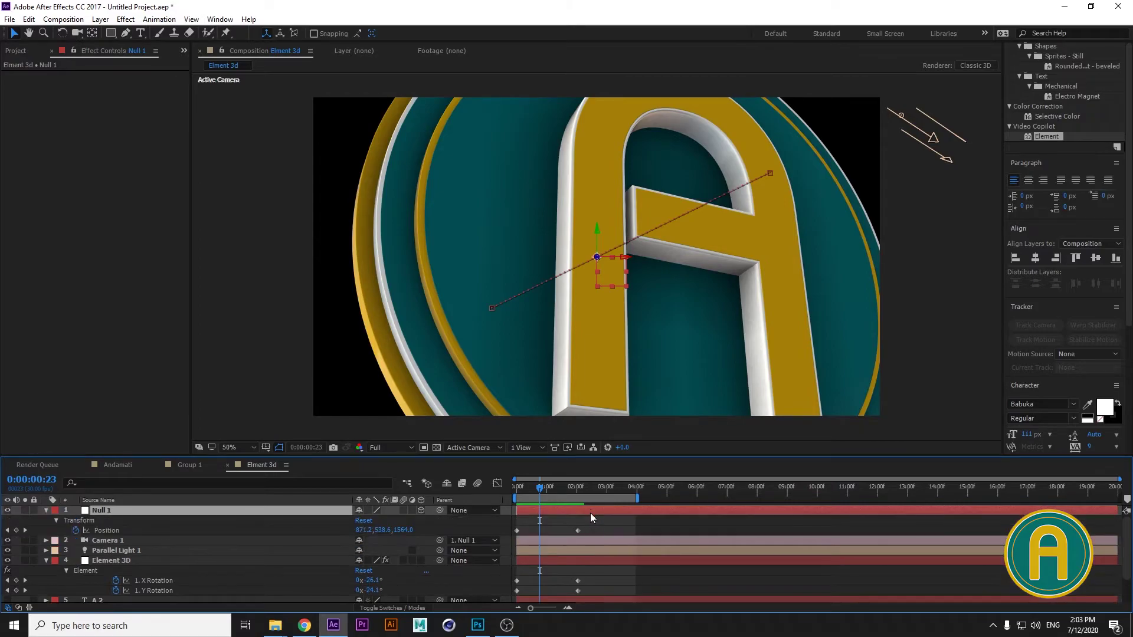
left_click_drag(590, 529, 565, 599)
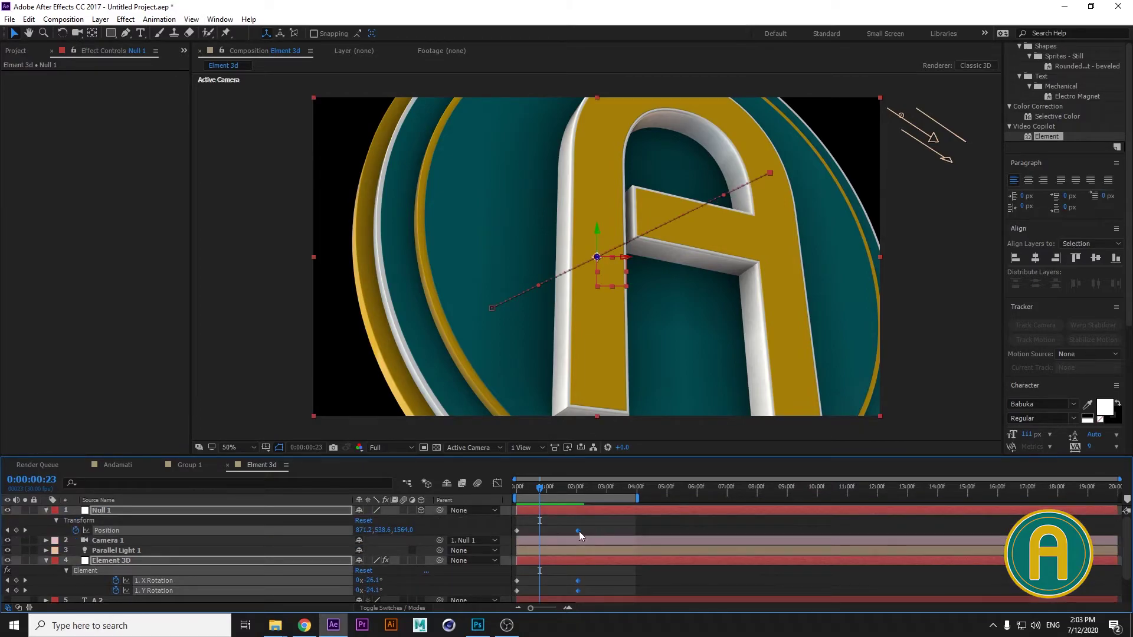
left_click_drag(579, 531, 634, 552)
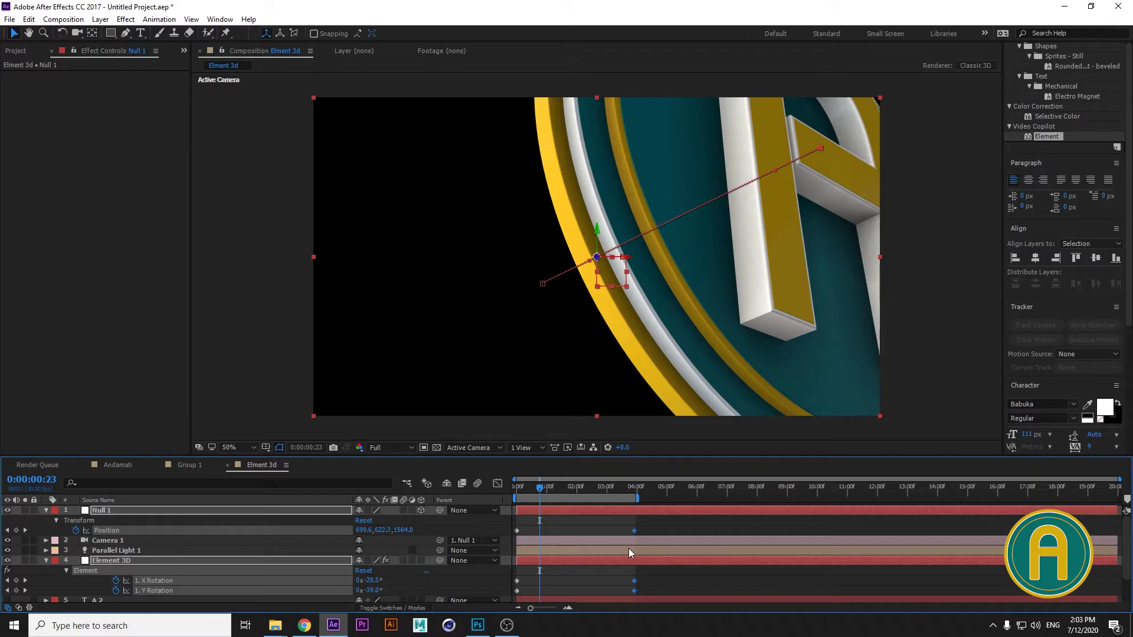
Play back the lengthened animation and check the frames around 0:00:02:14 and 0:00:01:14
key("space")
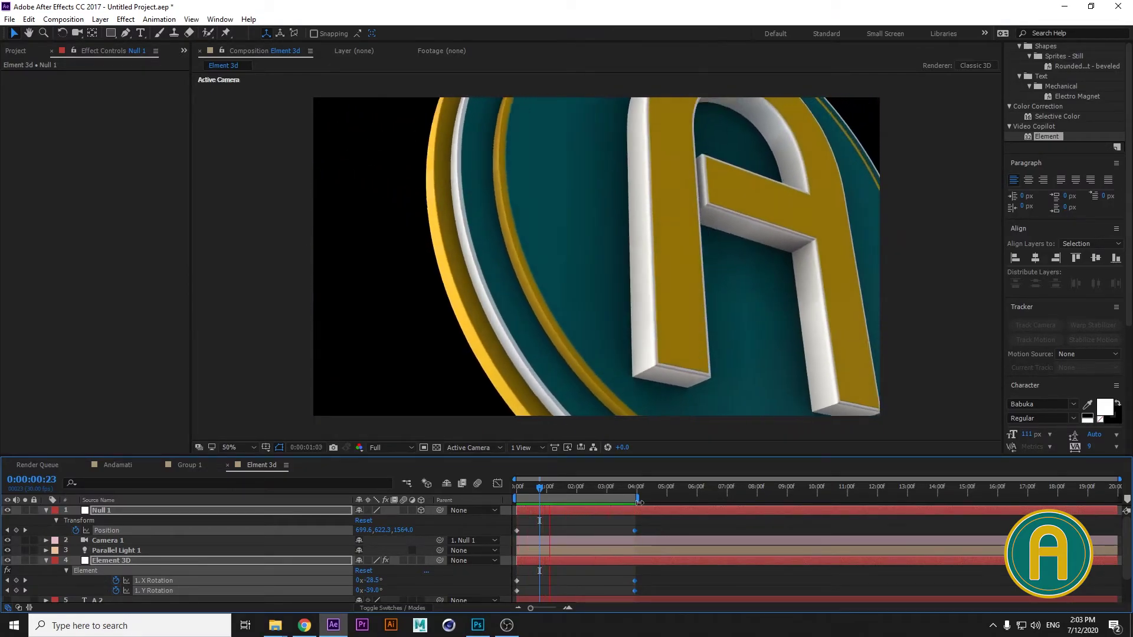
left_click(585, 488)
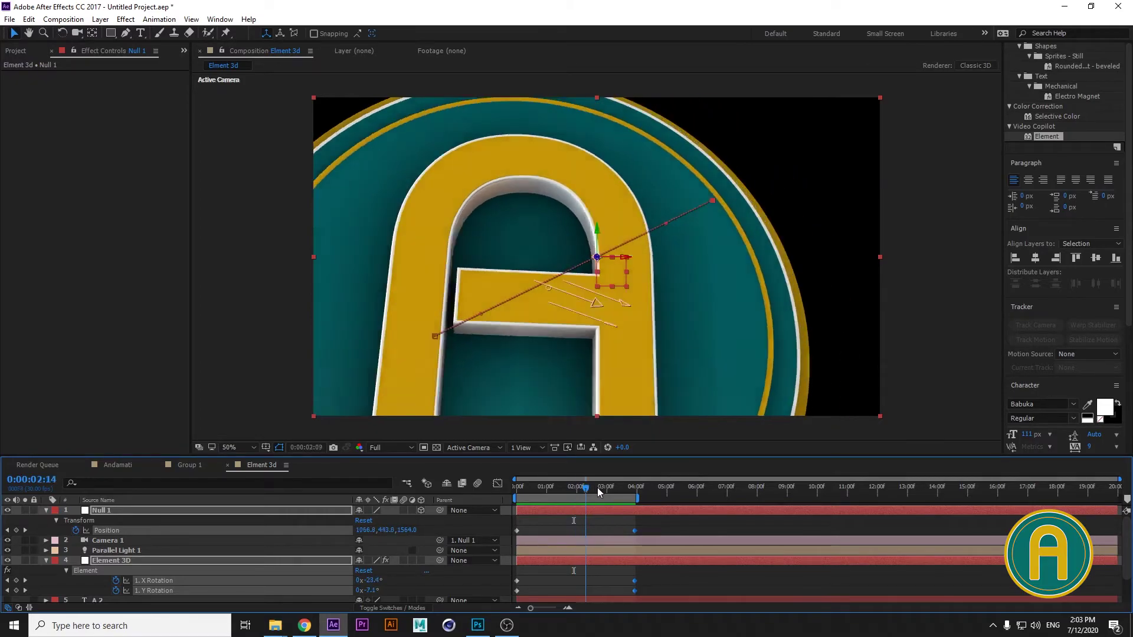
left_click_drag(597, 488, 564, 487)
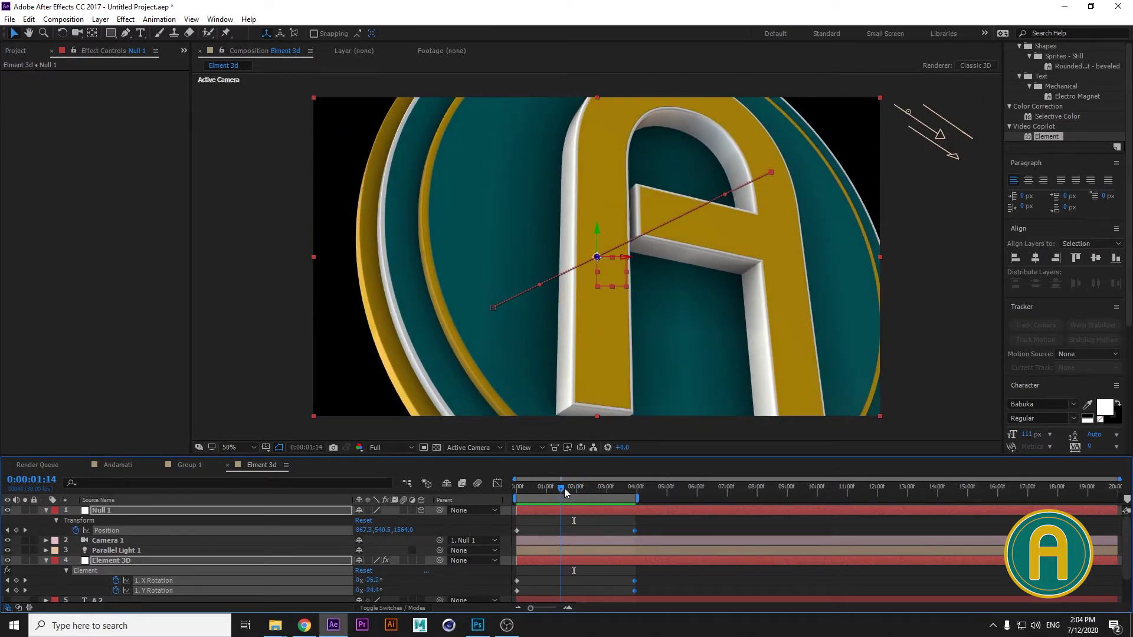
Open the Scene Setup of the Element 3D layer and orbit the extruded logo to examine its materials from the side
left_click(129, 562, "ctrl")
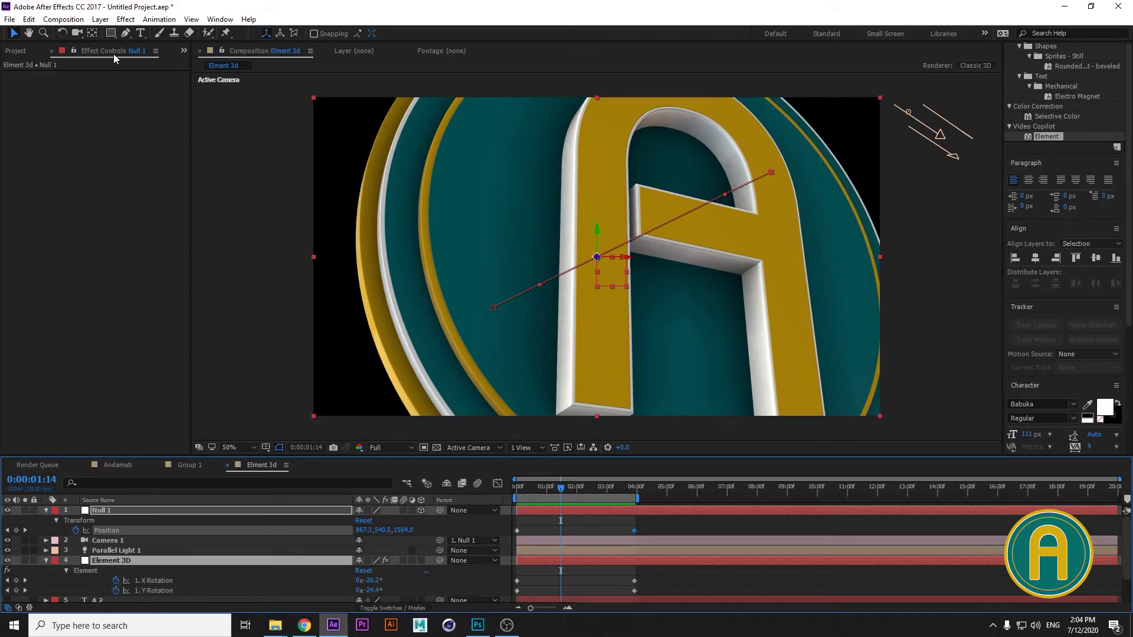
left_click(136, 561)
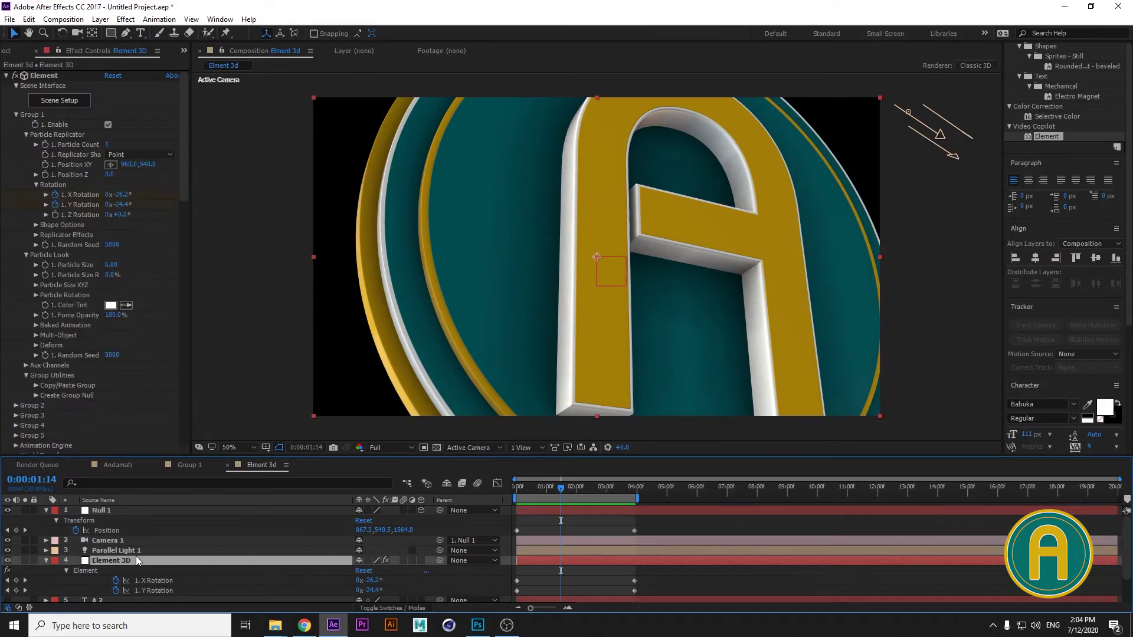
left_click(68, 101)
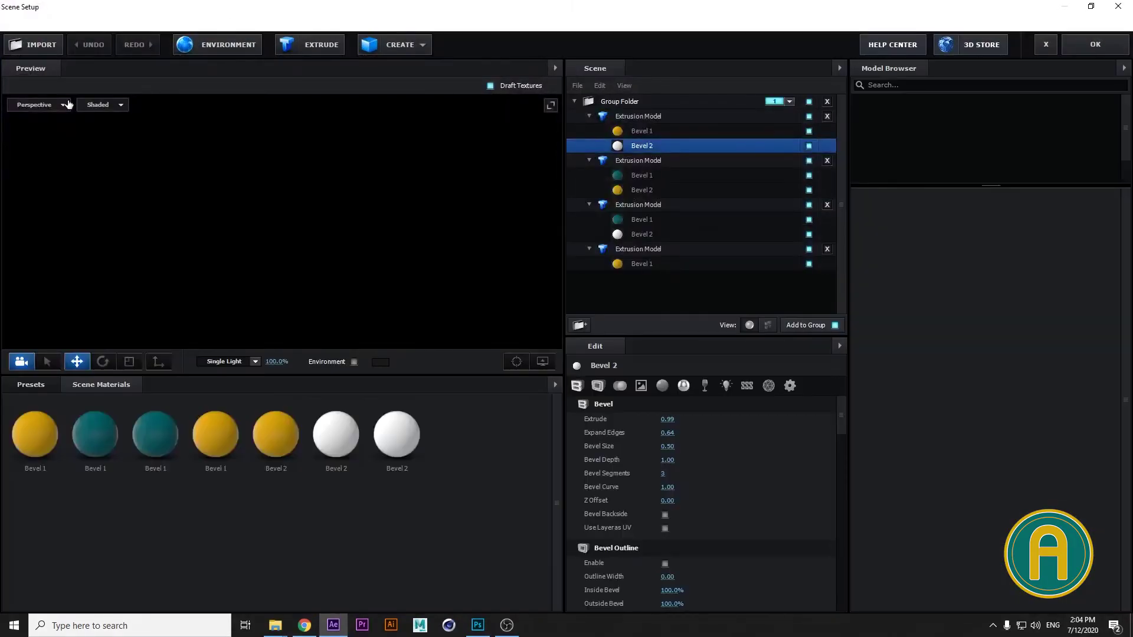
left_click(363, 260)
scroll(363, 260, "down", 3)
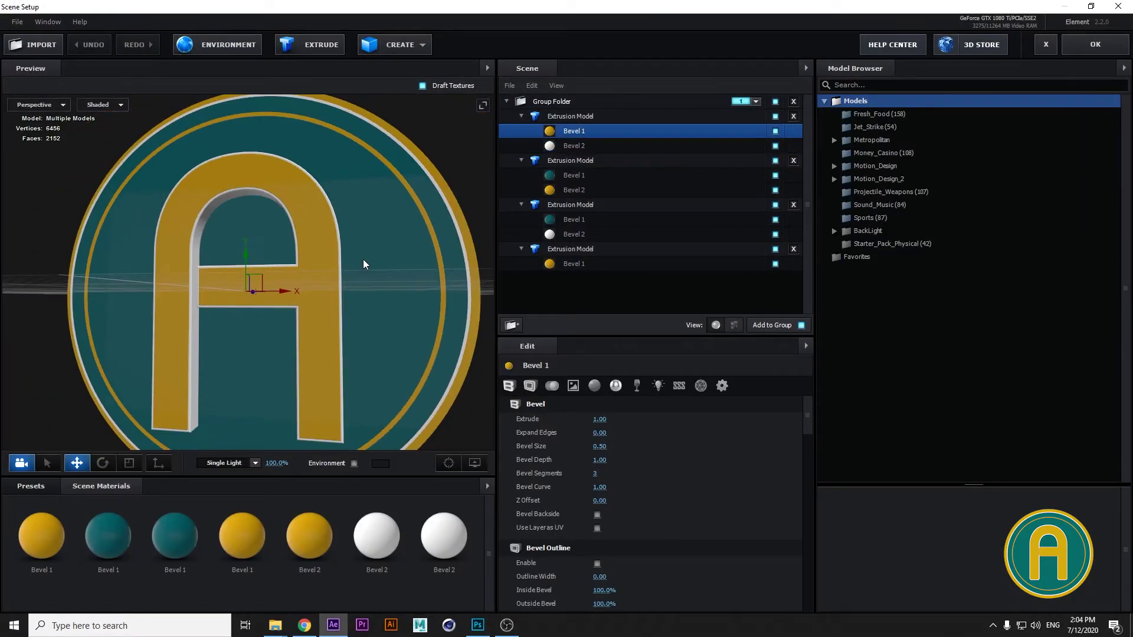
left_click_drag(363, 260, 351, 311)
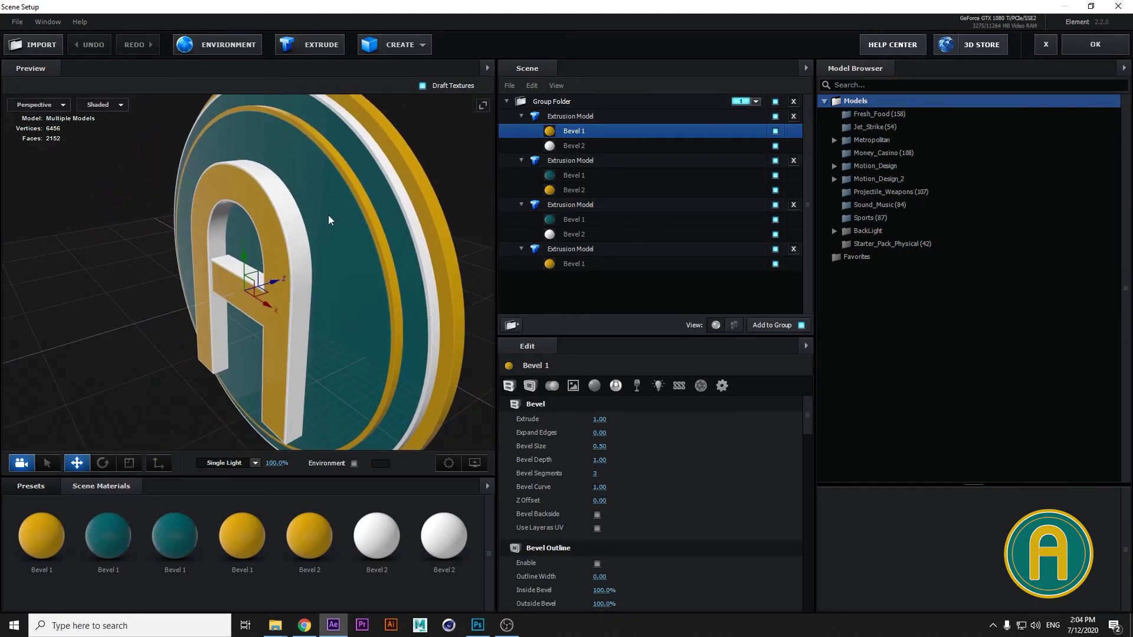
left_click_drag(329, 220, 272, 89)
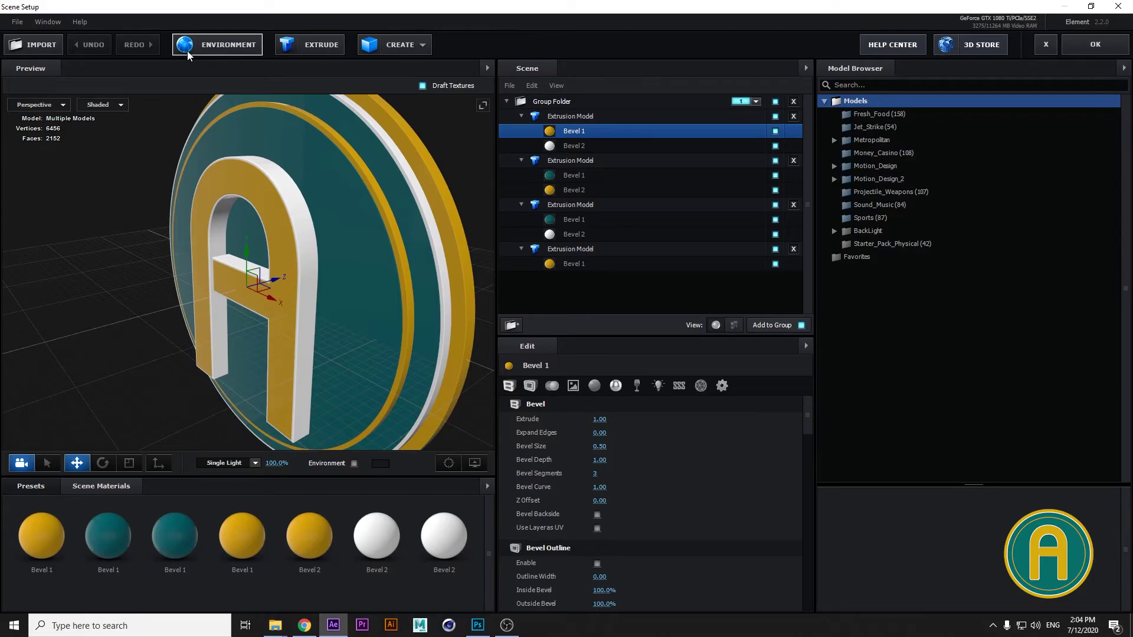
Replace the scene's environment texture with Basic_2K_05.dds and orbit the logo to check its reflections
left_click(228, 45)
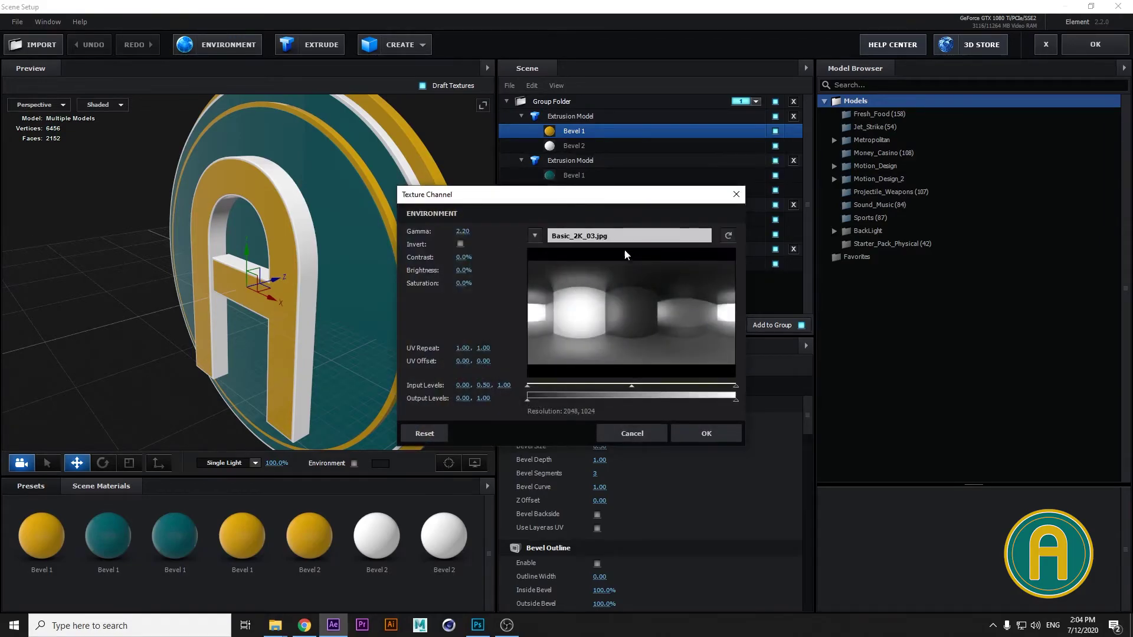
left_click(685, 235)
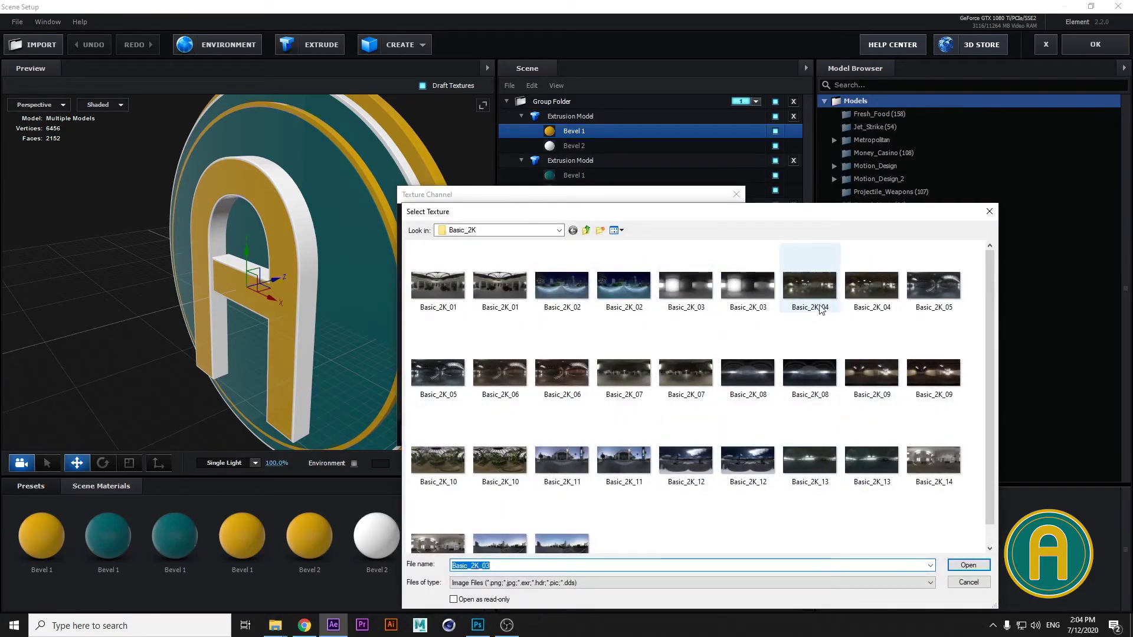
left_click(929, 293)
left_click(987, 568)
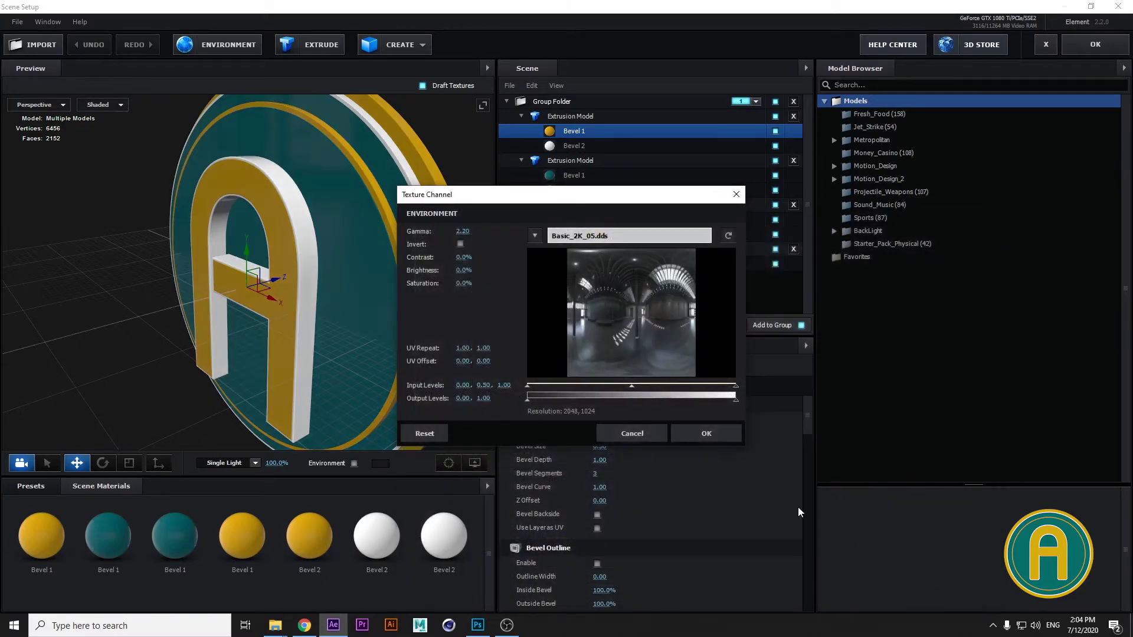
left_click(708, 434)
mouse_move(426, 295)
left_mouse_down()
mouse_move(439, 300)
mouse_move(430, 304)
left_mouse_up()
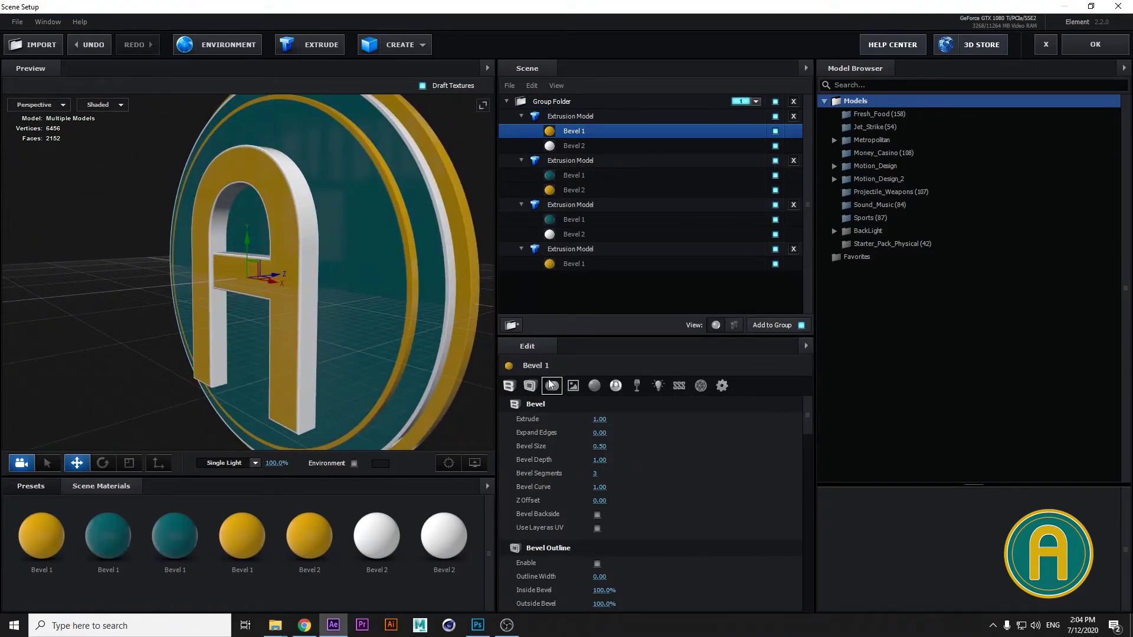
Give the letter A's gold face material (Bevel 1) a reflectivity intensity of 12% and a refraction intensity of 14%
scroll(592, 466, "down", 5)
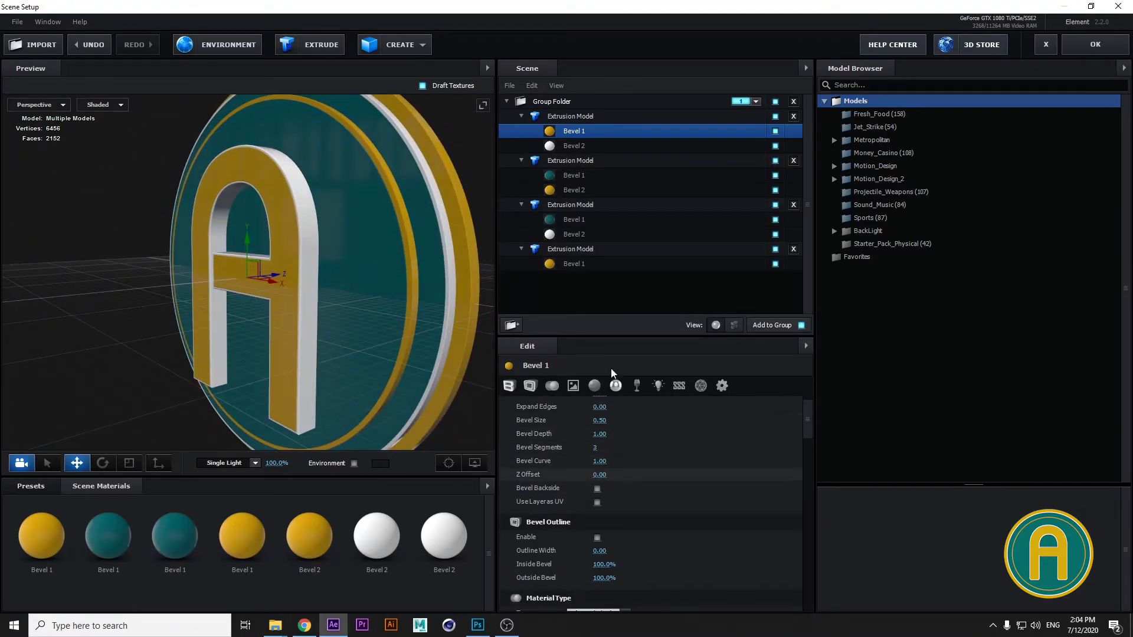
scroll(647, 462, "down", 10)
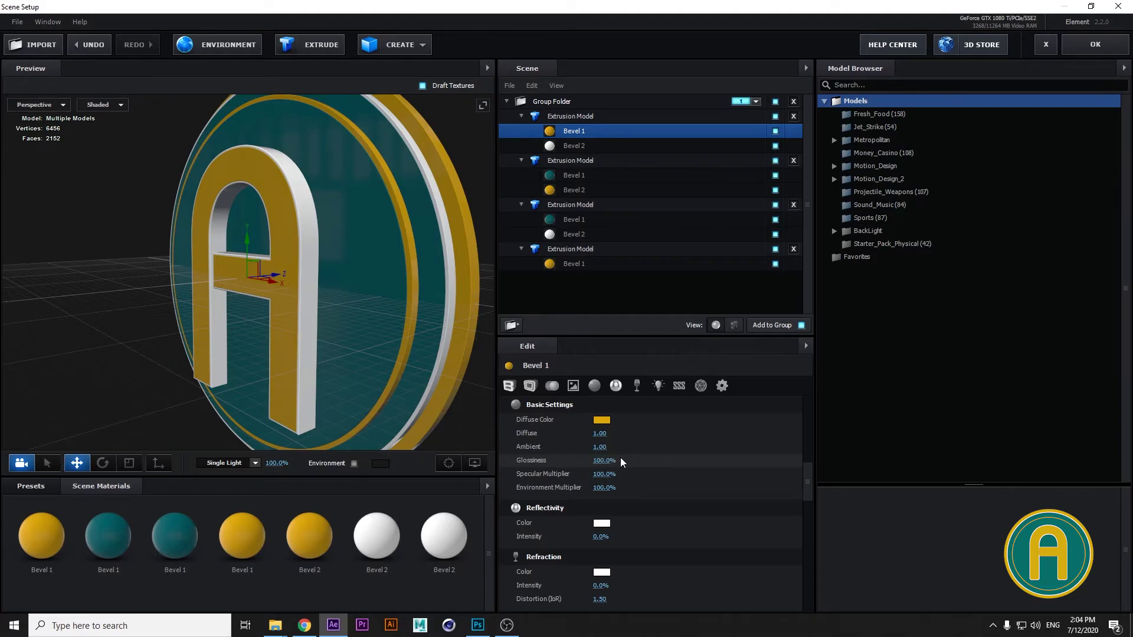
key("ctrl+z")
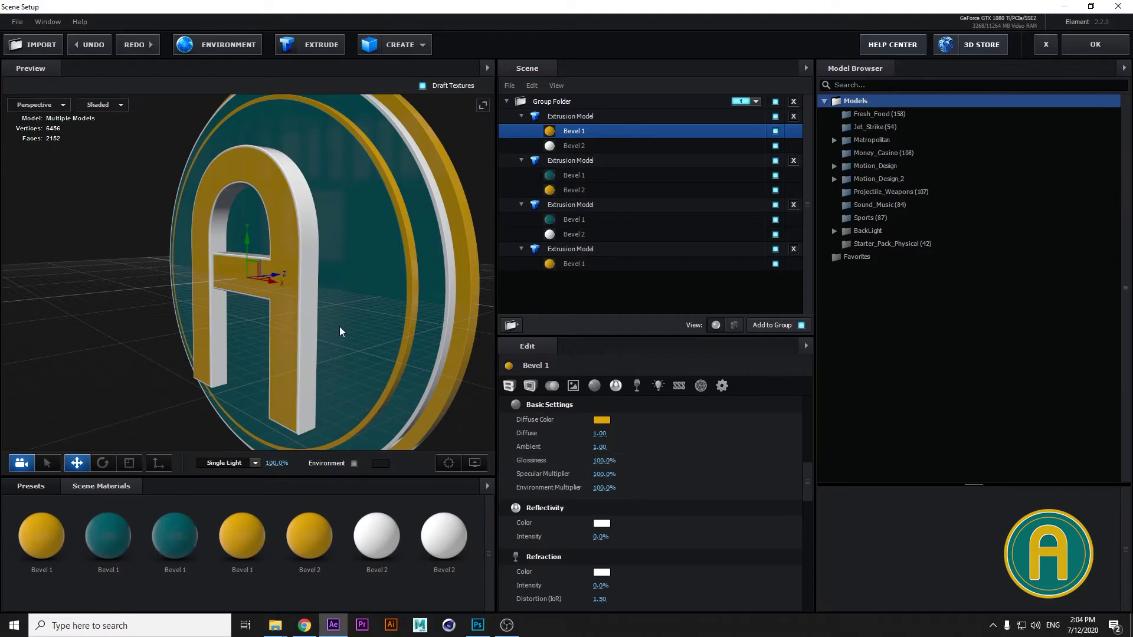
left_click(775, 116)
left_click(775, 116)
scroll(624, 482, "down", 3)
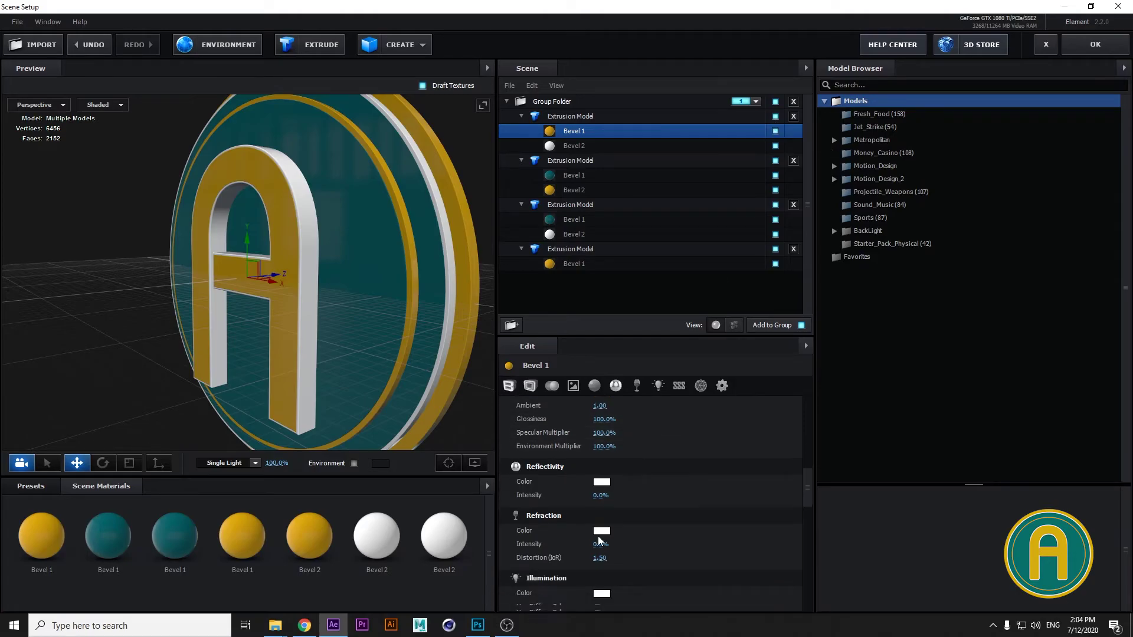
left_click_drag(600, 495, 611, 497)
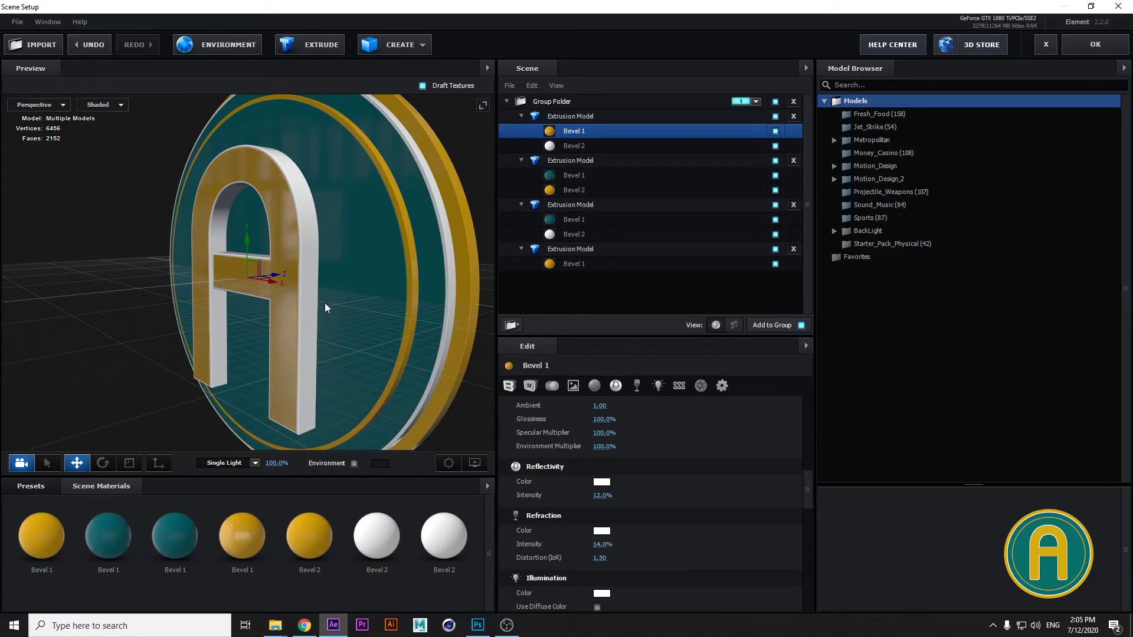
left_click_drag(324, 303, 389, 306)
Set the letter A's gold face material to 81% glossiness and a diffuse value of 2.00
scroll(599, 486, "up", 2)
scroll(600, 486, "up", 2)
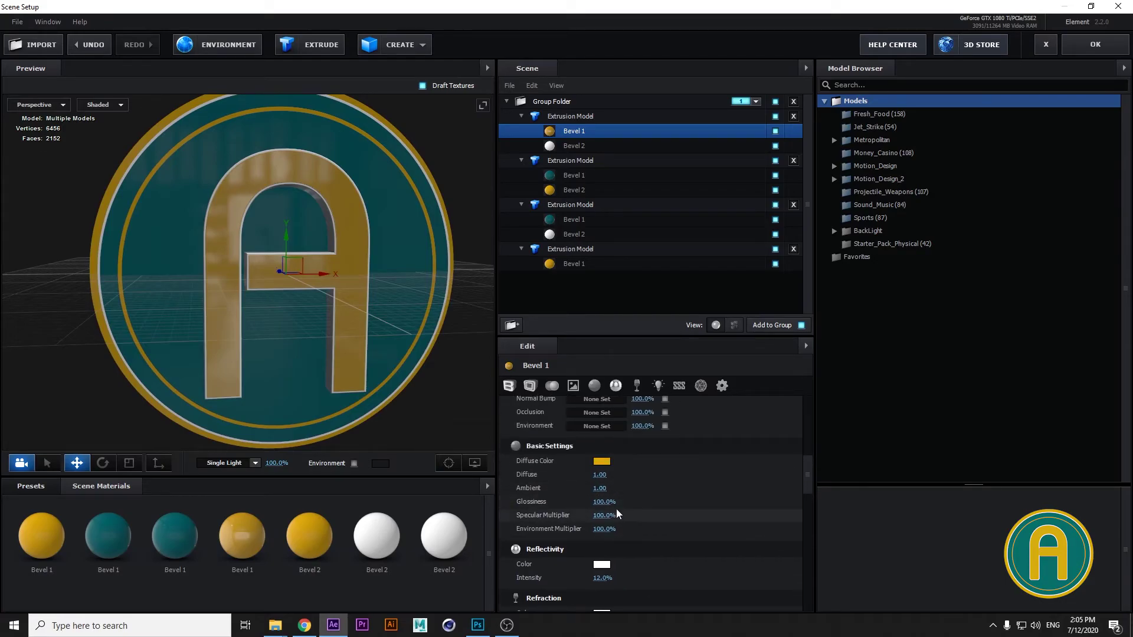
left_click_drag(606, 503, 591, 504)
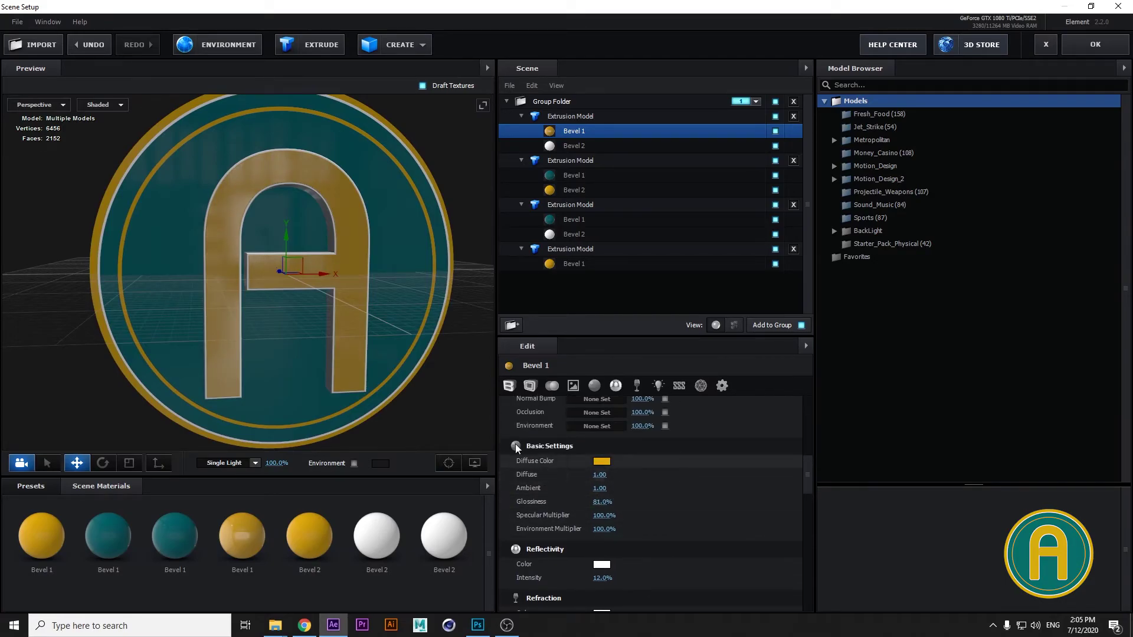
left_click_drag(366, 336, 332, 327)
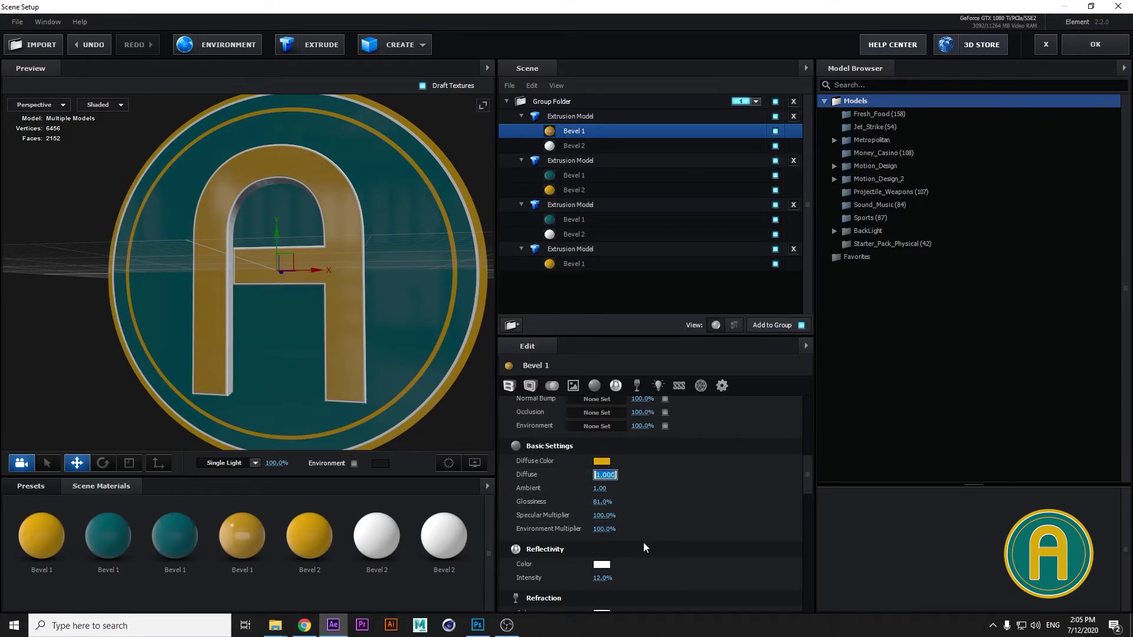
type("2")
key("Return")
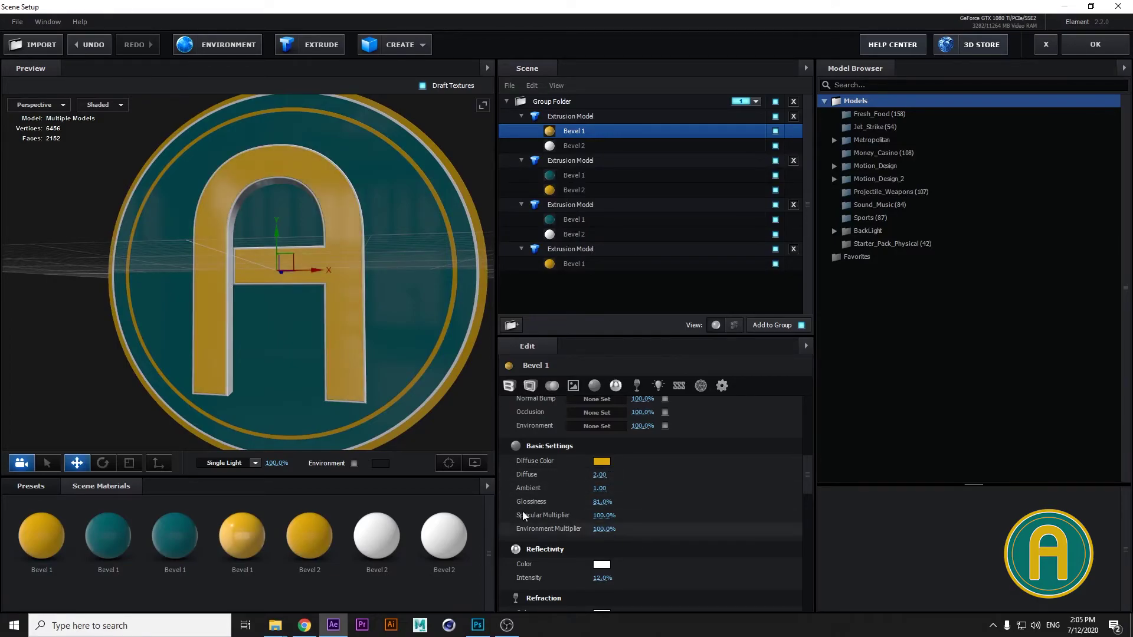
left_click_drag(346, 308, 400, 305)
Set the letter A's white Bevel 2 material to 90% glossiness, 18% reflectivity intensity and 20% refraction intensity
left_click(620, 148)
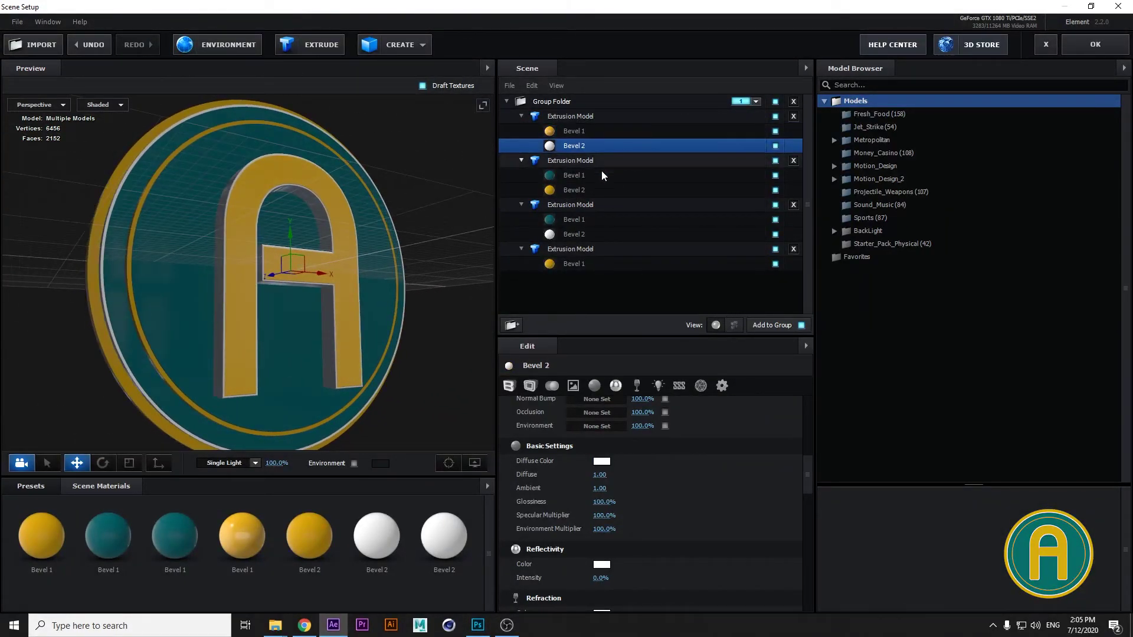
left_click_drag(605, 503, 616, 544)
scroll(606, 522, "down", 3)
left_click_drag(317, 317, 356, 304)
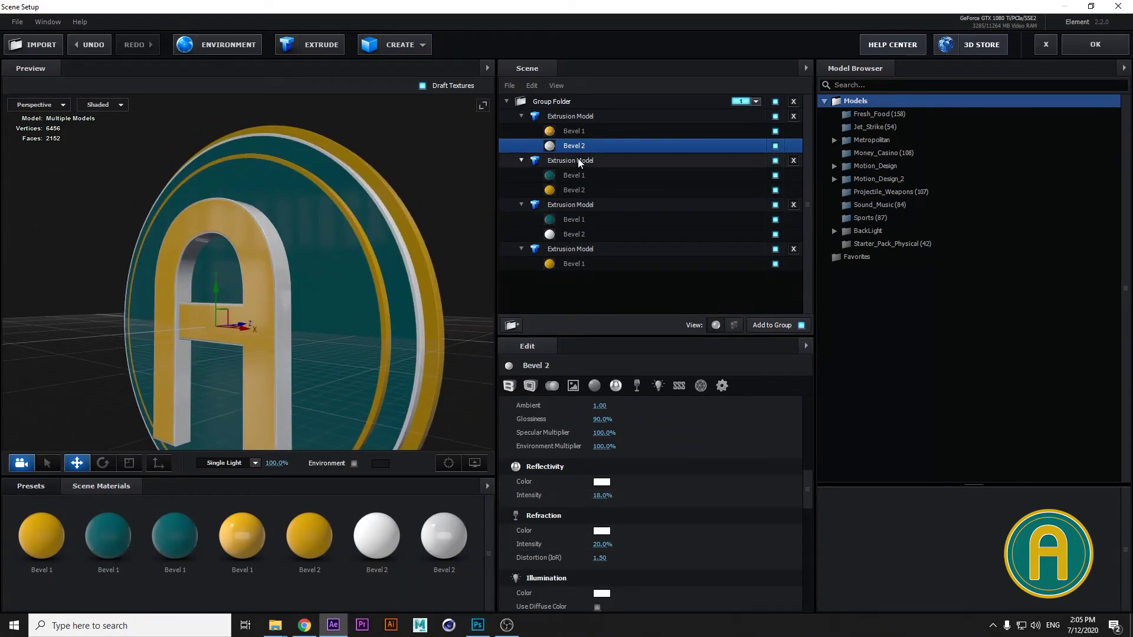
In the second extrusion model, set teal Bevel 1 to 91% glossiness and 8% reflectivity, and gold Bevel 2 to a diffuse of 2.00
left_click(626, 175)
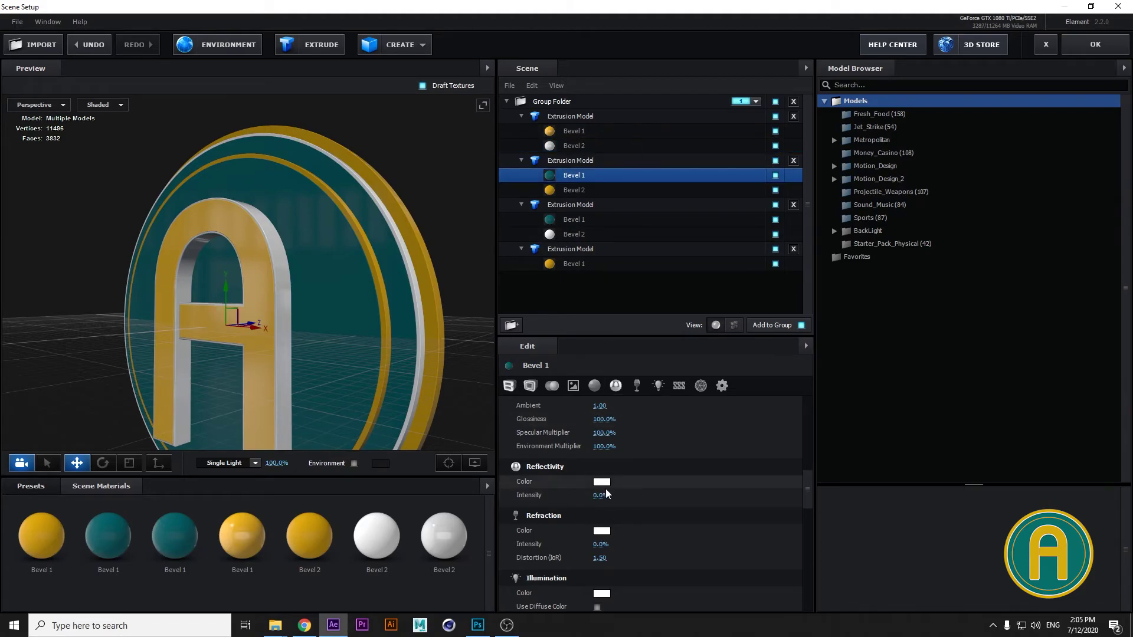
scroll(610, 495, "up", 1)
left_click_drag(609, 543, 603, 537)
scroll(622, 540, "down", 2)
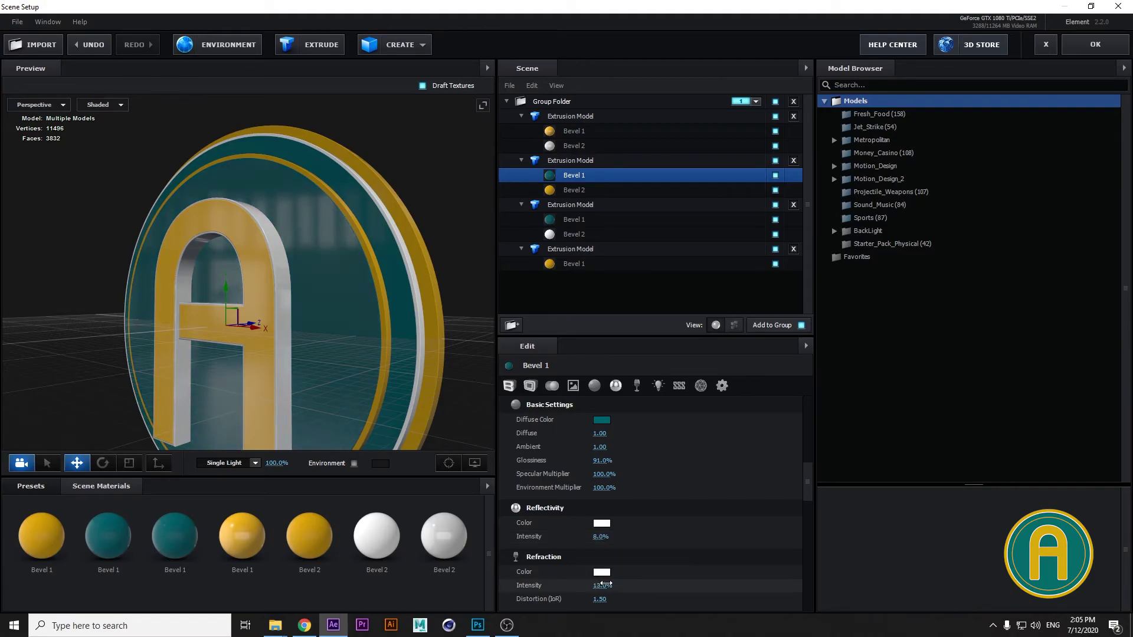
left_click(387, 340)
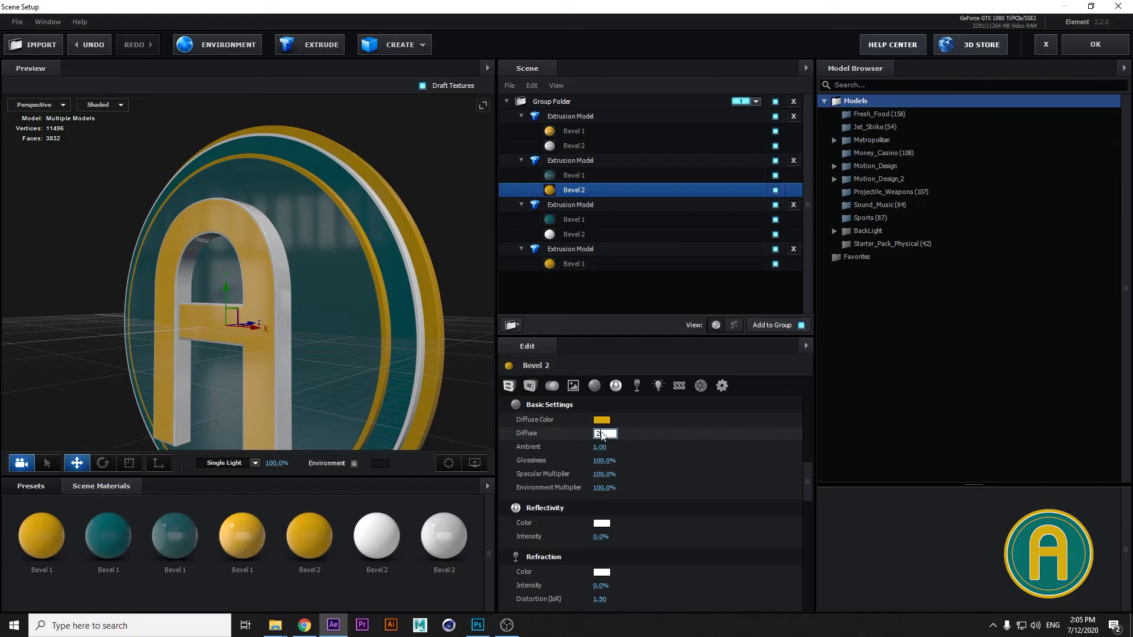
key("Return")
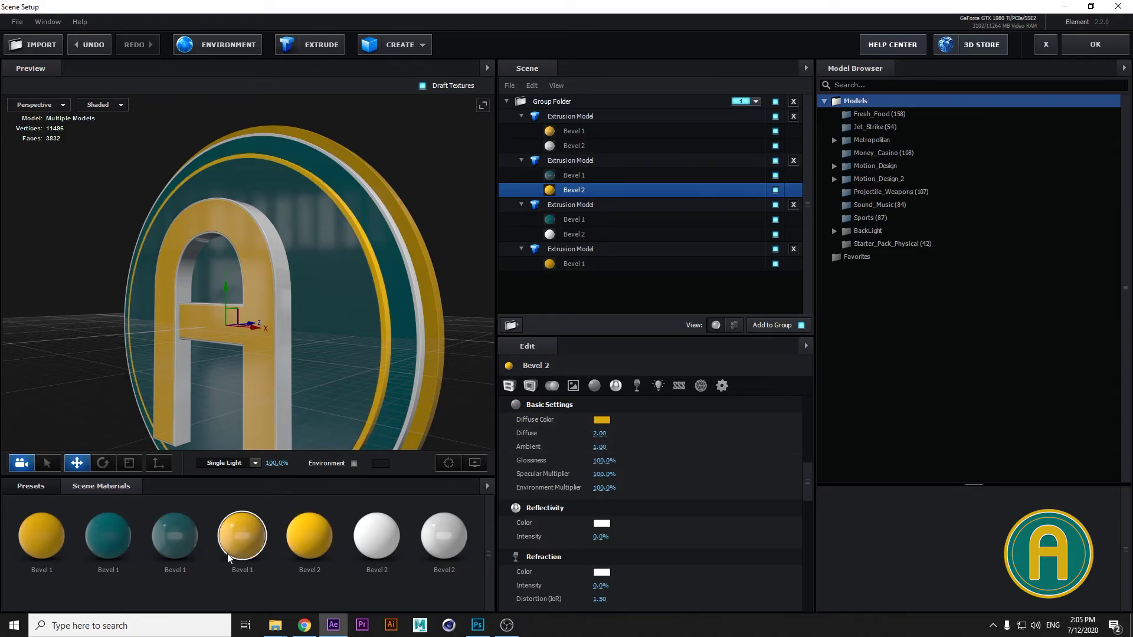
Assign the reflective gold Bevel 1 material to the second model's Bevel 2, and the bright gold Bevel 2 material to the last model's bevel
left_click(242, 534)
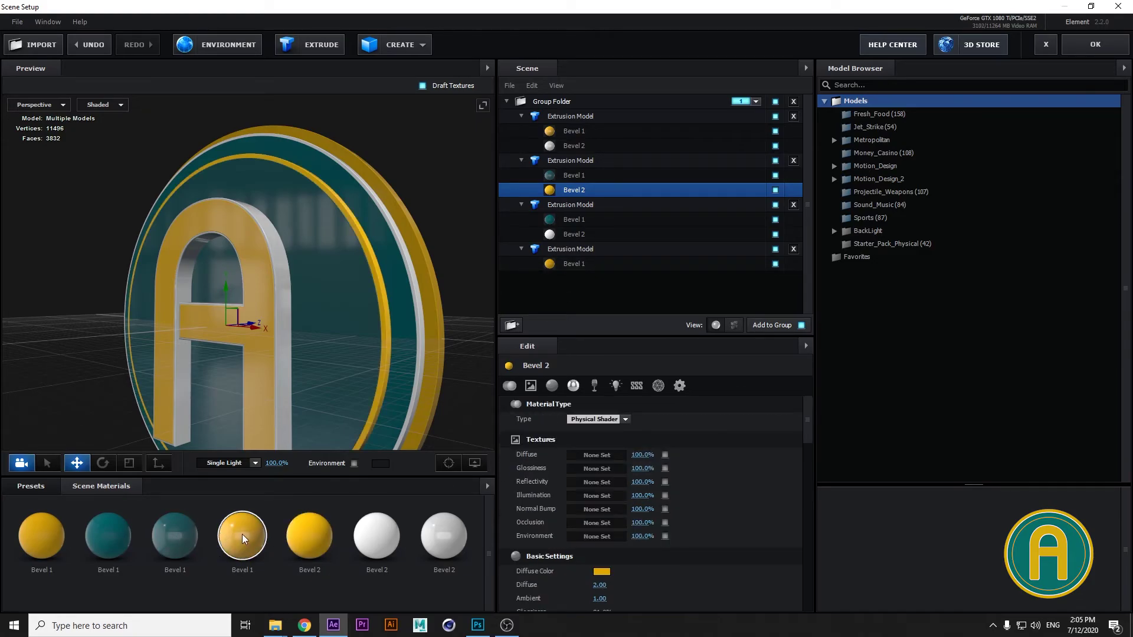
left_click(259, 373)
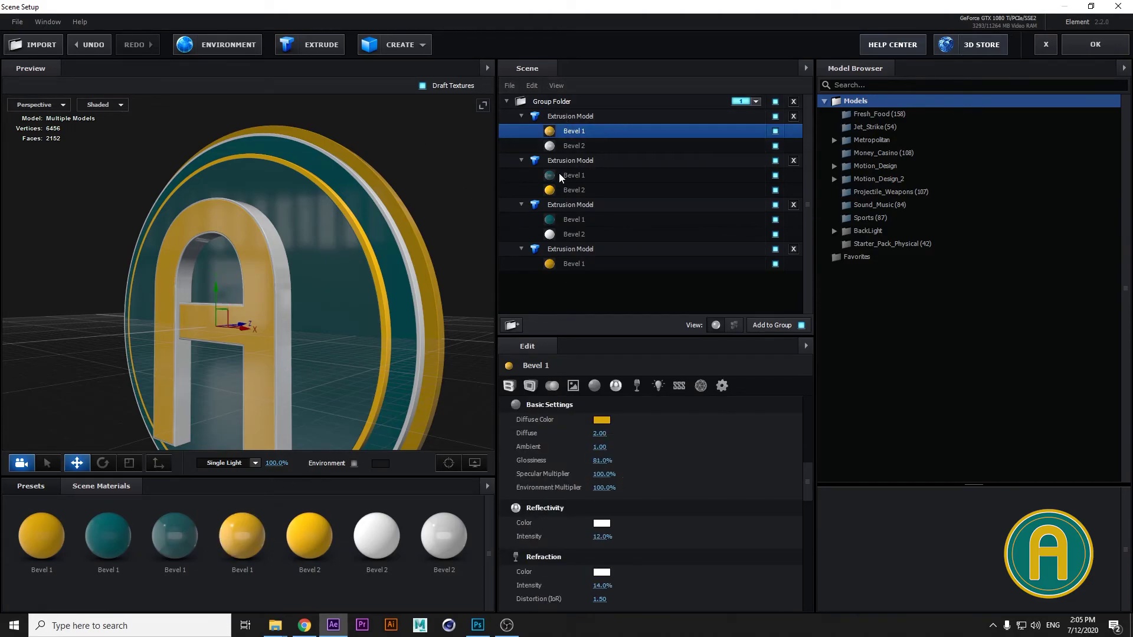
left_click(238, 537)
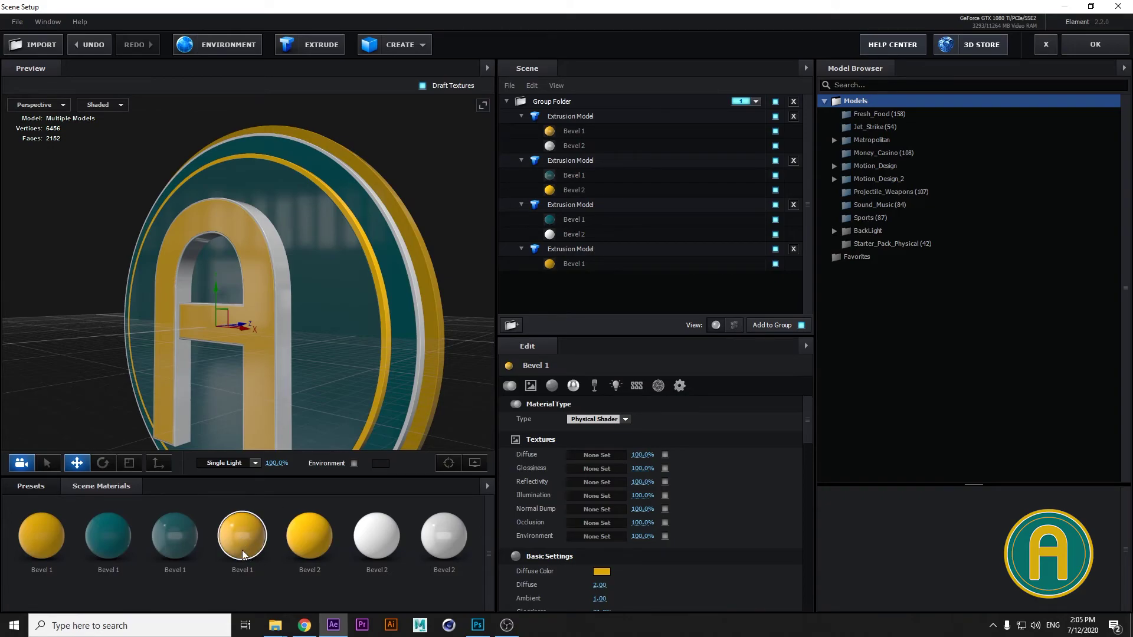
left_click_drag(243, 555, 581, 190)
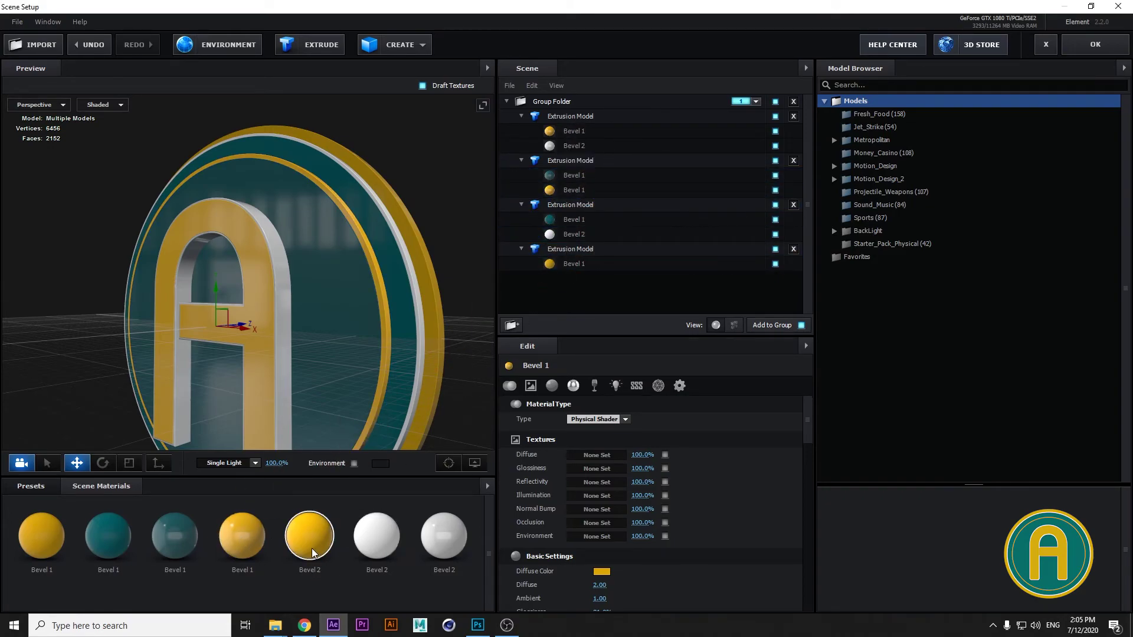
left_click_drag(313, 553, 582, 266)
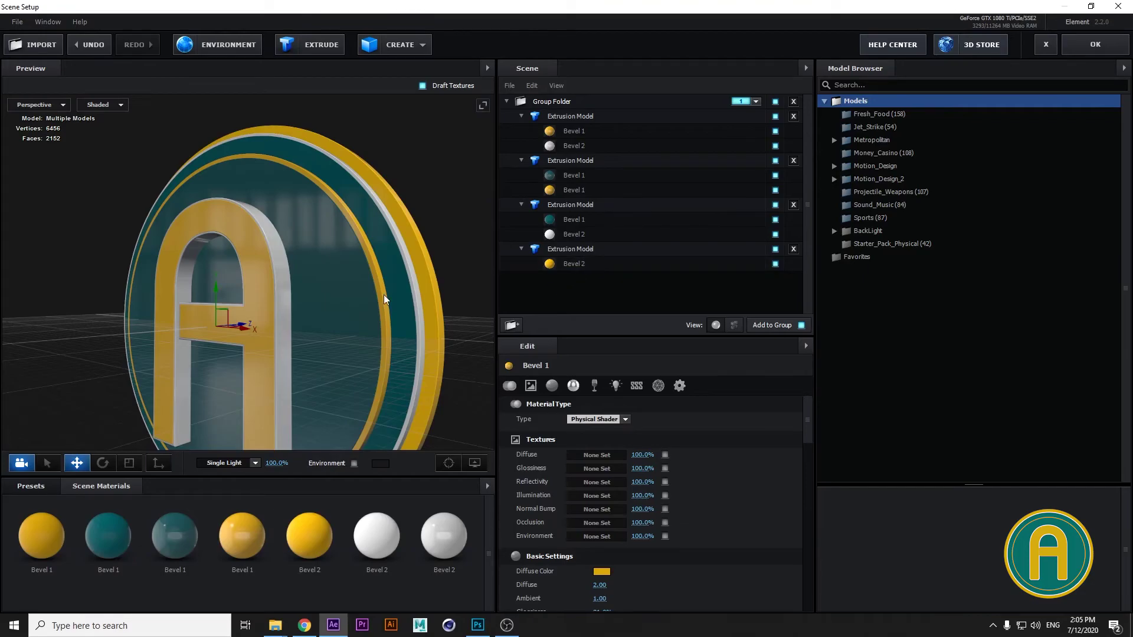
Assign the reflective teal material to the third extrusion model's Bevel 1 and set that material's diffuse to 1.20
left_click_drag(385, 300, 370, 289)
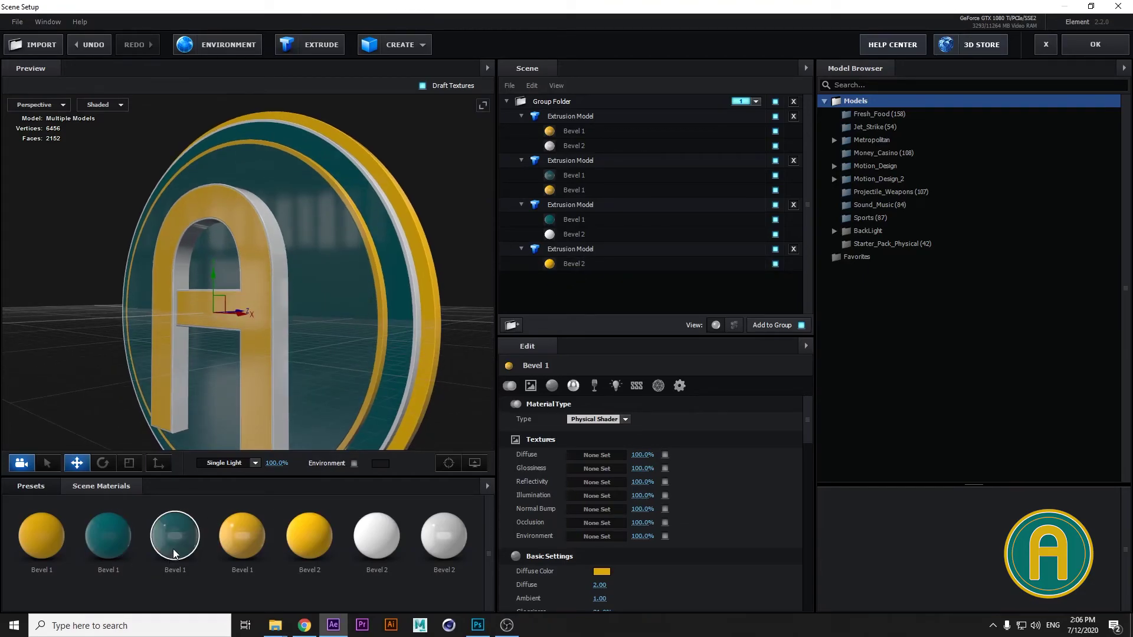
left_click_drag(174, 554, 599, 178)
left_click_drag(183, 534, 596, 225)
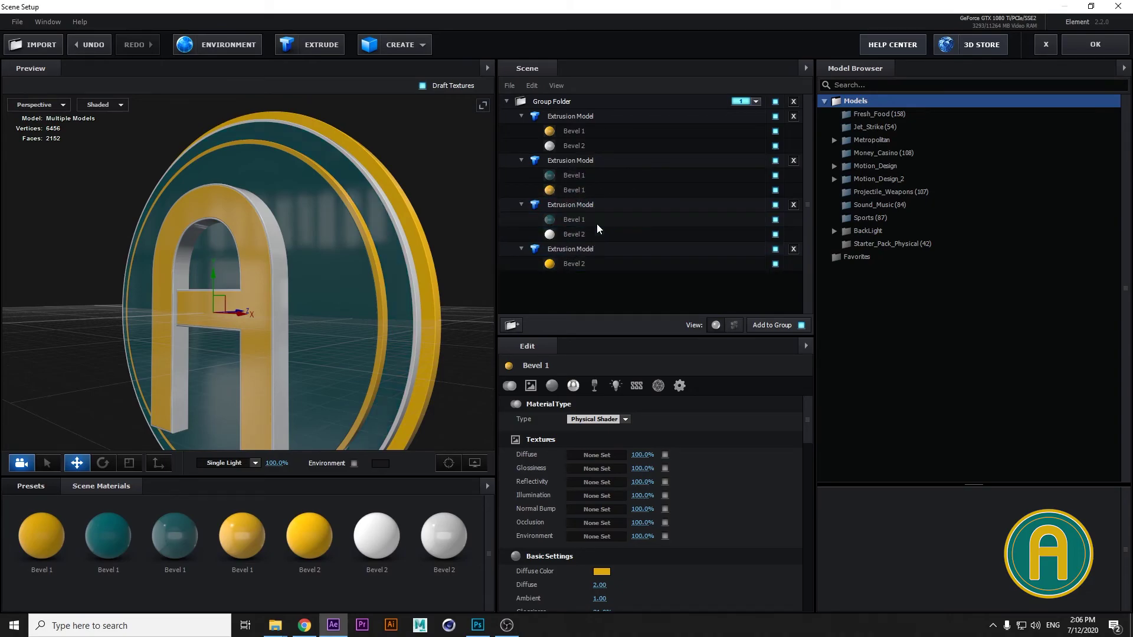
left_click(183, 552)
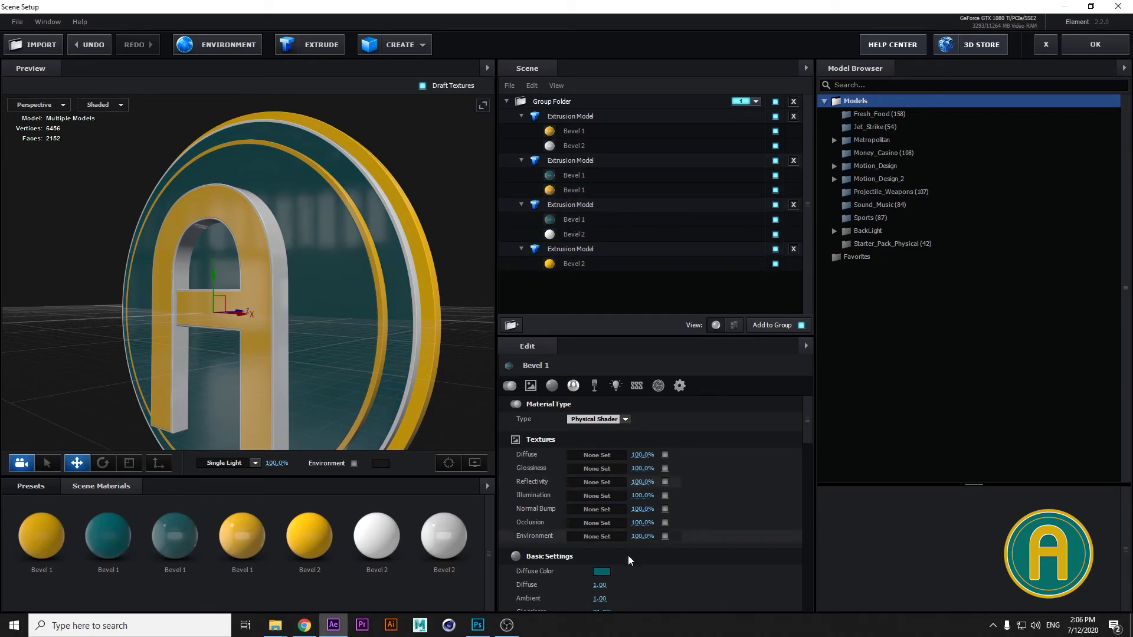
left_click(602, 589)
type("1.2")
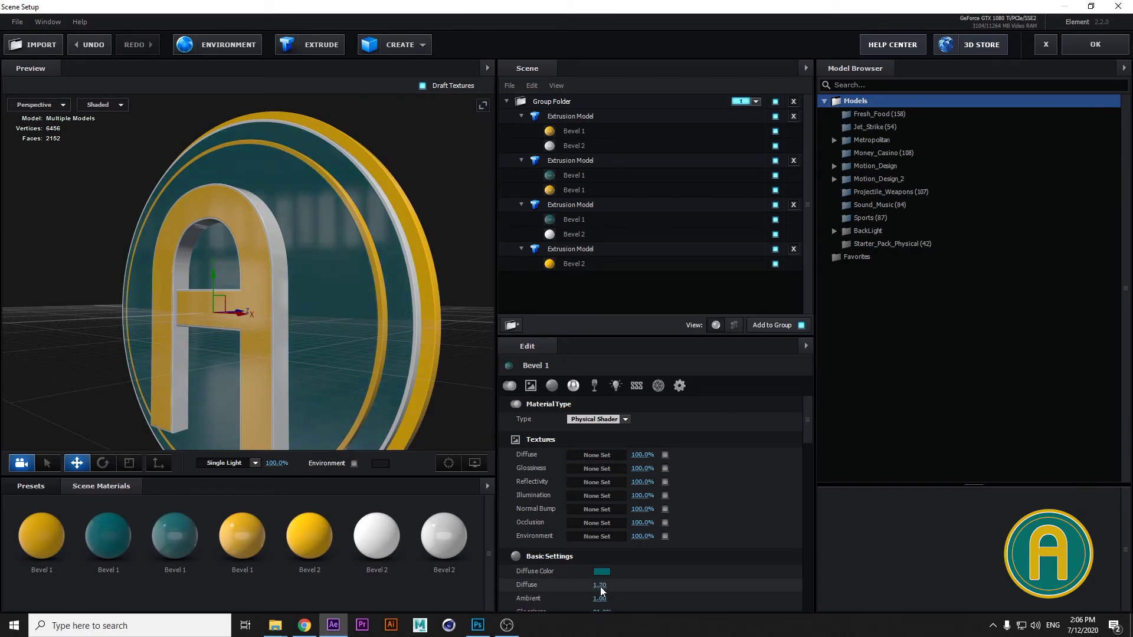
key("Return")
Assign the letter's reflective white Bevel 2 material to the third extrusion model's Bevel 2 and orbit the logo to check it
mouse_move(309, 299)
left_mouse_down()
mouse_move(338, 280)
mouse_move(327, 295)
left_mouse_up()
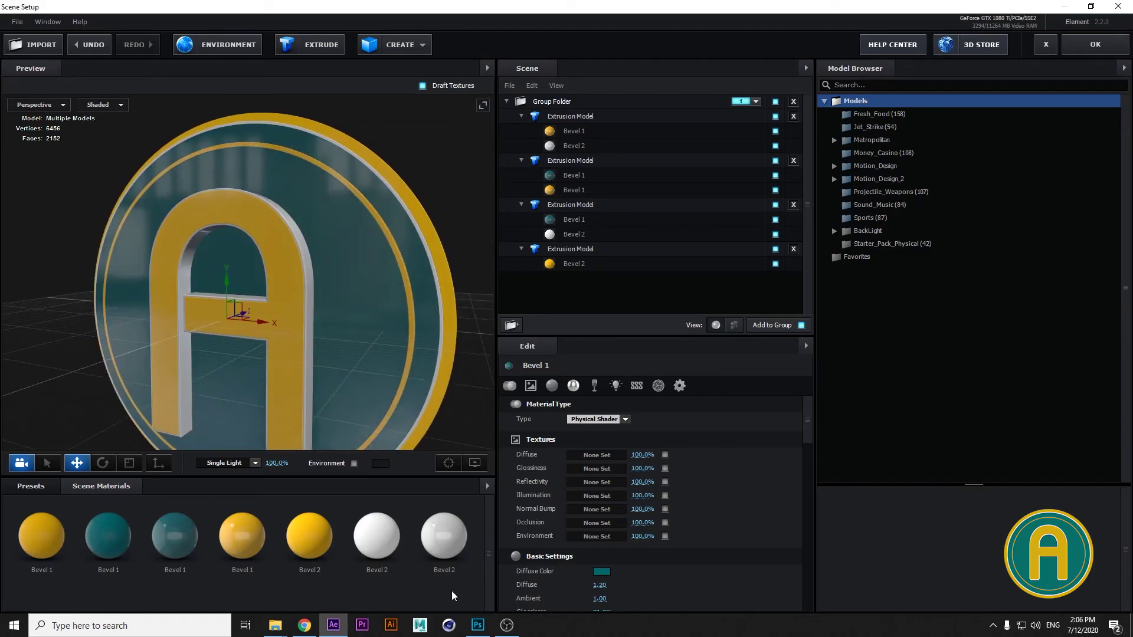
left_click_drag(401, 421, 366, 381)
left_click_drag(445, 520, 584, 228)
left_click_drag(473, 253, 455, 269)
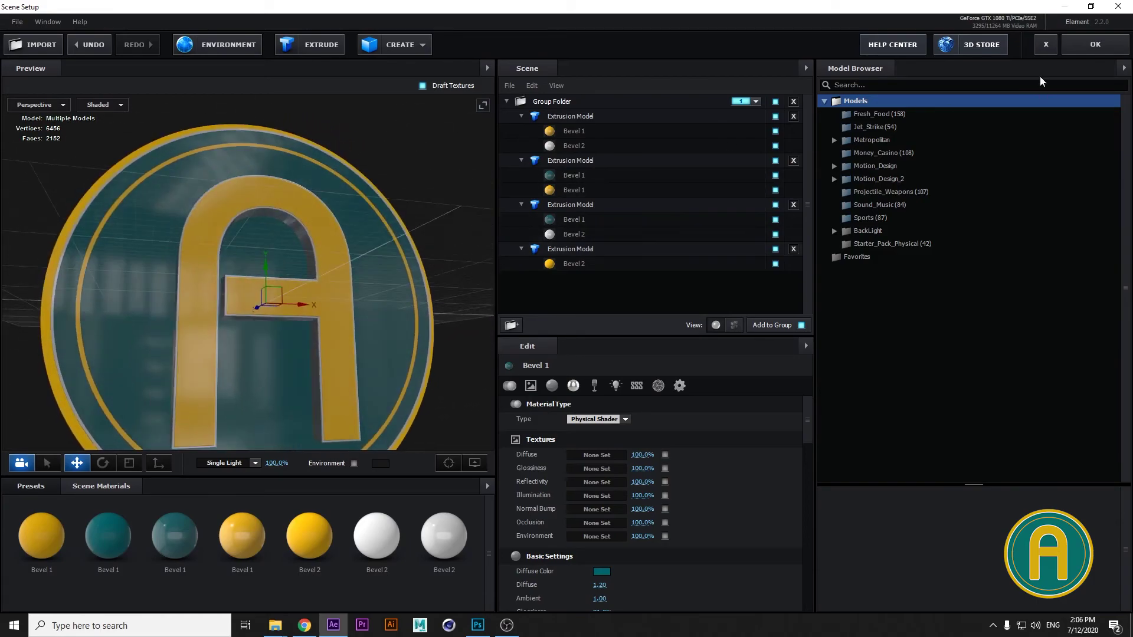
Accept the Scene Setup changes and play back the animation from 0:00:01:14 with the new materials
left_click(1081, 49)
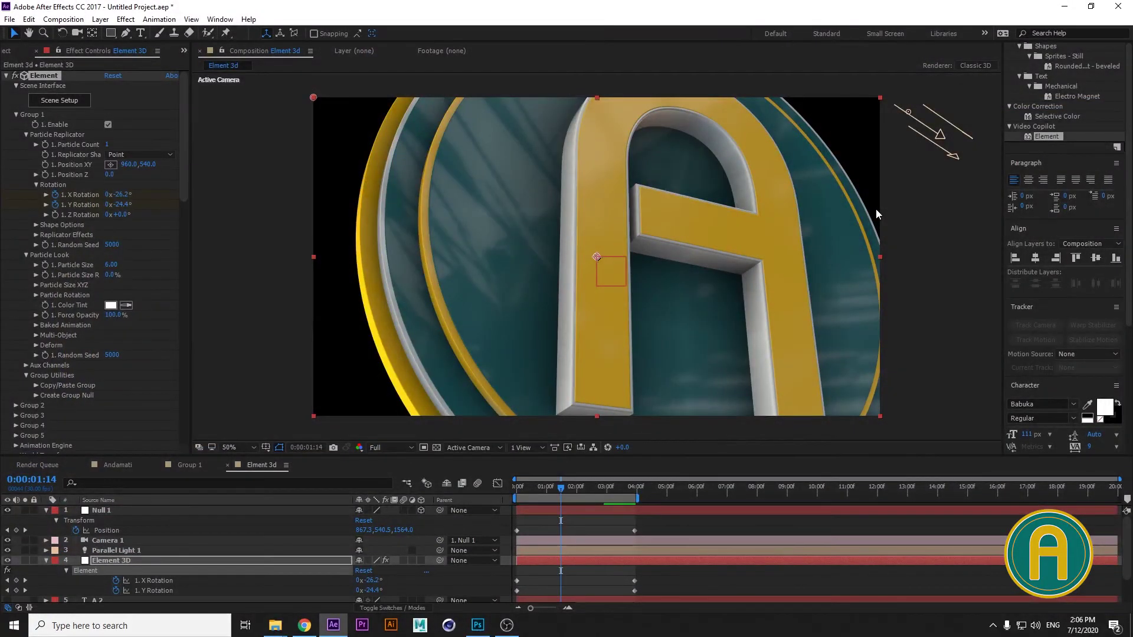
key("space")
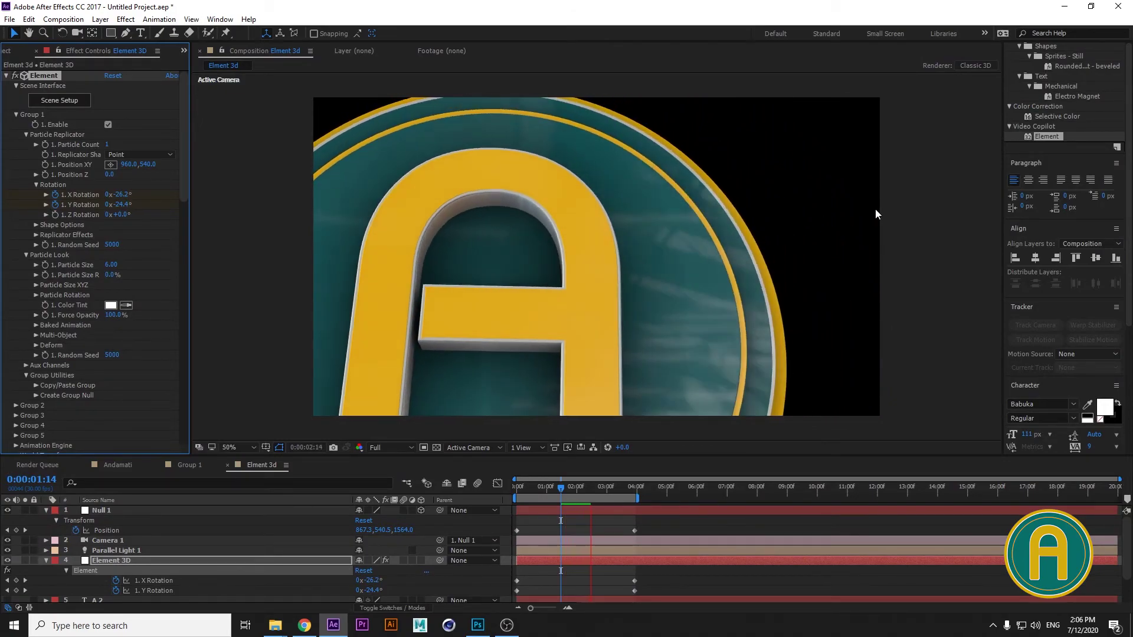
key("space")
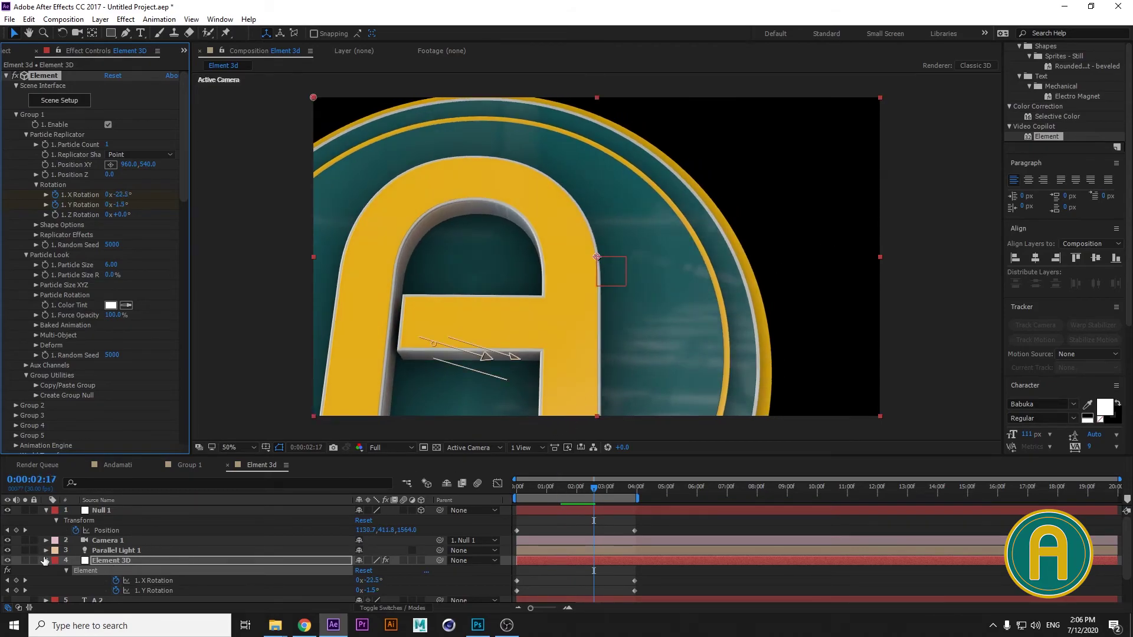
Create a 1920 × 1080 solid in teal sampled from the logo's disc and place it directly below the Element 3D layer
key("ctrl+a")
key("u")
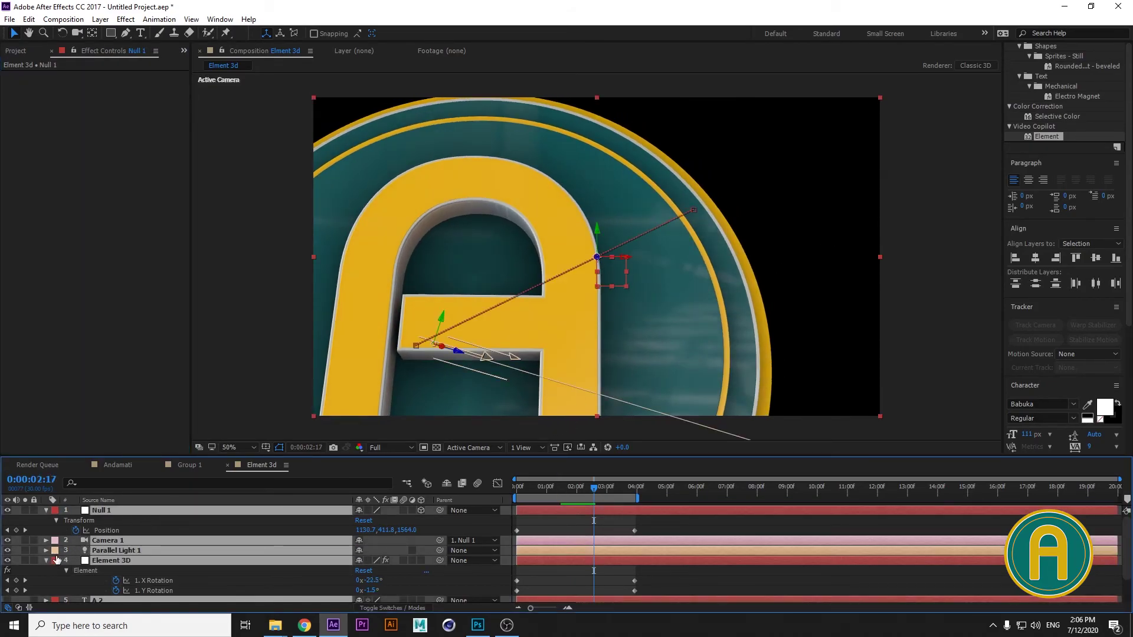
right_click(166, 593)
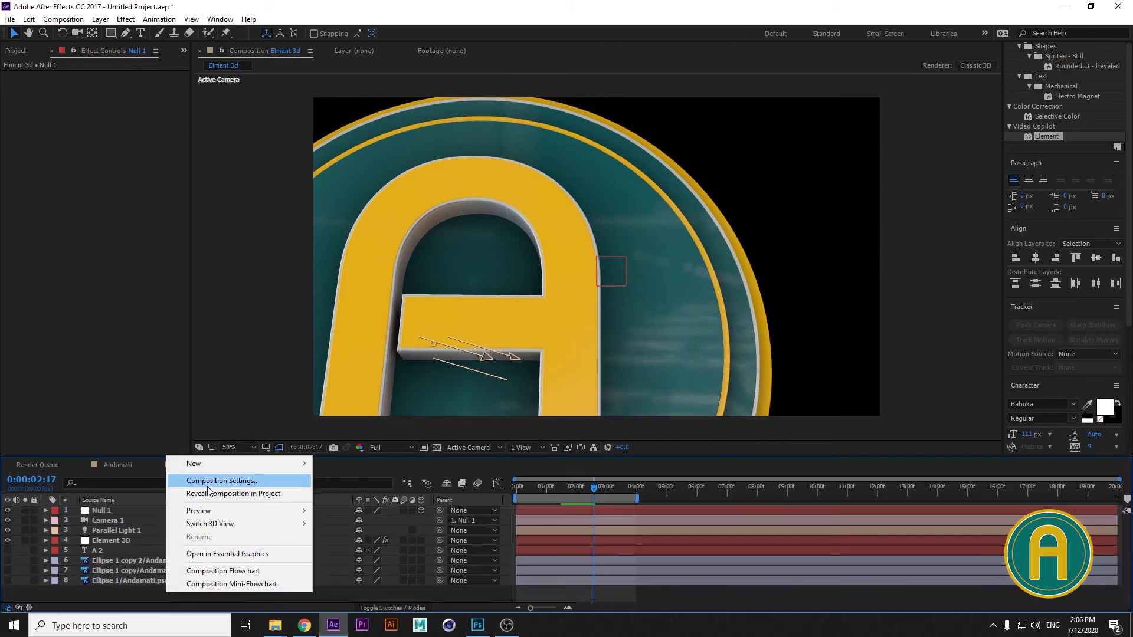
left_click(355, 493)
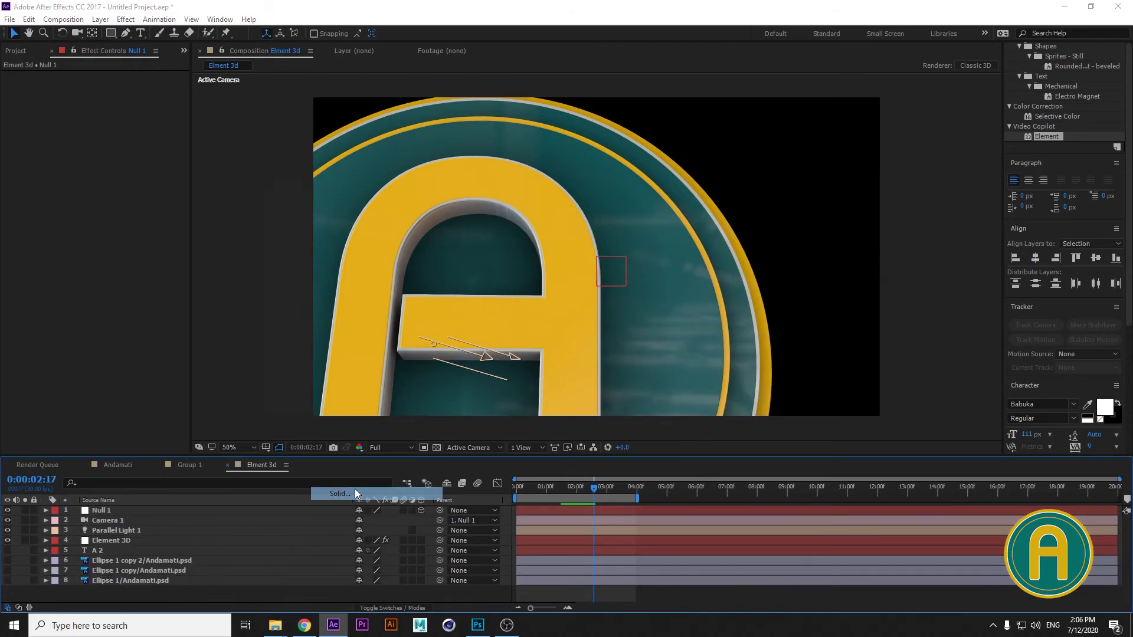
left_click(404, 374)
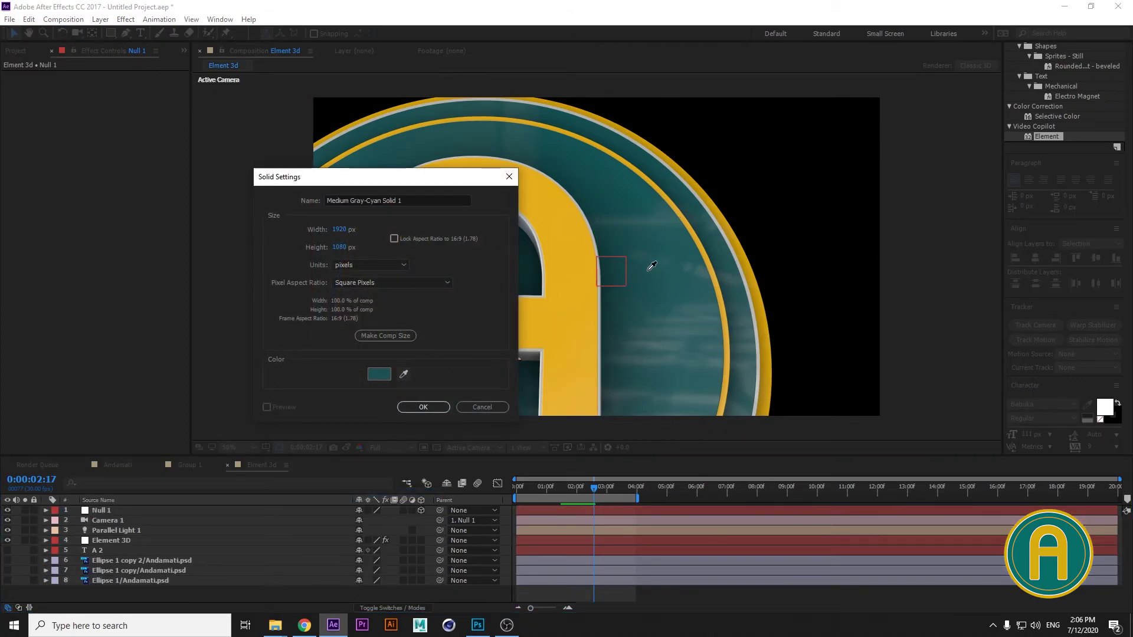
left_click(413, 405)
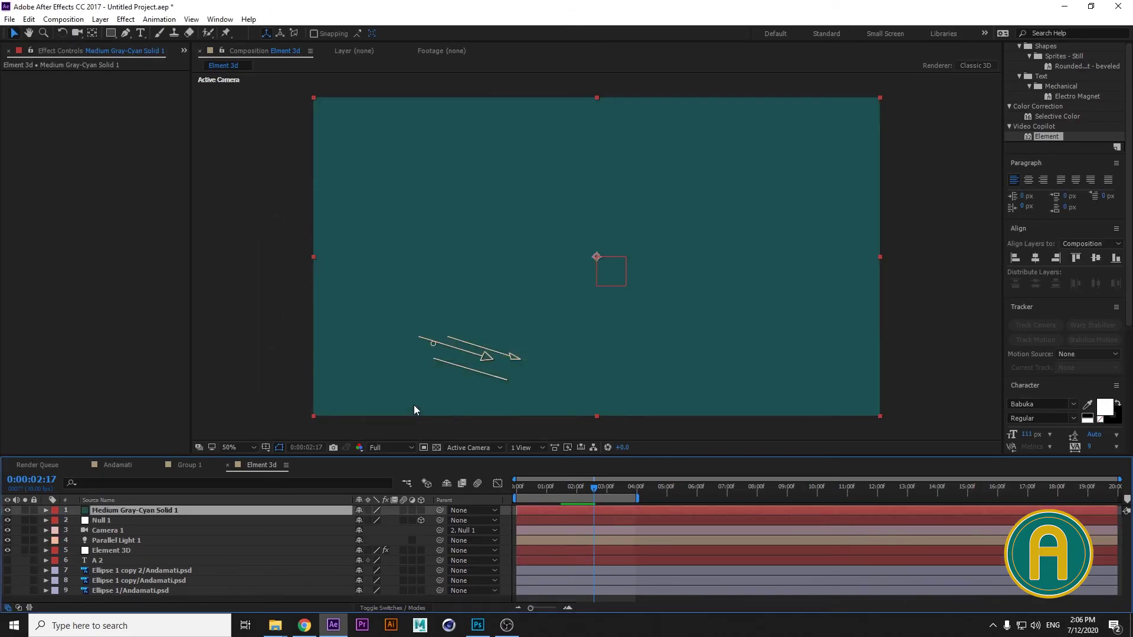
left_click_drag(147, 515, 143, 554)
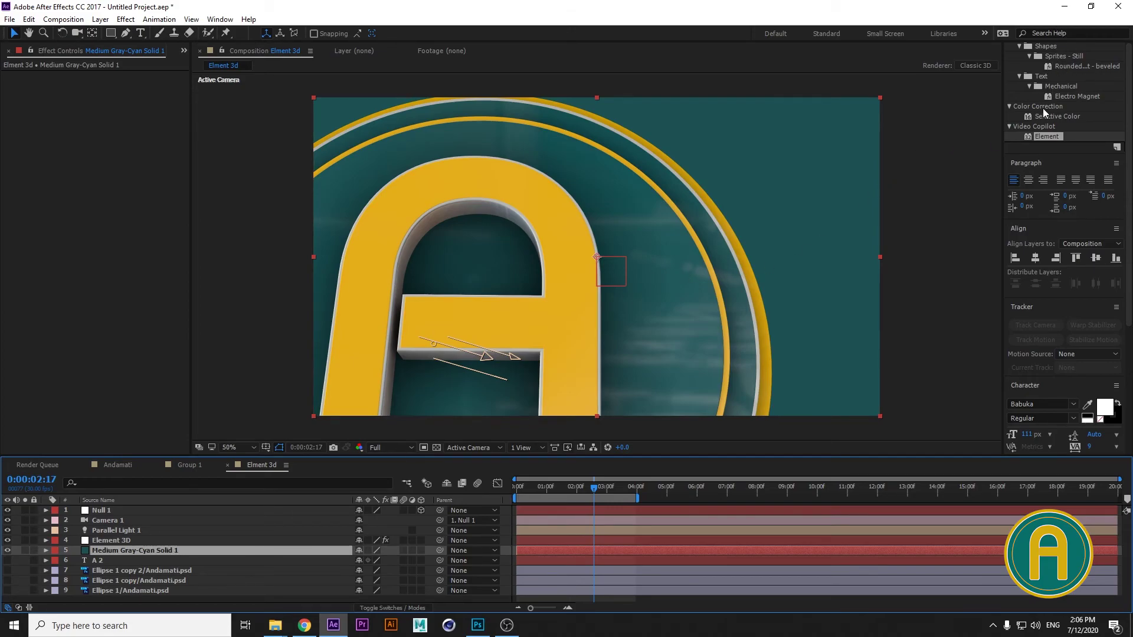
Find the Gradient Ramp effect and apply it to the teal background solid
scroll(1043, 112, "up", 5)
left_click(1046, 208)
type("ele")
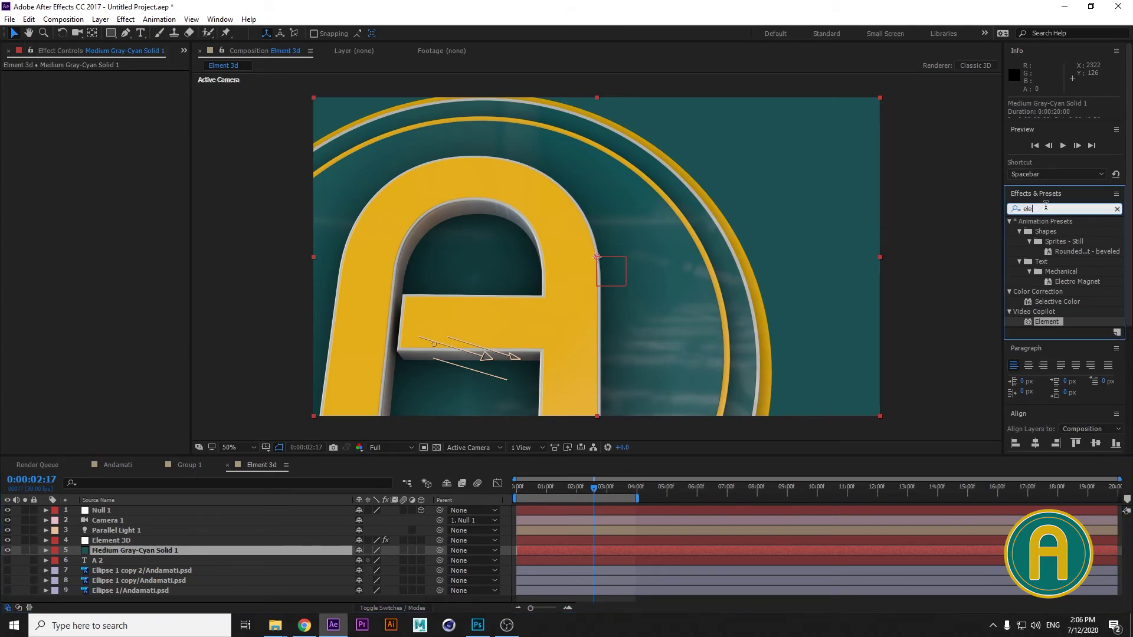
key("BackSpace")
key("BackSpace")
key("BackSpace")
type("r")
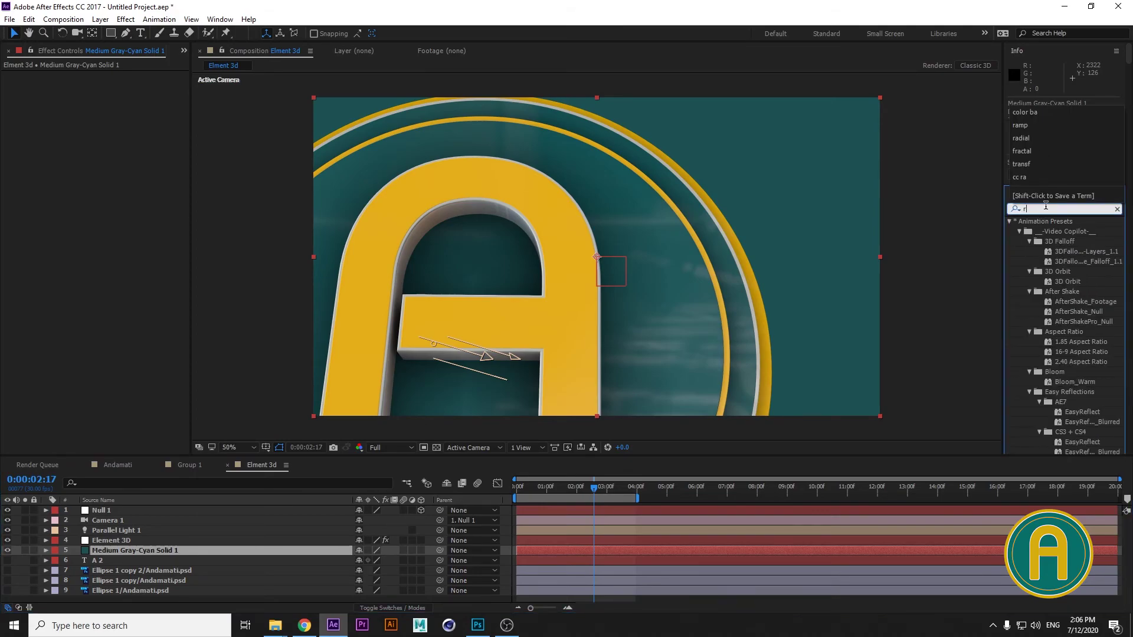
type("amp")
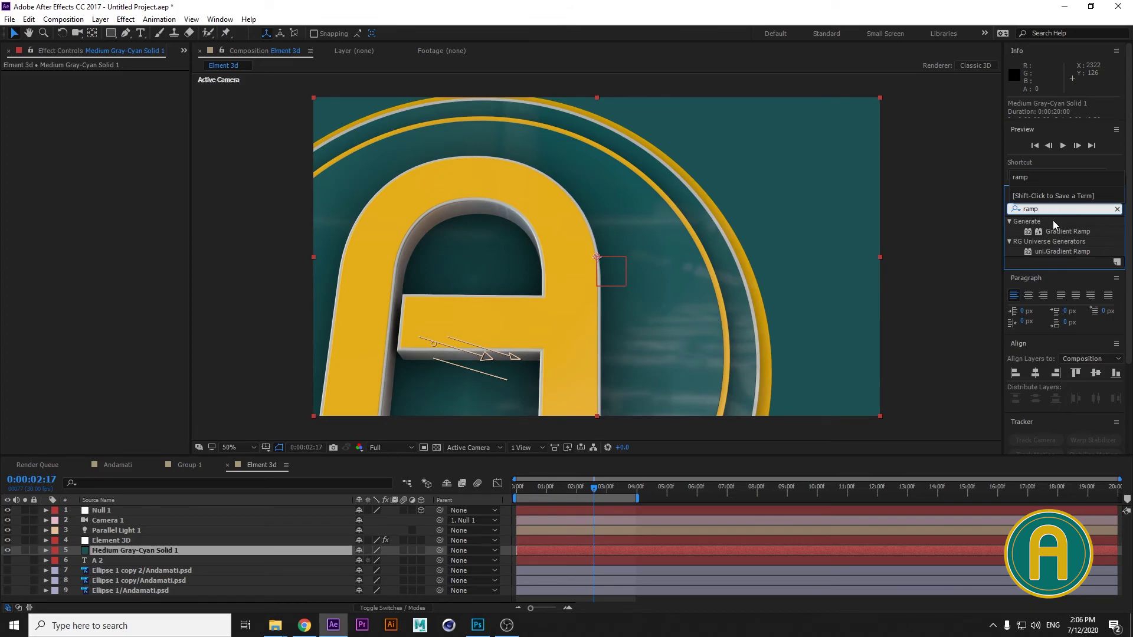
scroll(1058, 232, "down", 2)
left_click_drag(1072, 193, 211, 551)
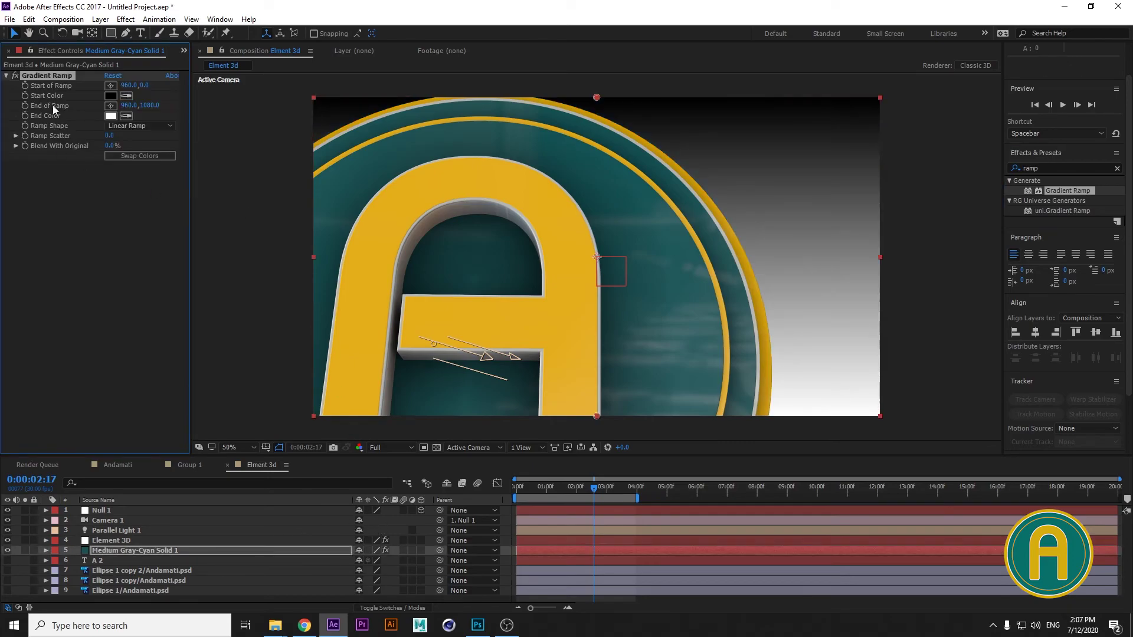
Set the ramp's end color to the disc's dark teal and its start color to the letter's gold, sampling both from the logo
left_click(128, 115)
left_click(614, 236)
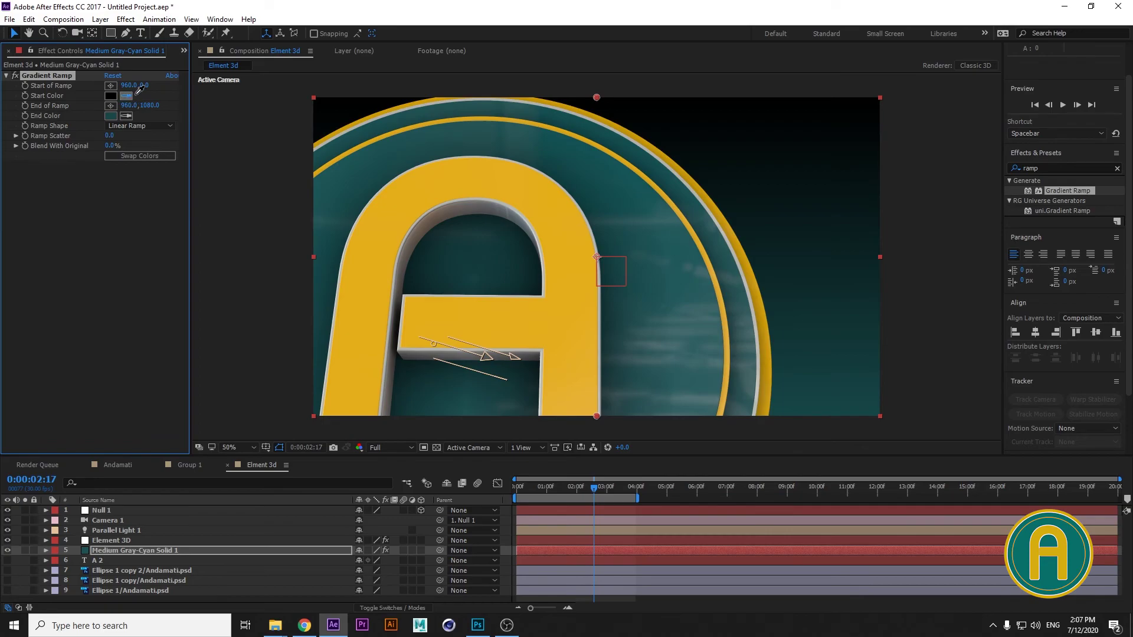
left_click(552, 203)
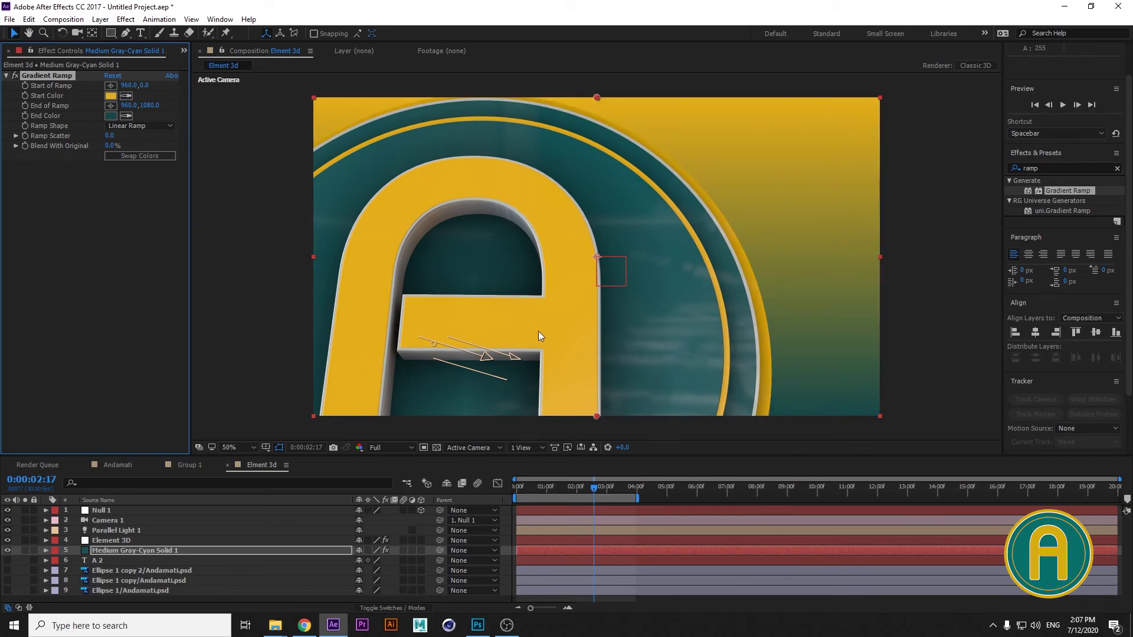
Reposition the ramp's start to about 1952, -40 and its end to about 1208, 952, and play back the animation
key("comma")
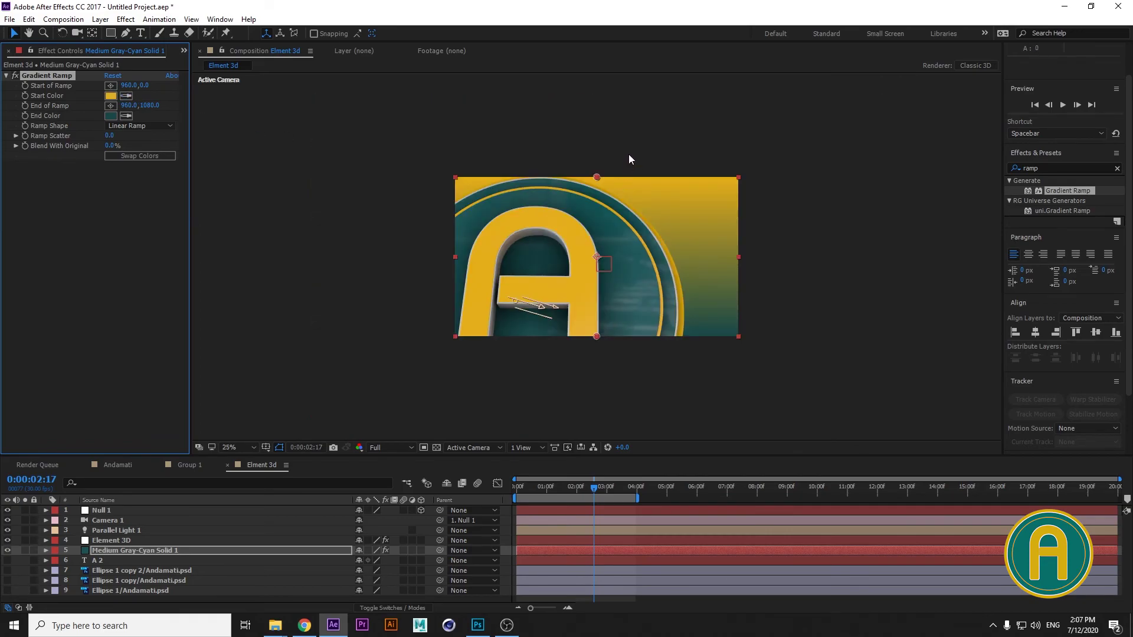
left_click_drag(598, 175, 742, 170)
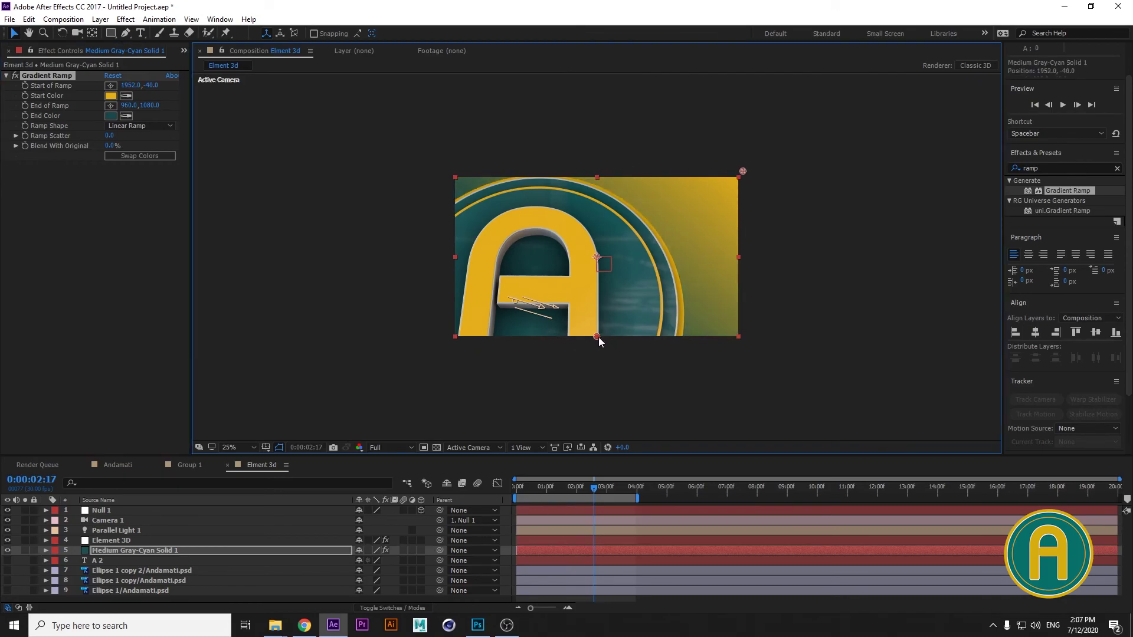
left_click_drag(598, 336, 617, 318)
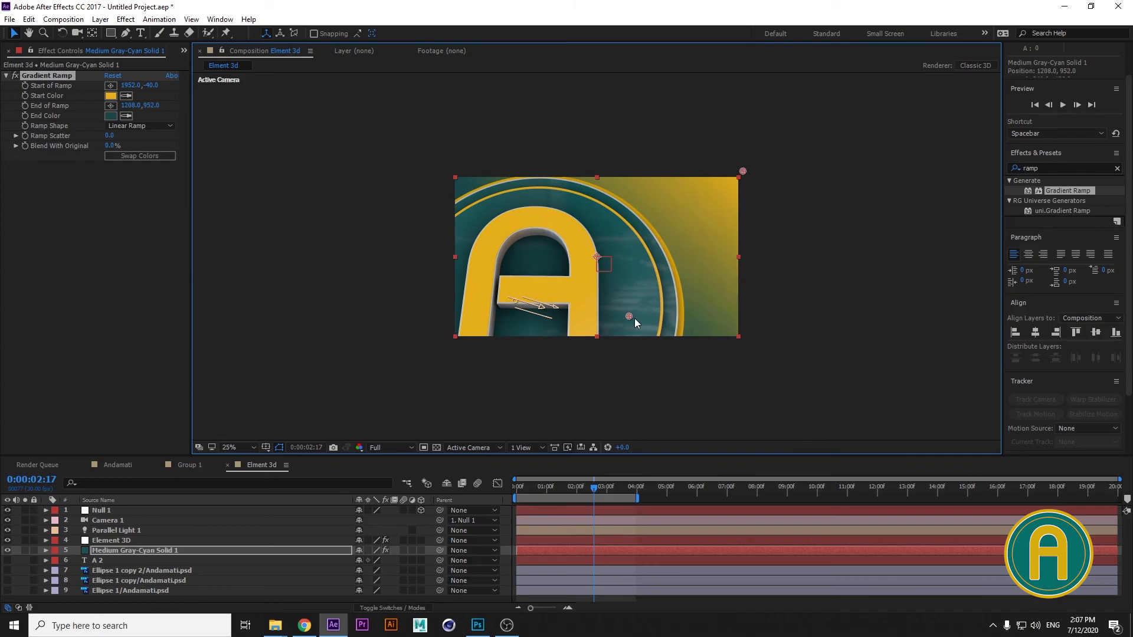
key("period")
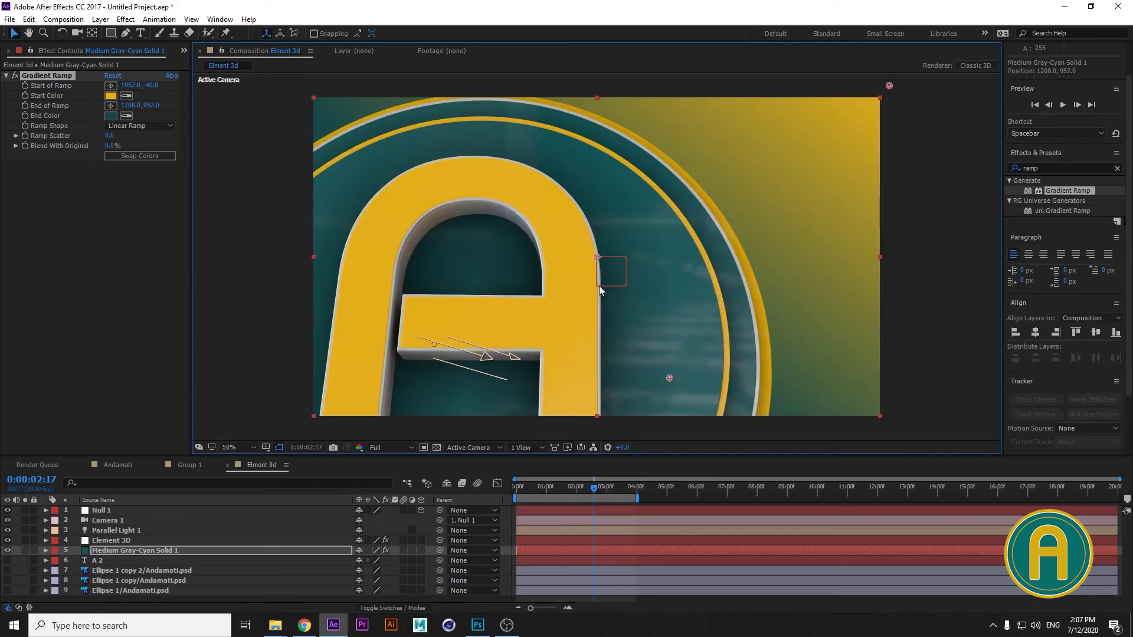
key("space")
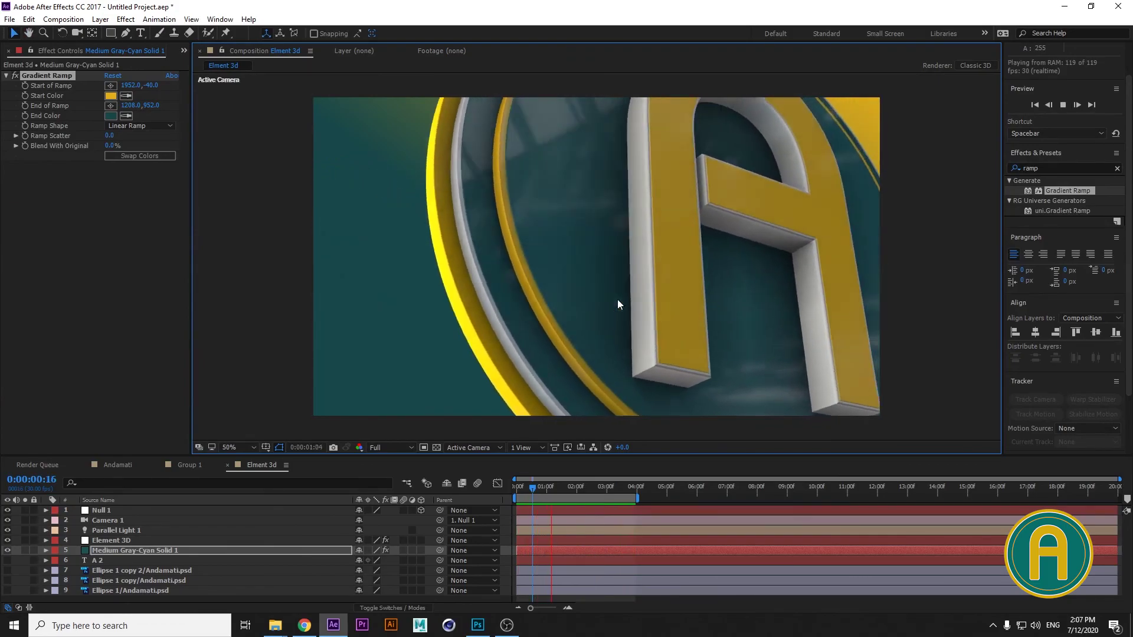
key("space")
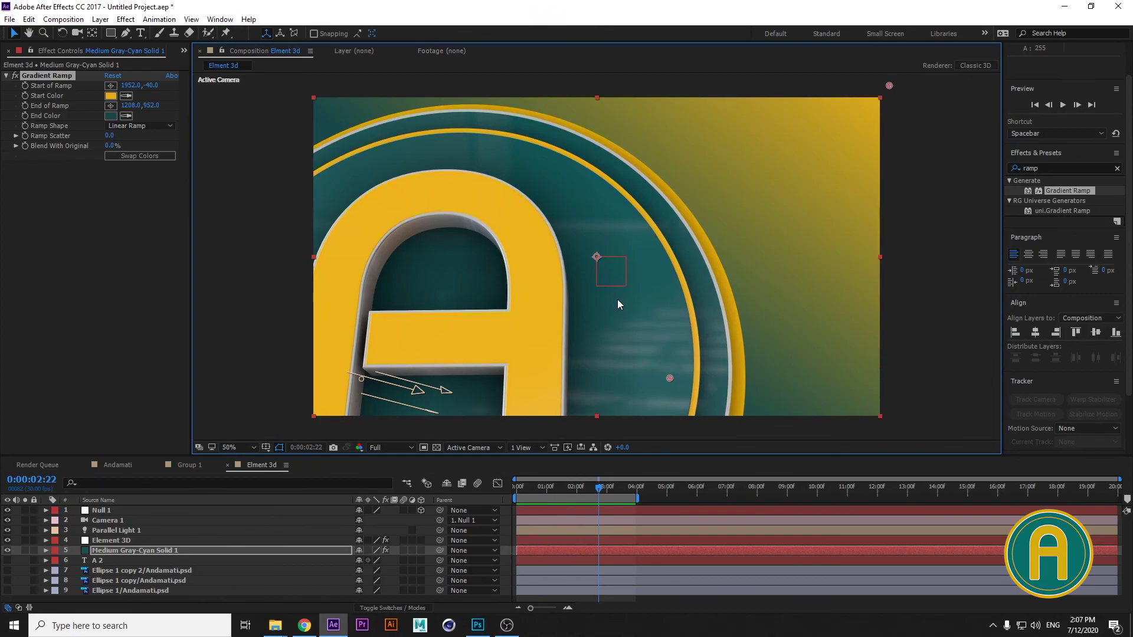
Add the Elment 3d composition to the render queue and set its output format to QuickTime
key("ctrl+m")
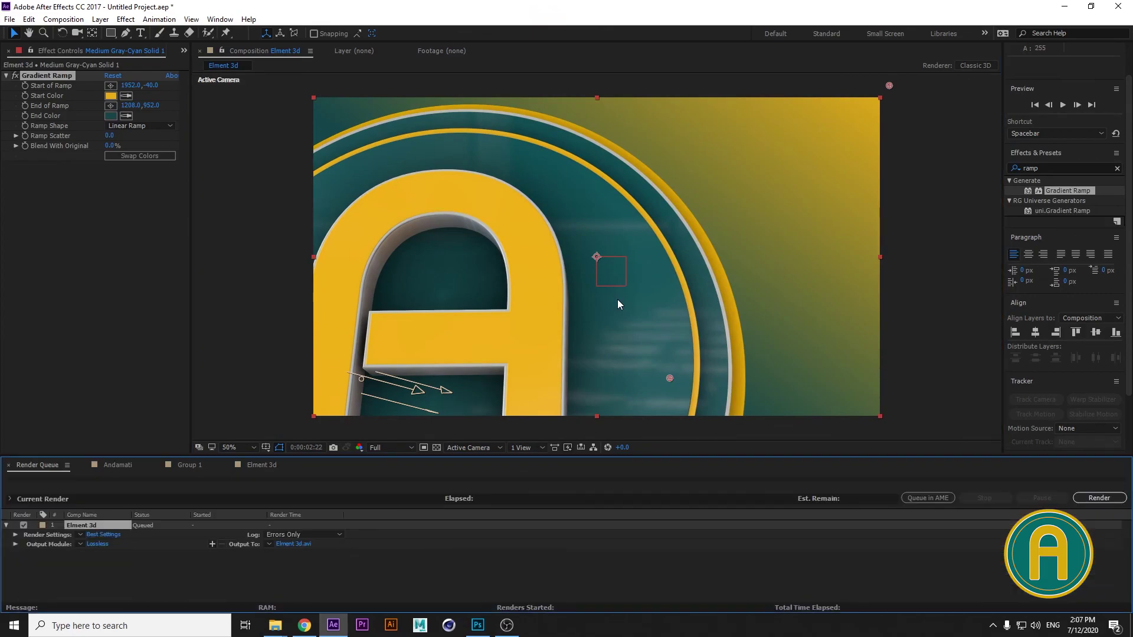
left_click(95, 545)
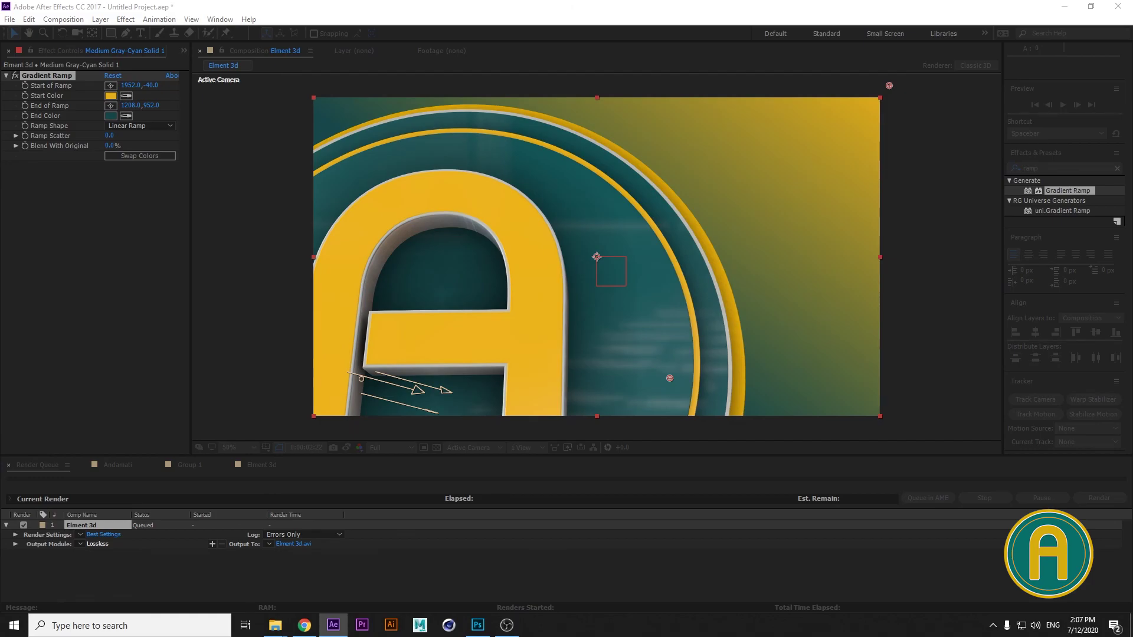
left_click(582, 233)
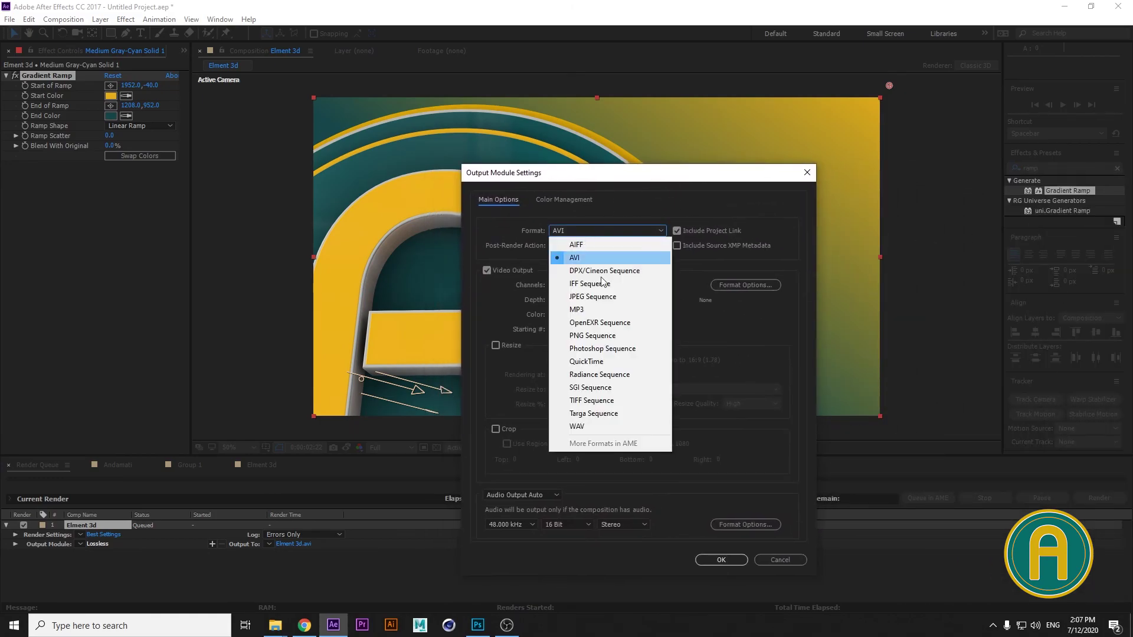
left_click(586, 361)
left_click(721, 560)
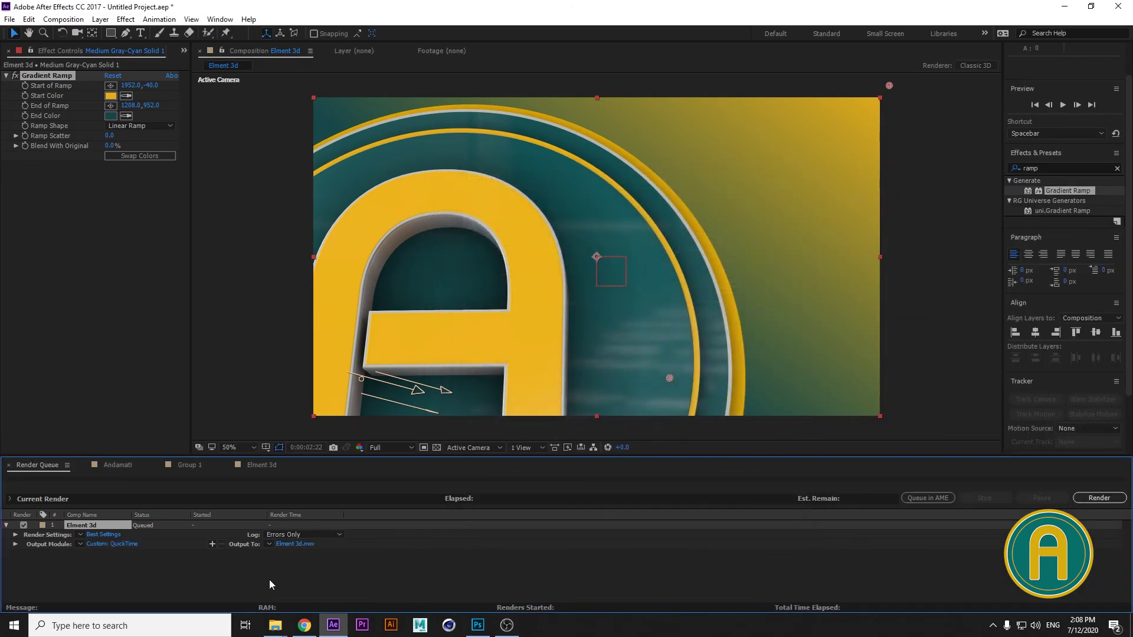
Set the render output to Elment 3d.mov on the Desktop and start rendering
left_click(303, 545)
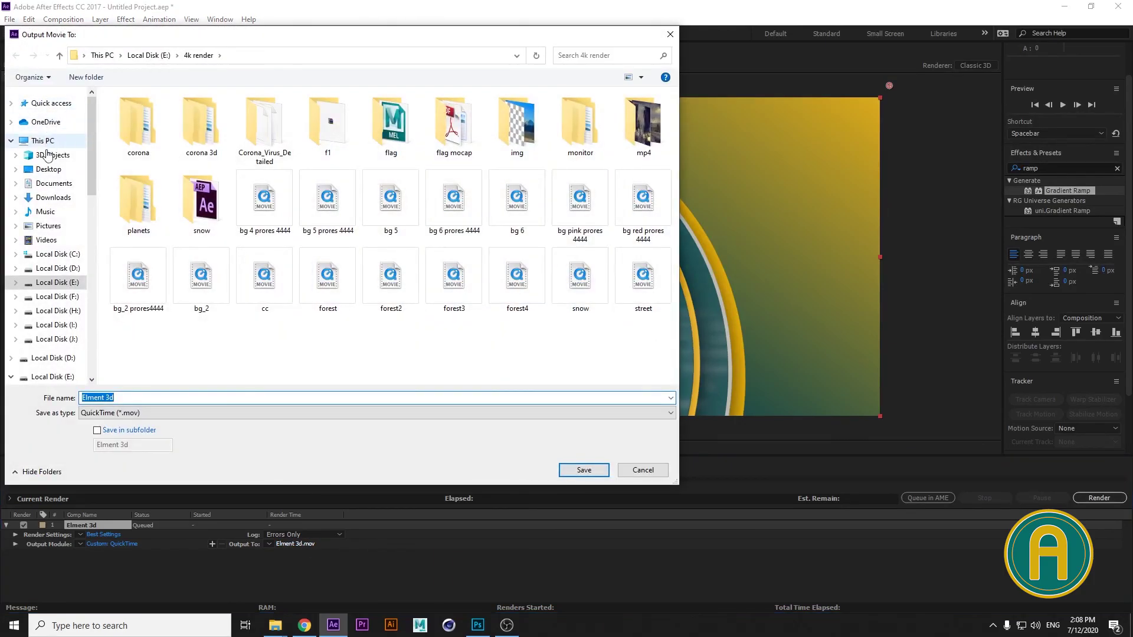
left_click(47, 171)
left_click(583, 469)
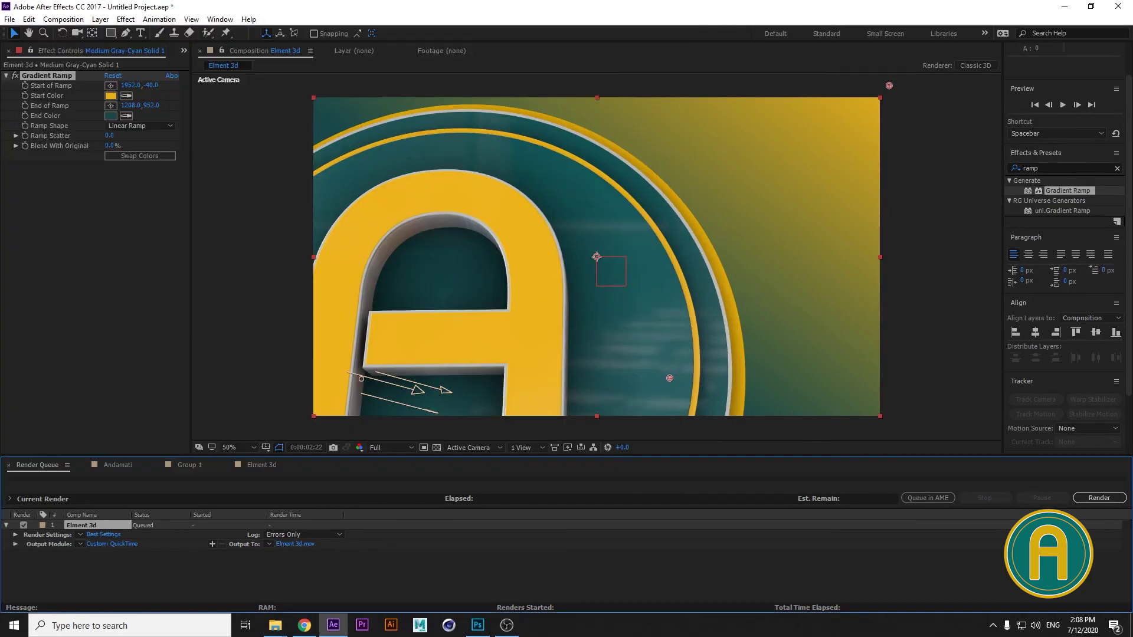
left_click(1097, 498)
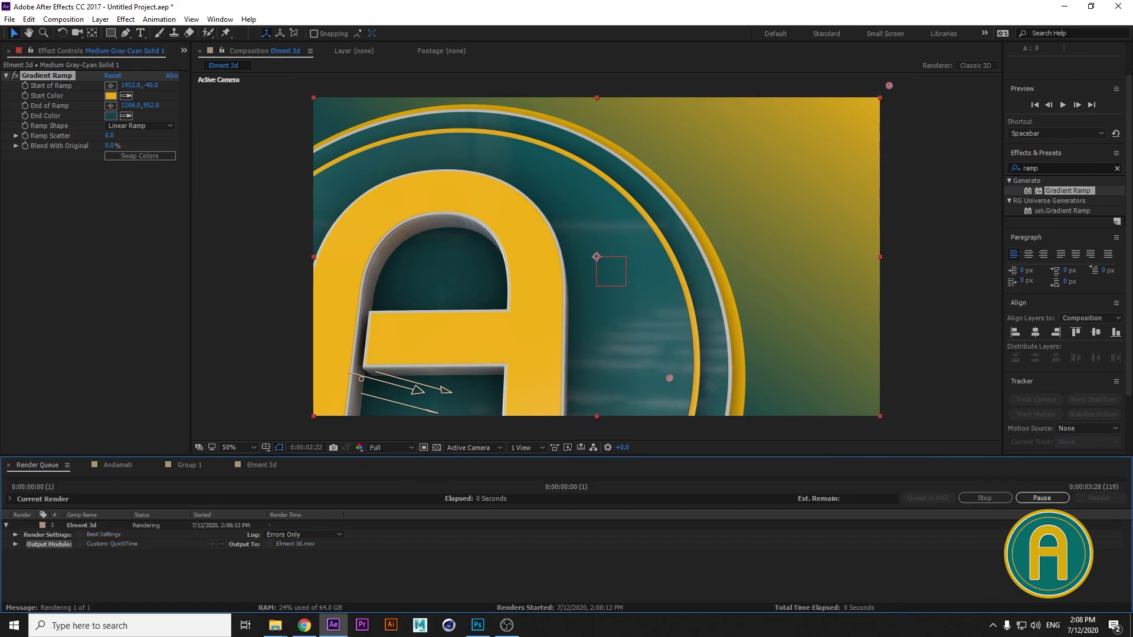